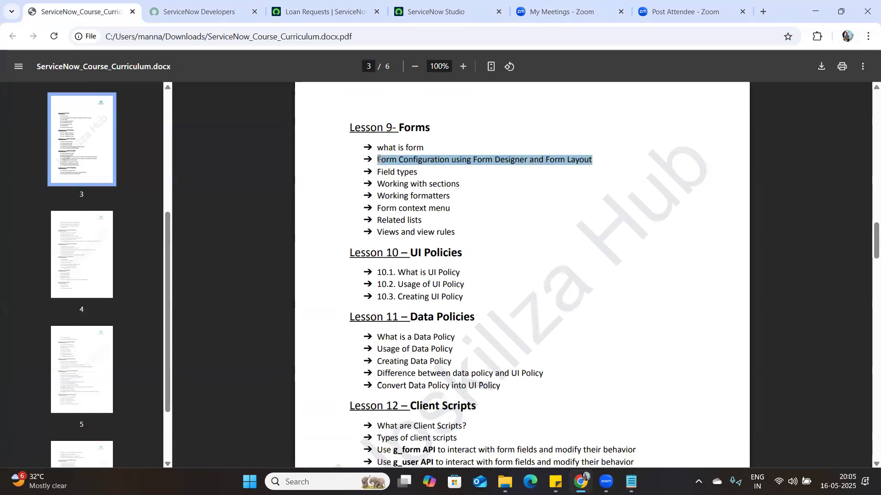
pyautogui.click(485, 158)
pyautogui.doubleClick(484, 159)
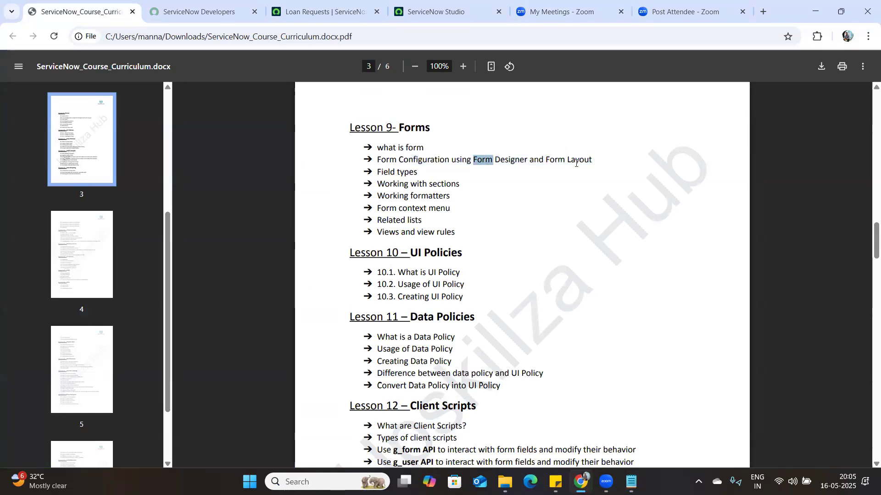
pyautogui.doubleClick(577, 162)
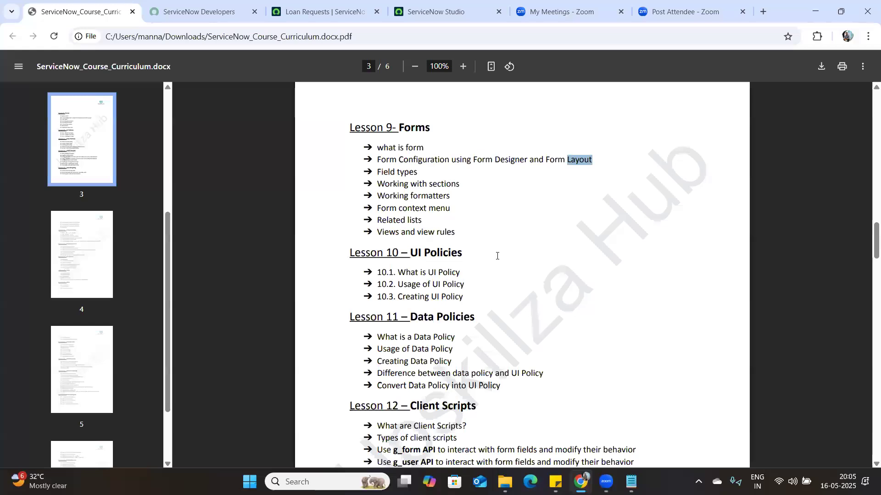
# Switch to Notepad and write the note line "Form --> Fields --> Provided or resprent user"
pyautogui.hotkey('alt', 'Tab')
pyautogui.write('Form --')
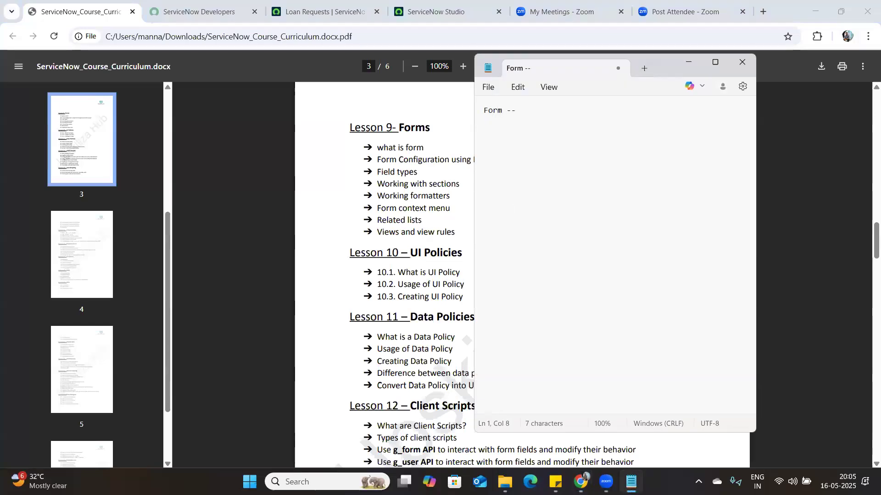
pyautogui.write('> ')
pyautogui.write('File')
pyautogui.press('BackSpace')
pyautogui.press('BackSpace')
pyautogui.write('edls')
pyautogui.press('BackSpace')
pyautogui.press('BackSpace')
pyautogui.press('BackSpace')
pyautogui.press('BackSpace')
pyautogui.write('ld')
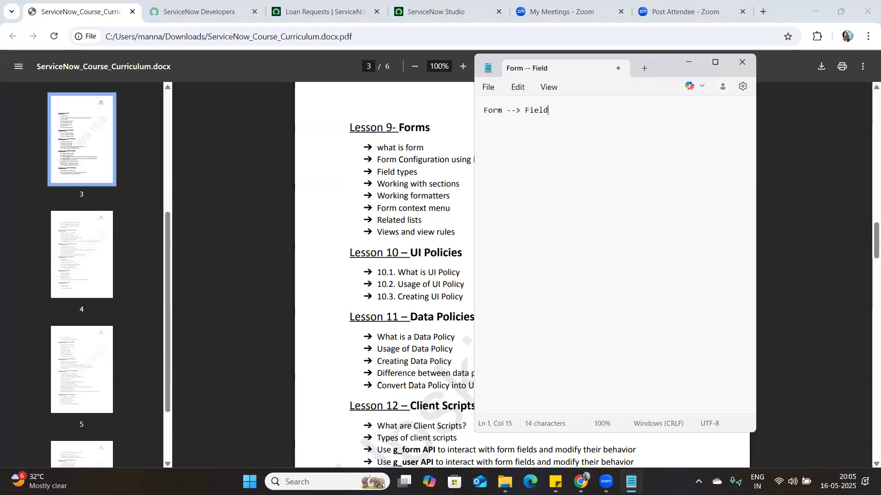
pyautogui.write('s --> Provided or respren')
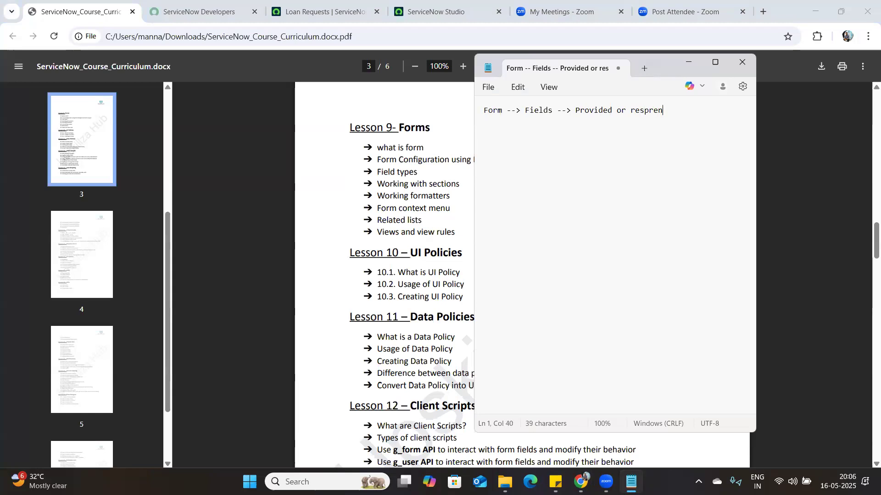
pyautogui.write('t user')
pyautogui.click(644, 109)
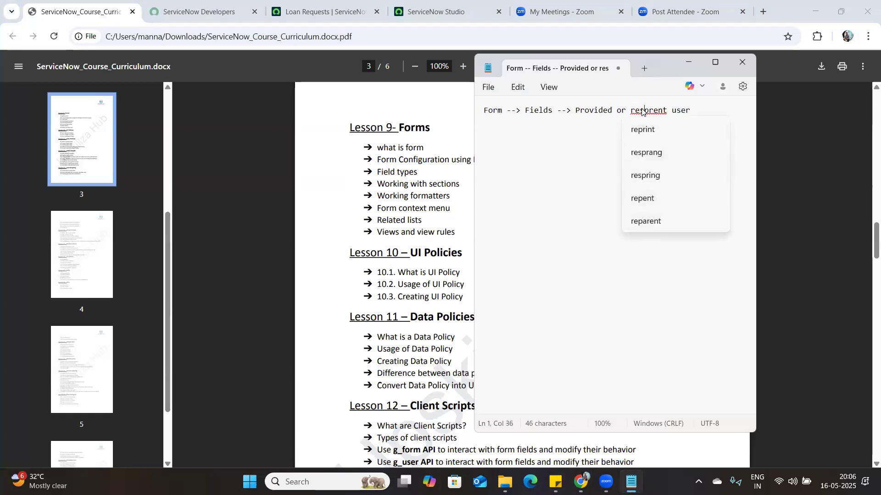
pyautogui.click(692, 110)
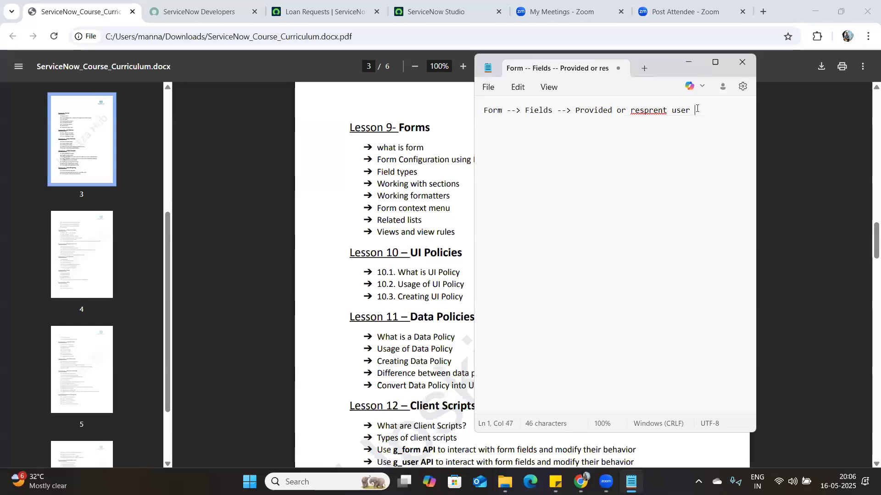
# Add the separate note lines "How to new Filed on the tops" and "Application", with a blank line before each
pyautogui.press('Return')
pyautogui.press('Return')
pyautogui.write('Ho')
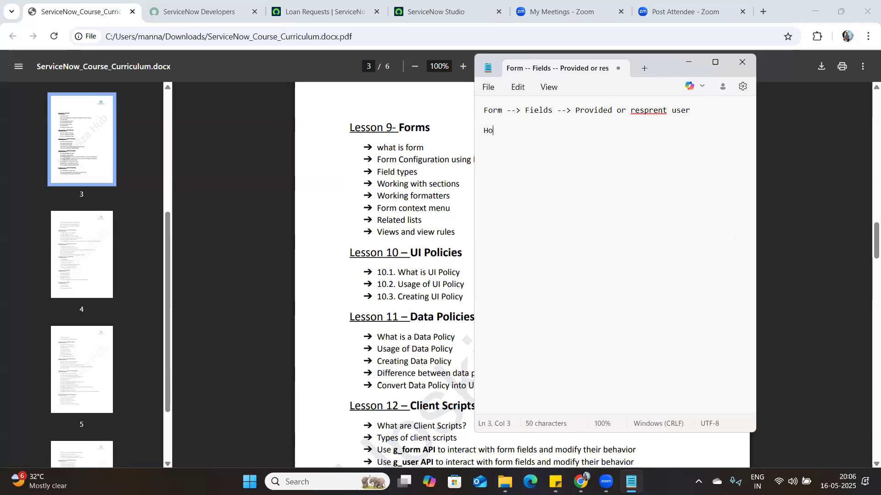
pyautogui.write('w to new Fi')
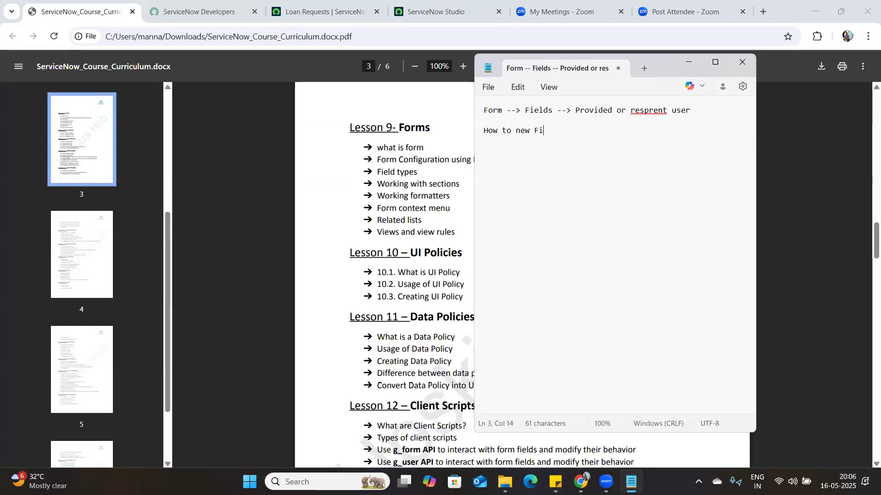
pyautogui.write('led ont')
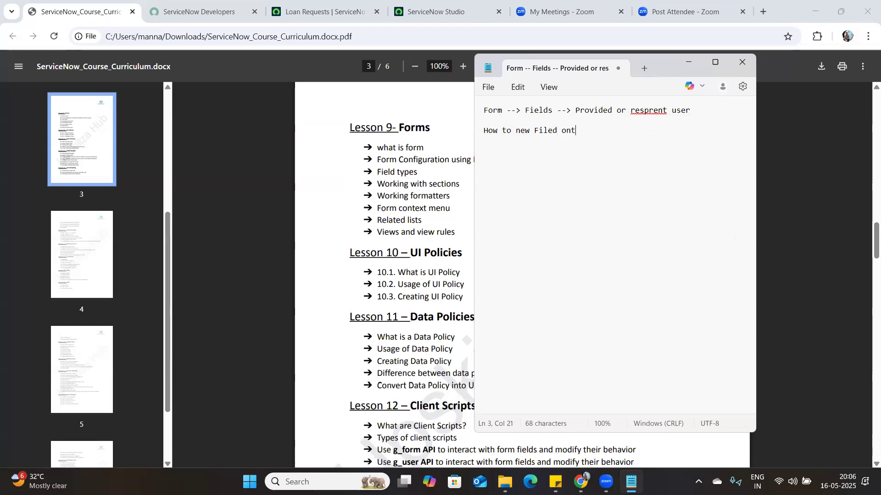
pyautogui.press('BackSpace')
pyautogui.write('the tops')
pyautogui.press('Return')
pyautogui.press('Return')
pyautogui.write('Application')
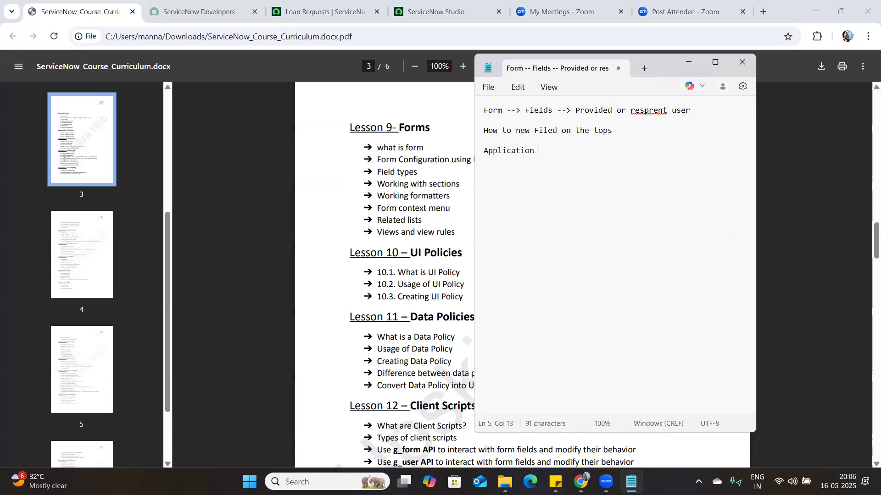
# Switch to ServiceNow in the browser, open the record in the Loan Requests list and review its Loan Term and Loan Type fields
pyautogui.click(321, 11)
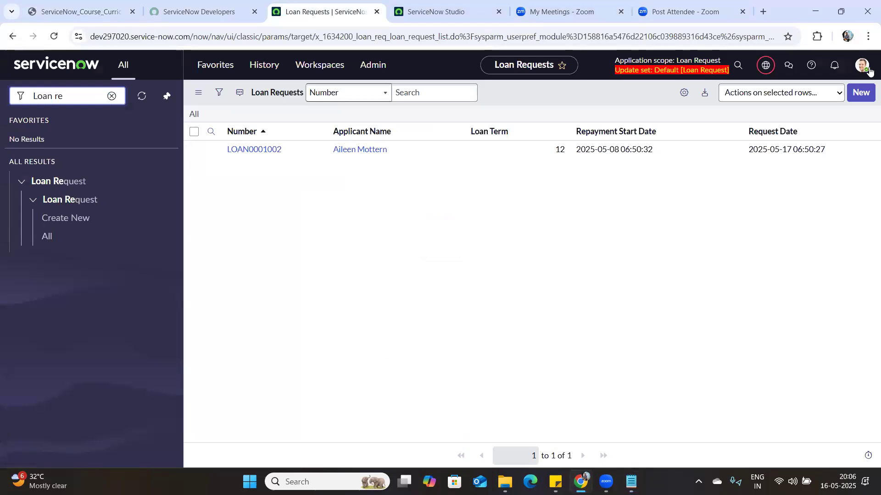
pyautogui.click(254, 150)
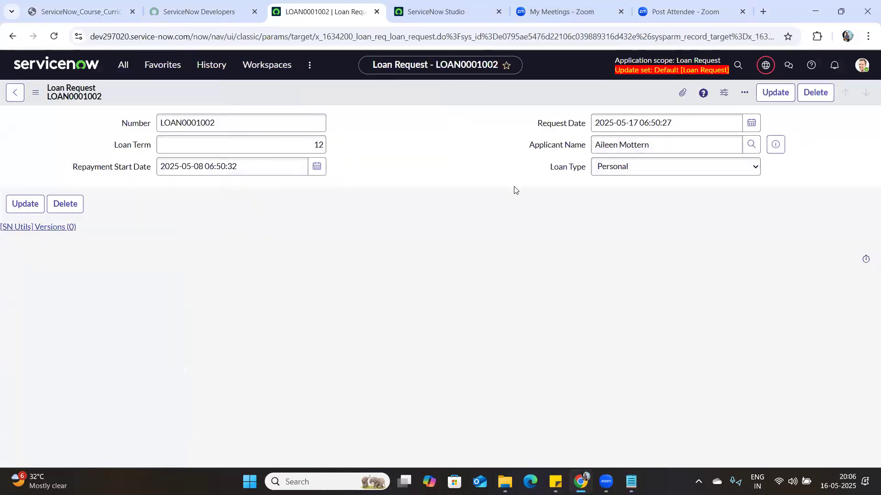
pyautogui.moveTo(229, 119); pyautogui.dragTo(148, 149)
pyautogui.doubleClick(140, 144)
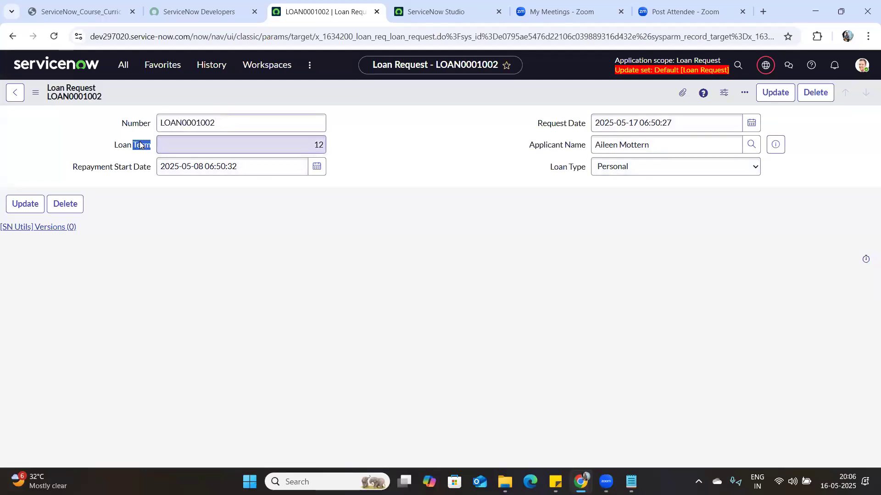
pyautogui.click(536, 173)
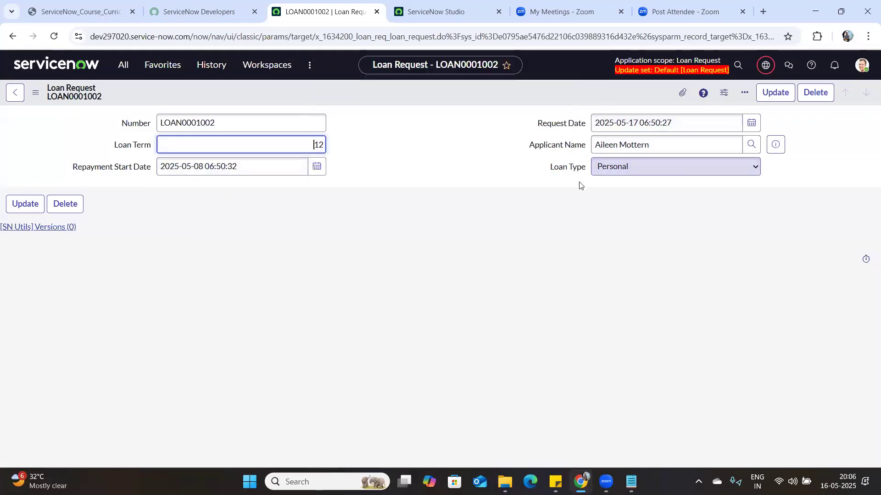
pyautogui.click(630, 168)
pyautogui.click(630, 167)
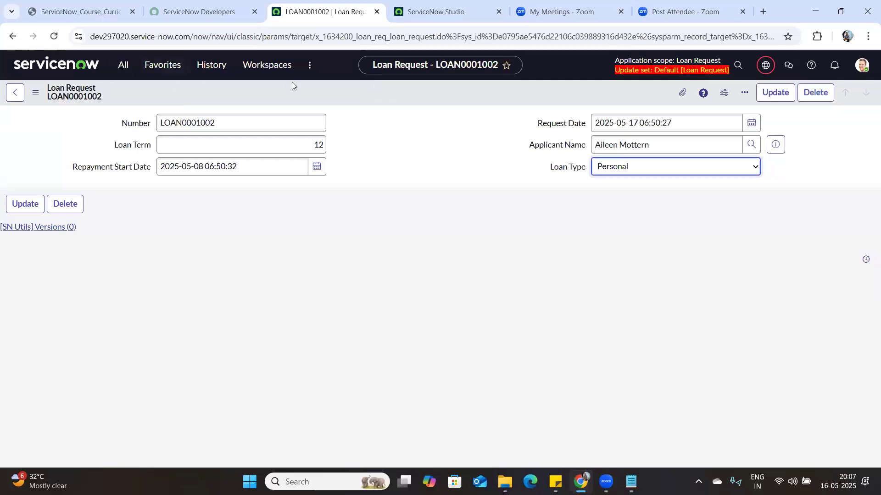
pyautogui.click(300, 95)
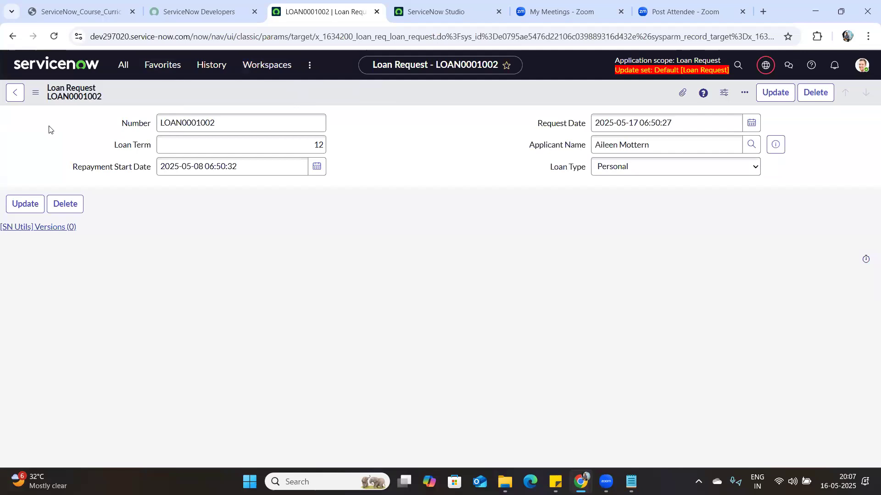
# Open the Form Layout configuration for the Loan Request form and decline the offer to use Form Builder
pyautogui.rightClick(265, 91)
pyautogui.moveTo(314, 152)
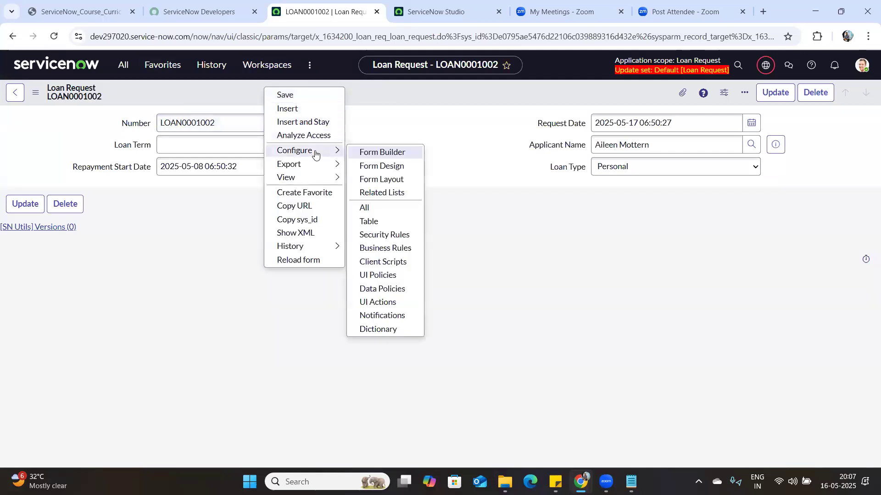
pyautogui.click(384, 180)
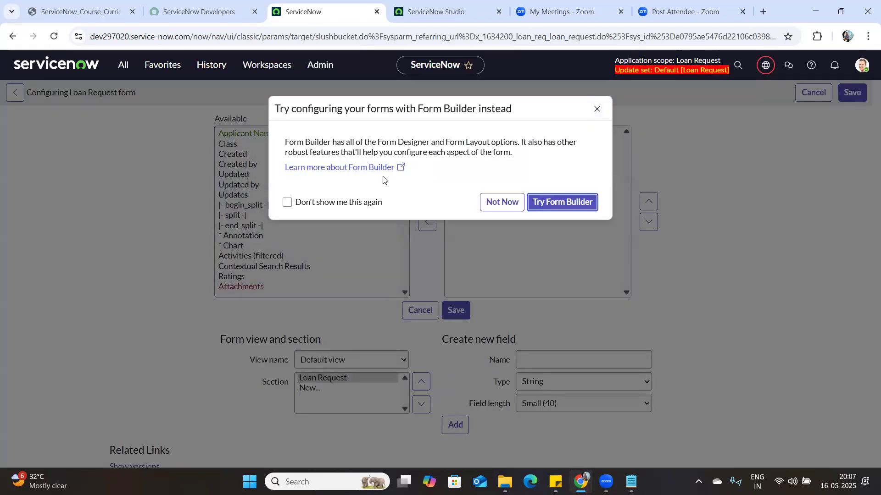
pyautogui.click(501, 202)
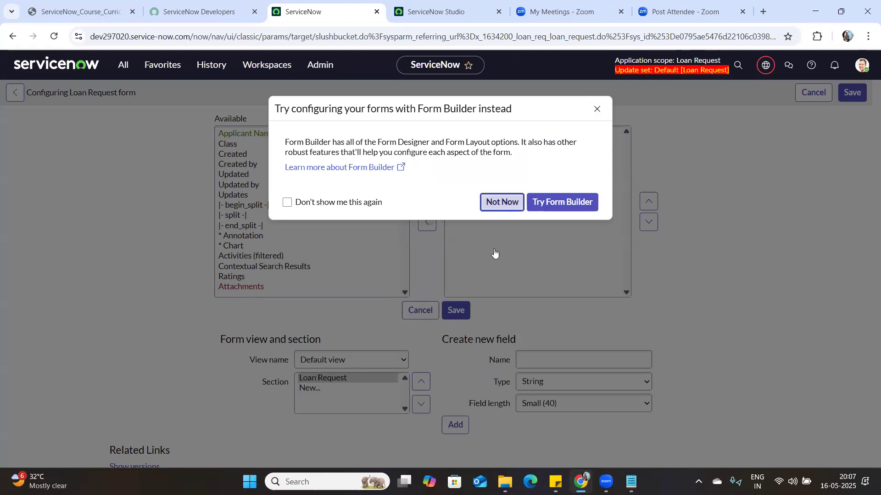
# Create a new field named Status of type Choice and add it to the Loan Request form
pyautogui.click(530, 359)
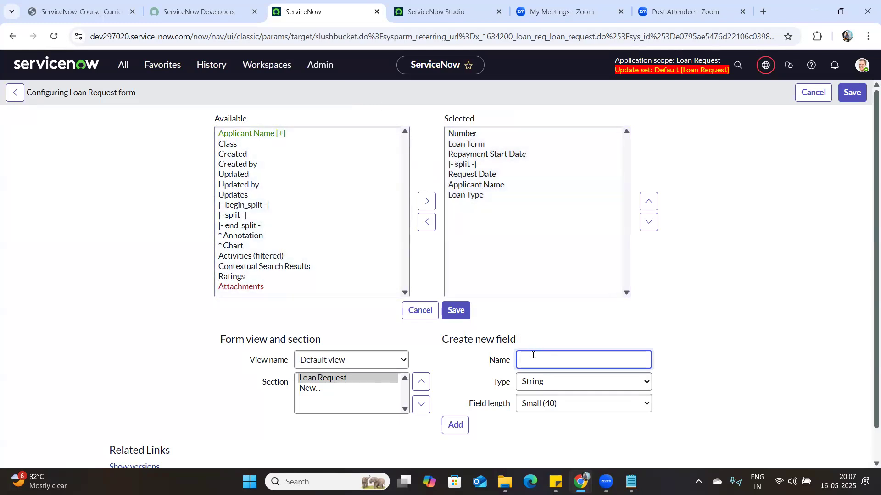
pyautogui.write('Status')
pyautogui.click(536, 387)
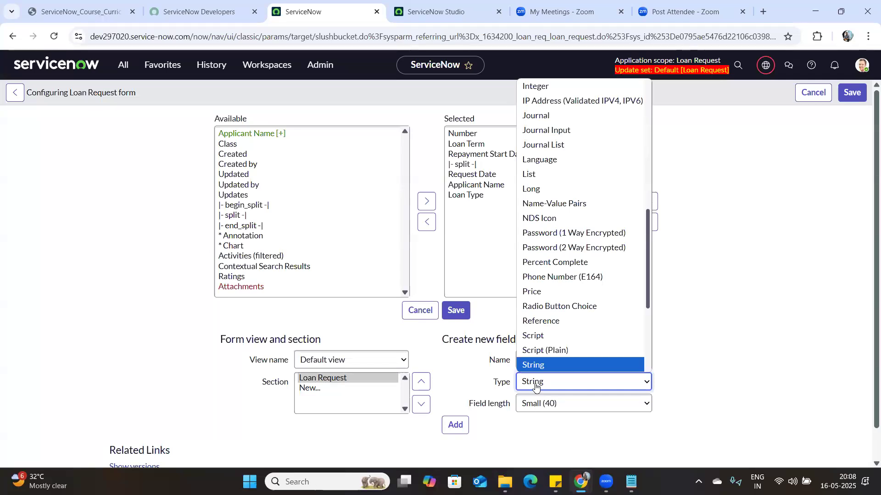
pyautogui.press('c')
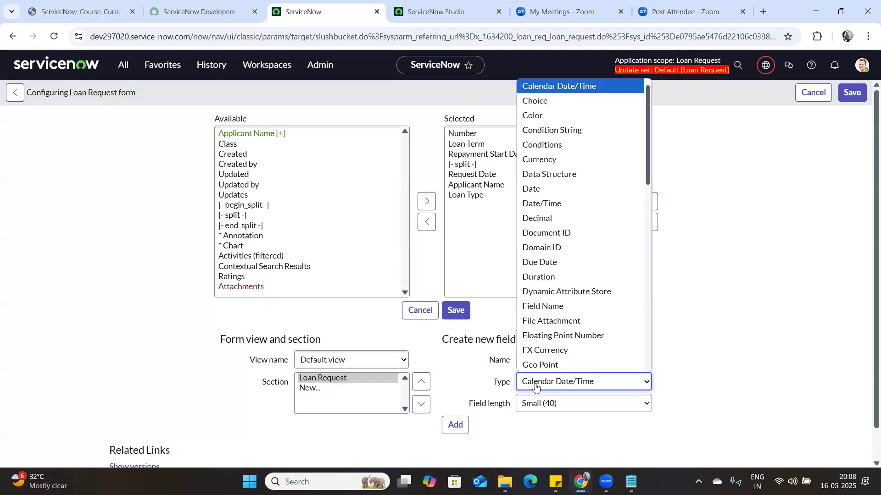
pyautogui.click(548, 102)
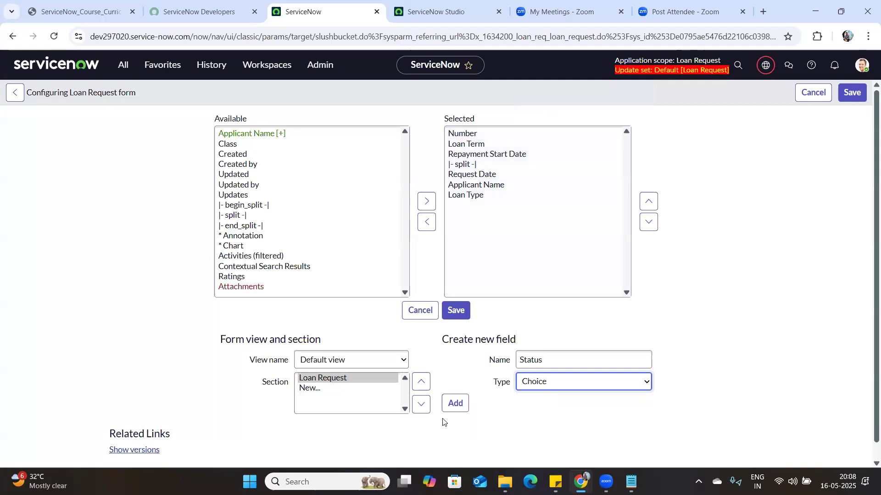
pyautogui.click(463, 403)
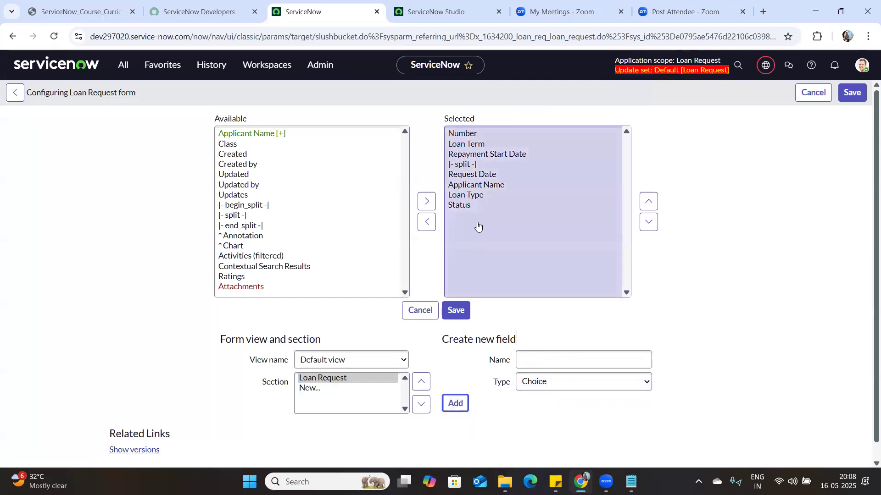
# Save the form layout with Status as the last selected field and return to the loan request record
pyautogui.click(472, 207)
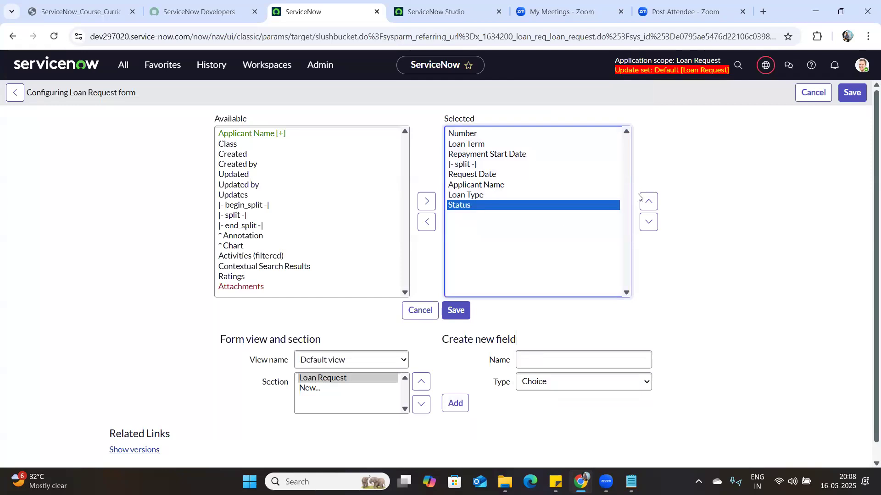
pyautogui.click(461, 312)
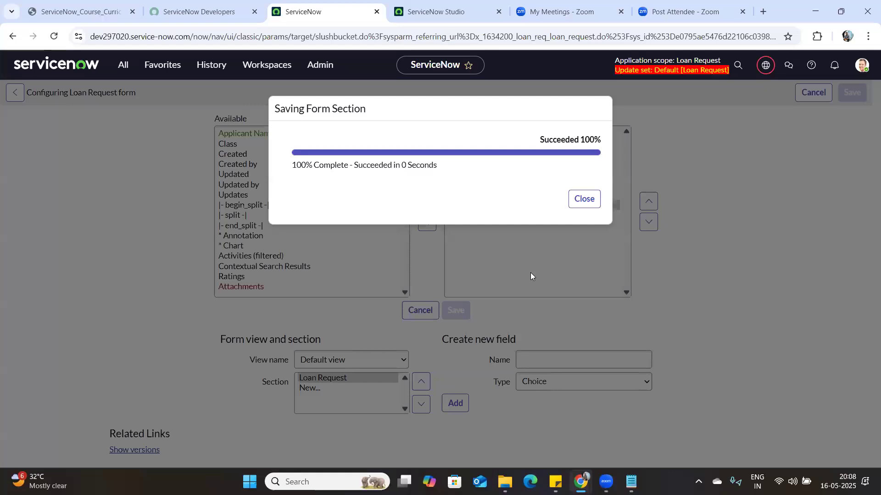
pyautogui.click(586, 197)
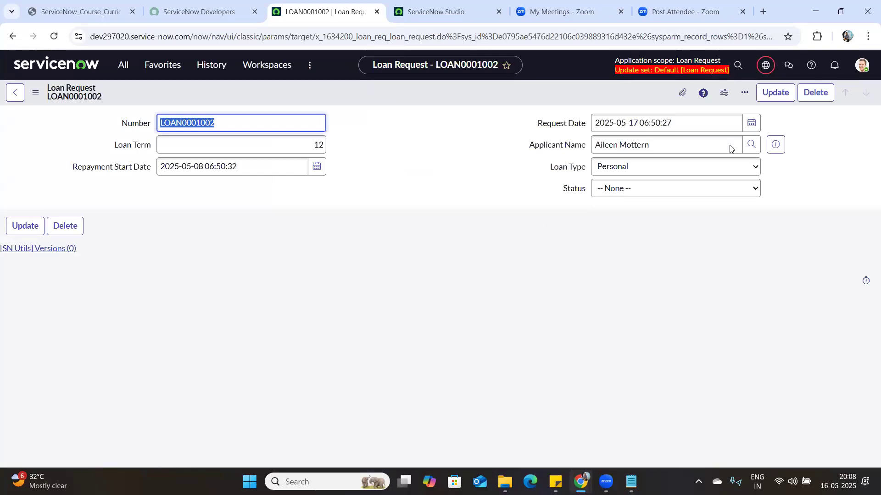
# Examine the choices of the new Status field and the technical names of the Loan Request form's fields
pyautogui.click(617, 194)
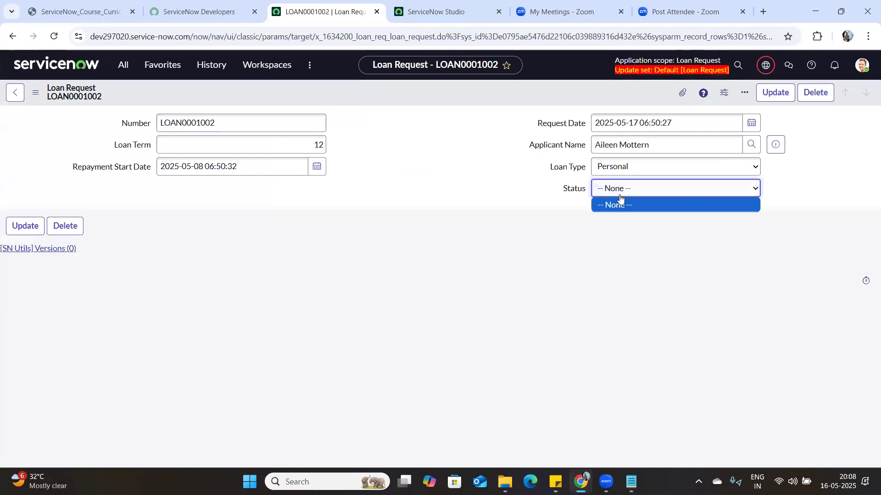
pyautogui.doubleClick(567, 198)
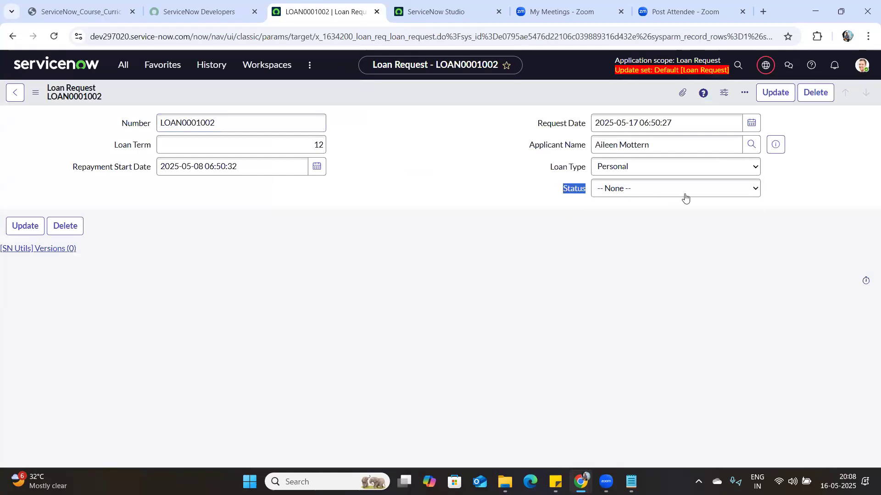
pyautogui.click(686, 198)
pyautogui.doubleClick(648, 243)
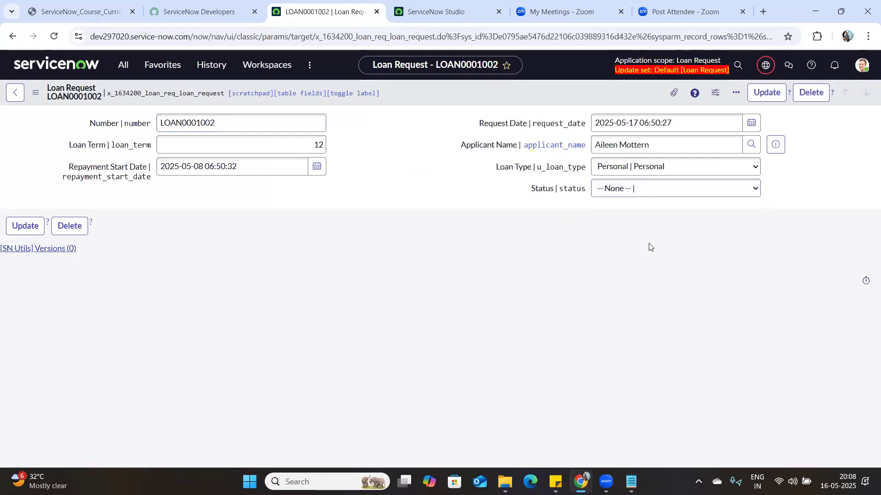
pyautogui.click(631, 168)
pyautogui.click(553, 257)
pyautogui.click(578, 191)
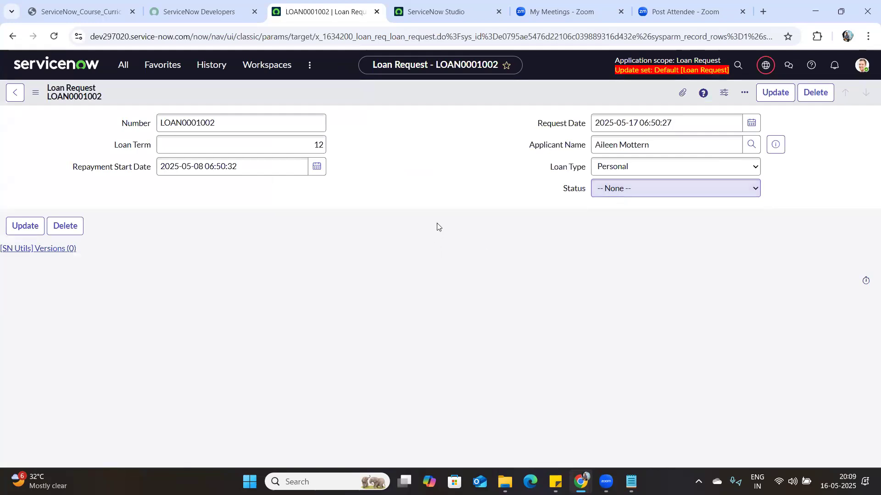
# Open the dictionary configuration of the Status field from the loan request form
pyautogui.moveTo(562, 190); pyautogui.dragTo(645, 191)
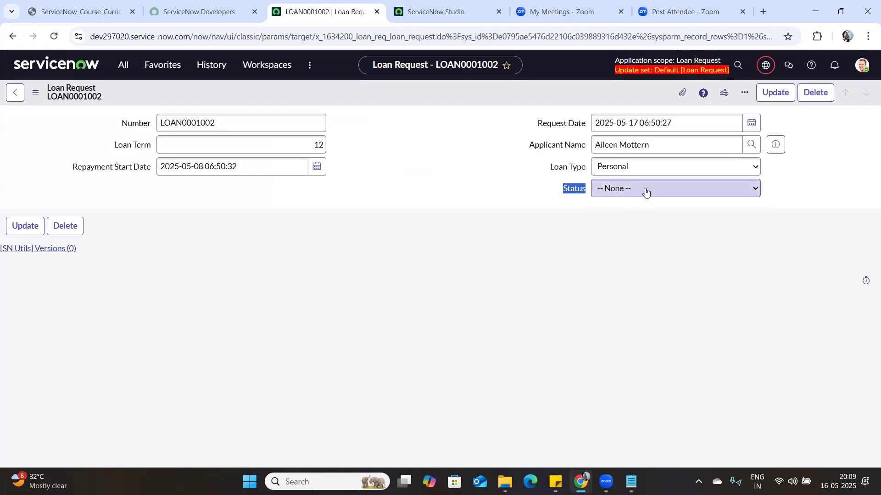
pyautogui.rightClick(576, 190)
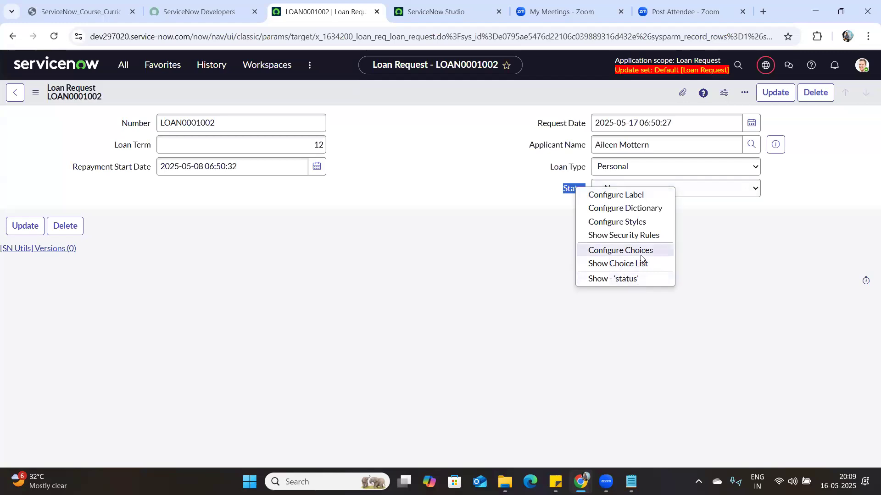
pyautogui.click(624, 209)
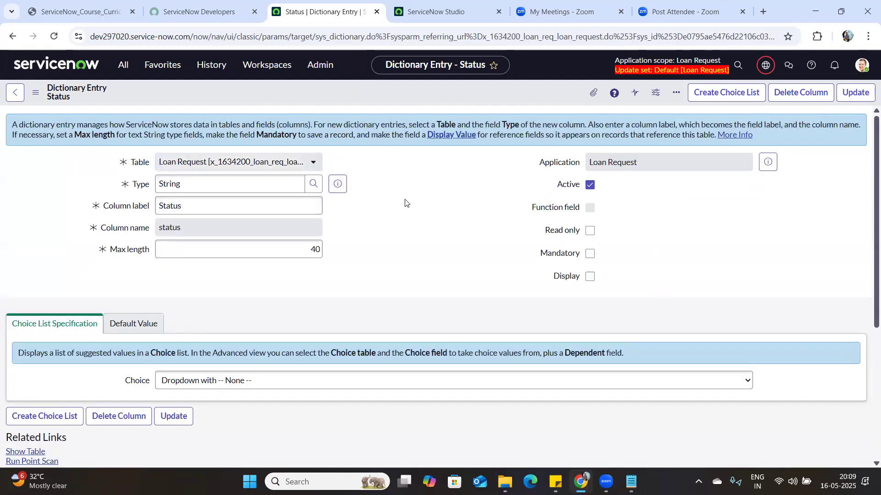
# Add a choice labelled Approved with the value approved to the Status field's dictionary entry
pyautogui.scroll(-3, 405, 202)
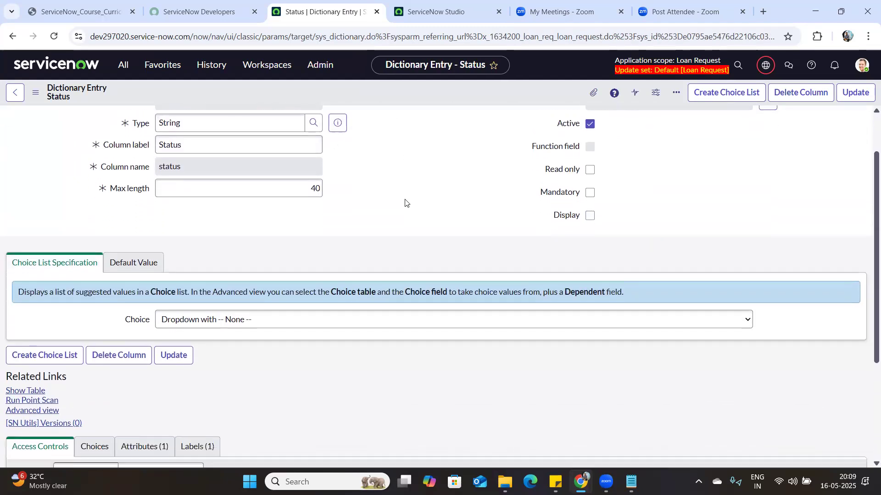
pyautogui.scroll(-2, 405, 202)
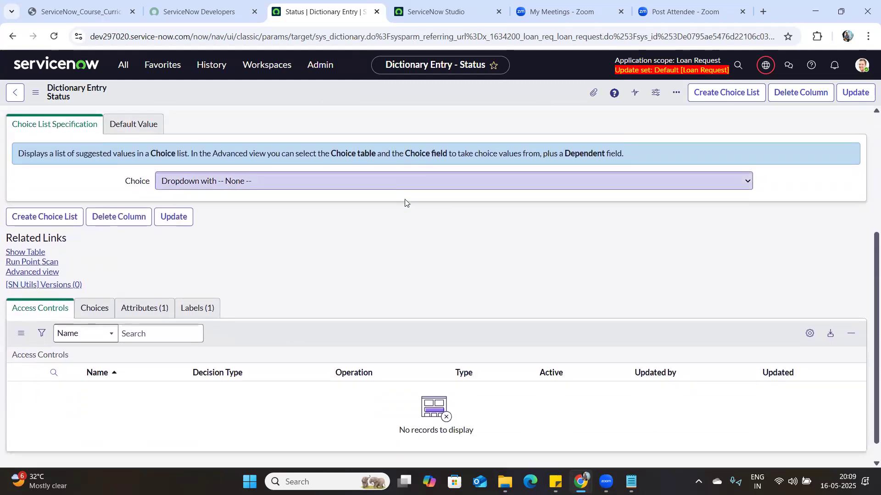
pyautogui.click(94, 285)
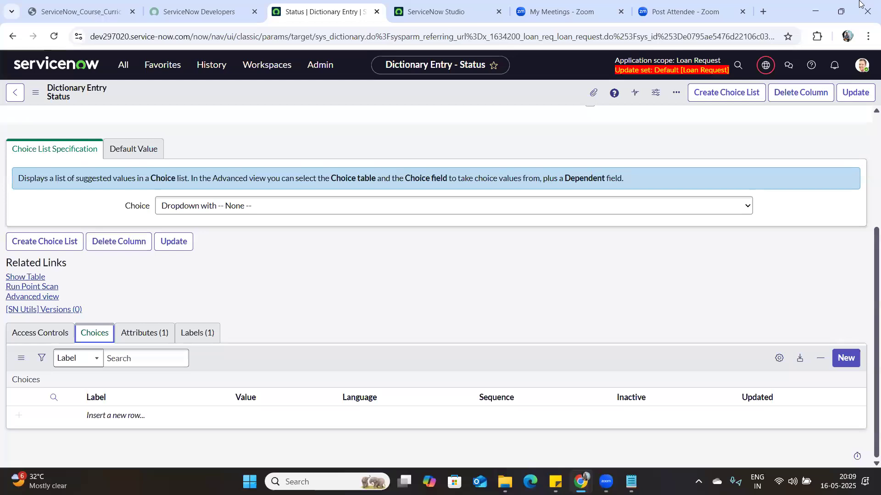
pyautogui.click(115, 415)
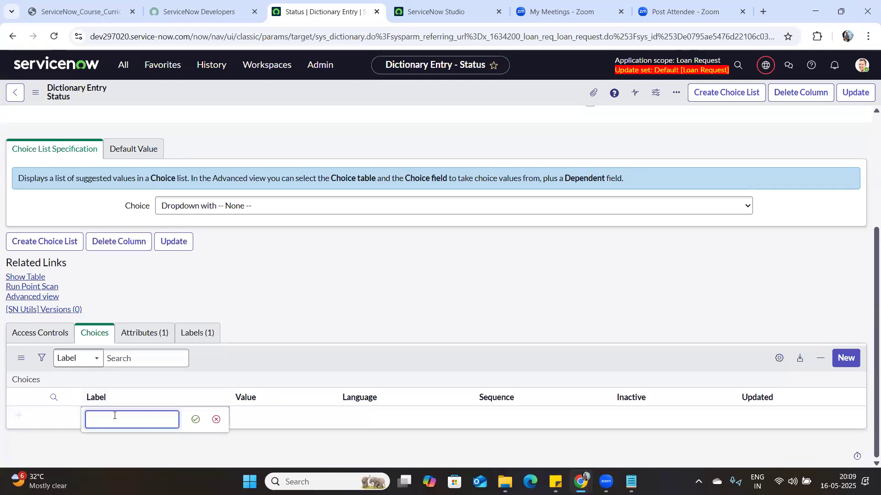
pyautogui.write('Approved')
pyautogui.click(195, 420)
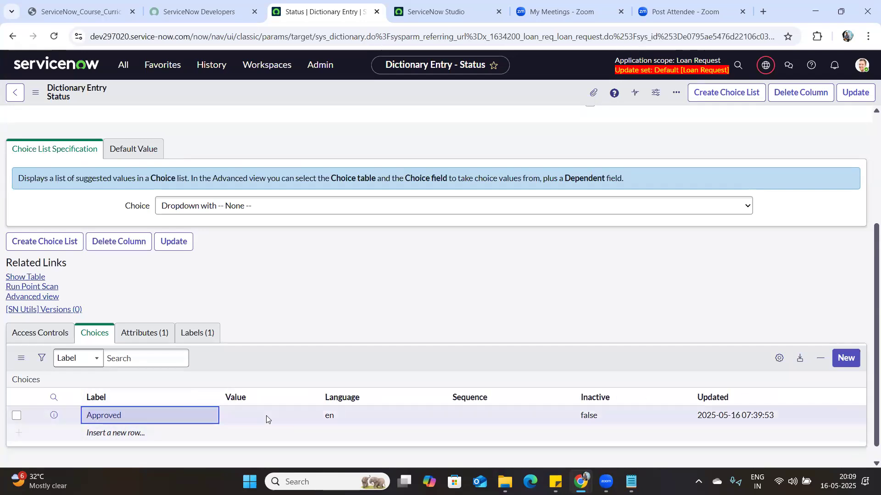
pyautogui.click(266, 416)
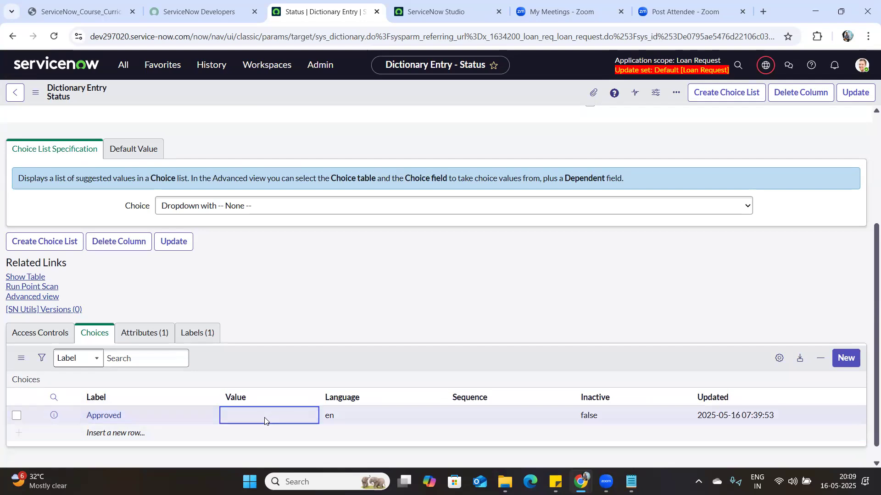
pyautogui.doubleClick(262, 419)
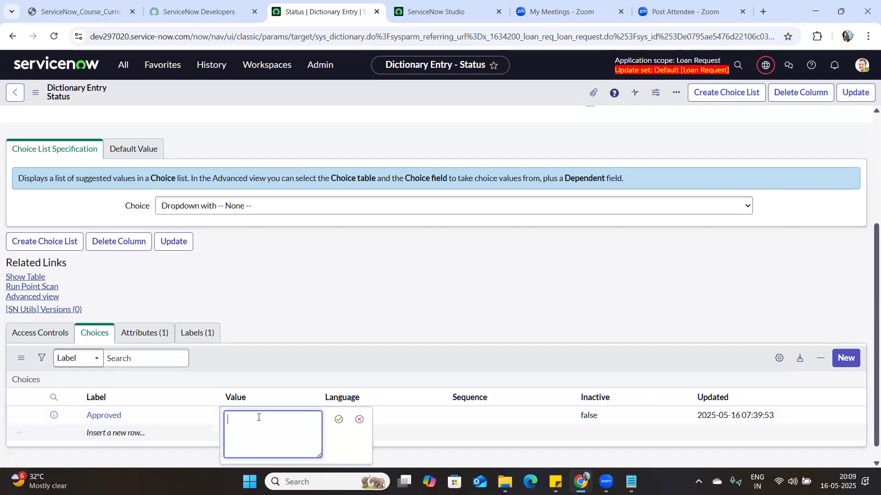
pyautogui.write('approved')
pyautogui.click(338, 420)
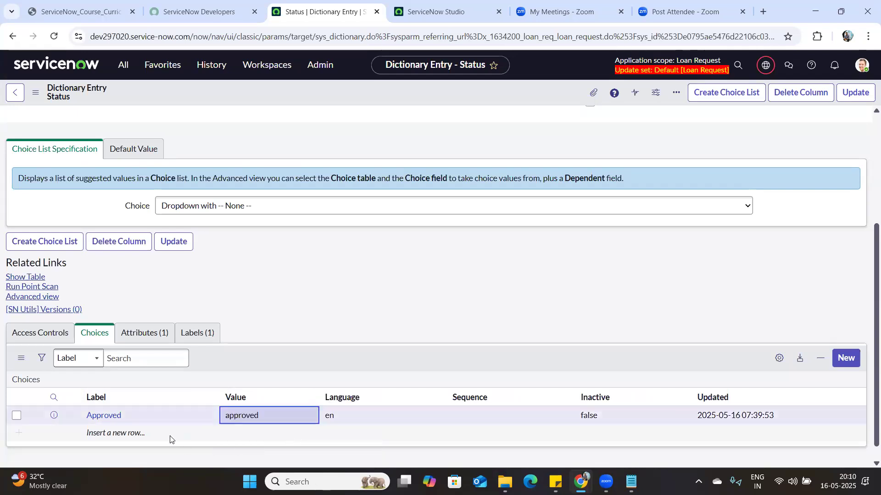
# Add a second Status choice labelled Pending with the value Pending
pyautogui.doubleClick(137, 436)
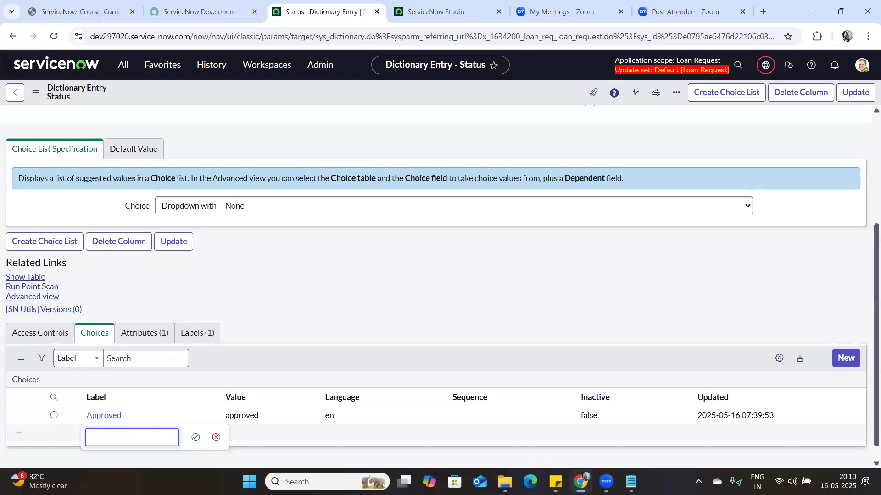
pyautogui.write('Pending')
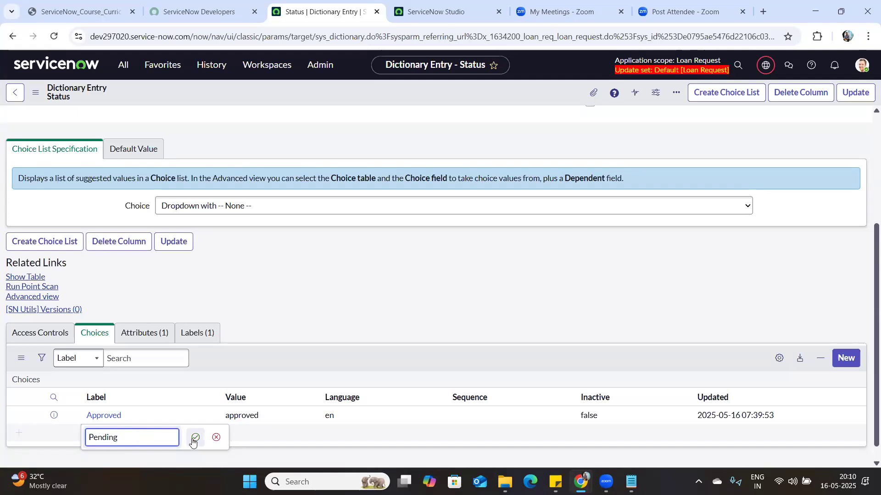
pyautogui.click(193, 439)
pyautogui.click(238, 440)
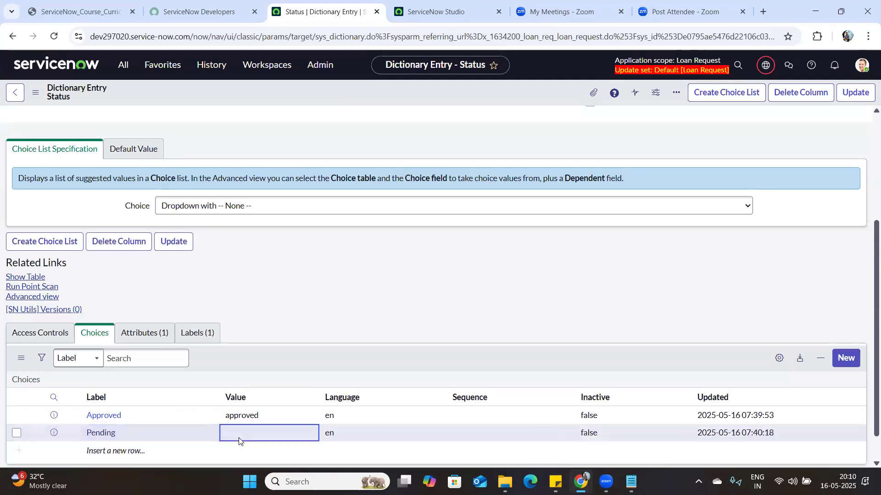
pyautogui.doubleClick(238, 438)
pyautogui.write('Pn')
pyautogui.press('BackSpace')
pyautogui.write('ending')
pyautogui.click(339, 397)
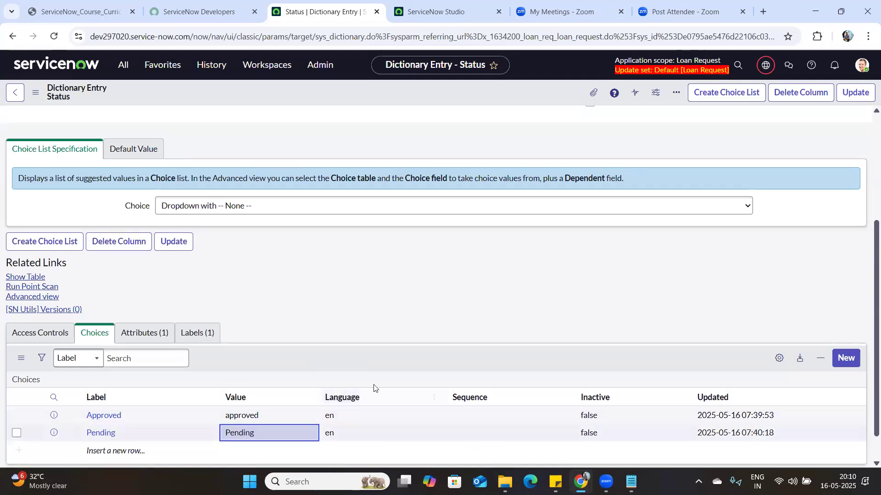
# Add a third Status choice labelled Denied with the value Denied
pyautogui.click(104, 451)
pyautogui.write('Den')
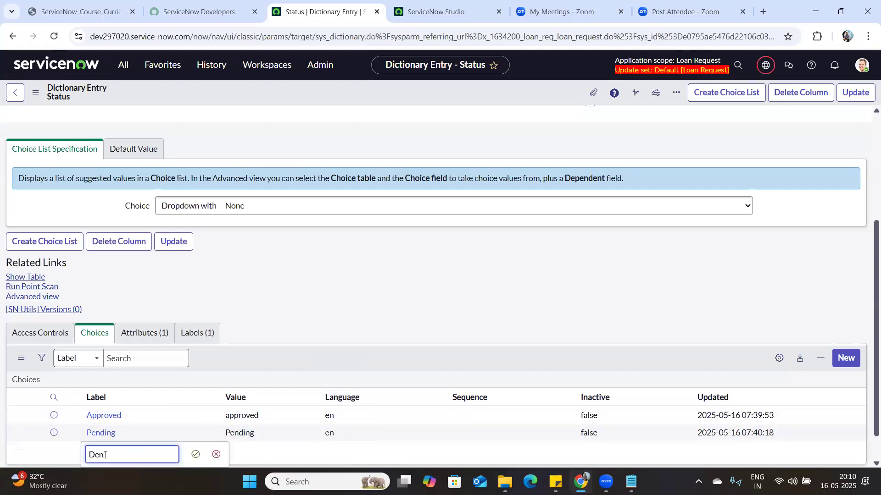
pyautogui.write('ied')
pyautogui.click(195, 455)
pyautogui.doubleClick(222, 456)
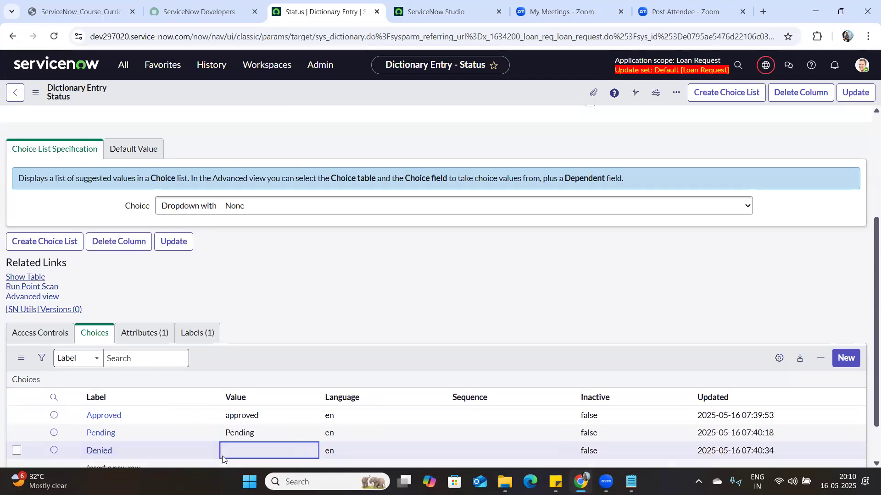
pyautogui.write('Denied')
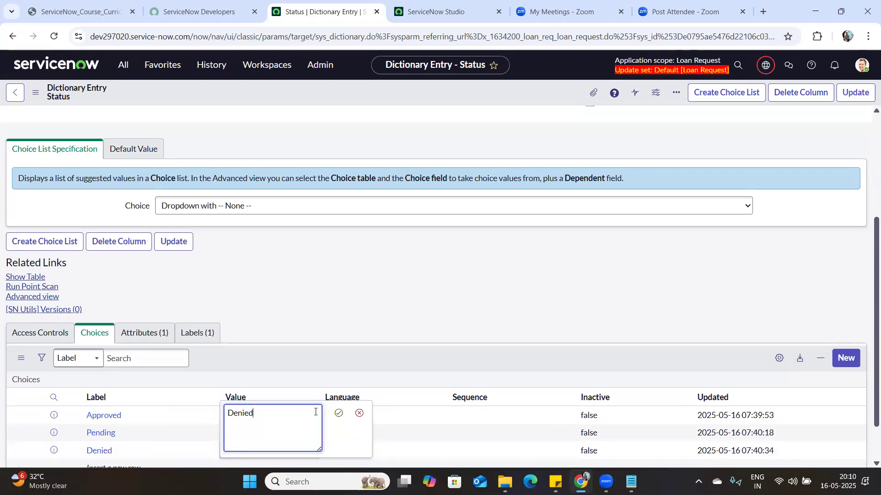
pyautogui.click(339, 415)
# Save the Status dictionary entry and return to the loan request record
pyautogui.scroll(-1, 566, 438)
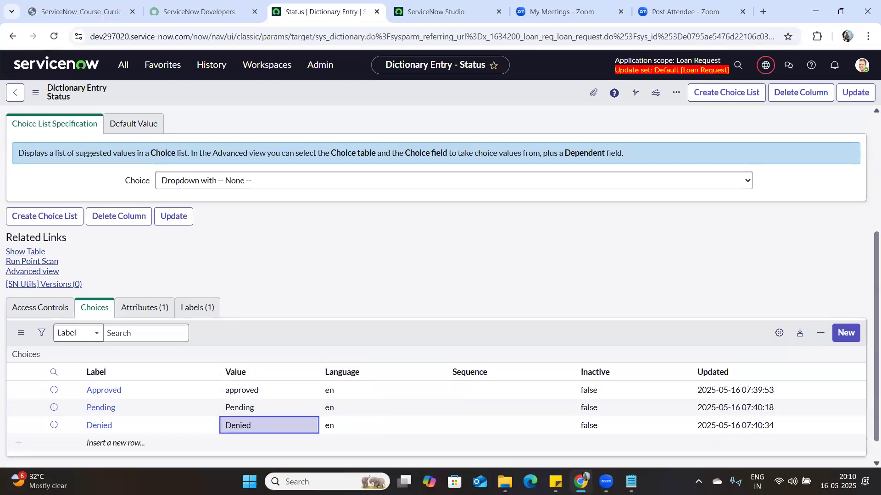
pyautogui.scroll(-1, 464, 410)
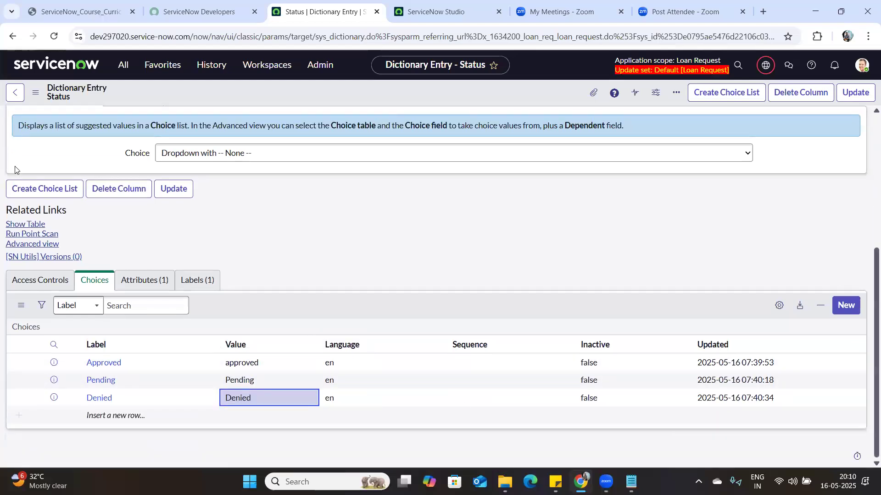
pyautogui.click(36, 92)
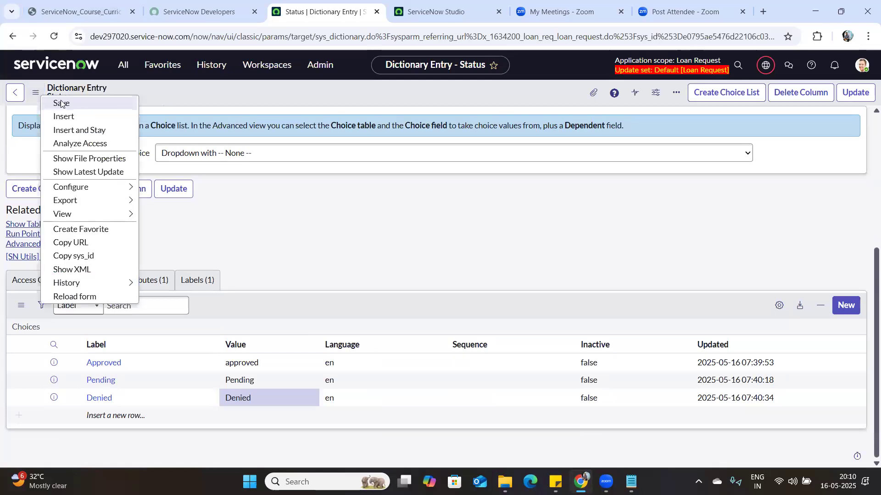
pyautogui.click(61, 102)
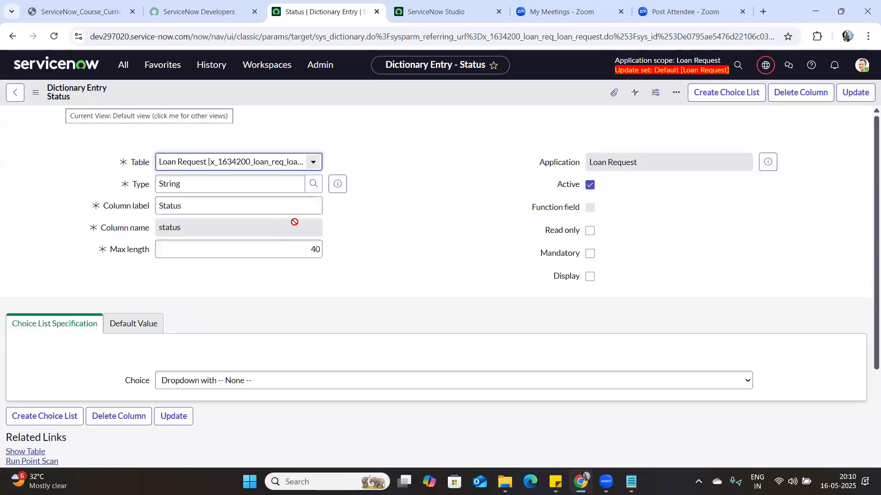
pyautogui.click(14, 38)
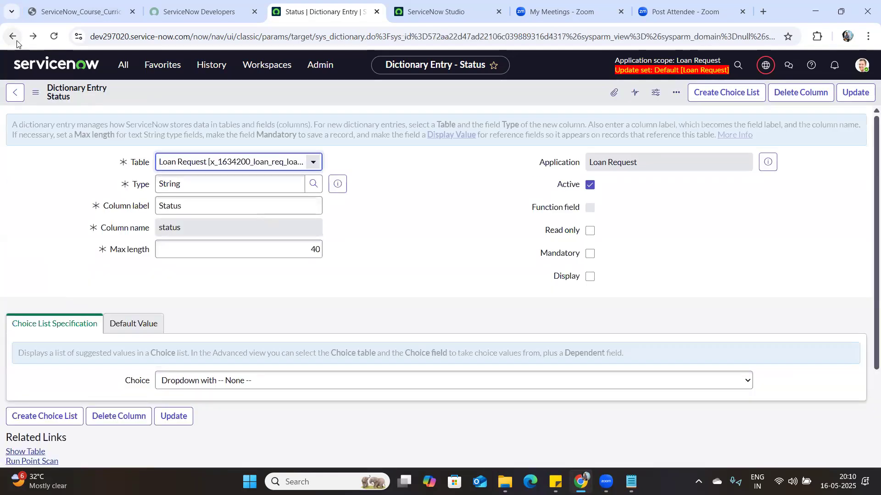
pyautogui.click(14, 39)
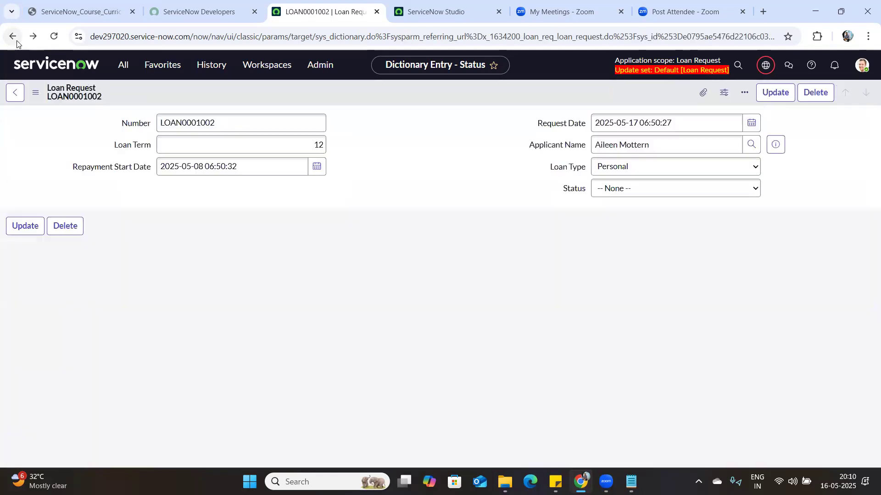
# Try the Approved and Denied choices in the record's Status field, ending with Status set to Pending
pyautogui.click(625, 189)
pyautogui.click(631, 221)
pyautogui.click(647, 198)
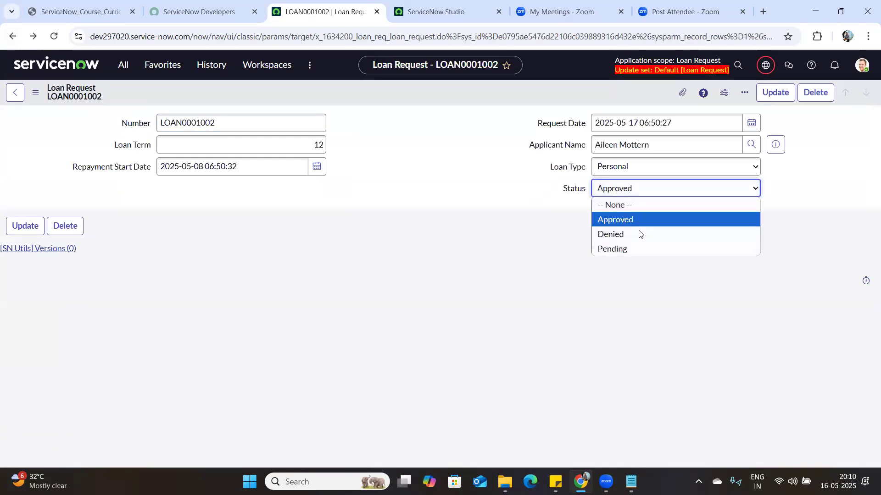
pyautogui.click(639, 232)
pyautogui.click(634, 190)
pyautogui.click(628, 248)
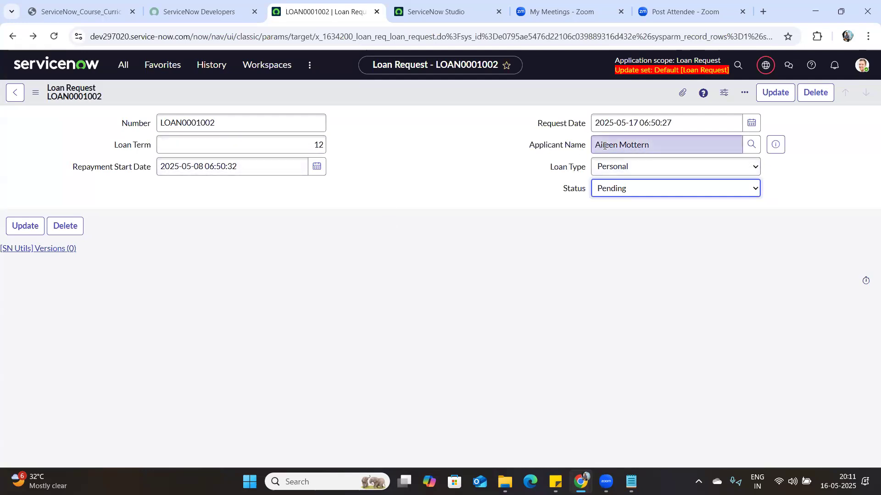
# Review the Applicant Name and Loan Type fields and inspect the technical details and options of Loan Type without changing its value
pyautogui.moveTo(529, 146); pyautogui.dragTo(586, 146)
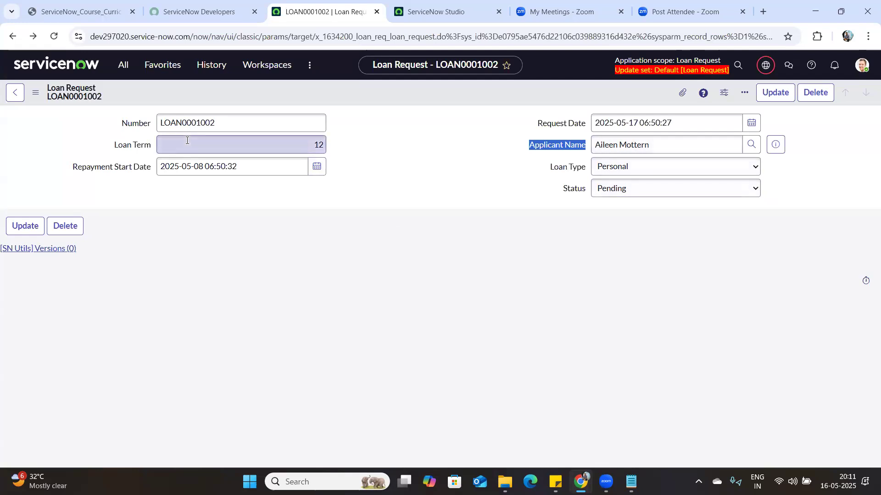
pyautogui.click(561, 171)
pyautogui.moveTo(550, 169); pyautogui.dragTo(586, 168)
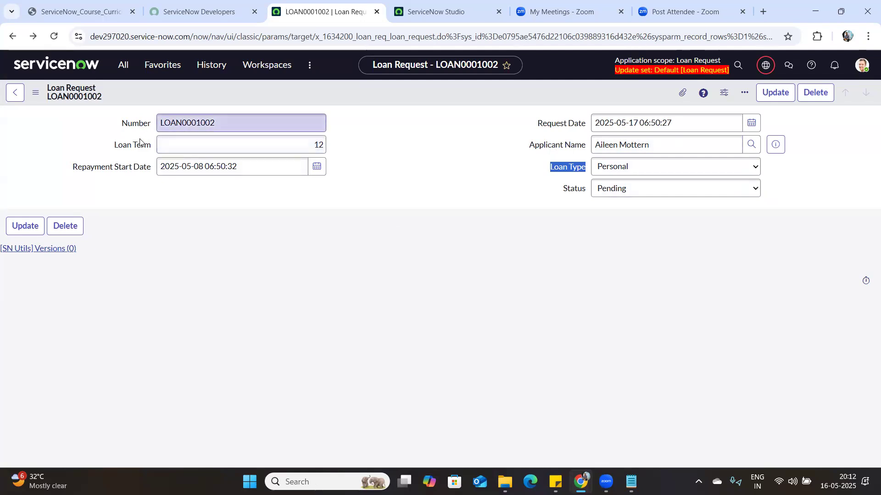
pyautogui.doubleClick(567, 145)
pyautogui.click(543, 175)
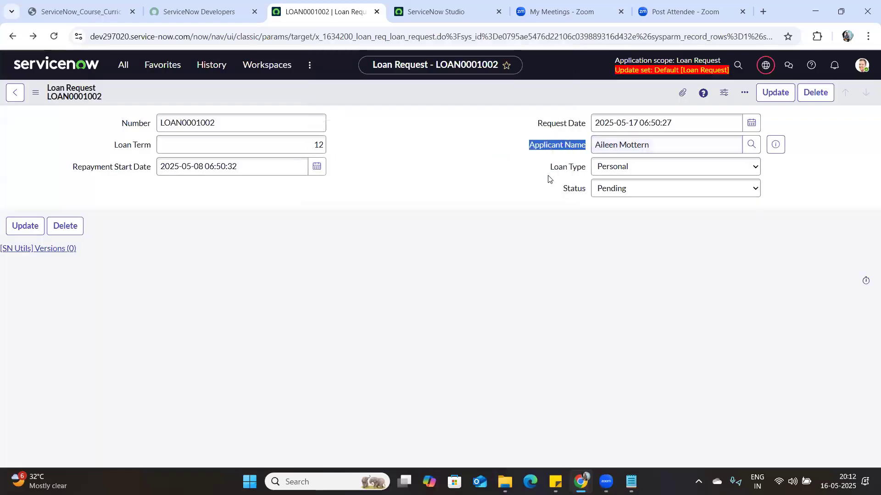
pyautogui.doubleClick(571, 168)
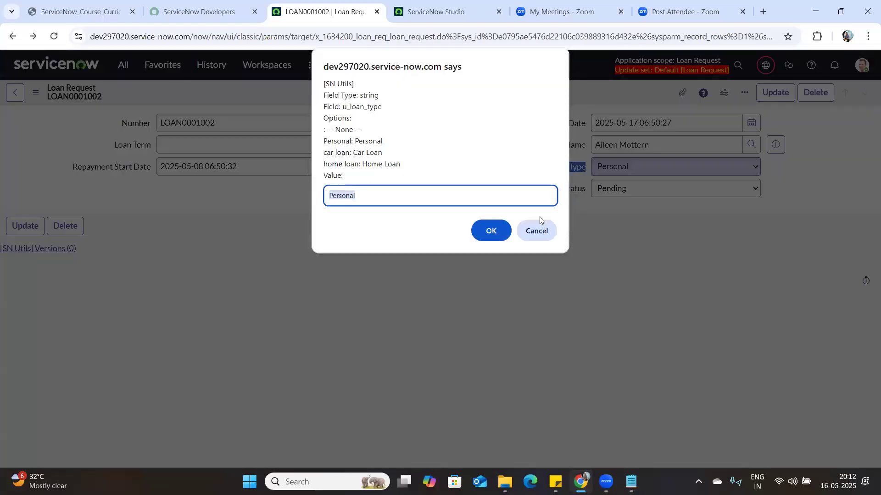
pyautogui.click(537, 233)
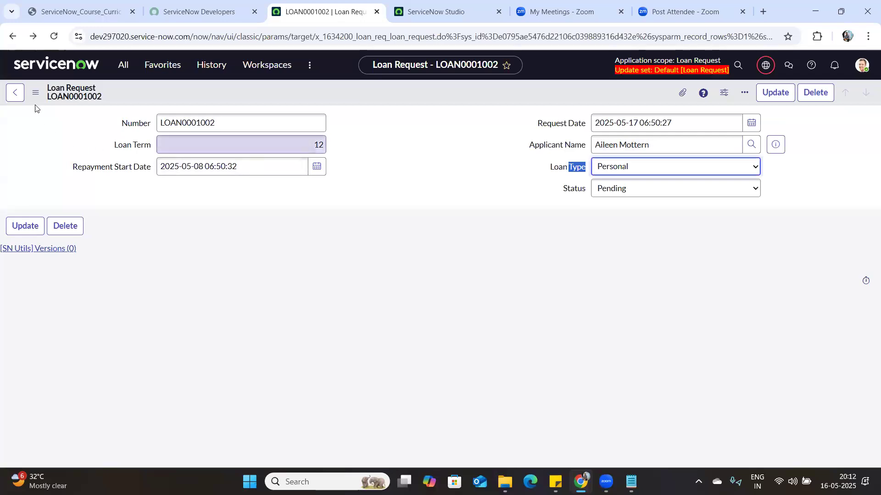
# Open Form Design for the Loan Request form and dismiss the suggestion to use Form Builder
pyautogui.click(35, 92)
pyautogui.moveTo(99, 161)
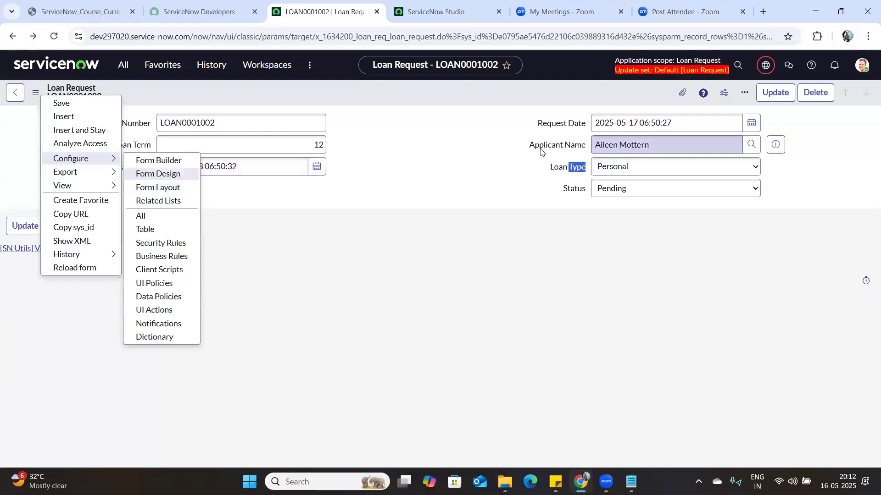
pyautogui.click(160, 177)
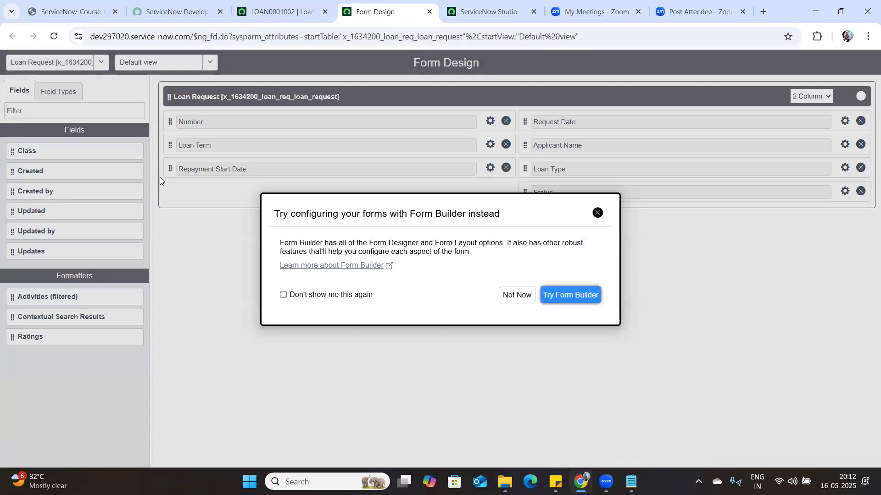
pyautogui.click(597, 213)
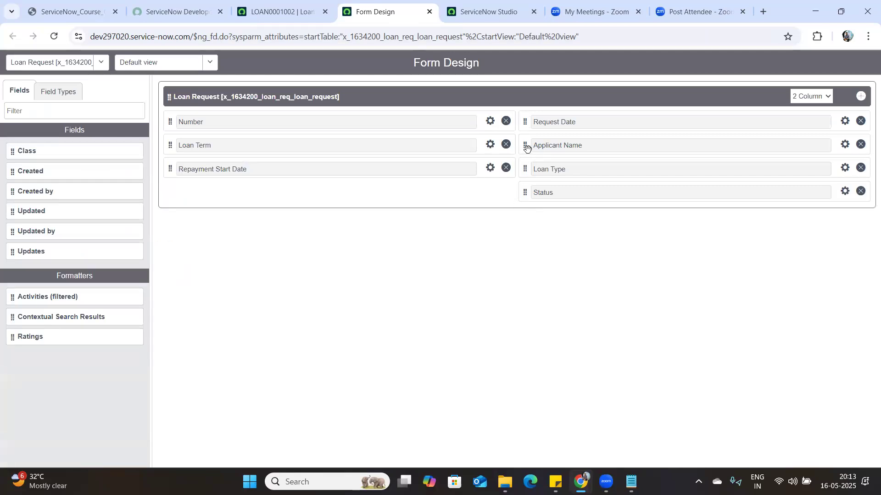
# Rearrange the form so Applicant Name and Loan Type follow Number in the first column, and Status, Request Date and Repayment Start Date fill the second
pyautogui.moveTo(525, 146); pyautogui.dragTo(192, 145)
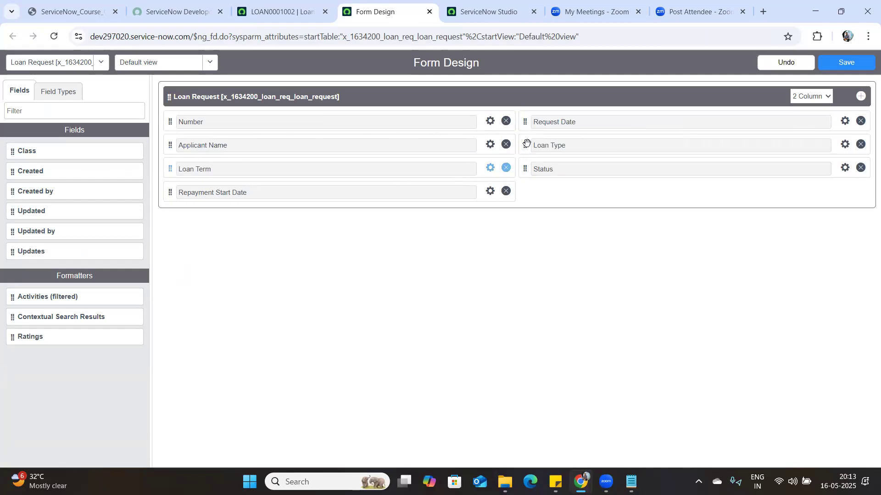
pyautogui.moveTo(526, 146); pyautogui.dragTo(195, 171)
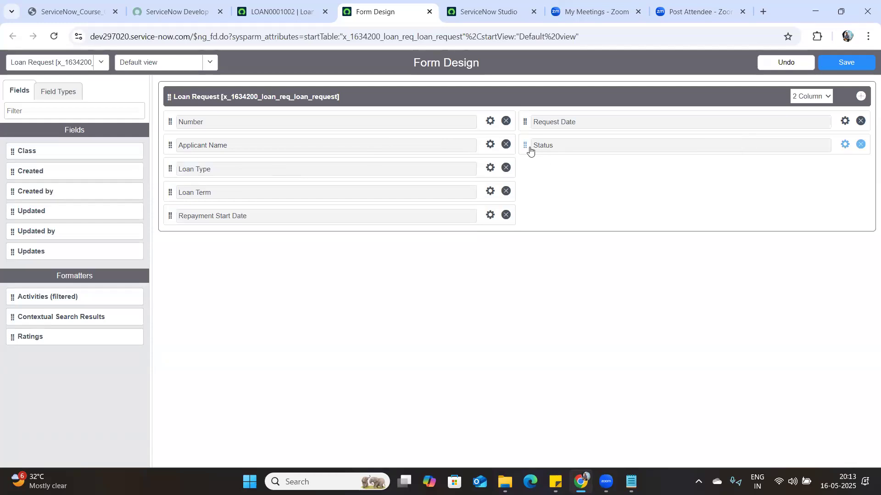
pyautogui.moveTo(528, 120); pyautogui.dragTo(529, 119)
pyautogui.moveTo(526, 128); pyautogui.dragTo(528, 146)
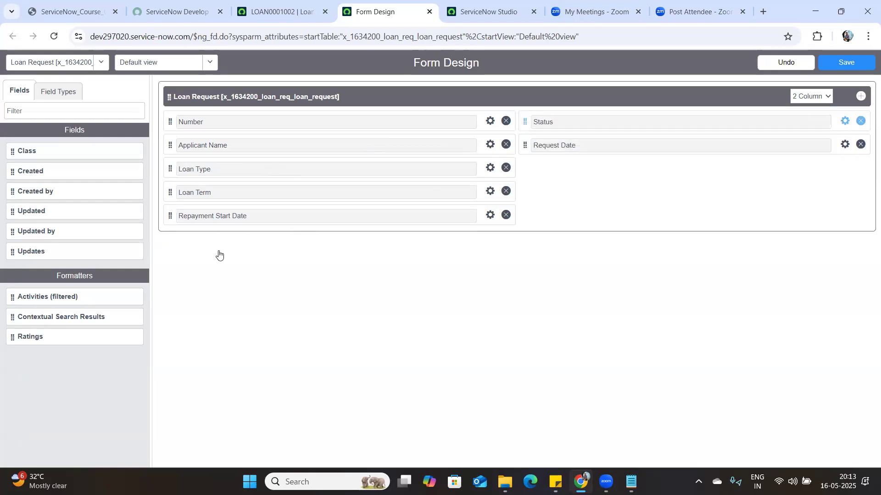
pyautogui.moveTo(163, 217); pyautogui.dragTo(519, 179)
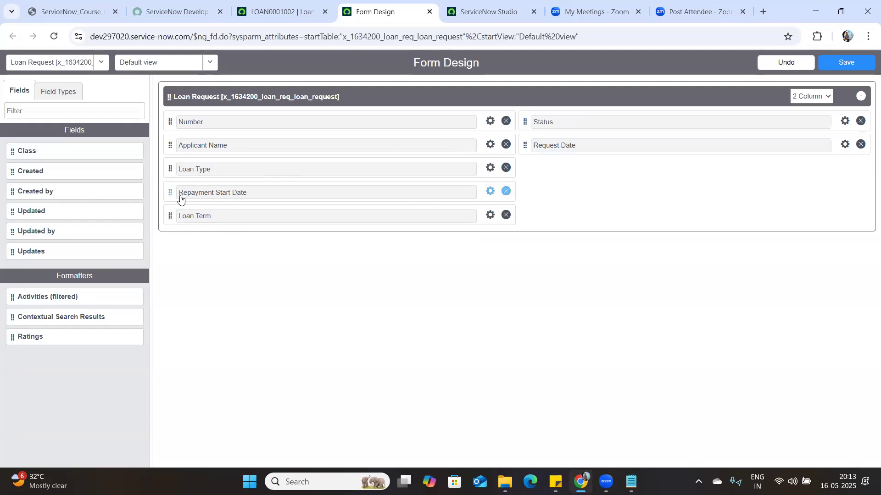
pyautogui.moveTo(167, 195); pyautogui.dragTo(542, 170)
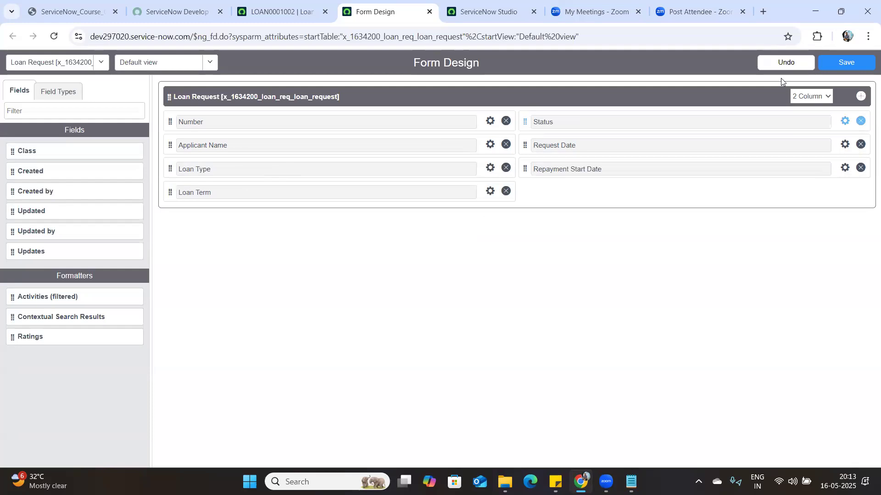
# Save the rearranged form design and reload the loan request record to apply the new layout
pyautogui.click(289, 12)
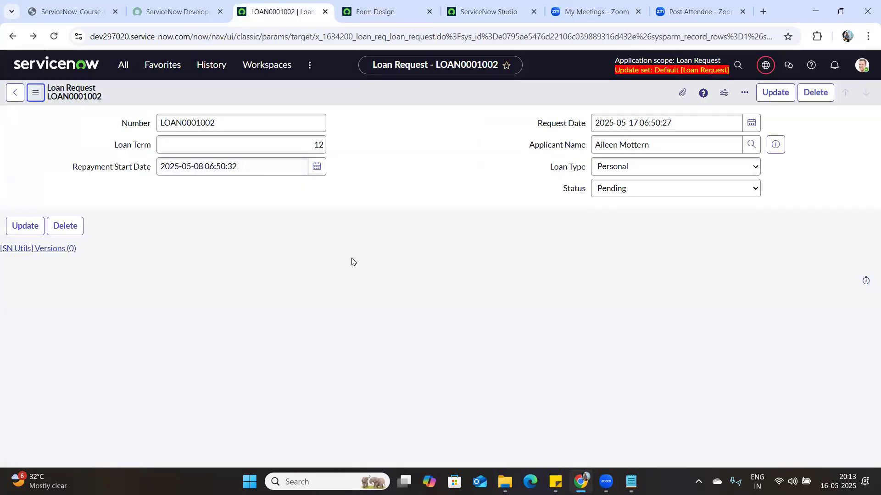
pyautogui.click(367, 12)
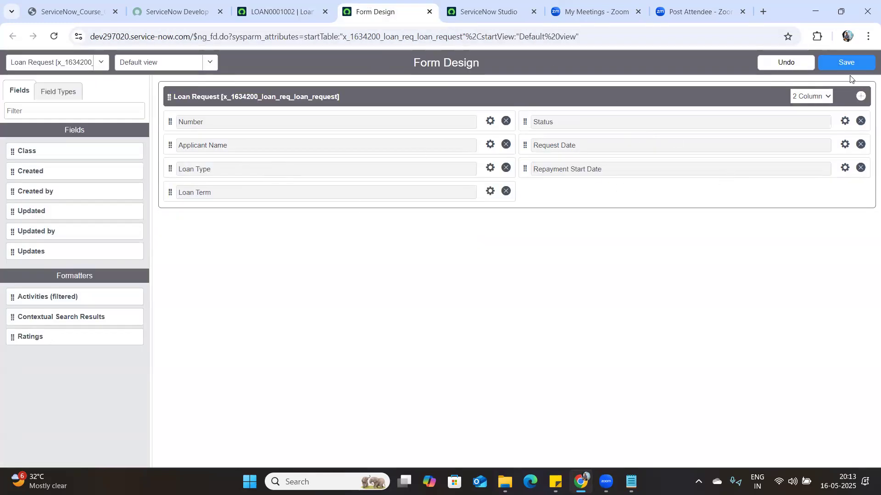
pyautogui.click(830, 62)
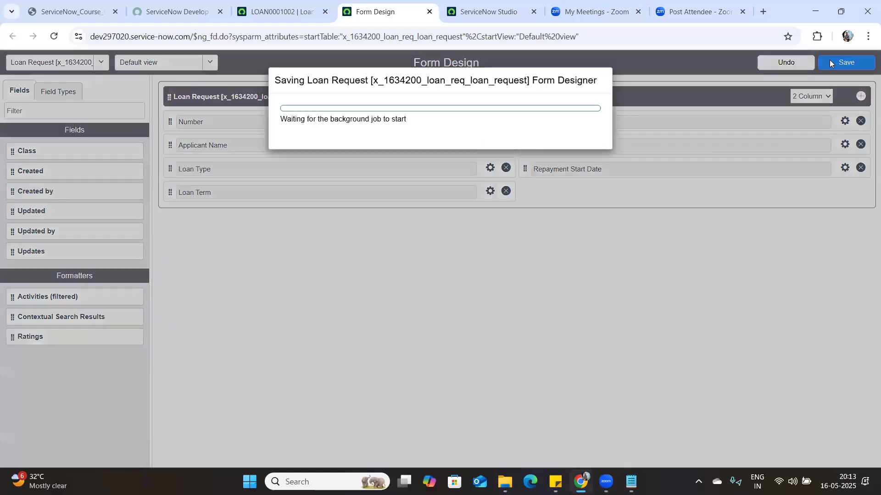
pyautogui.click(588, 143)
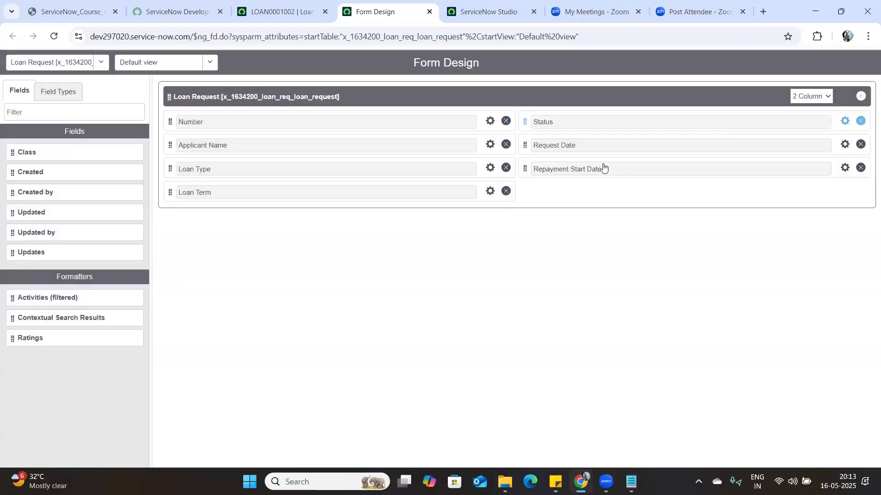
pyautogui.click(280, 14)
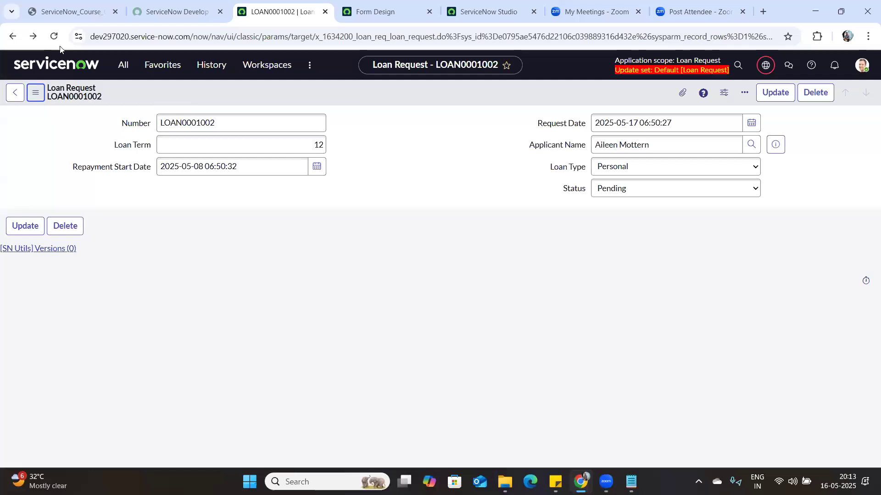
pyautogui.click(54, 40)
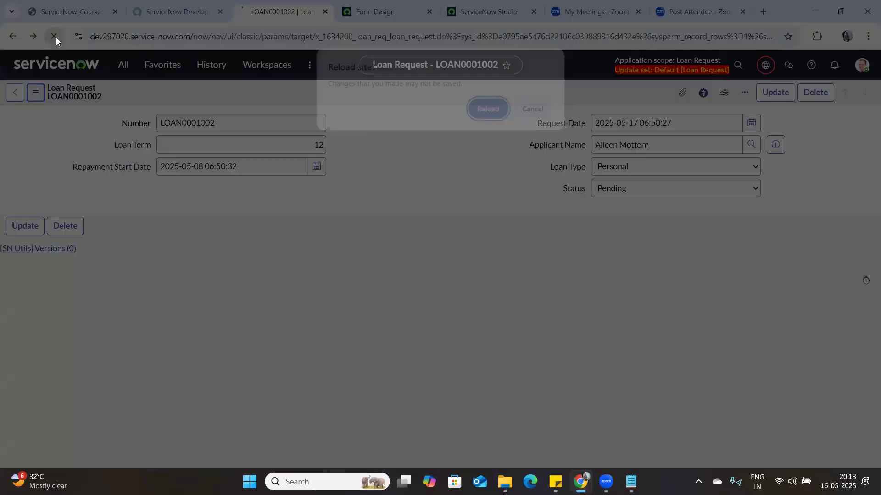
pyautogui.click(491, 110)
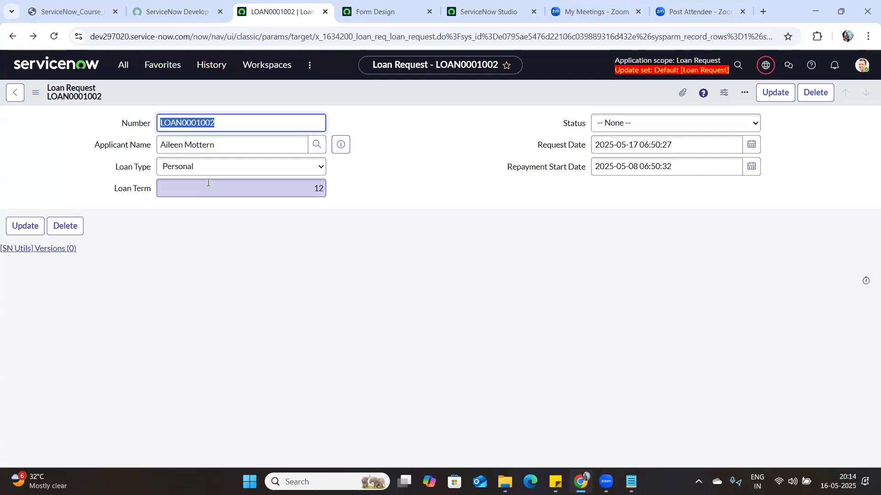
# Reopen Form Design from the loan request record and dismiss the Form Builder suggestion
pyautogui.click(36, 92)
pyautogui.moveTo(107, 158)
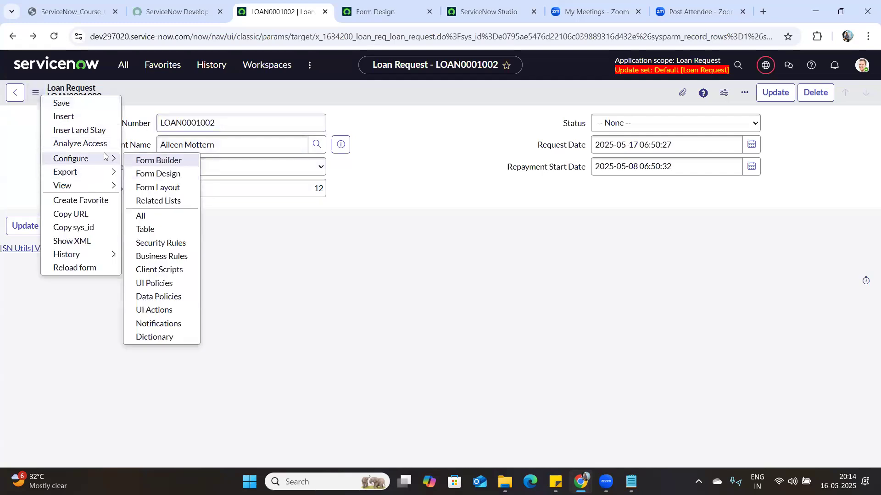
pyautogui.click(158, 175)
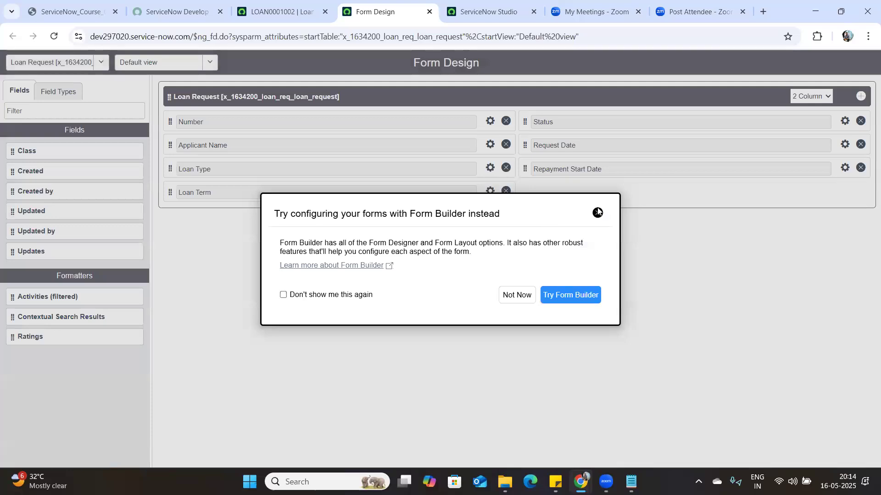
pyautogui.click(597, 213)
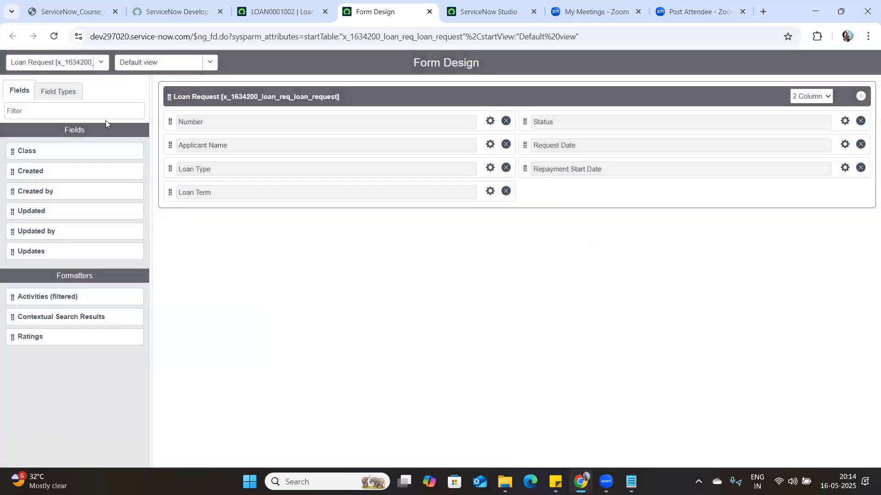
# Filter the field types by "curr" and add a new Currency field to the second column of the Loan Request form
pyautogui.click(72, 94)
pyautogui.click(59, 108)
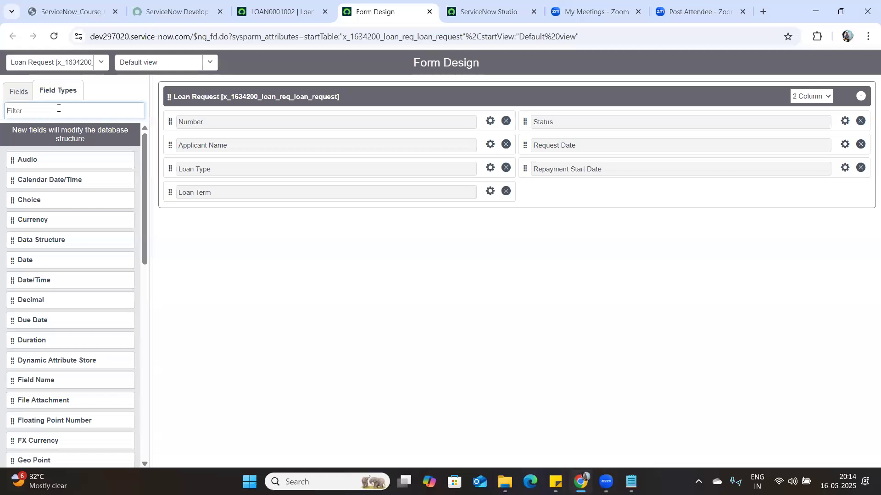
pyautogui.write('curr')
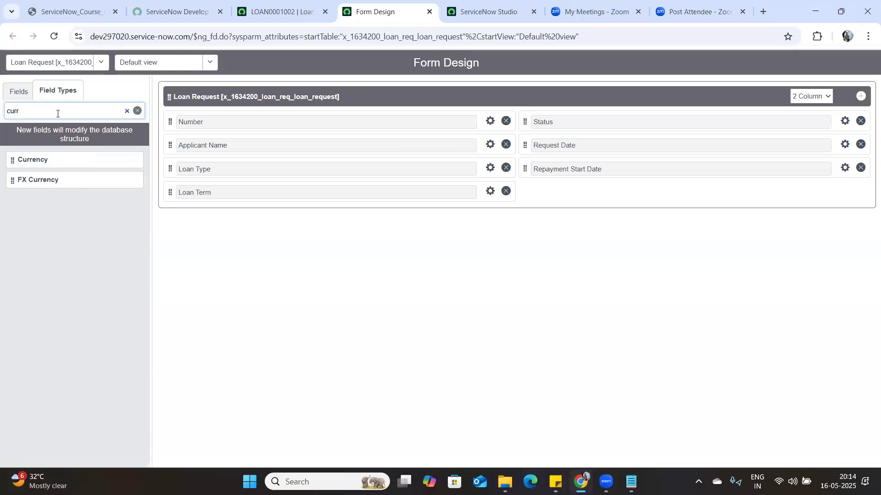
pyautogui.click(50, 159)
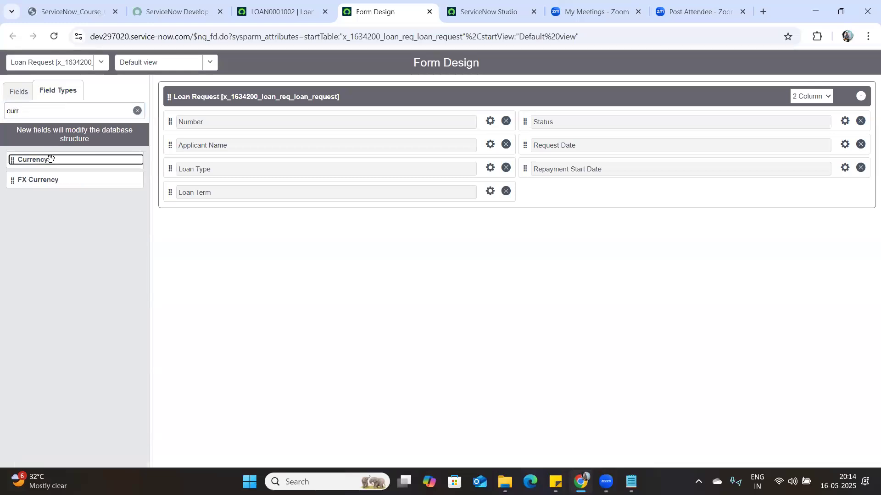
pyautogui.moveTo(9, 159); pyautogui.dragTo(794, 159)
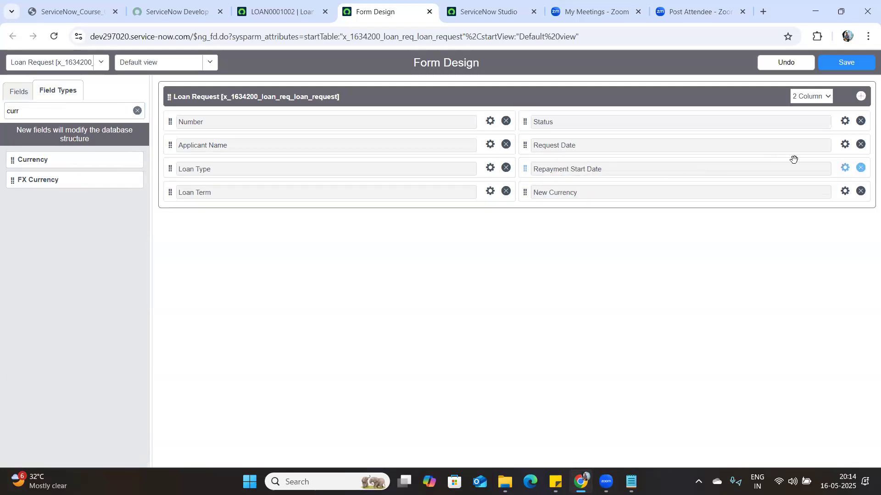
# Open the new currency field's properties and set its label to Loan Amount
pyautogui.click(844, 190)
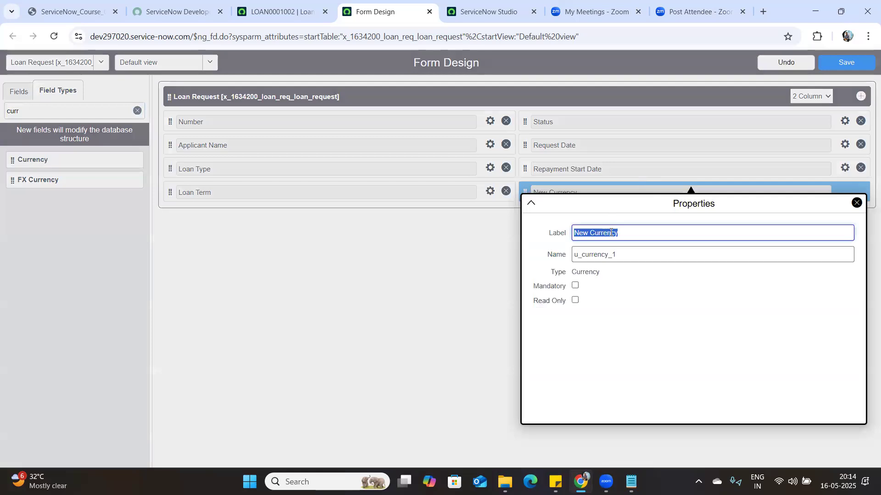
pyautogui.press('Num_Lock')
pyautogui.press('Num_Lock')
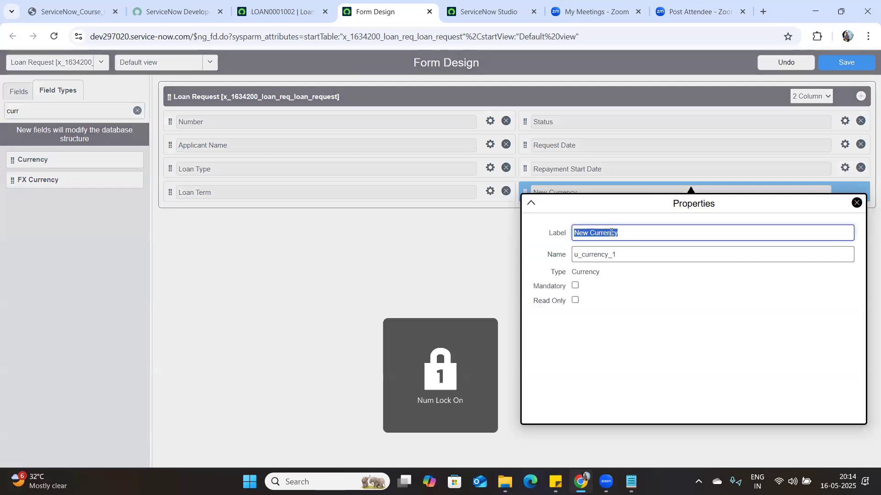
pyautogui.press('BackSpace')
pyautogui.write('Loa')
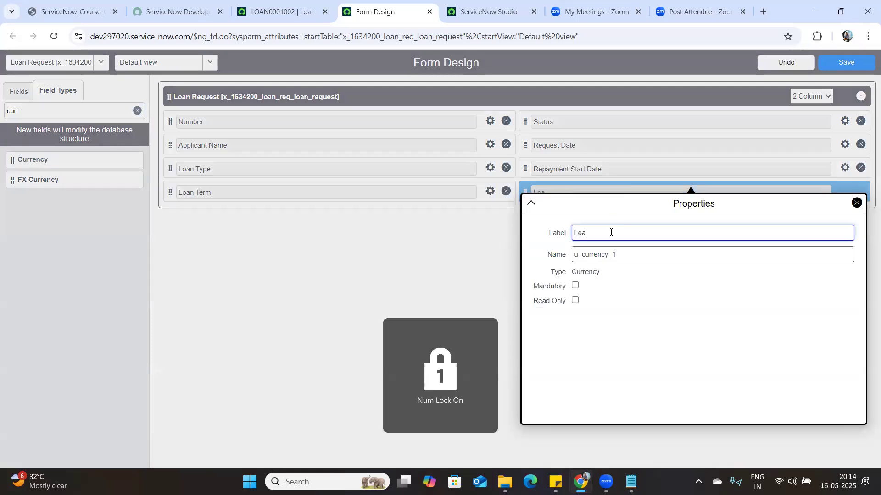
pyautogui.write('n Amount')
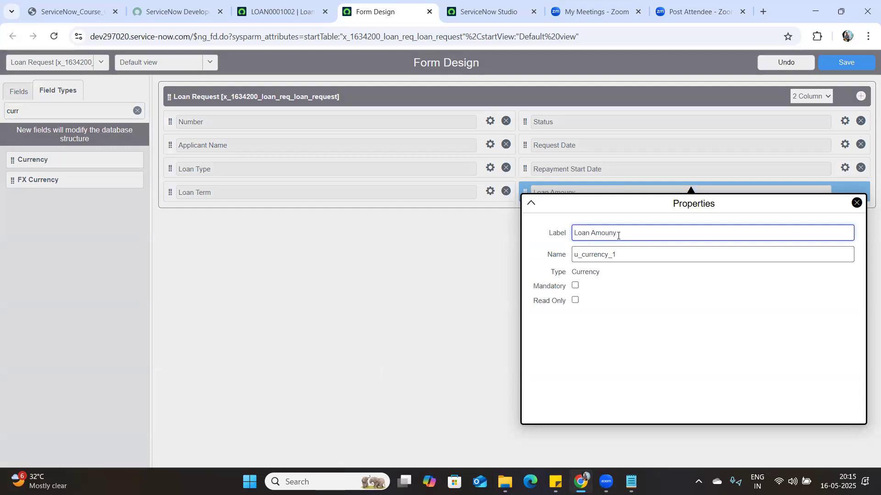
pyautogui.press('Tab')
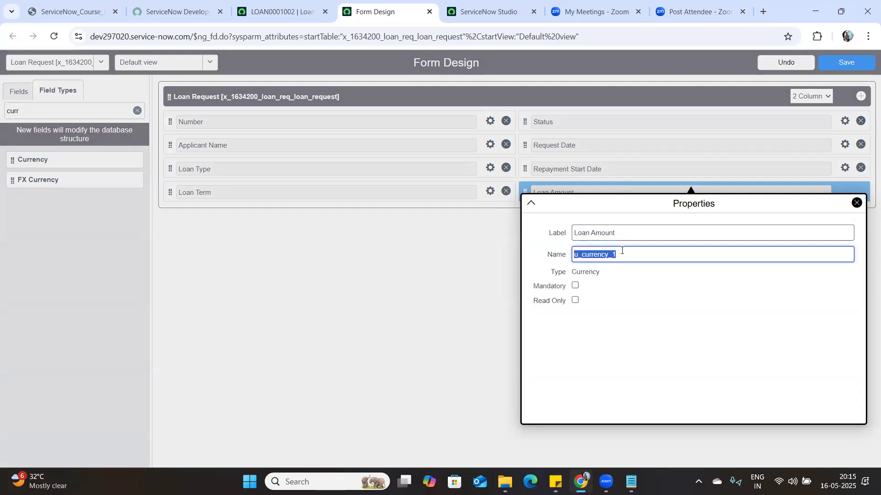
# Set the Loan Amount field's name to u_loan_amount and close its properties
pyautogui.click(621, 250)
pyautogui.press('BackSpace')
pyautogui.press('BackSpace')
pyautogui.press('BackSpace')
pyautogui.write('loan_amount')
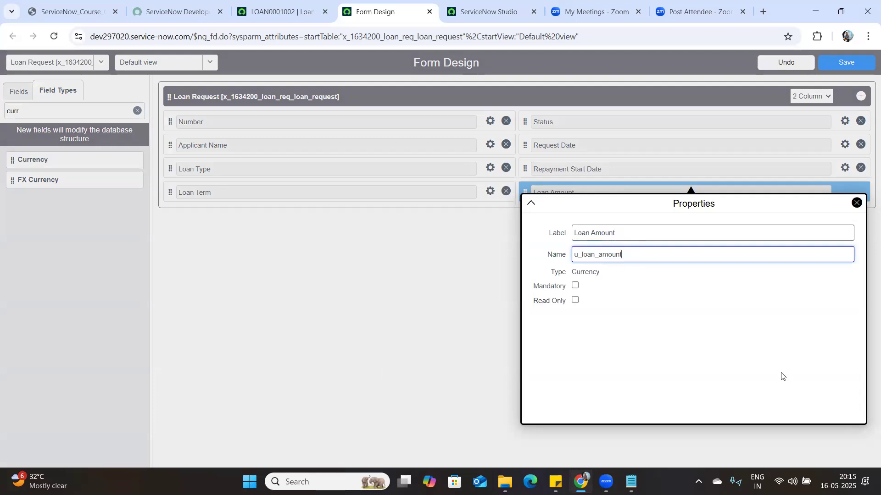
pyautogui.click(722, 440)
pyautogui.click(722, 438)
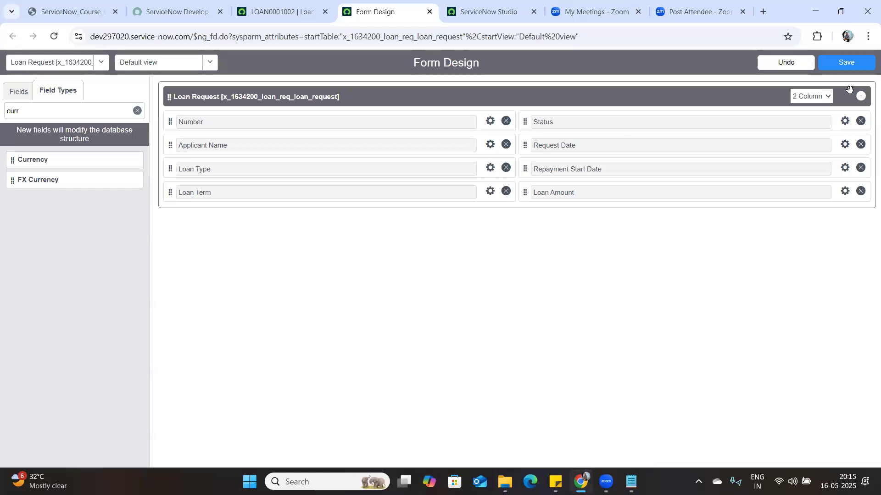
# Save the form design with the Loan Amount field and reload the loan request record
pyautogui.click(851, 66)
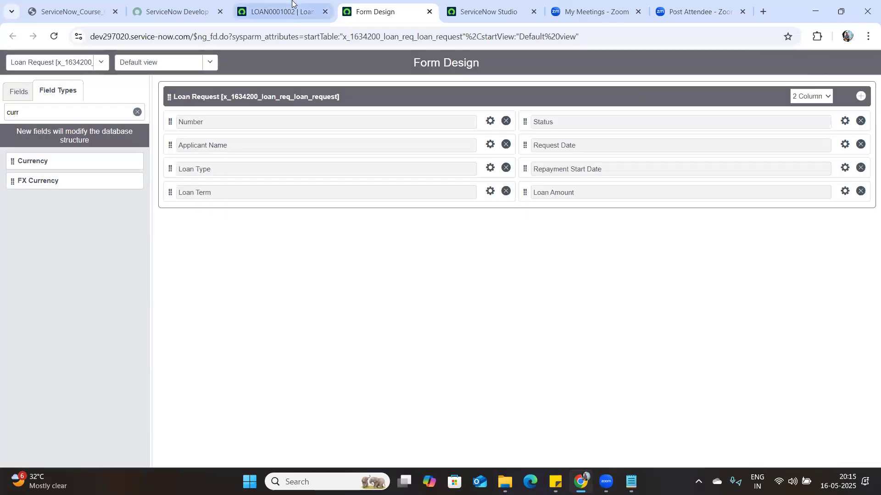
pyautogui.click(280, 12)
pyautogui.click(54, 35)
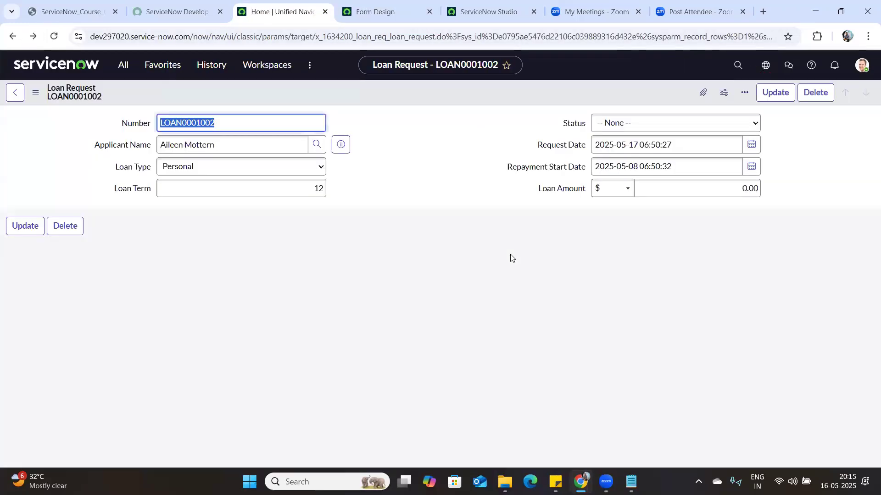
# Enter 1000 as the Loan Amount in the loan request record
pyautogui.click(683, 192)
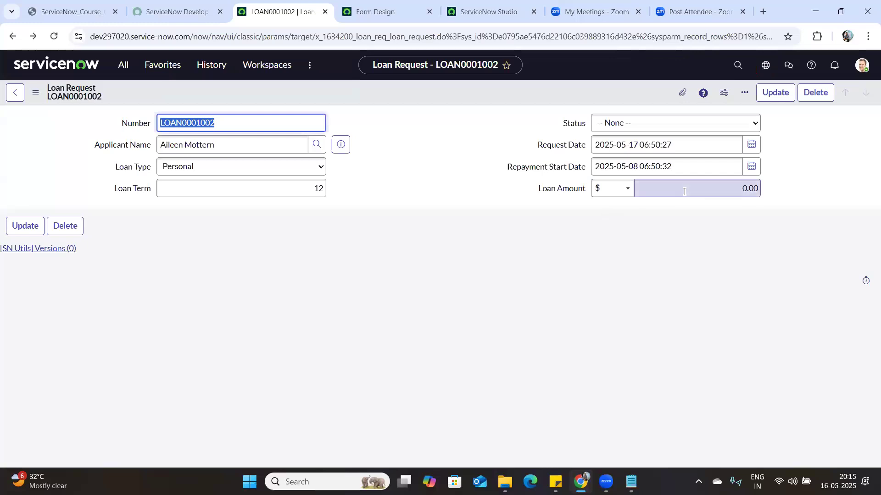
pyautogui.write('1000')
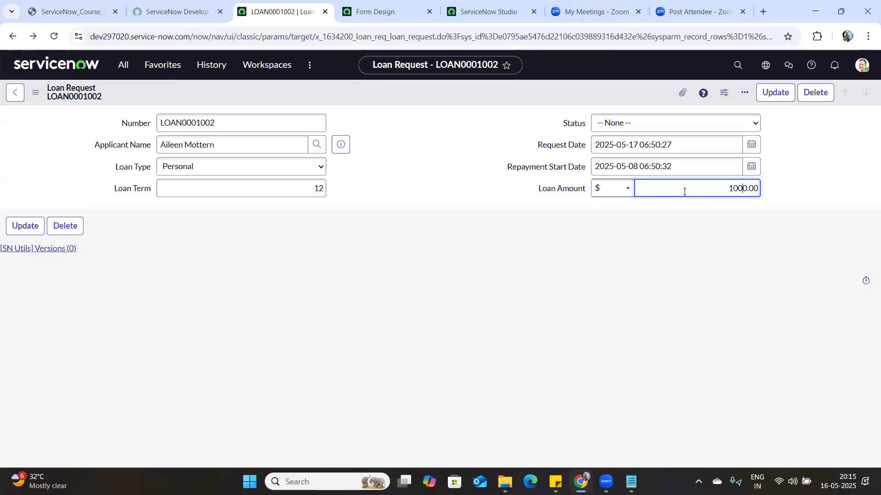
pyautogui.click(714, 257)
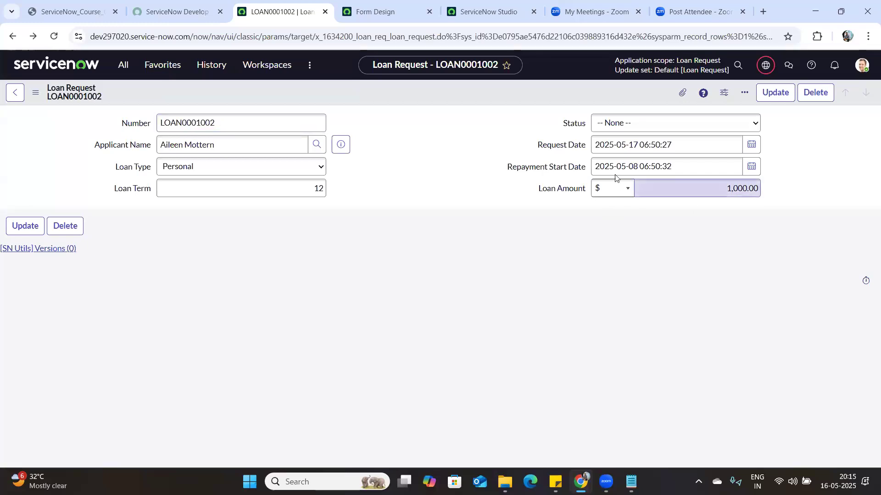
# Review the currency choices of Loan Amount without changing the currency, and replace the amount with 1
pyautogui.click(623, 186)
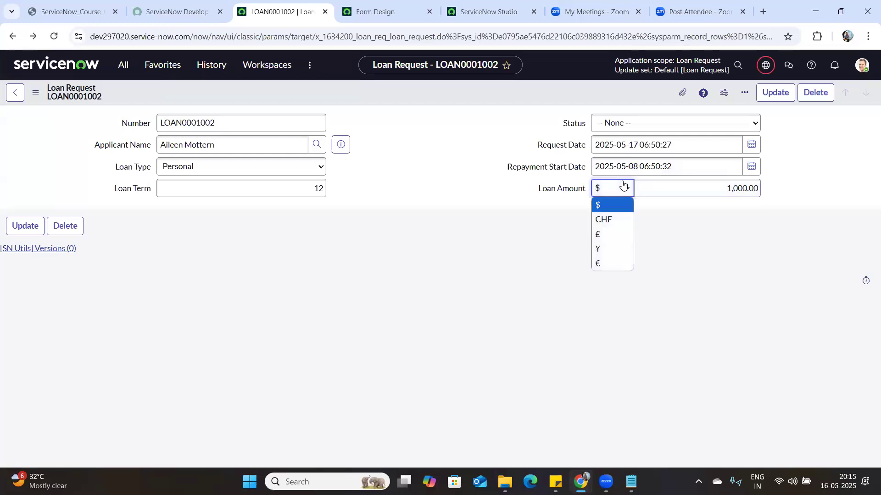
pyautogui.click(724, 222)
pyautogui.click(733, 193)
pyautogui.doubleClick(733, 194)
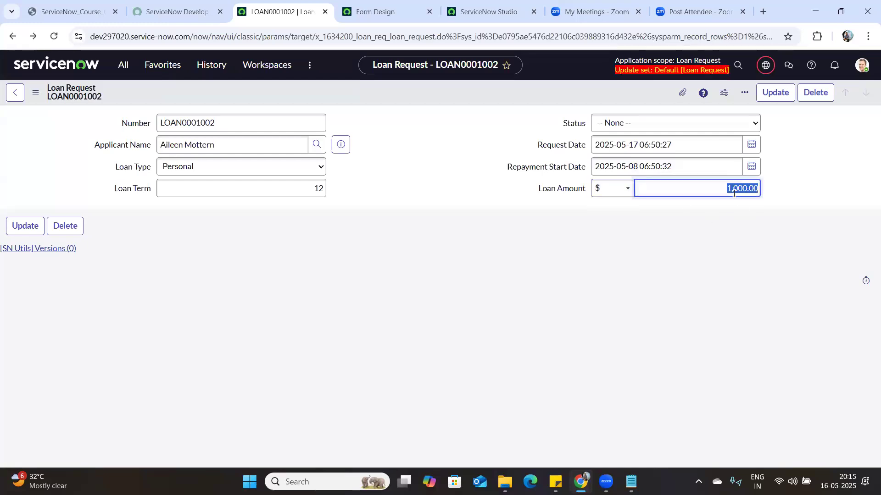
pyautogui.press('BackSpace')
pyautogui.write('1')
pyautogui.click(745, 238)
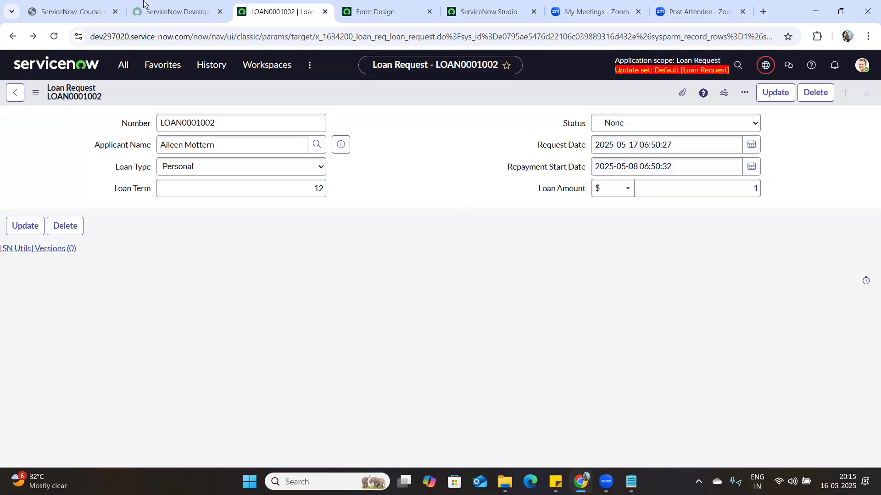
# Switch to the ServiceNow course curriculum PDF to review the Lesson 9 Forms topics
pyautogui.click(71, 12)
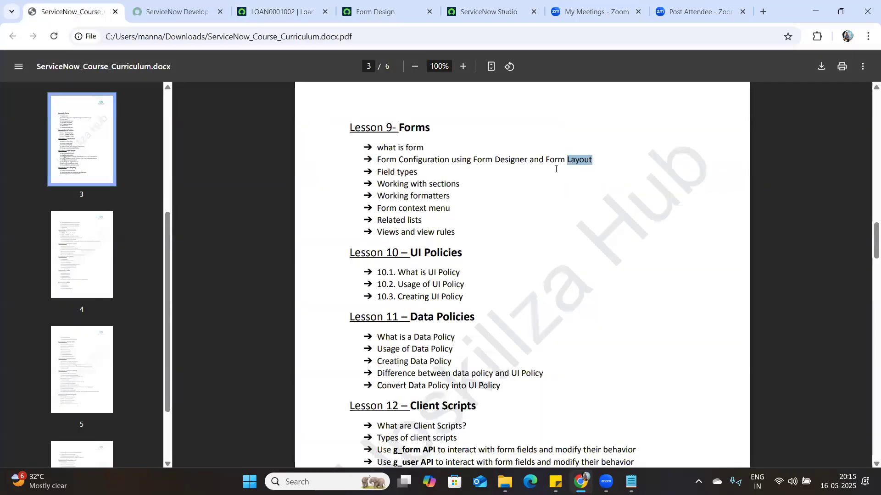
# Highlight the Form Configuration topic under Lesson 9 in the curriculum PDF, and review the Field types topic below it
pyautogui.click(592, 159)
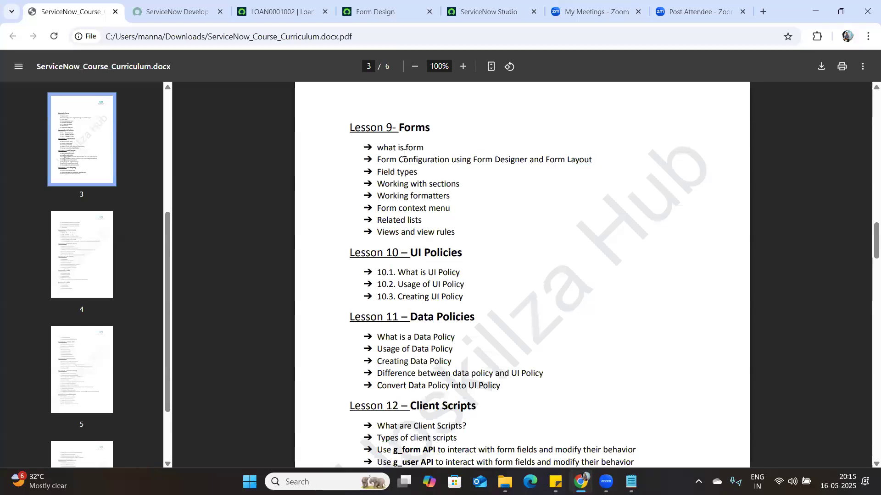
pyautogui.moveTo(381, 157); pyautogui.dragTo(629, 165)
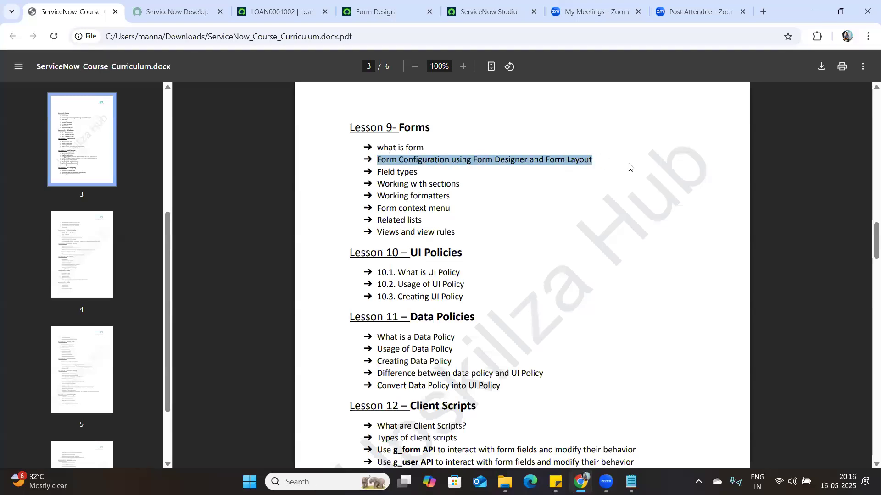
pyautogui.moveTo(417, 159)
pyautogui.mouseDown()
pyautogui.moveTo(389, 173)
pyautogui.moveTo(409, 173)
pyautogui.mouseUp()
pyautogui.click(409, 173)
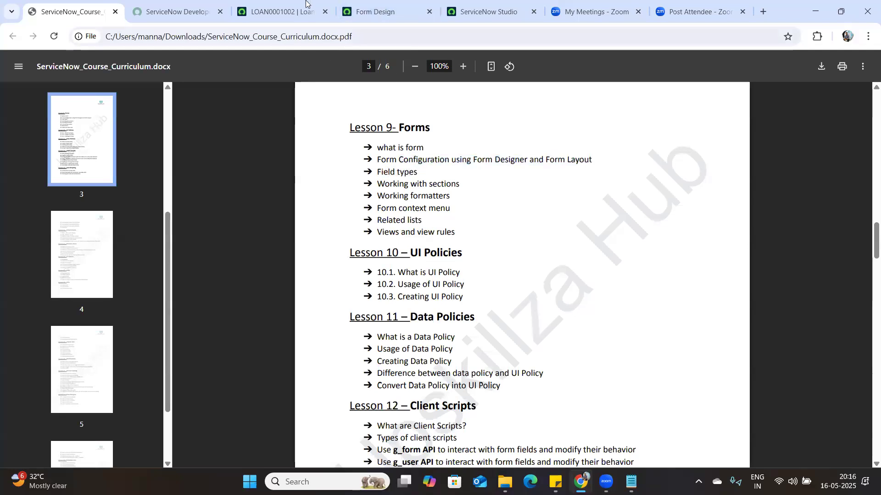
# Switch to the loan request record and examine its field types, including the Applicant Name lookup, Loan Type choices, dates and Loan Amount
pyautogui.click(284, 11)
pyautogui.doubleClick(255, 119)
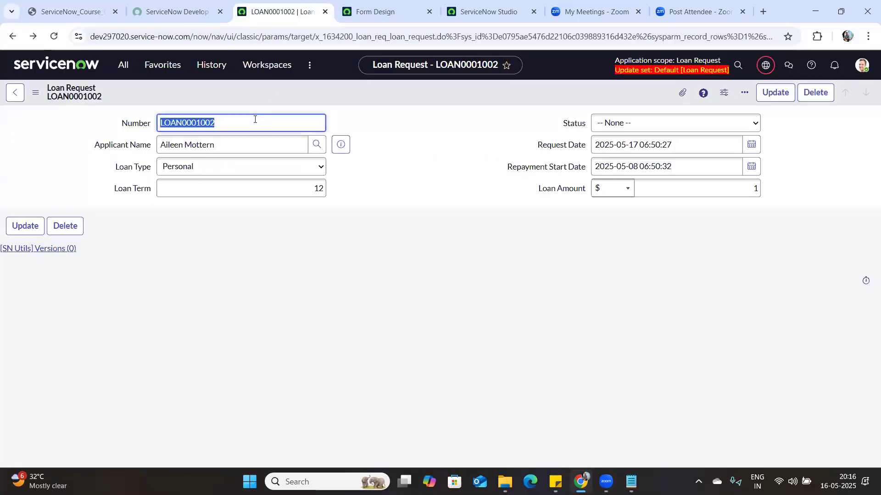
pyautogui.click(316, 145)
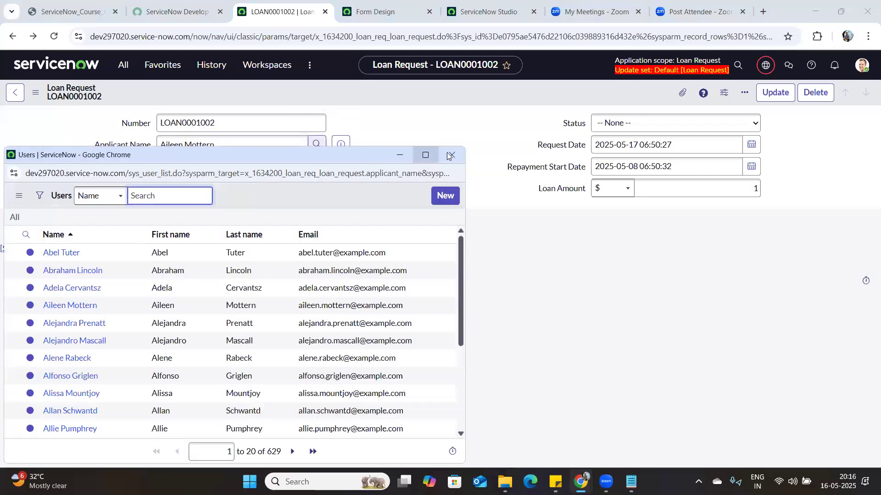
pyautogui.click(452, 154)
pyautogui.click(284, 166)
pyautogui.click(284, 169)
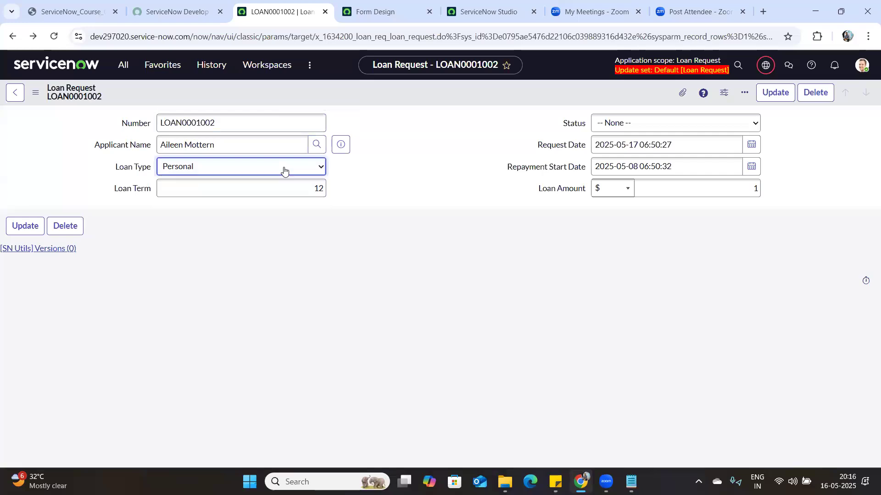
pyautogui.moveTo(281, 191); pyautogui.dragTo(684, 130)
pyautogui.click(683, 129)
pyautogui.click(693, 137)
pyautogui.tripleClick(694, 140)
pyautogui.moveTo(659, 184); pyautogui.dragTo(690, 188)
pyautogui.click(603, 275)
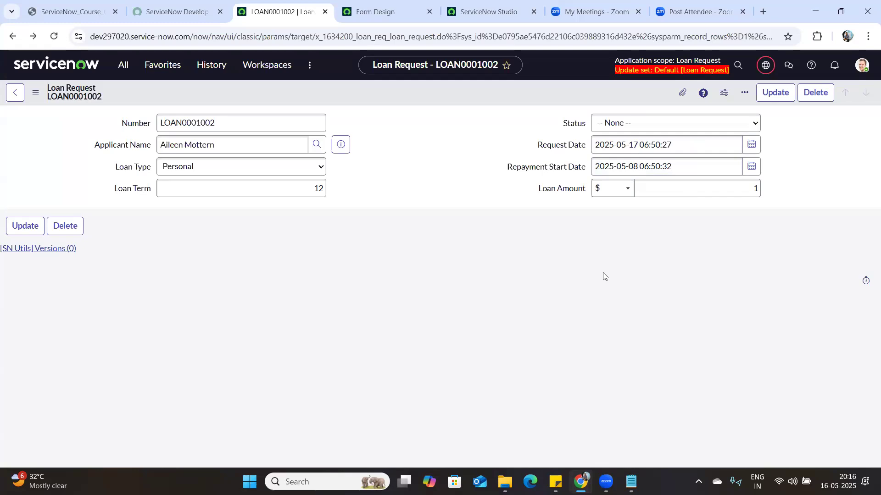
# In Form Design, filter the field types by "Atta" and add a File Attachment field below Loan Term
pyautogui.click(393, 11)
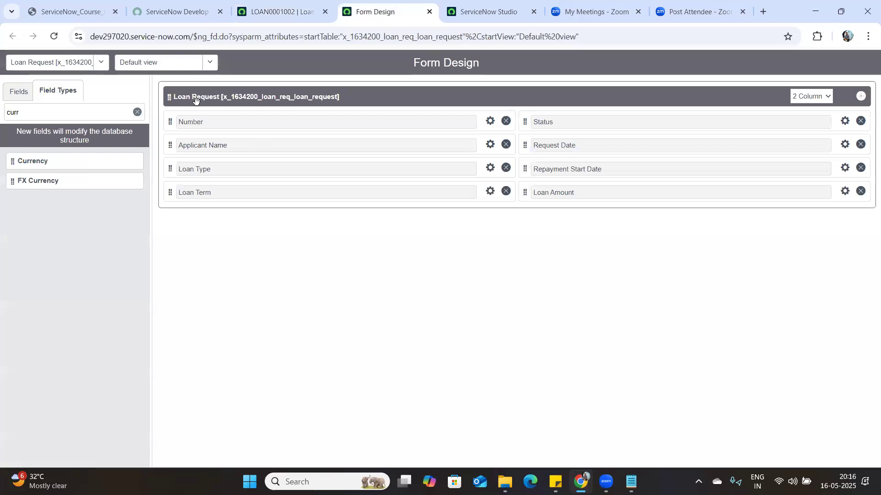
pyautogui.click(137, 112)
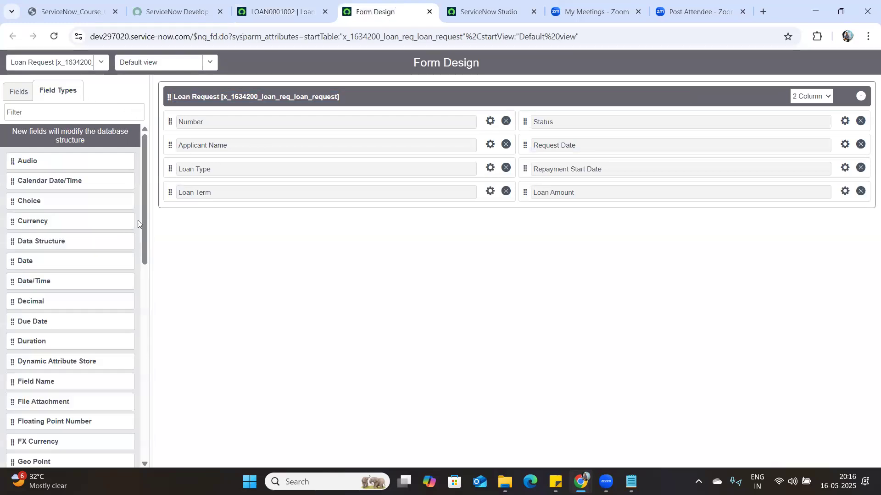
pyautogui.moveTo(145, 265); pyautogui.dragTo(138, 204)
pyautogui.click(92, 119)
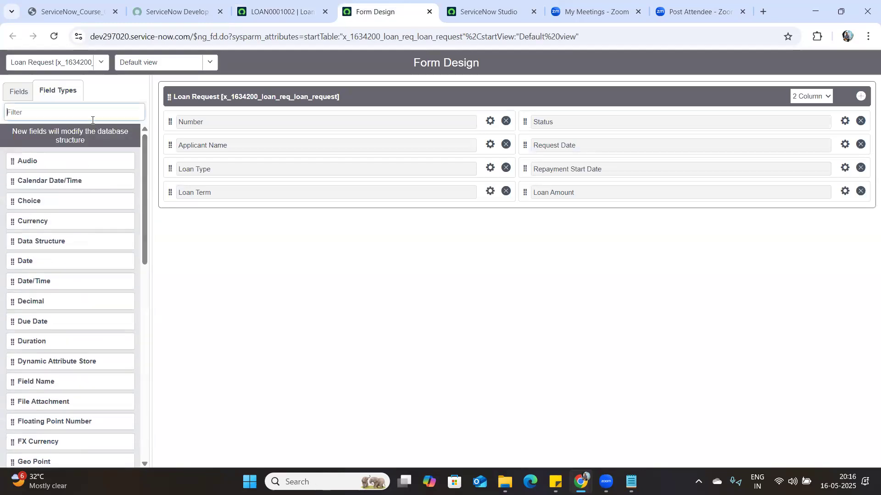
pyautogui.write('Atta')
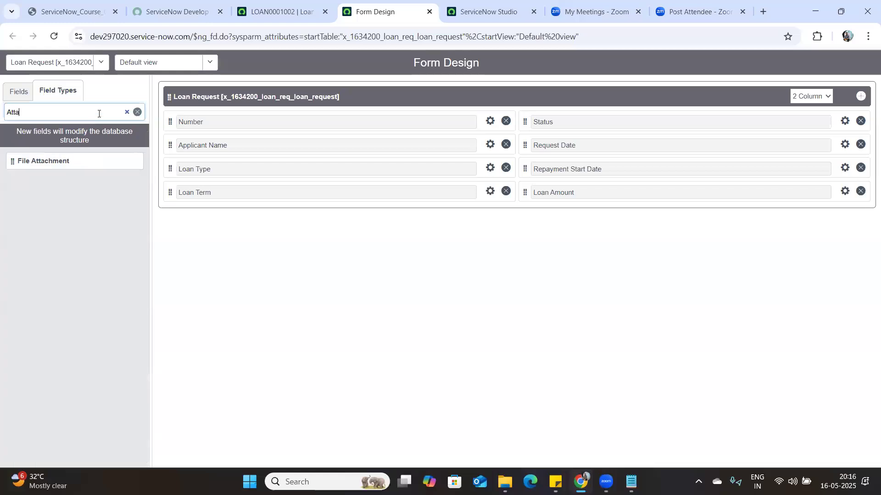
pyautogui.moveTo(77, 161); pyautogui.dragTo(411, 220)
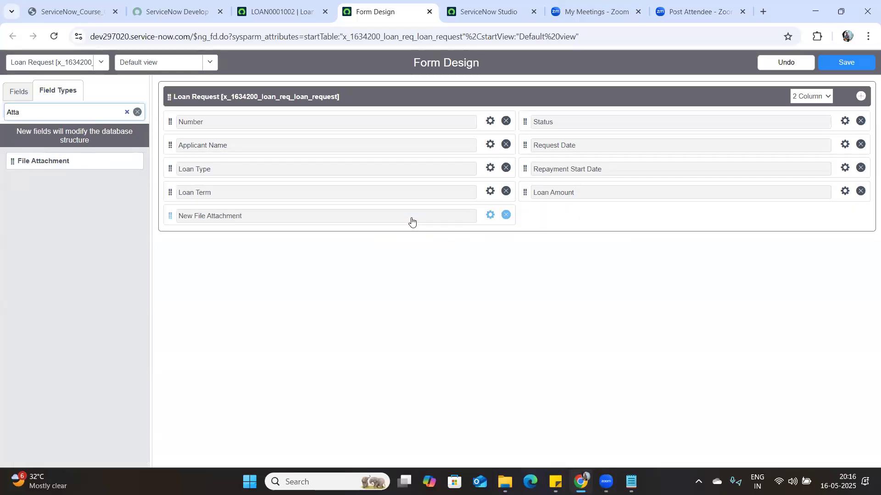
# Set the new file attachment field's label to "Please attach the 3 Months bank statment"
pyautogui.click(489, 215)
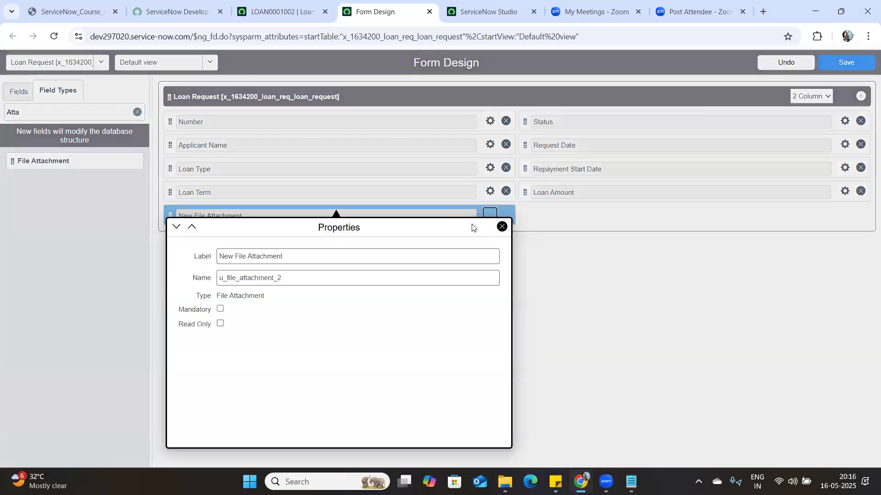
pyautogui.press('BackSpace')
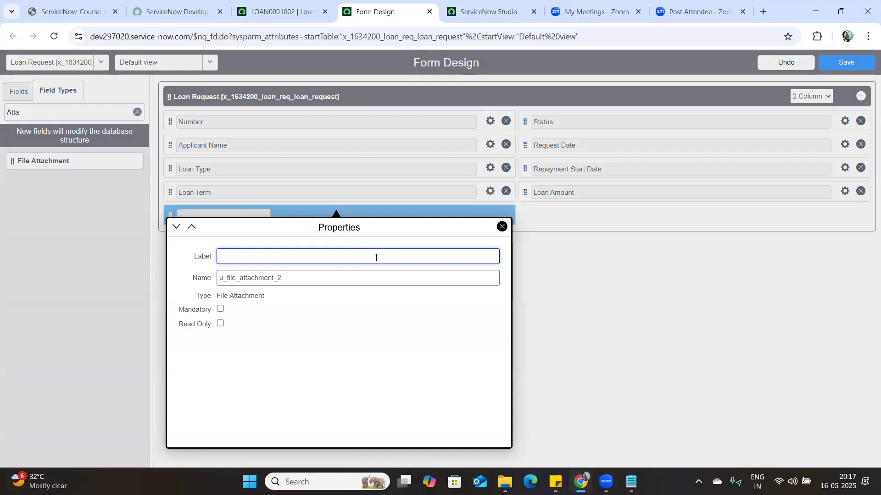
pyautogui.write('P')
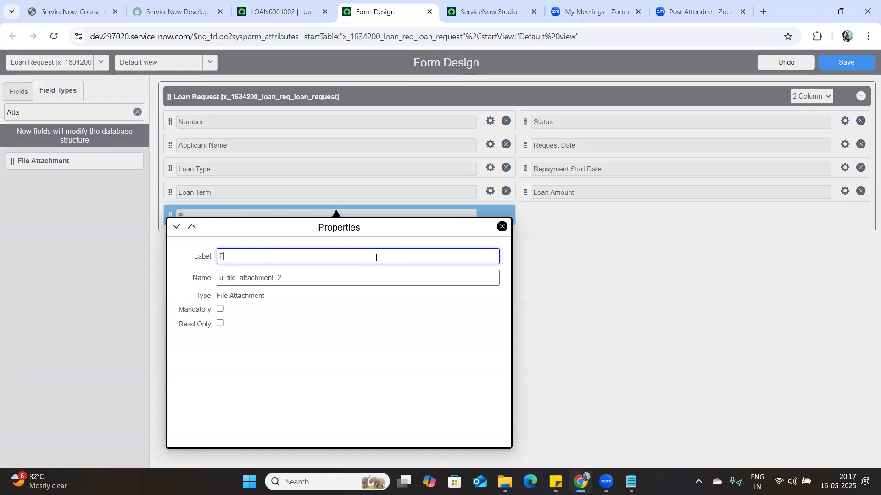
pyautogui.write('lease attacgh the 3 Months b')
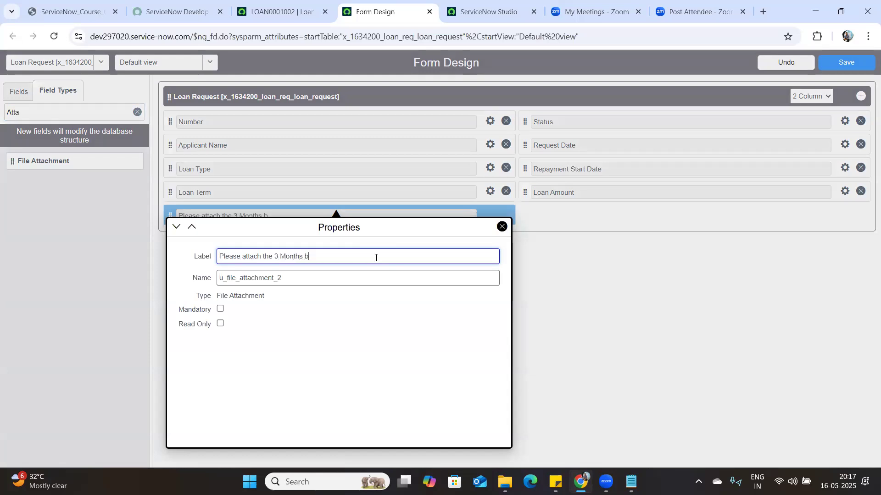
pyautogui.write('ank statmeny')
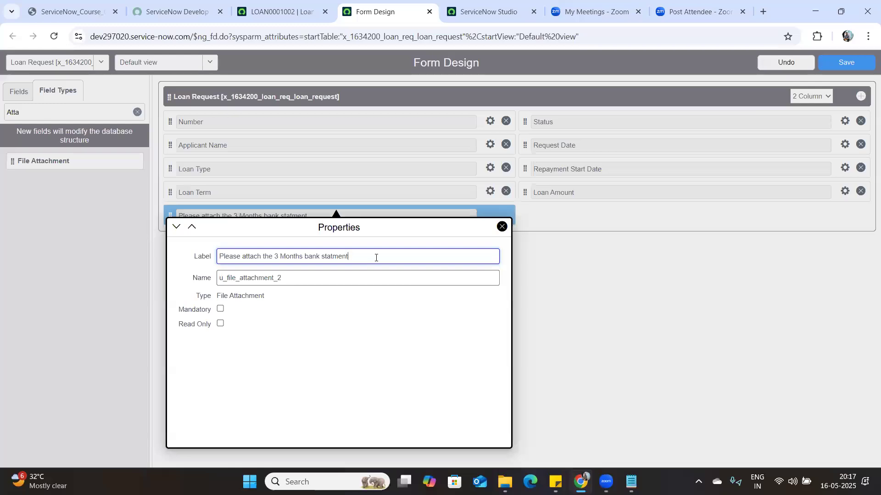
# Set the file attachment field's name to u_statement and close its properties
pyautogui.click(331, 279)
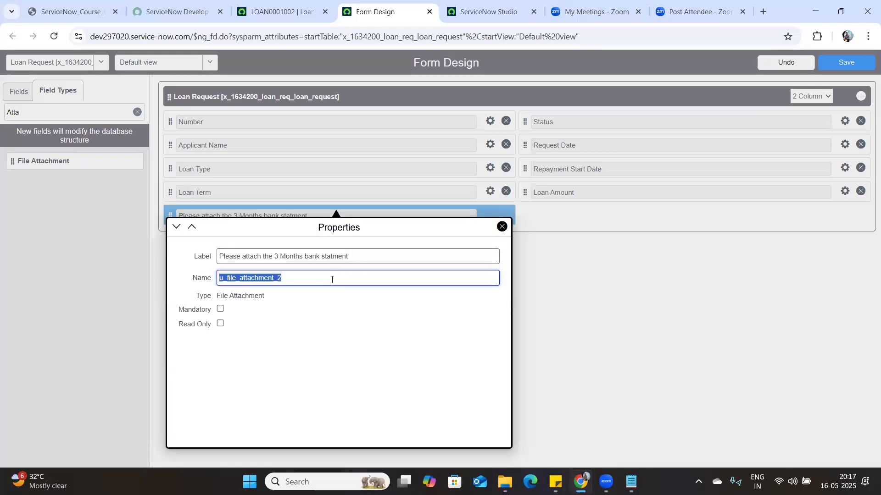
pyautogui.click(297, 279)
pyautogui.press('BackSpace')
pyautogui.press('BackSpace')
pyautogui.press('BackSpace')
pyautogui.press('BackSpace')
pyautogui.press('BackSpace')
pyautogui.press('BackSpace')
pyautogui.press('BackSpace')
pyautogui.press('BackSpace')
pyautogui.press('BackSpace')
pyautogui.press('BackSpace')
pyautogui.press('BackSpace')
pyautogui.press('BackSpace')
pyautogui.press('BackSpace')
pyautogui.press('BackSpace')
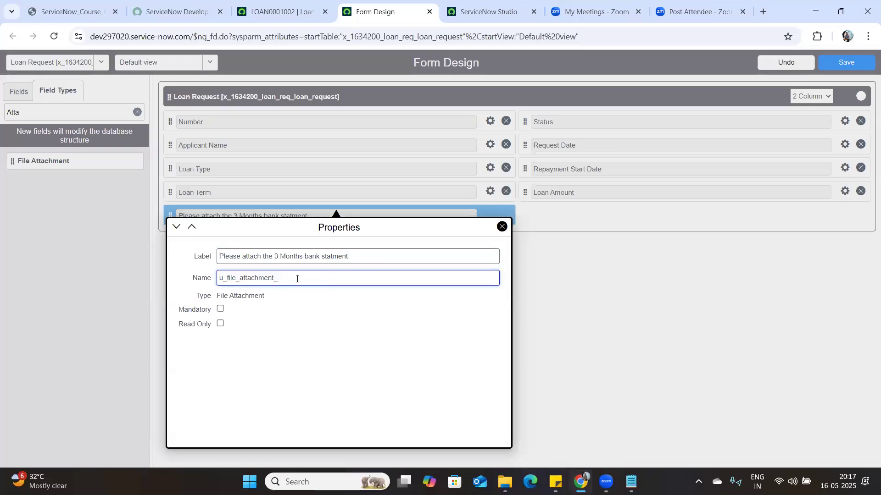
pyautogui.press('BackSpace')
pyautogui.press('BackSpace')
pyautogui.press('BackSpace')
pyautogui.write('statement')
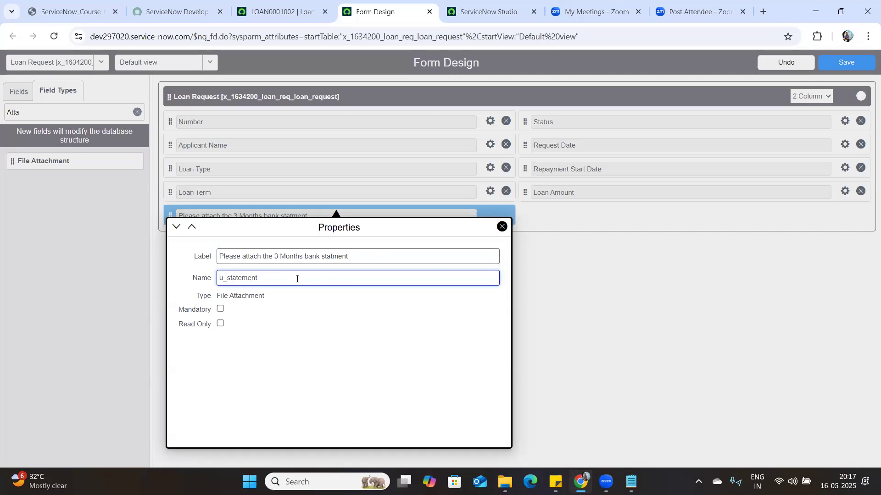
pyautogui.click(502, 226)
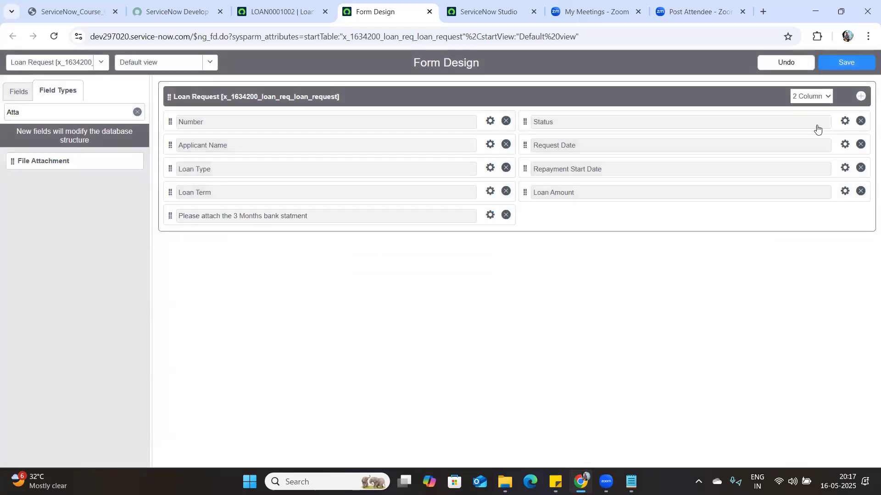
# Save the form design with the file attachment field and reload the loan request record
pyautogui.click(846, 63)
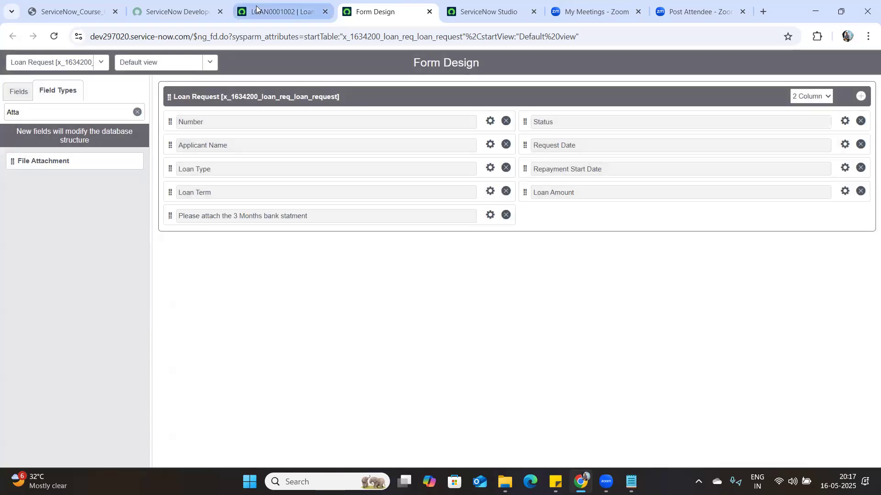
pyautogui.click(275, 11)
pyautogui.click(53, 37)
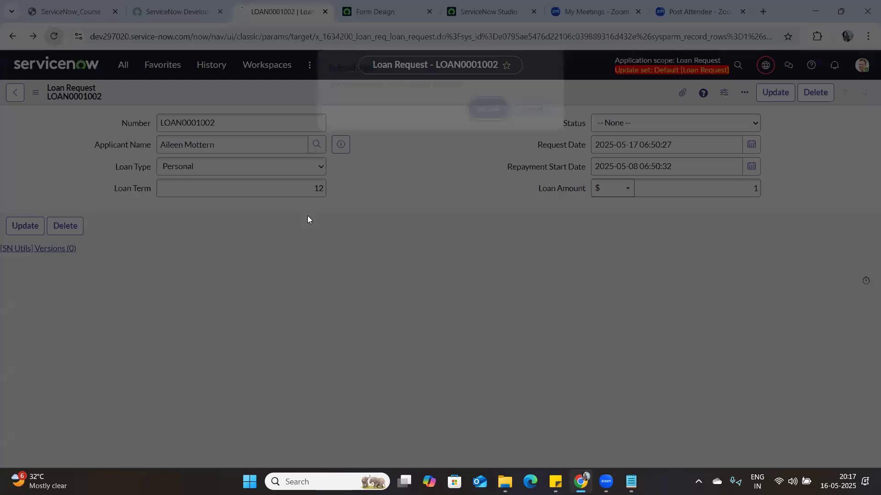
pyautogui.click(493, 110)
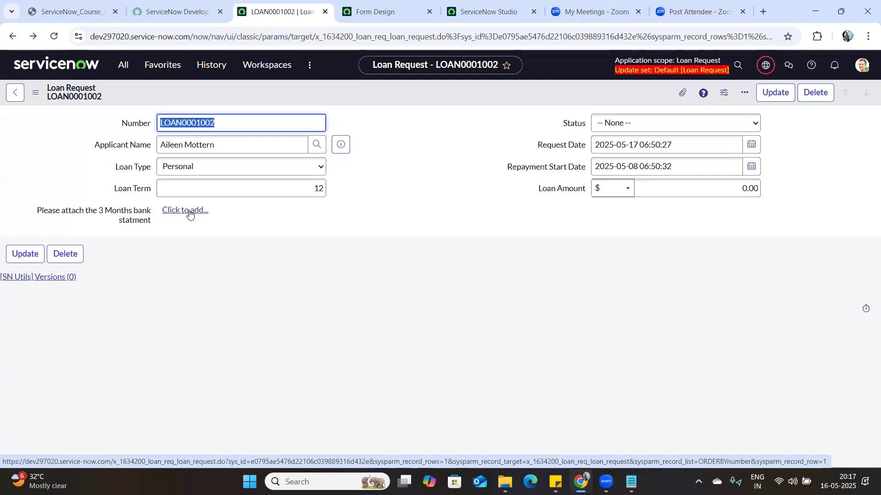
# Upload the NeedIt Application Development Word document from Downloads into the bank statement attachment field
pyautogui.click(190, 212)
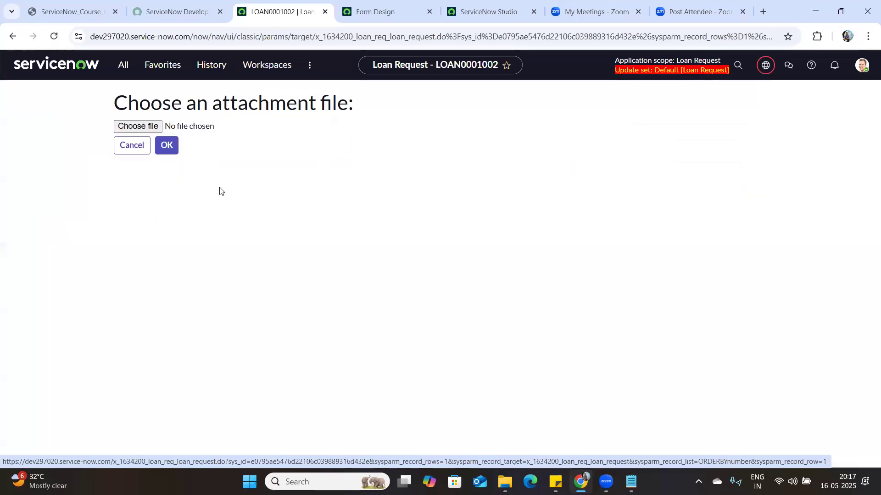
pyautogui.click(155, 127)
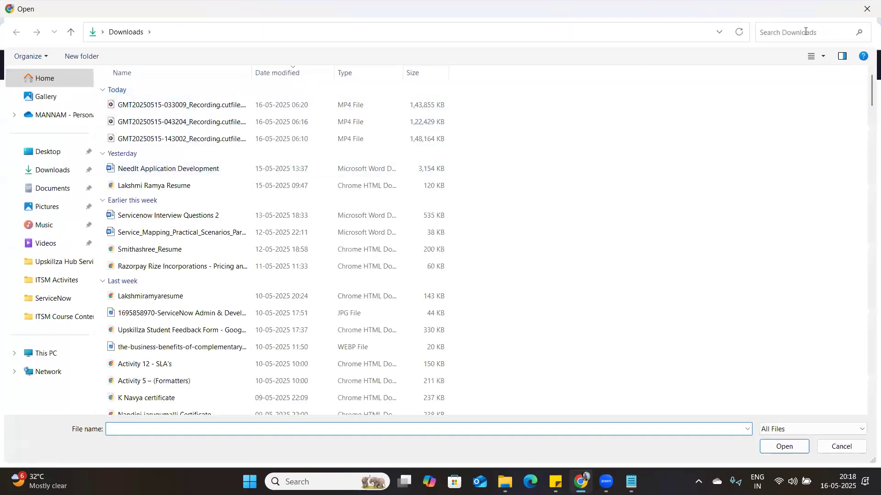
pyautogui.click(206, 171)
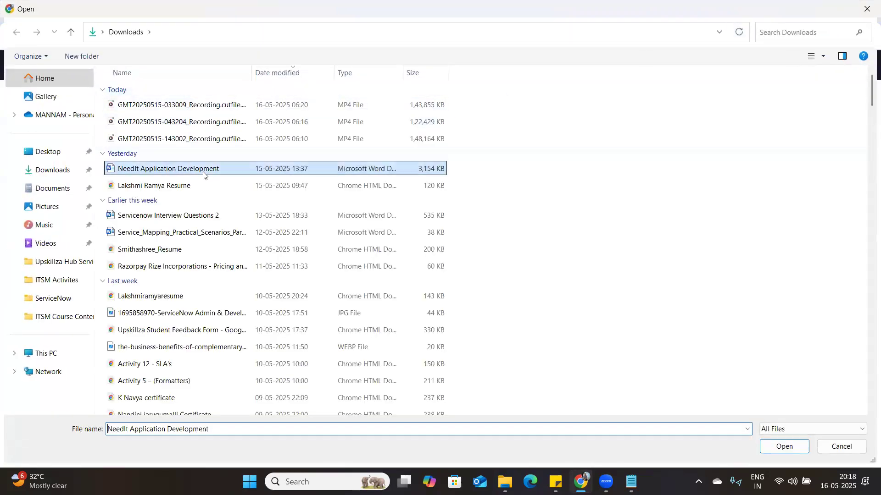
pyautogui.click(783, 447)
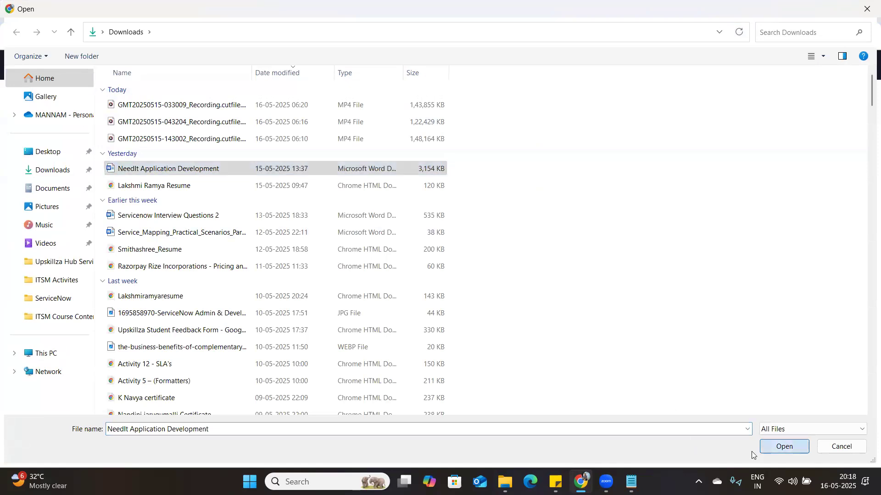
pyautogui.click(166, 145)
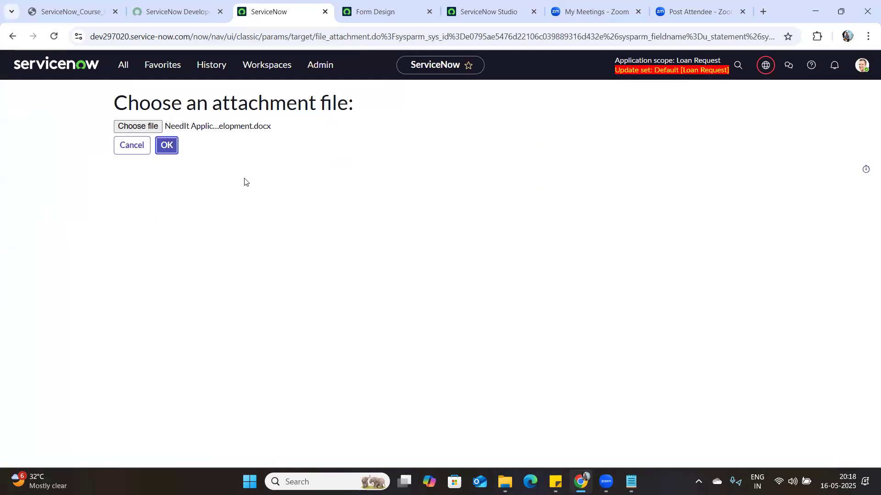
pyautogui.click(169, 146)
# Switch to the Notepad notes and add three line breaks after the "Application" line
pyautogui.click(626, 477)
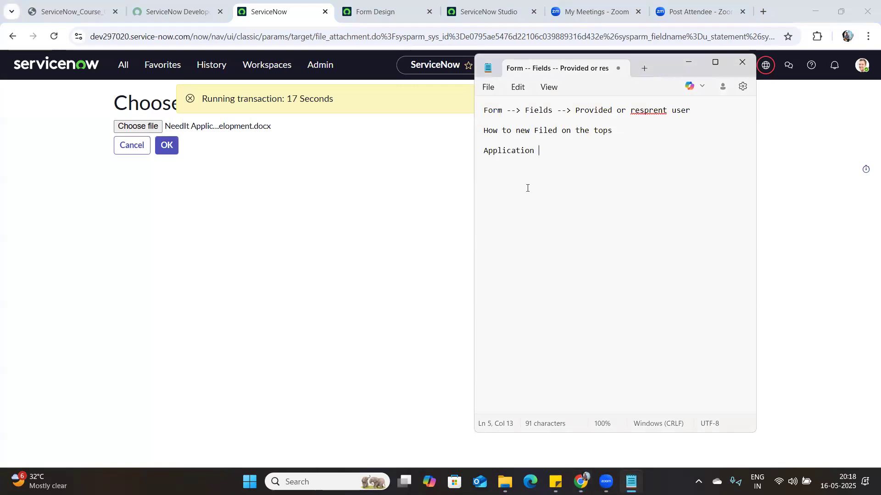
pyautogui.press('Return')
pyautogui.press('Return')
pyautogui.press('Return')
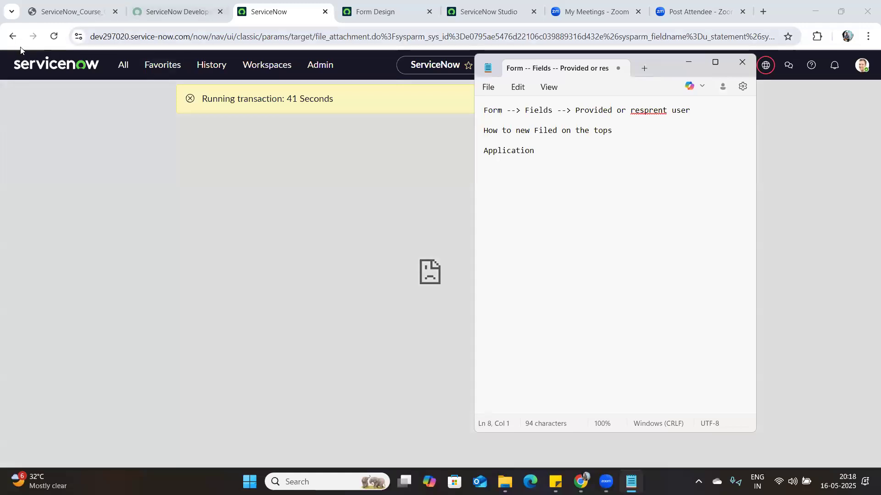
# Go back from the attachment upload page in the browser and cancel the running transaction to return to the loan request record
pyautogui.click(15, 39)
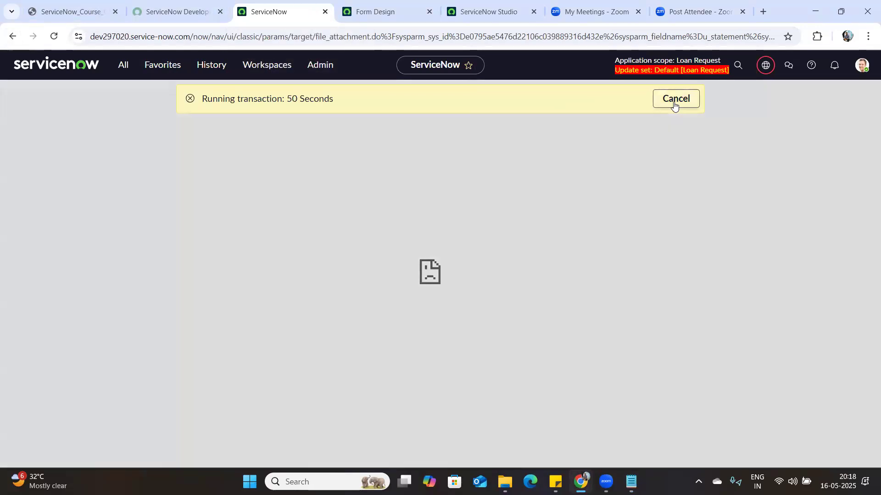
pyautogui.click(673, 105)
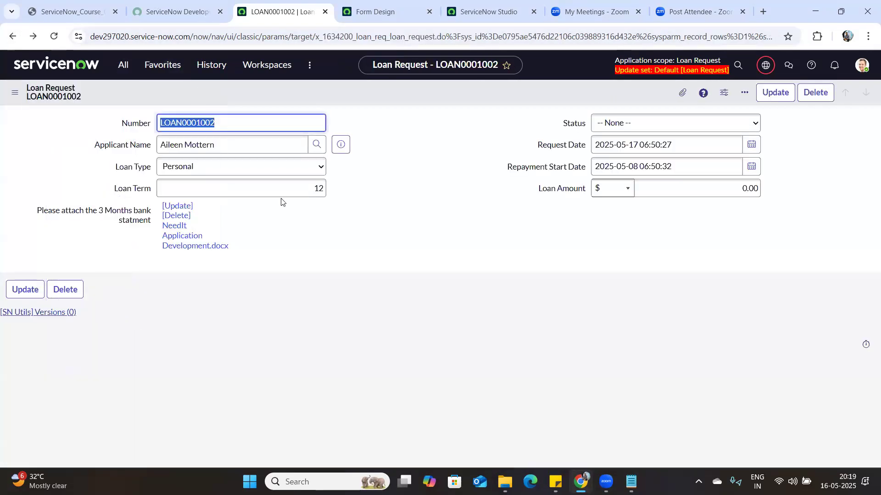
pyautogui.click(301, 265)
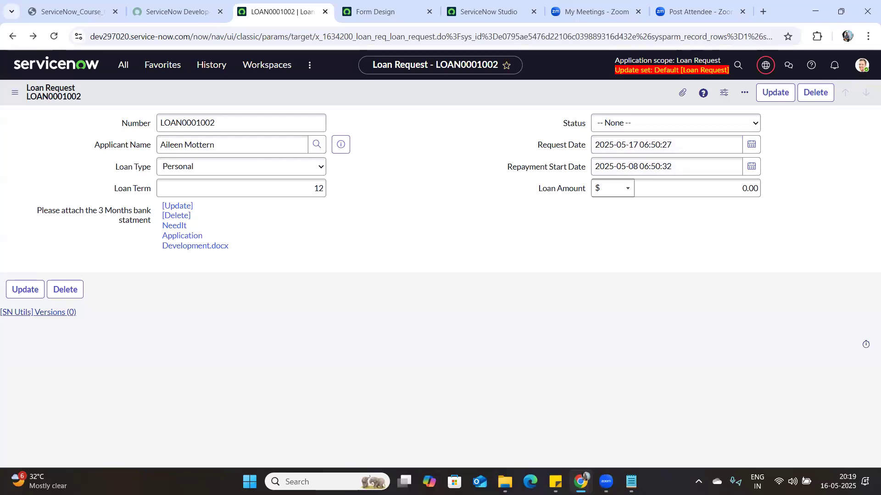
# Switch to the Notepad notes and complete the "Application" line so it reads "Application --> Application Name", followed by blank lines
pyautogui.click(632, 482)
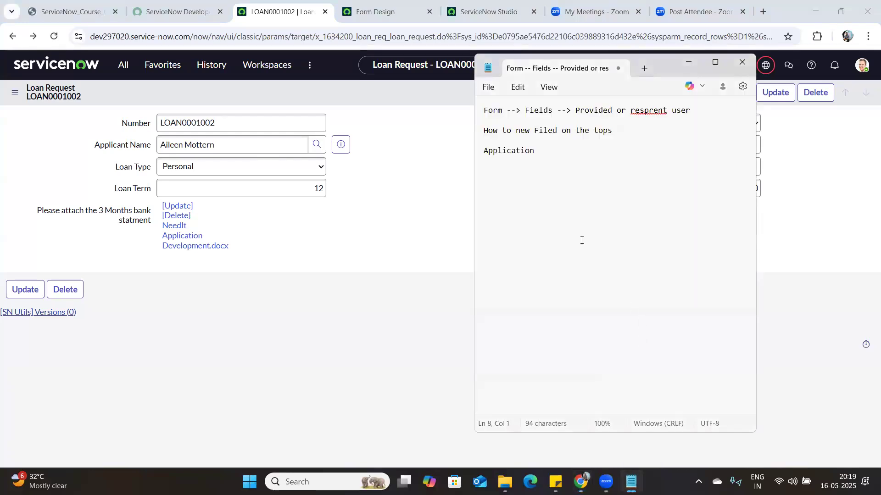
pyautogui.write('--')
pyautogui.write('> ')
pyautogui.write('Applica')
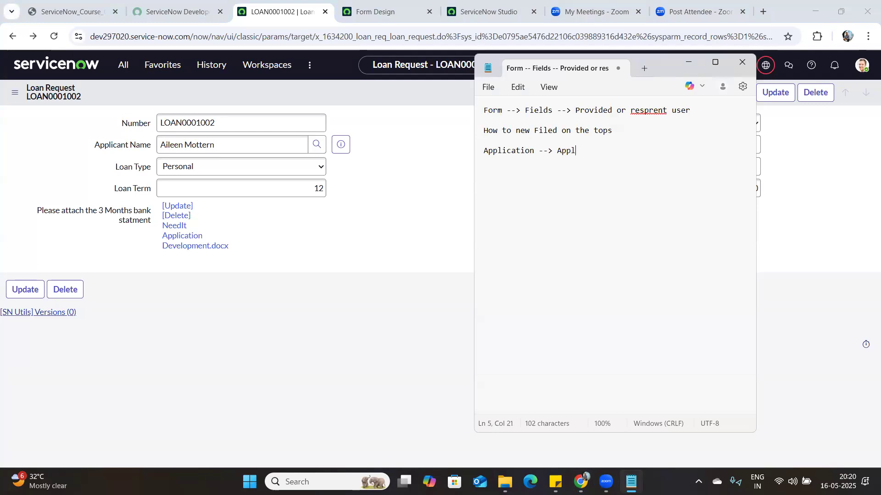
pyautogui.write('tion Name')
pyautogui.press('Return')
pyautogui.press('Return')
# Add "Loan Type -" and "Loan Amount -" lines to the notes, highlight the three field lines and minimize Notepad
pyautogui.write('Loan Type -')
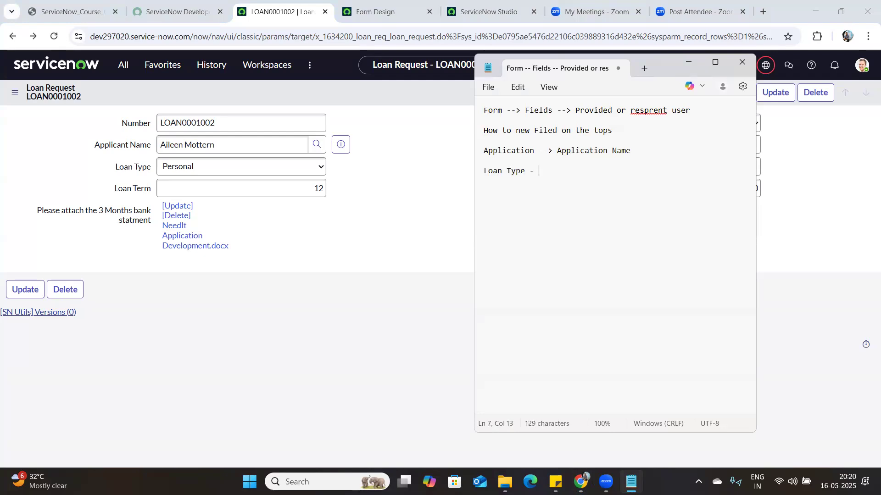
pyautogui.press('Return')
pyautogui.write('Loan a')
pyautogui.press('BackSpace')
pyautogui.write('Amount - 0')
pyautogui.press('BackSpace')
pyautogui.moveTo(544, 192); pyautogui.dragTo(480, 160)
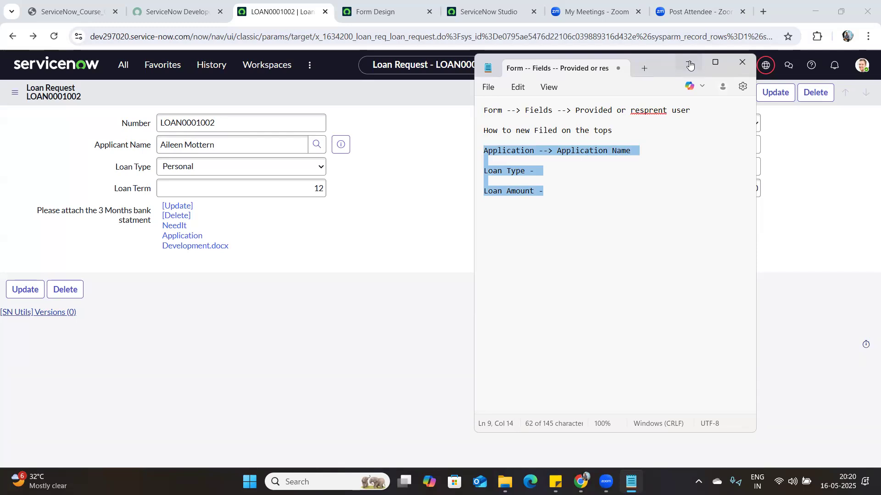
pyautogui.click(689, 64)
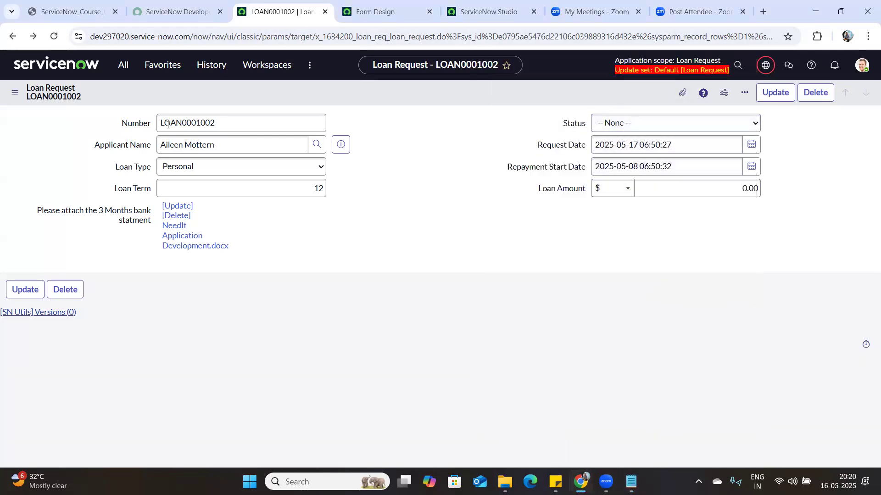
# Find the Loan Request module in the navigator, open its Create New form in a separate tab and submit an empty loan request
pyautogui.click(130, 69)
pyautogui.click(199, 96)
pyautogui.click(119, 99)
pyautogui.write('LOan')
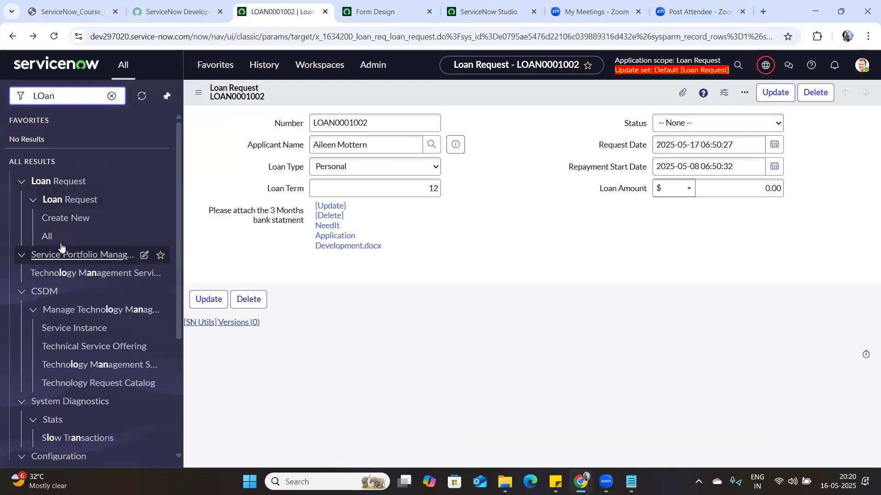
pyautogui.middleClick(69, 219)
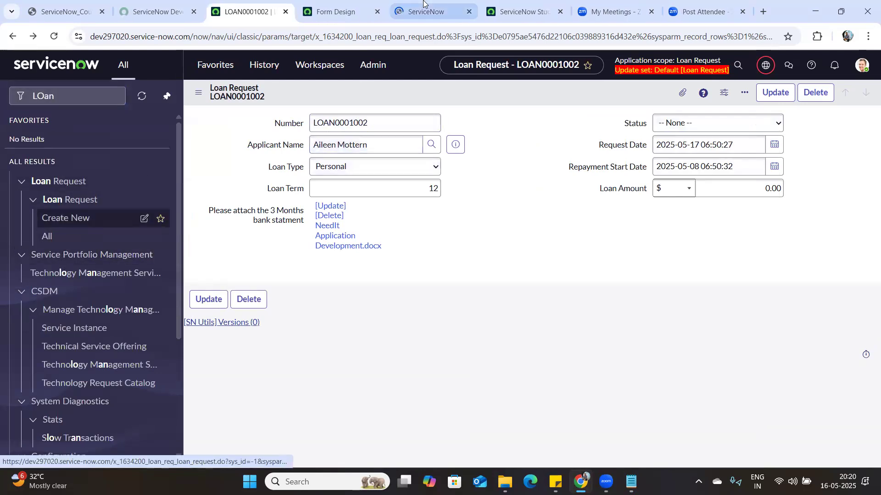
pyautogui.click(424, 5)
pyautogui.click(845, 67)
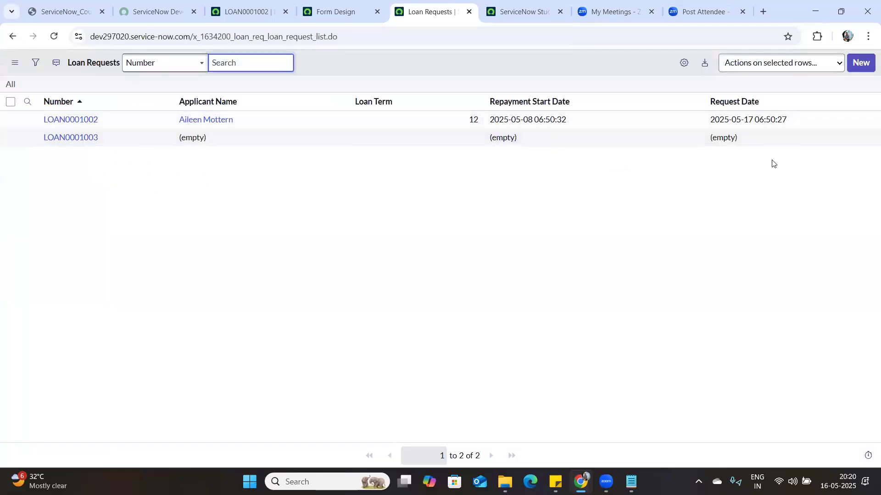
# Open both loan requests from the list in separate tabs and compare their Number values
pyautogui.keyDown('ctrl'); pyautogui.click(87, 120); pyautogui.keyUp('ctrl')
pyautogui.keyDown('ctrl'); pyautogui.click(89, 138); pyautogui.keyUp('ctrl')
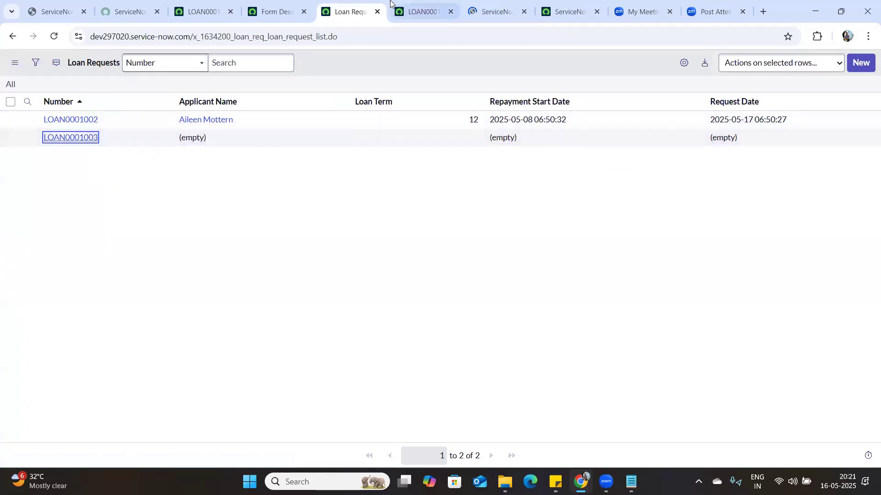
pyautogui.click(422, 11)
pyautogui.click(499, 4)
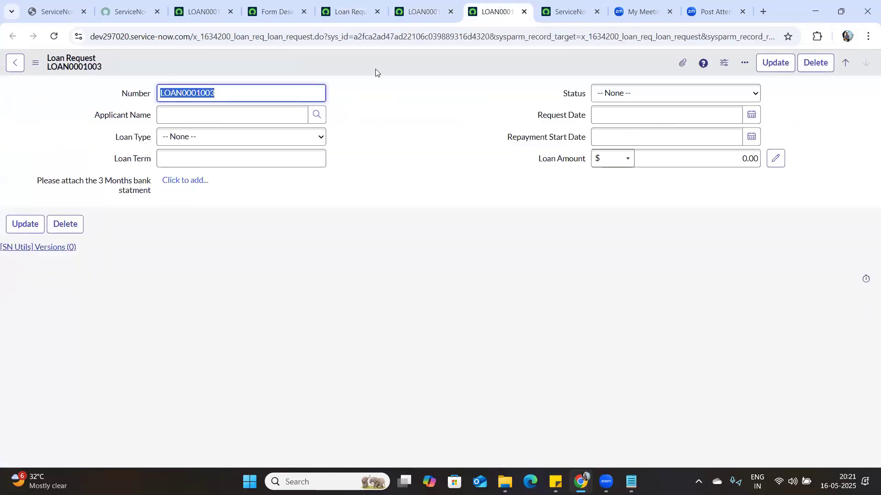
pyautogui.click(422, 9)
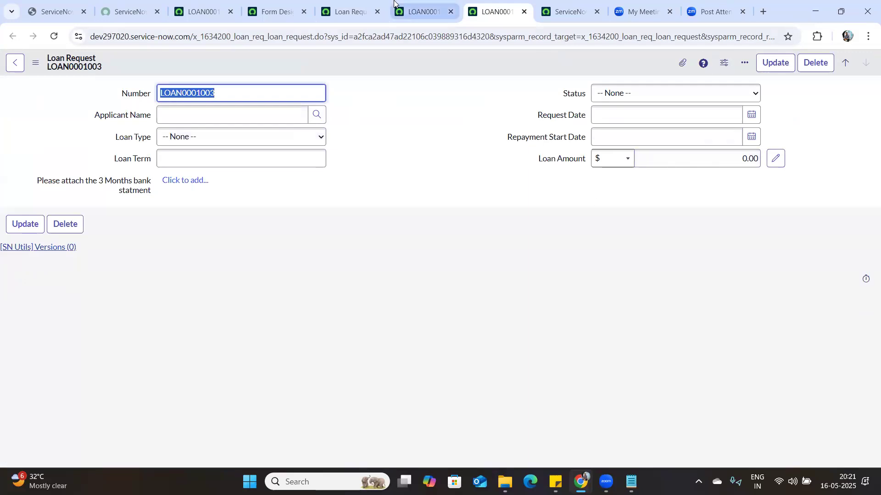
pyautogui.click(511, 4)
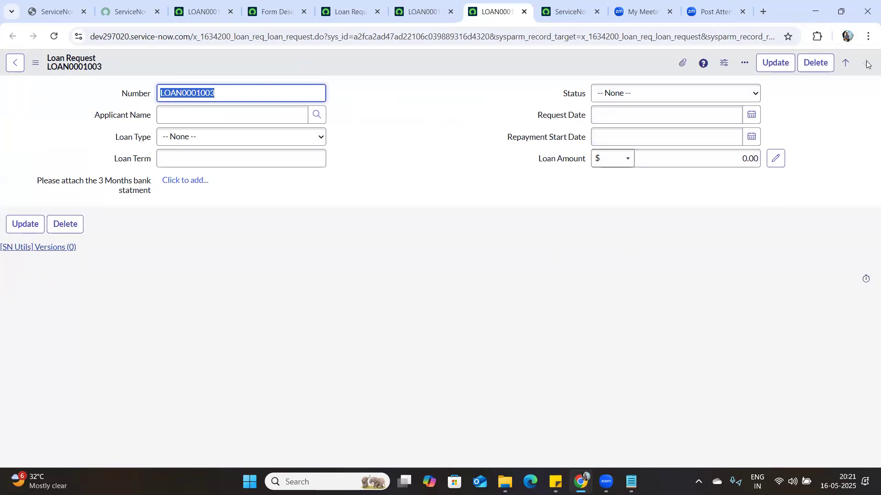
pyautogui.click(867, 65)
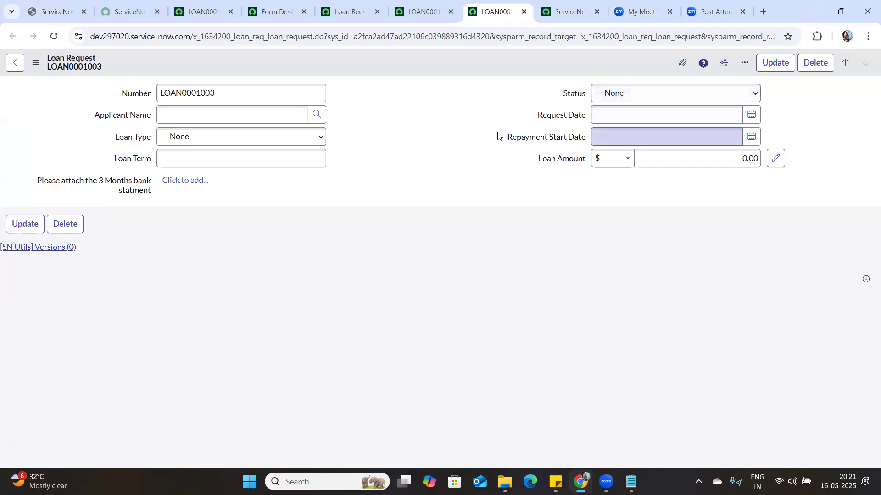
# Open the Loan Request form in Form Builder from the empty record and show the Number field's properties
pyautogui.rightClick(210, 55)
pyautogui.moveTo(254, 120)
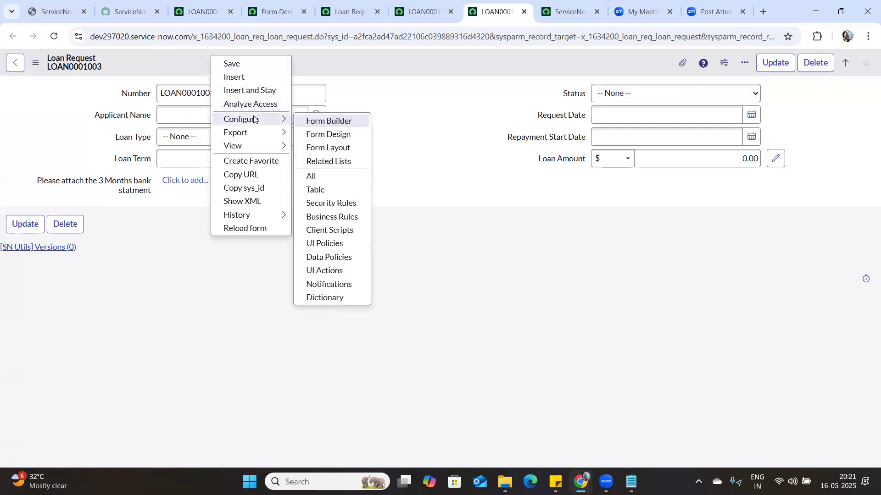
pyautogui.click(341, 125)
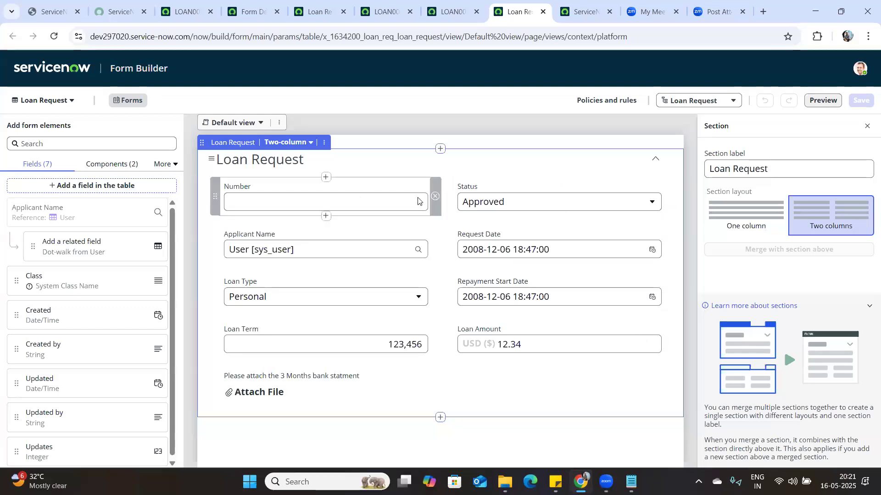
pyautogui.click(322, 201)
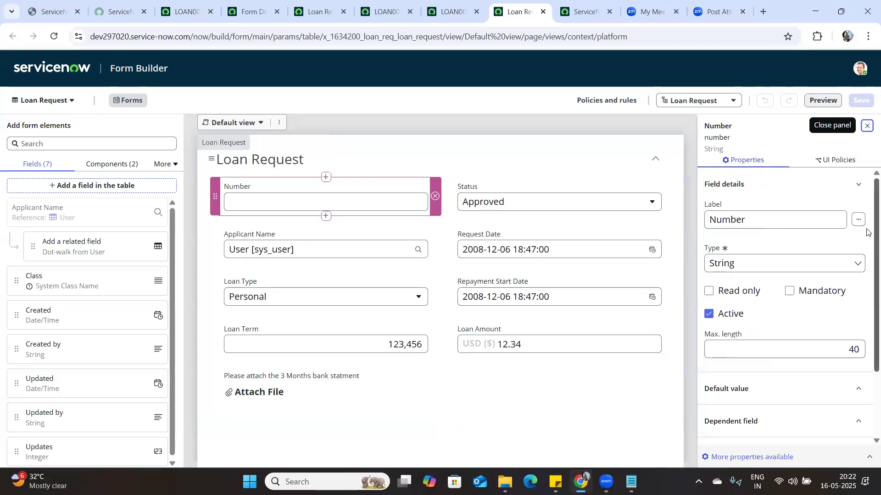
pyautogui.scroll(-3, 860, 236)
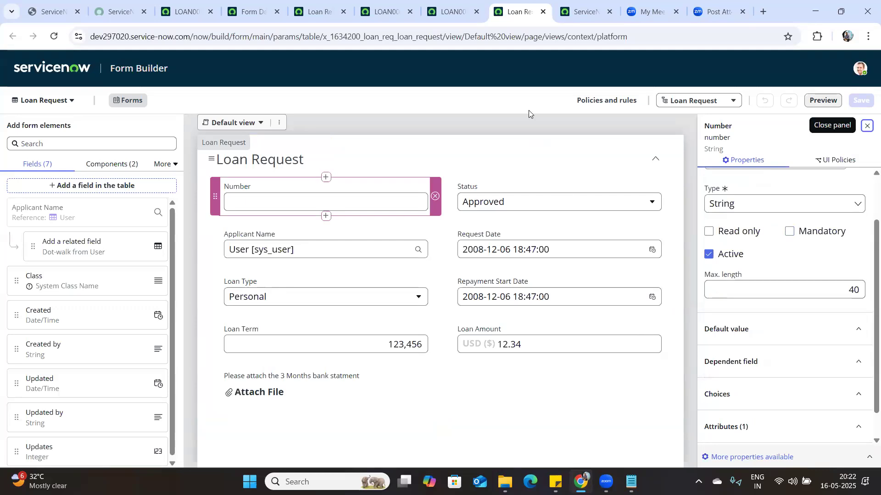
# Check on the empty loan request record whether the Number value can be selected and edited
pyautogui.click(454, 10)
pyautogui.doubleClick(240, 94)
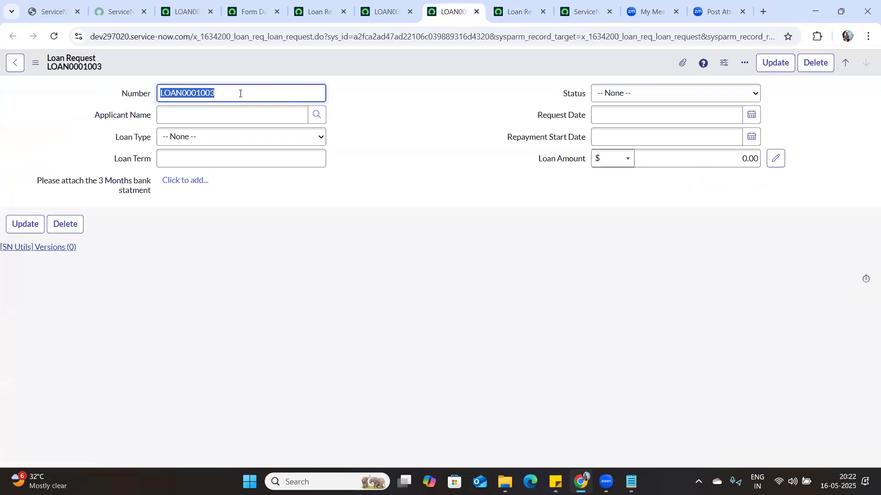
pyautogui.click(240, 93)
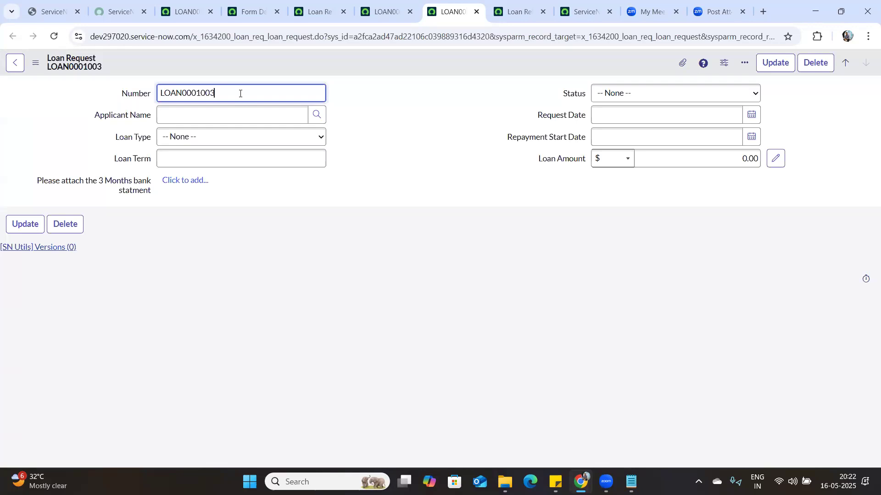
pyautogui.doubleClick(240, 94)
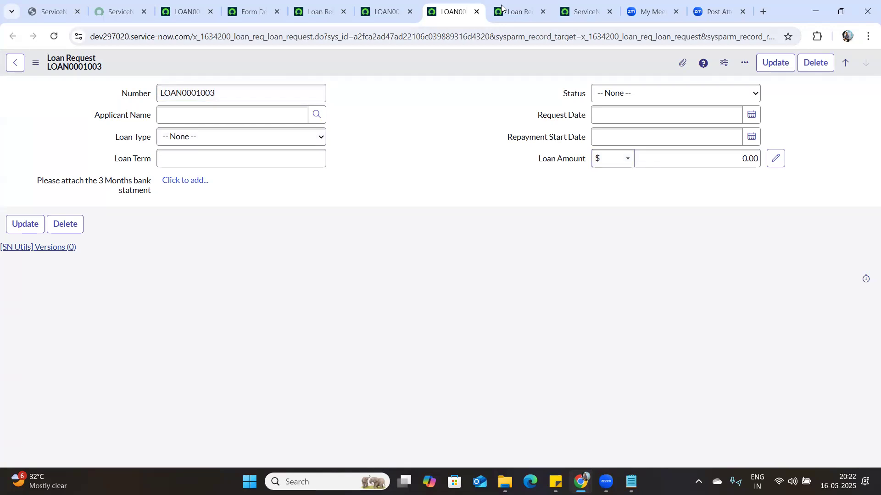
# Make the Number field read-only in Form Builder and save the form
pyautogui.hotkey('ctrl', 'Tab')
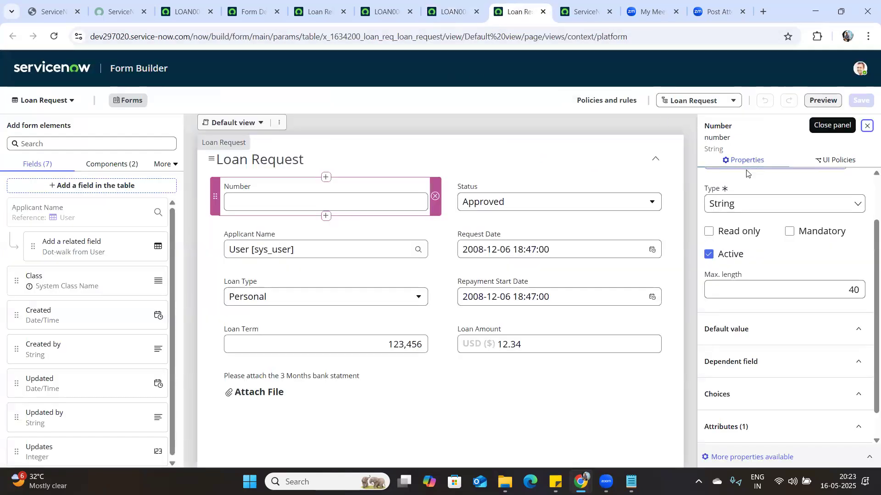
pyautogui.click(709, 232)
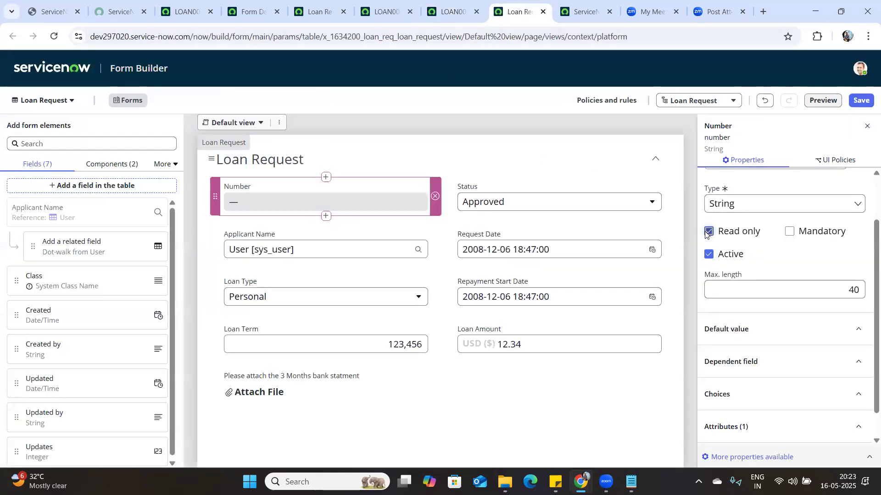
pyautogui.click(441, 3)
pyautogui.click(514, 11)
pyautogui.click(855, 103)
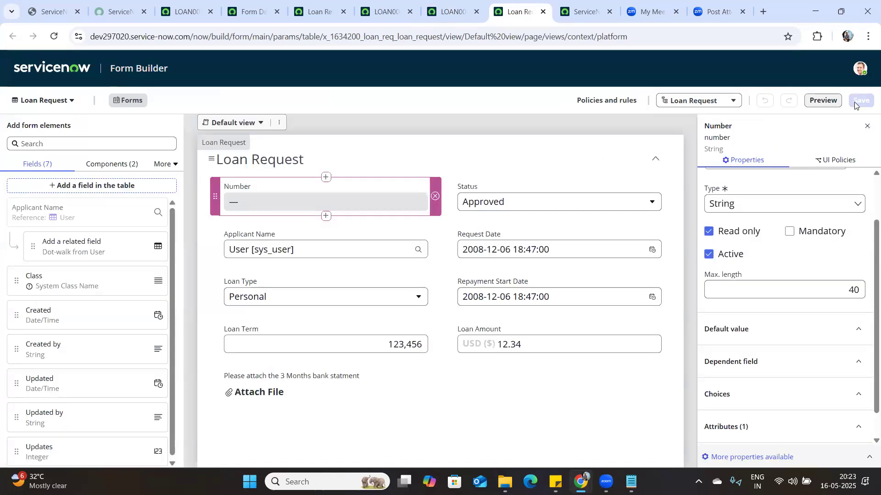
# Reload the empty loan request record and test whether the Number field accepts edits
pyautogui.click(451, 11)
pyautogui.click(53, 36)
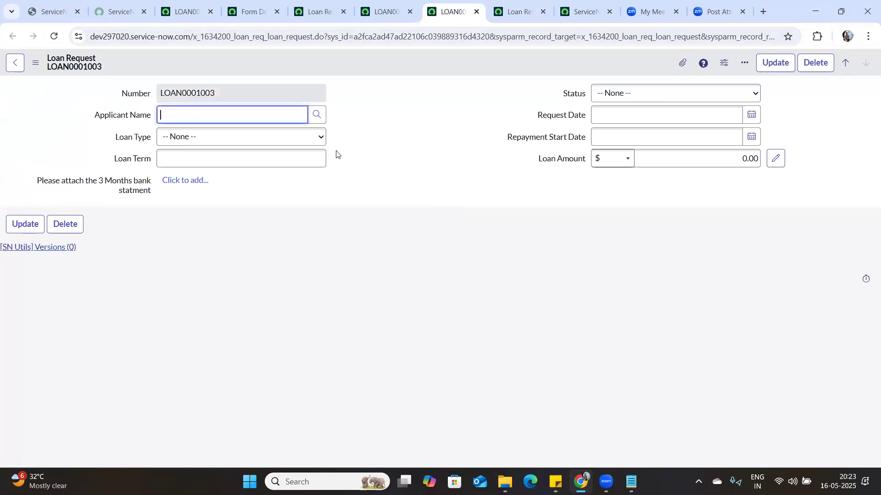
pyautogui.doubleClick(275, 93)
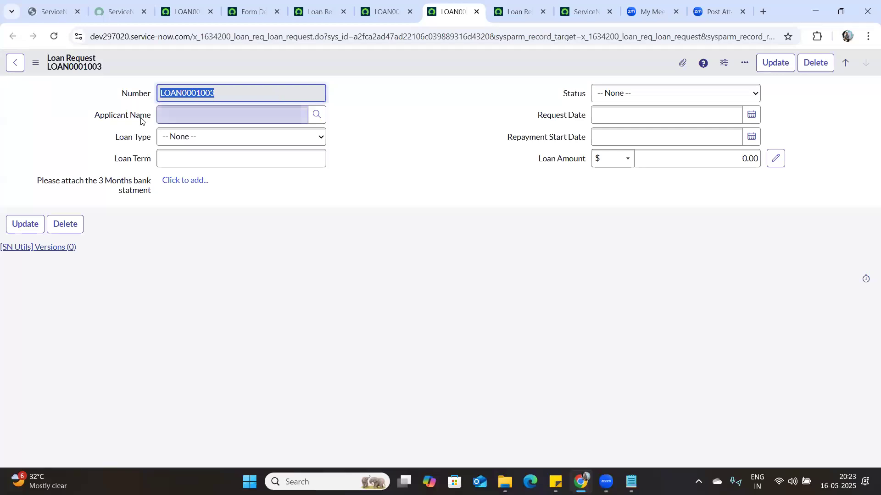
# Make the Applicant Name field mandatory in Form Builder, save the form and reload the empty loan request record
pyautogui.click(496, 3)
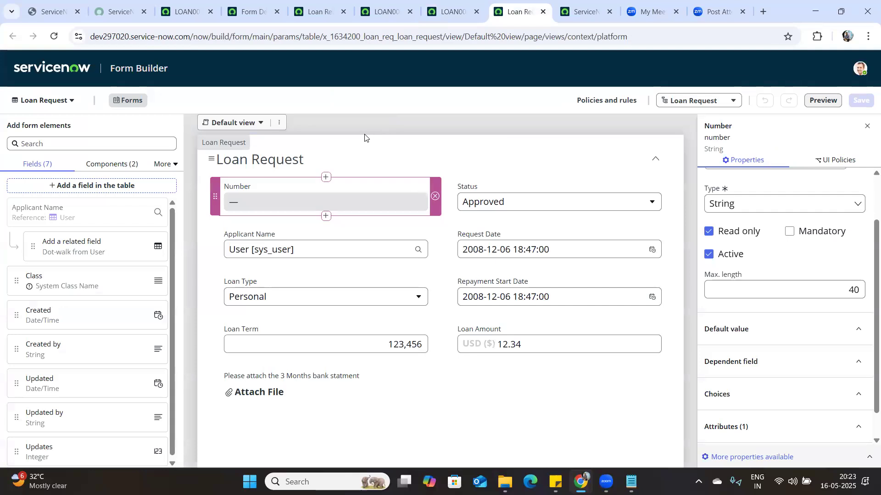
pyautogui.click(285, 238)
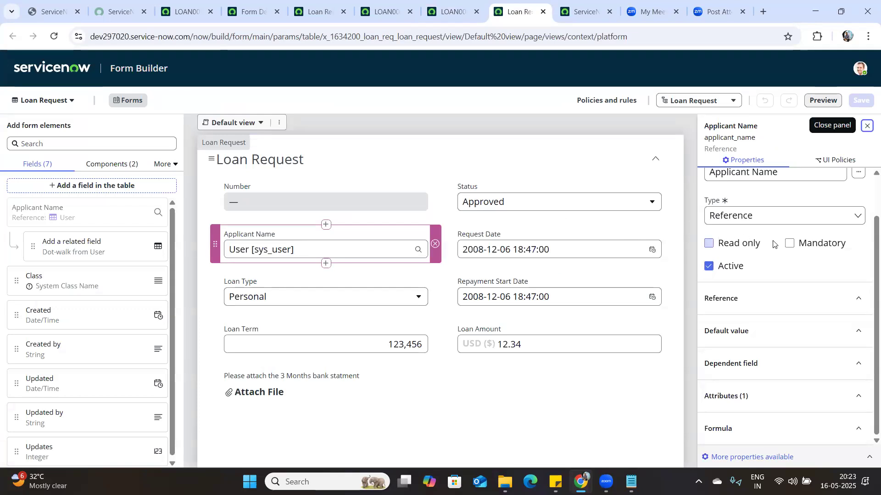
pyautogui.click(789, 244)
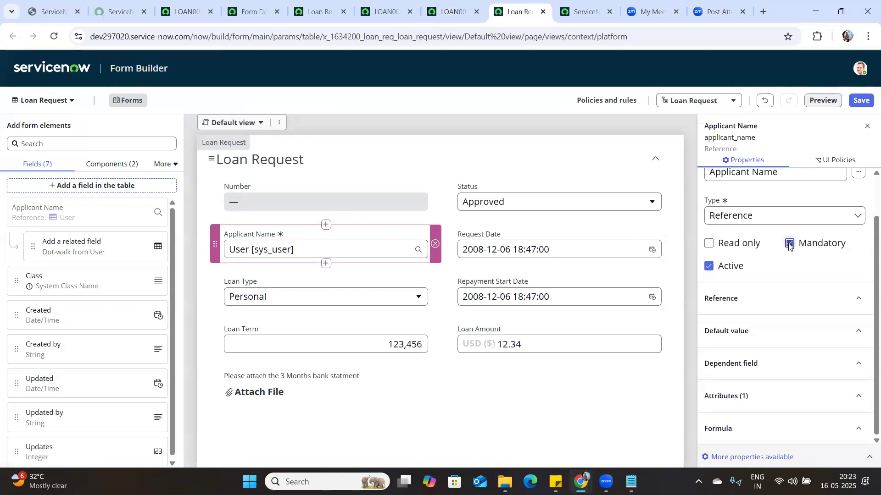
pyautogui.click(862, 100)
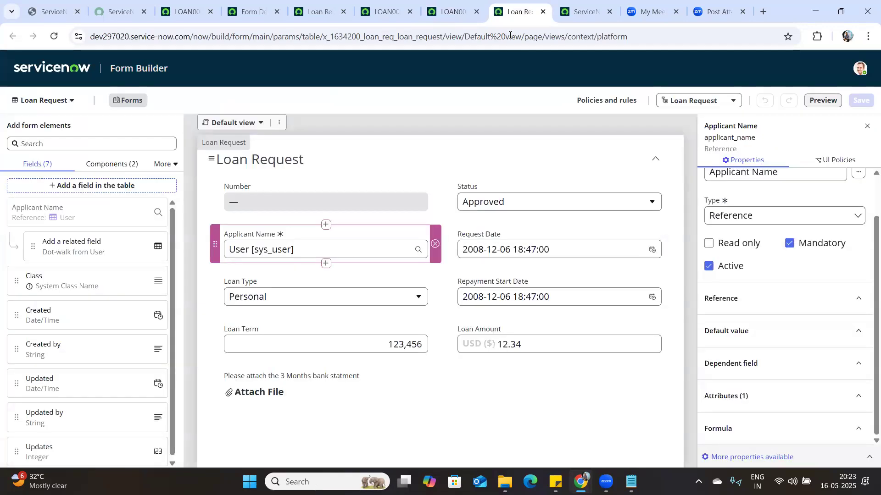
pyautogui.click(450, 11)
pyautogui.click(53, 37)
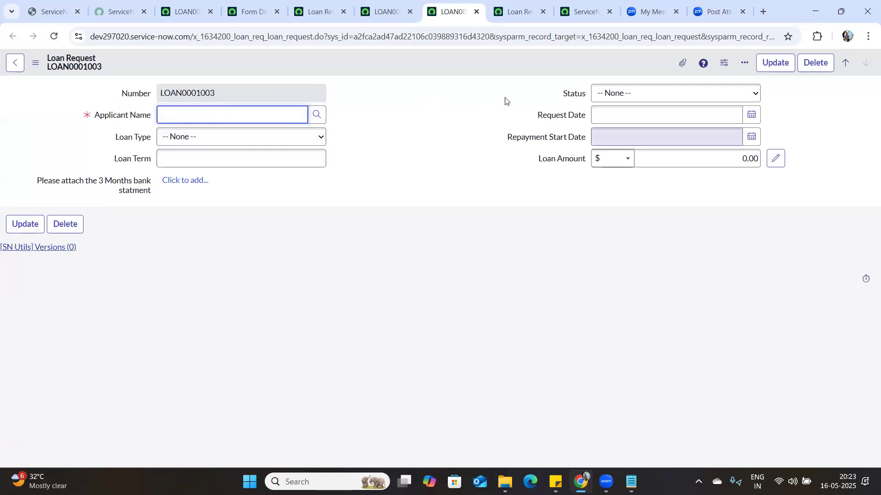
# Make the Loan Amount field mandatory in Form Builder and save the form
pyautogui.click(506, 14)
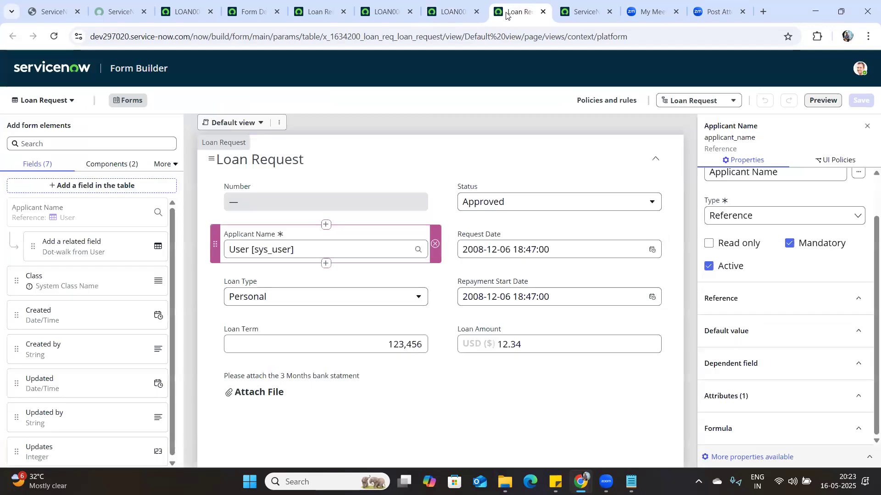
pyautogui.click(509, 331)
pyautogui.click(789, 291)
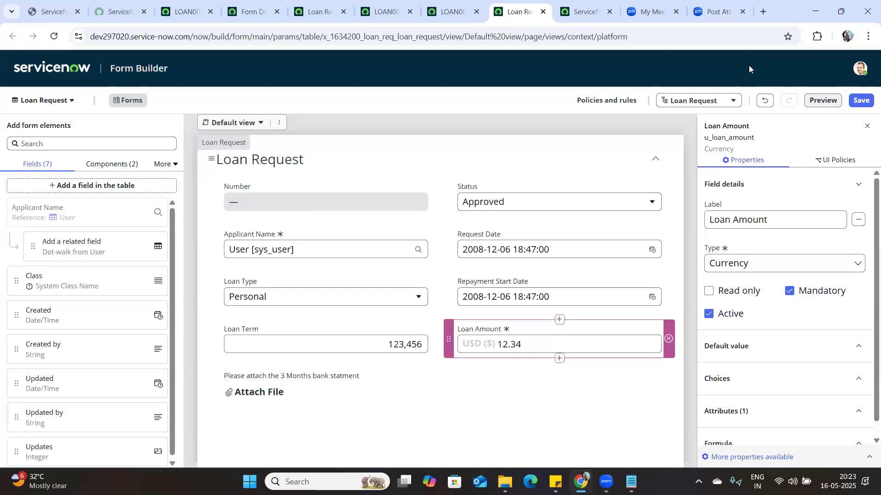
pyautogui.click(861, 100)
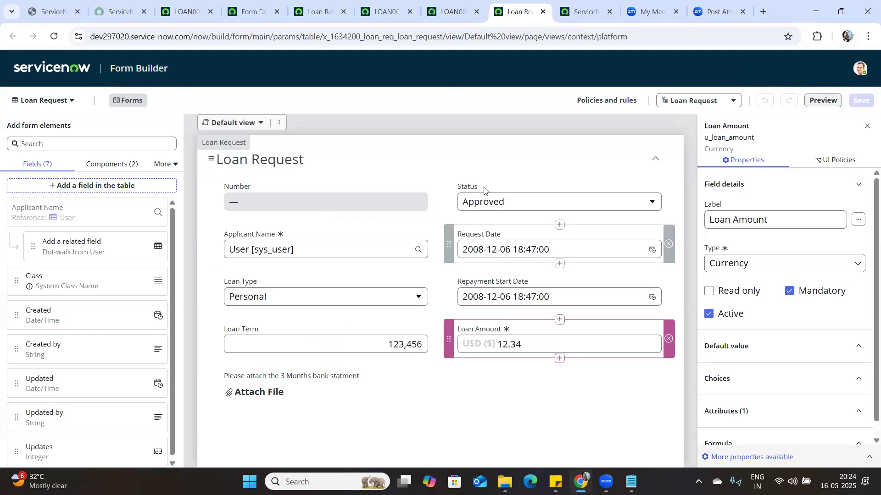
# Make the Loan Type field mandatory in Form Builder, save the form and reload the empty loan request record
pyautogui.click(366, 279)
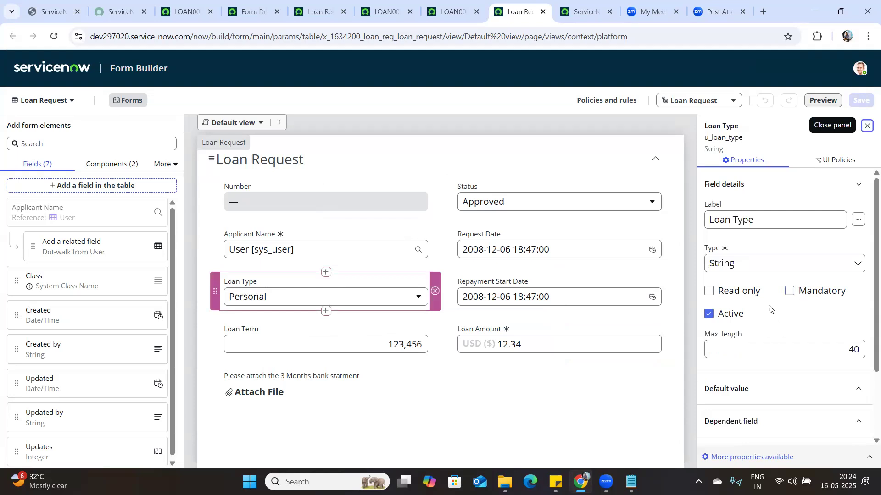
pyautogui.click(789, 291)
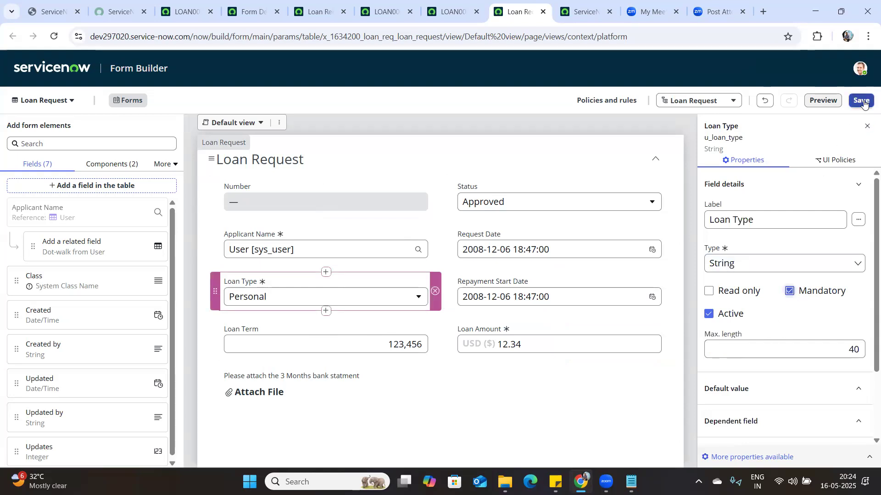
pyautogui.click(861, 101)
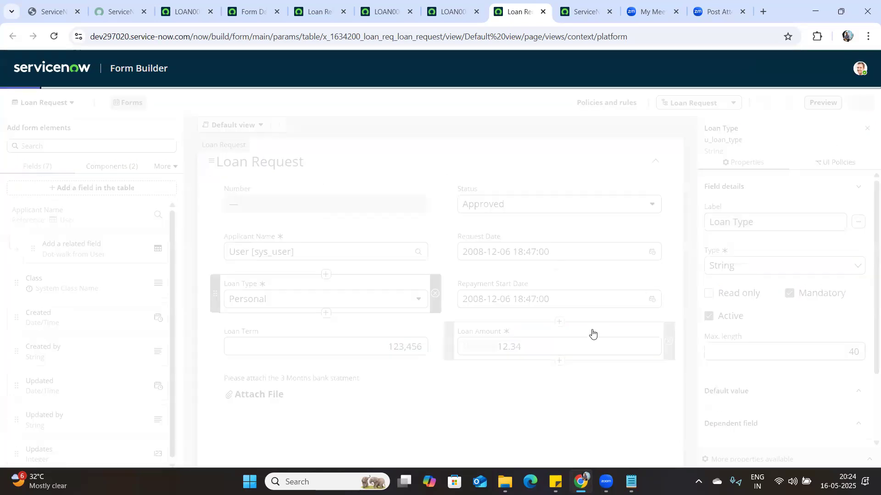
pyautogui.click(437, 8)
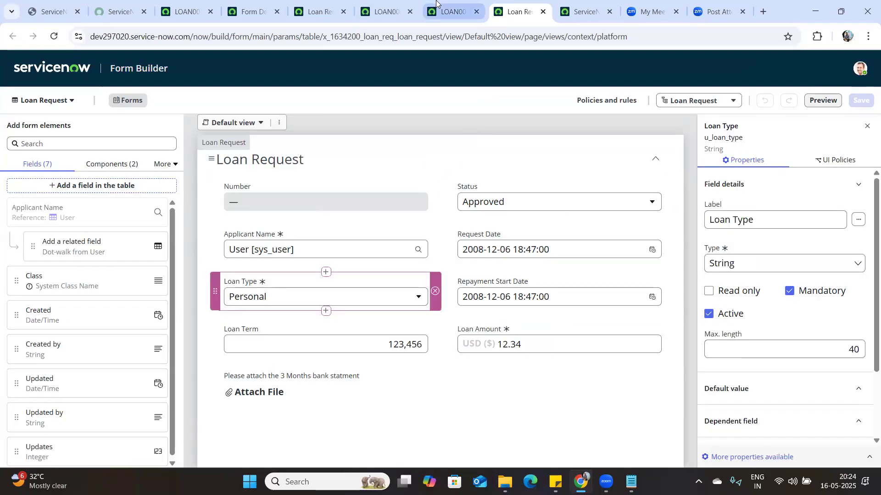
pyautogui.click(54, 37)
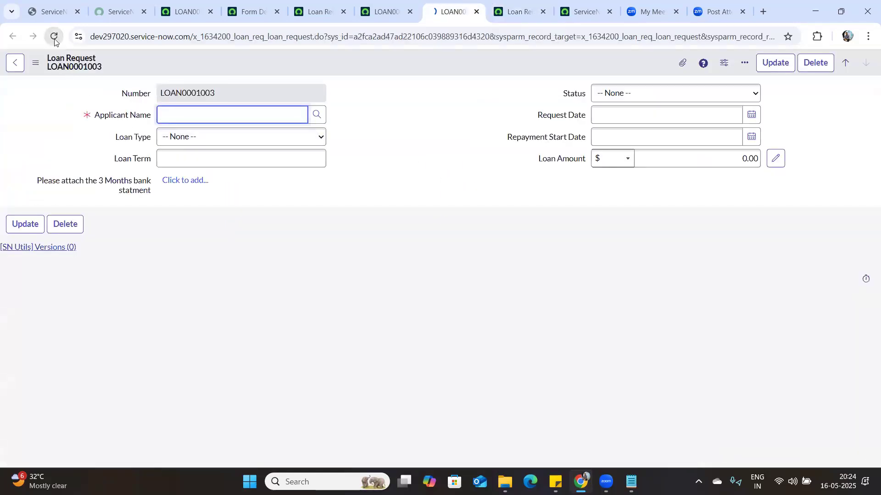
# Close the empty record, create a new loan request and try submitting it blank to test the mandatory fields
pyautogui.click(477, 13)
pyautogui.click(317, 12)
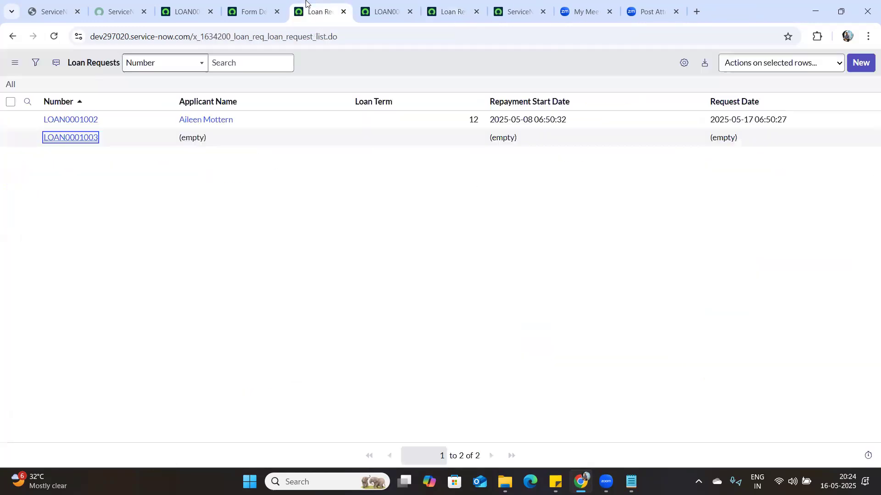
pyautogui.click(265, 11)
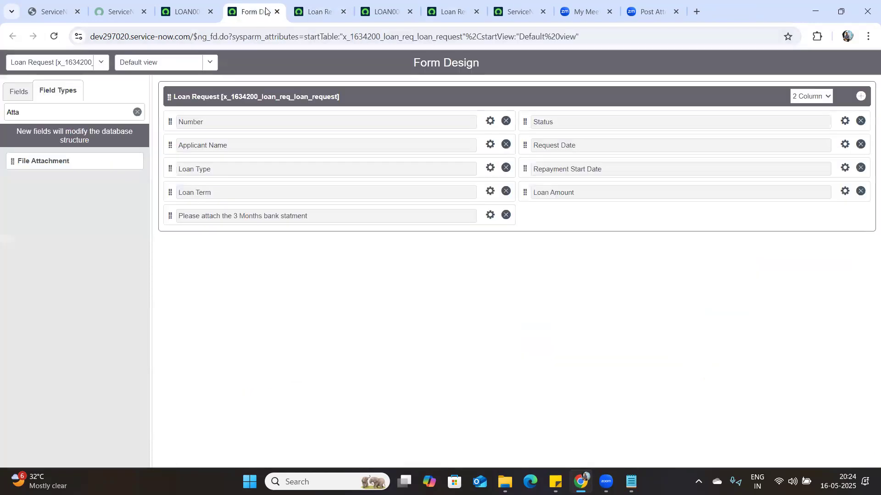
pyautogui.click(207, 5)
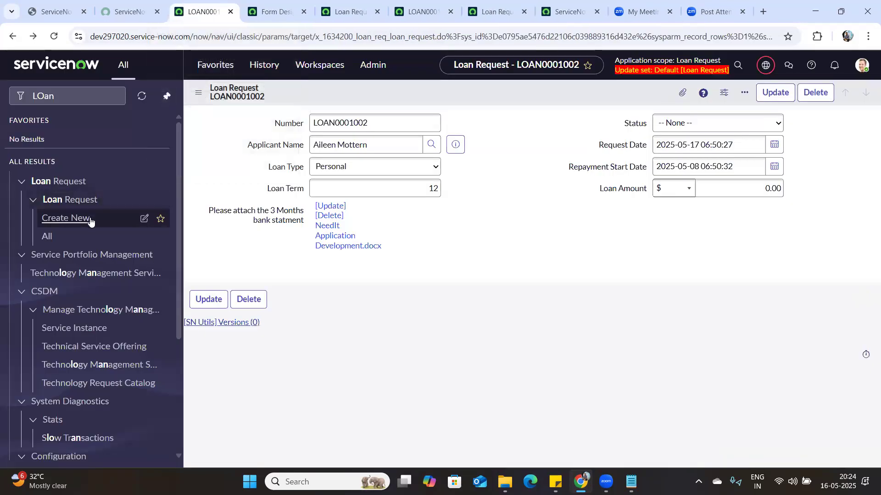
pyautogui.click(90, 220)
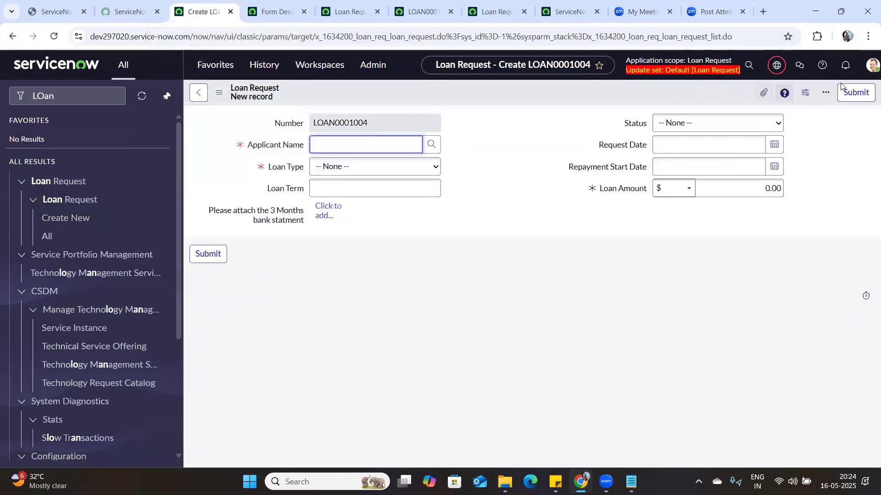
pyautogui.click(850, 101)
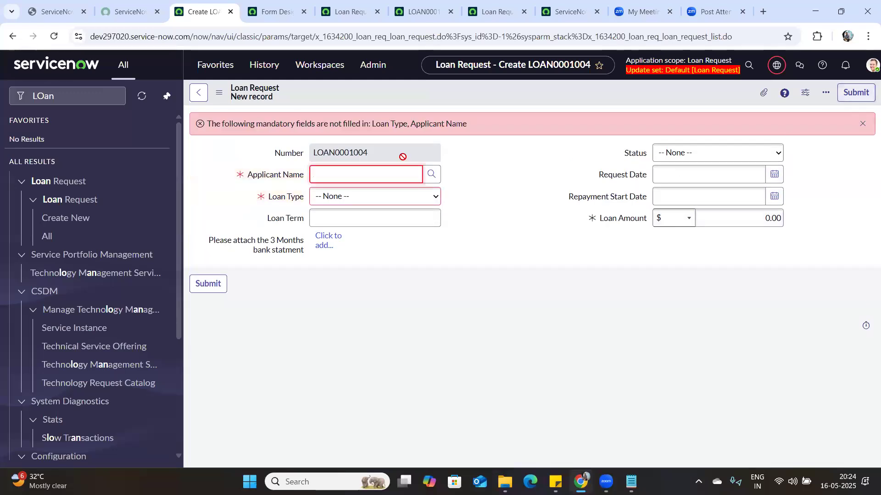
pyautogui.moveTo(211, 123); pyautogui.dragTo(477, 120)
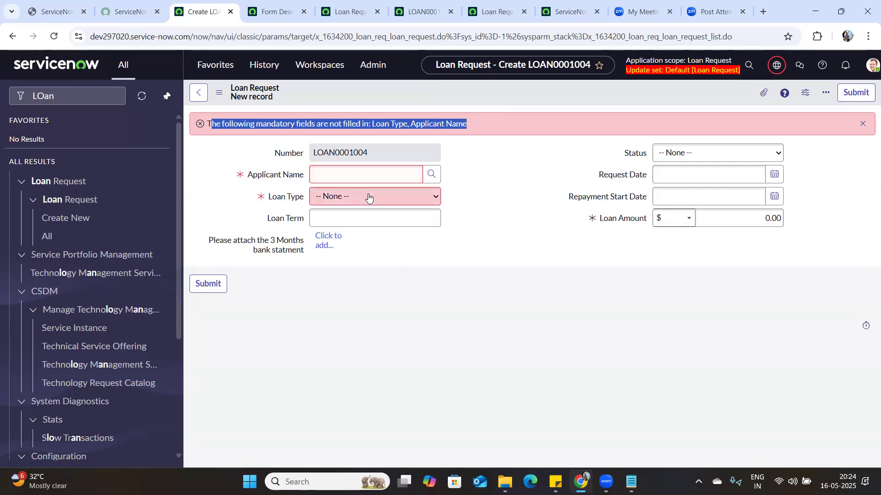
# Fill in the applicant's name, set Loan Type to Home Loan and Status to Approved, and submit the loan request
pyautogui.click(365, 171)
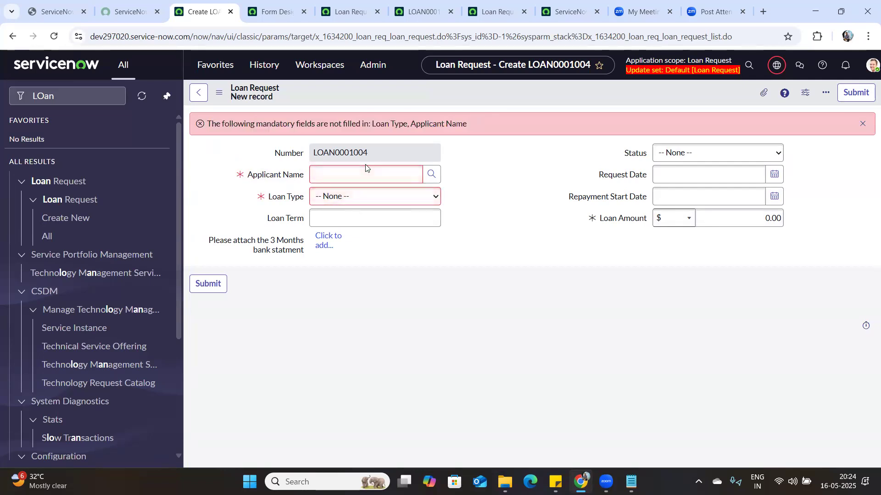
pyautogui.click(431, 173)
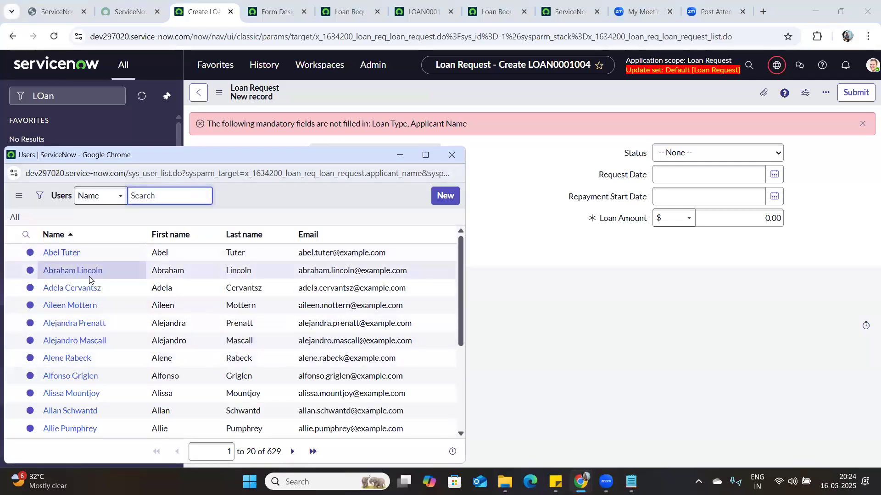
pyautogui.click(64, 259)
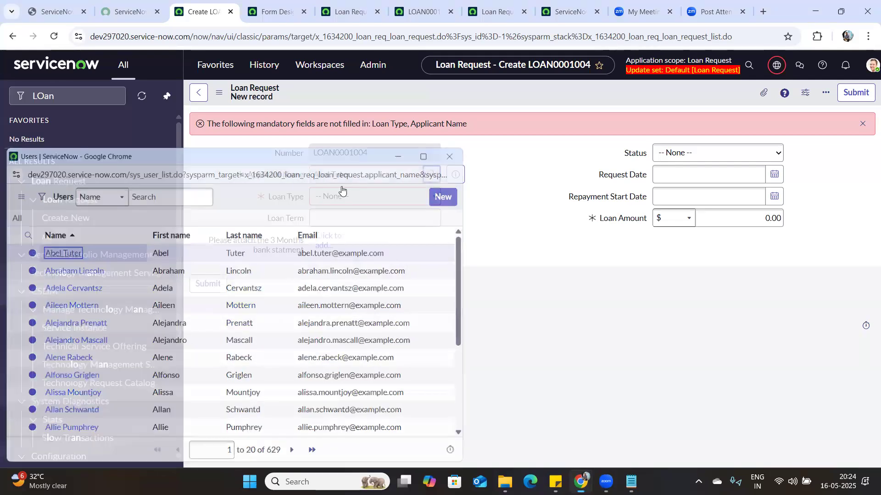
pyautogui.click(342, 194)
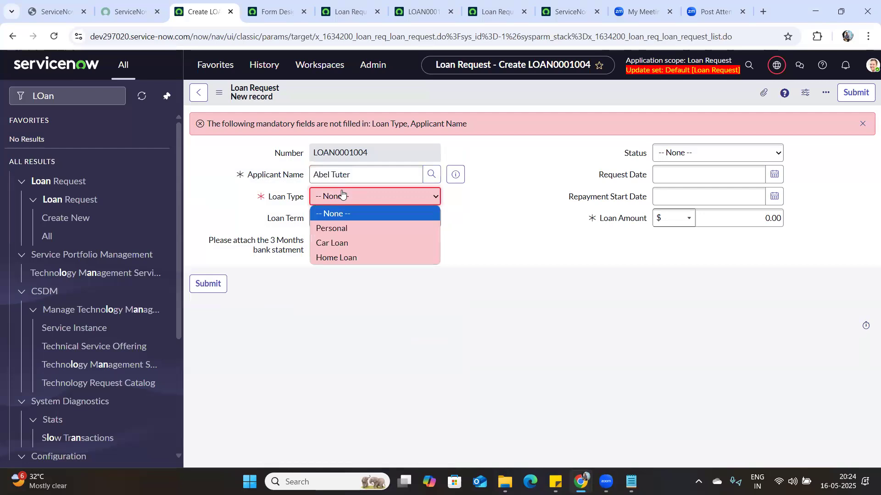
pyautogui.click(334, 257)
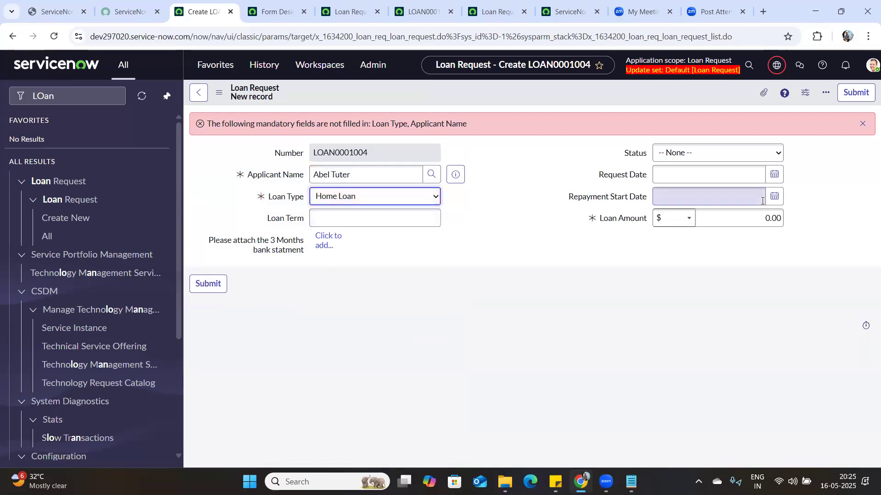
pyautogui.click(711, 147)
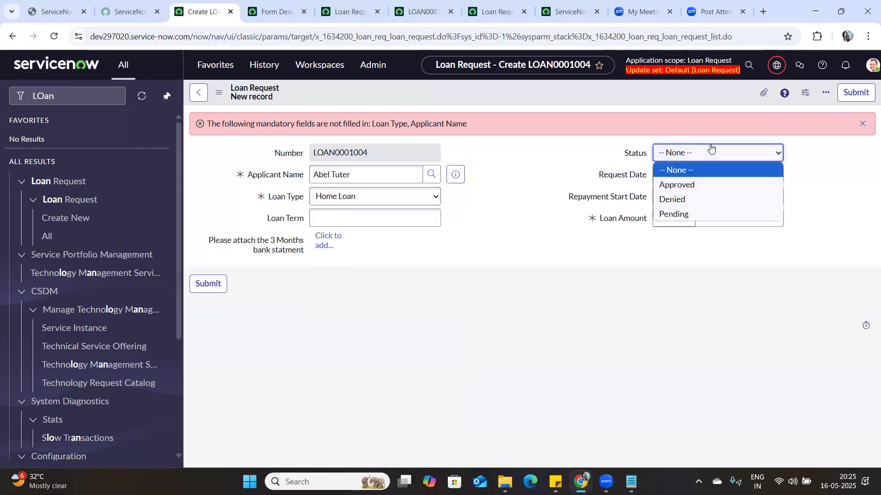
pyautogui.click(693, 184)
pyautogui.click(863, 94)
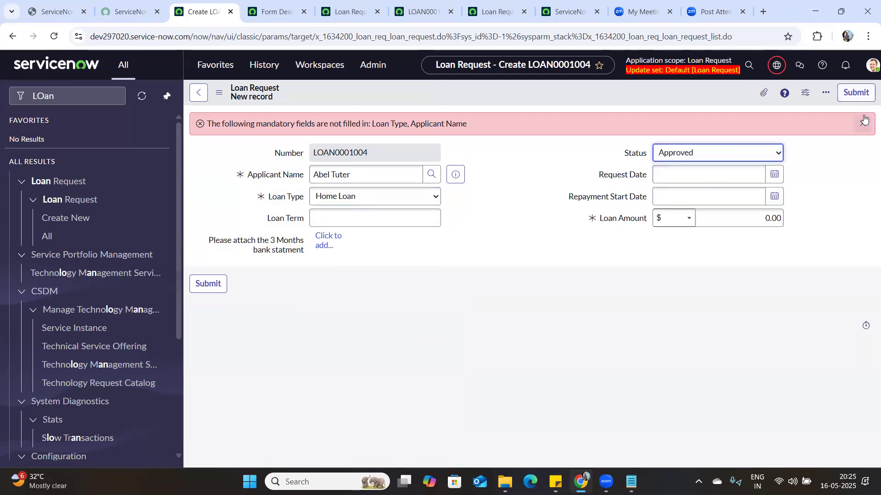
pyautogui.click(862, 92)
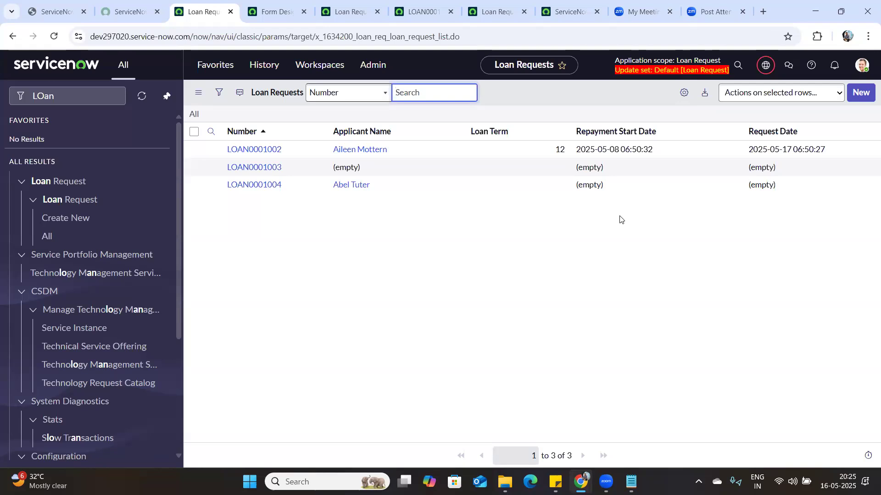
# Open the first loan request in the list, switch to Notepad and add the line "Form --> Views" below the notes
pyautogui.click(255, 149)
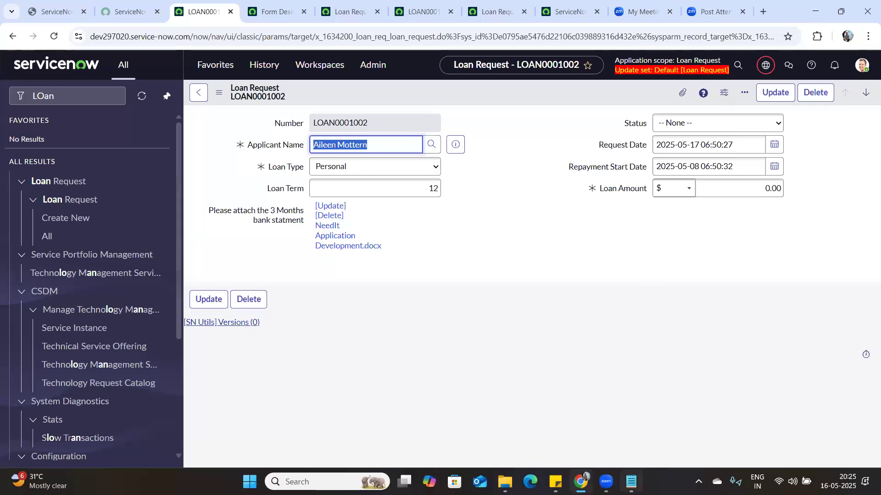
pyautogui.click(631, 481)
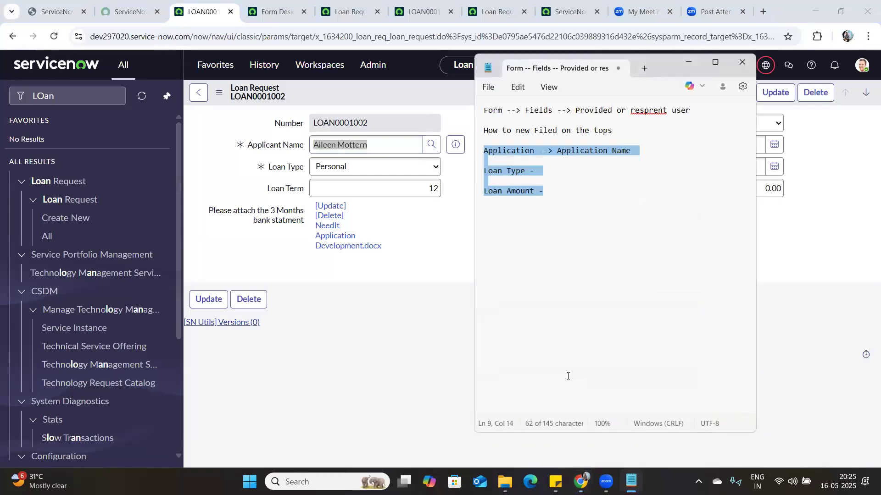
pyautogui.click(568, 376)
pyautogui.press('Return')
pyautogui.press('Return')
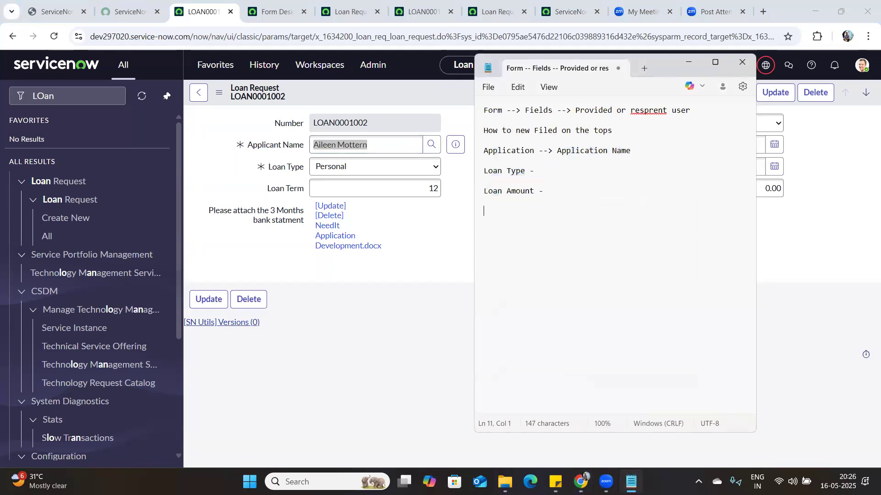
pyautogui.write('Form --> Views')
pyautogui.press('Return')
pyautogui.press('Return')
# Add the note "View --> Basically show the same form in different ways to user." below the Form --> Views line
pyautogui.write('View --> Basic')
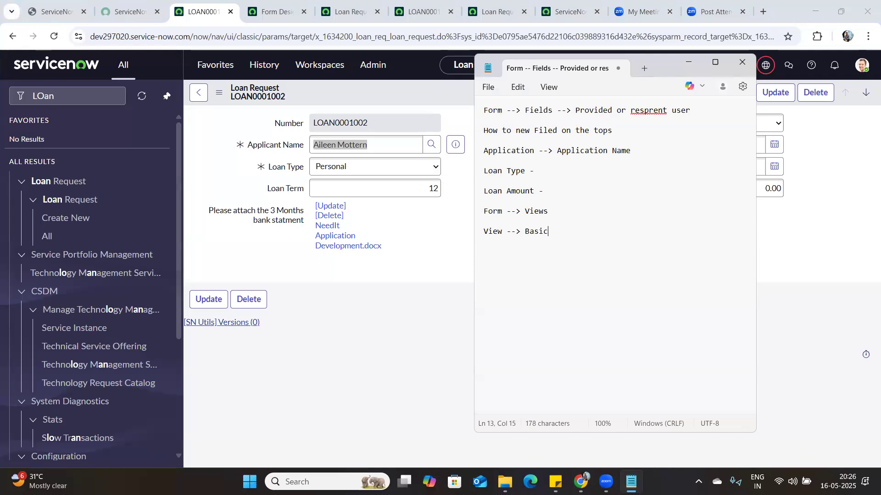
pyautogui.write('ally sh')
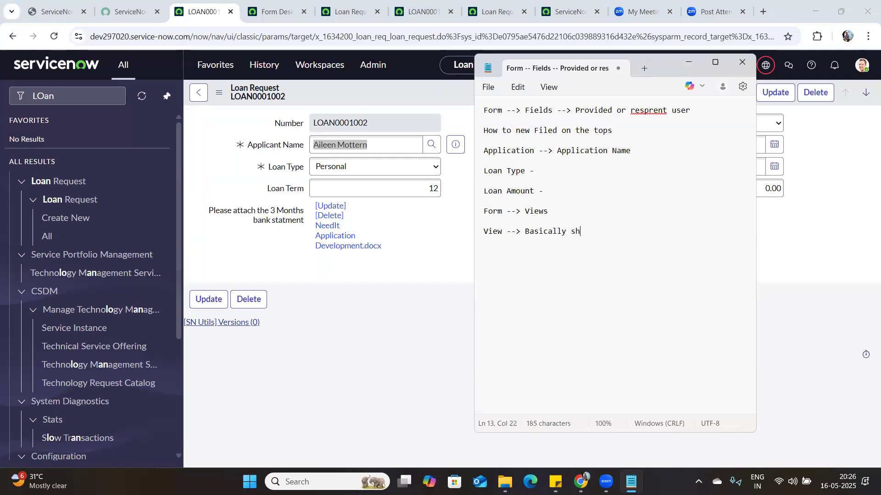
pyautogui.write('ow the same form in ')
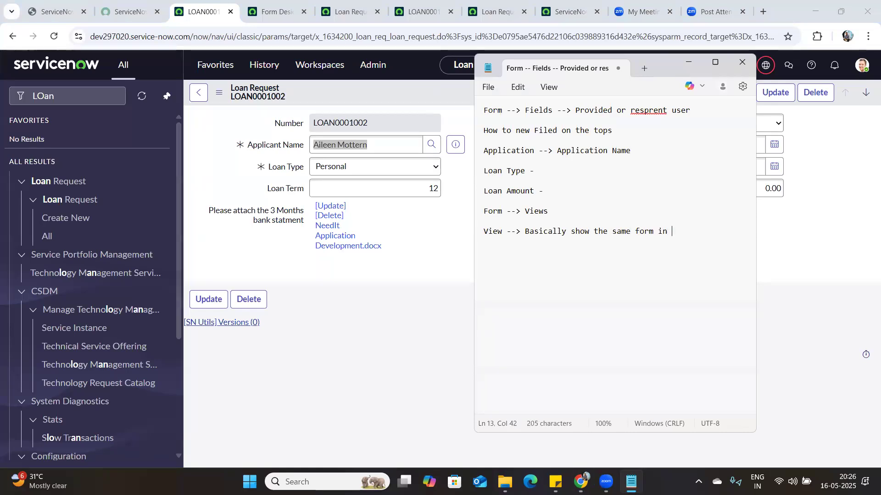
pyautogui.write('differe')
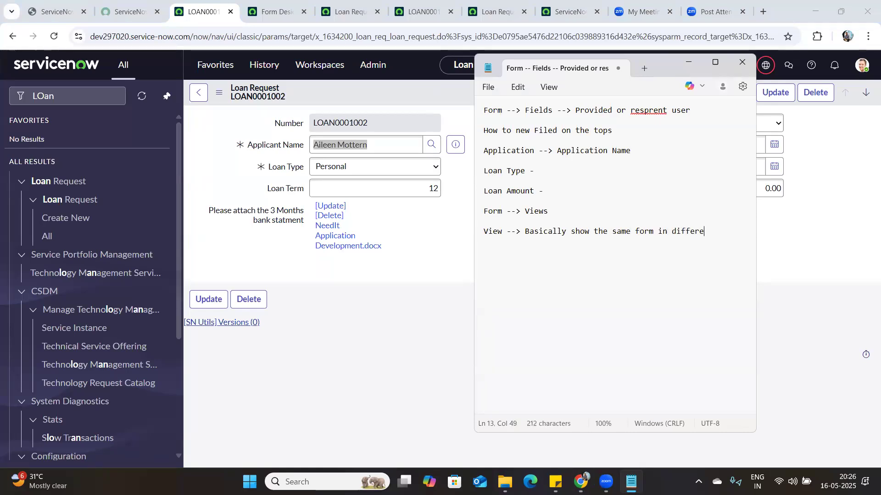
pyautogui.write('nt ways to user')
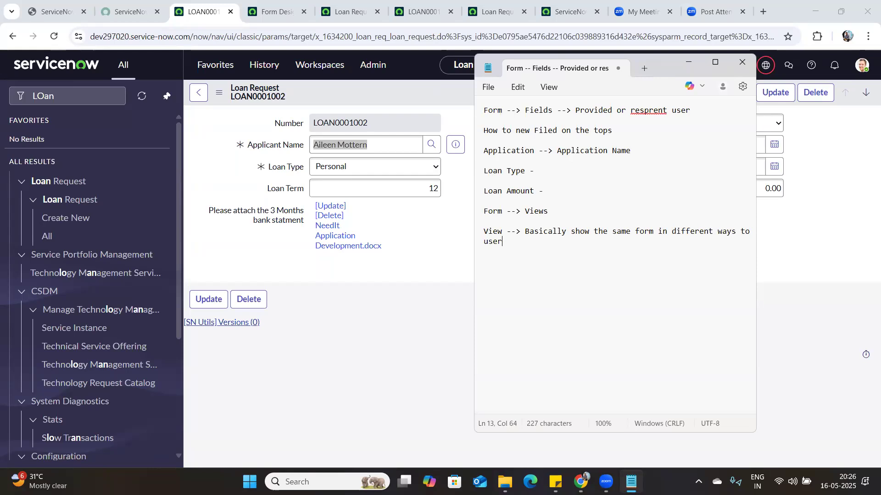
pyautogui.press('Return')
pyautogui.press('Return')
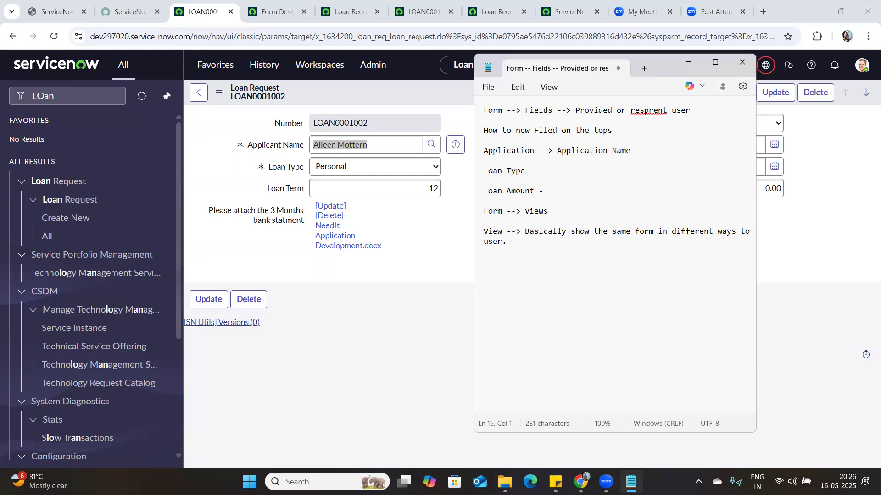
# List the roles "1. Loan Manager role", "2. Loan Agent" and "3. Loan User" under the view explanation
pyautogui.write('1. Loan Manager')
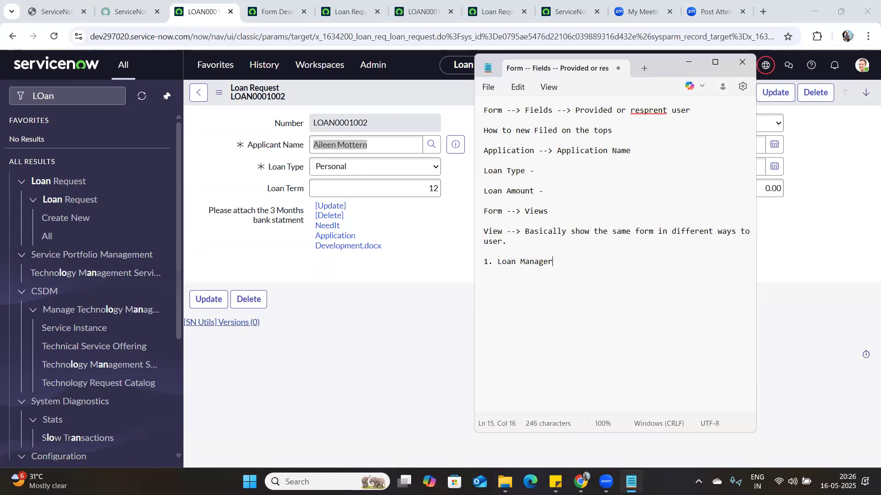
pyautogui.write(' role')
pyautogui.press('Return')
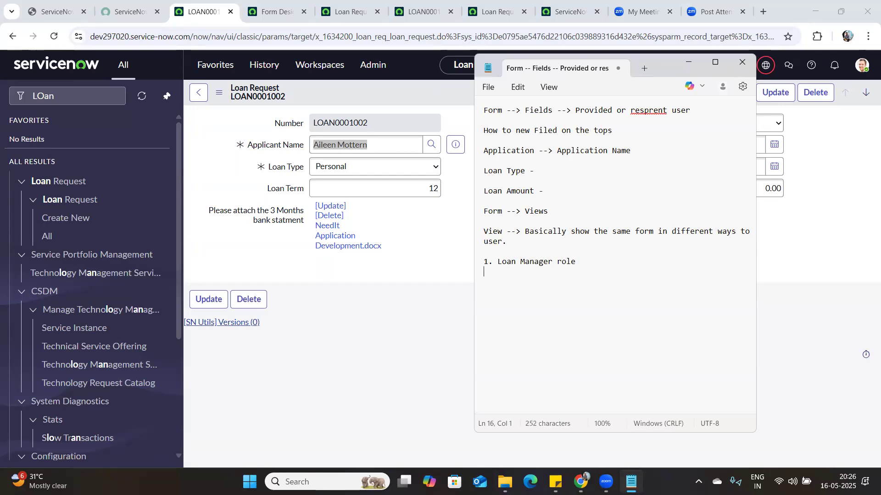
pyautogui.write('2. Loan Agent')
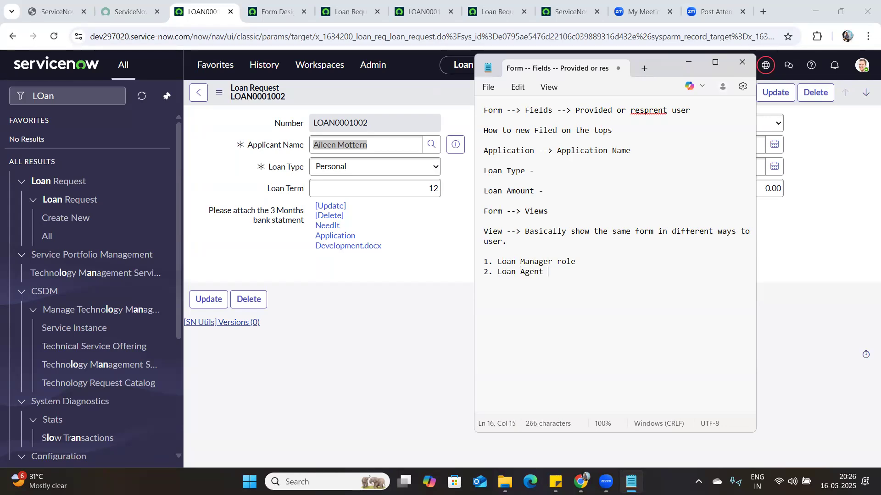
pyautogui.press('Return')
pyautogui.write('3. Loan User')
# Switch back to the open loan request in the browser and view the choices of the Status field
pyautogui.click(688, 63)
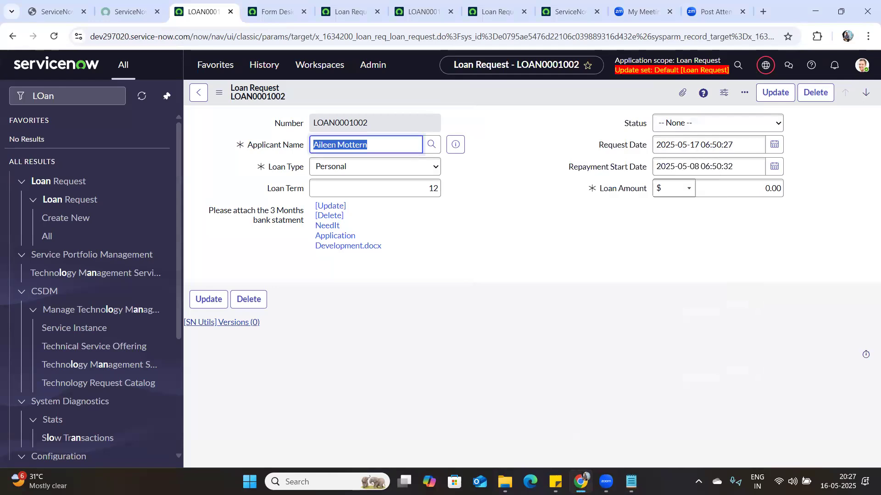
pyautogui.click(631, 482)
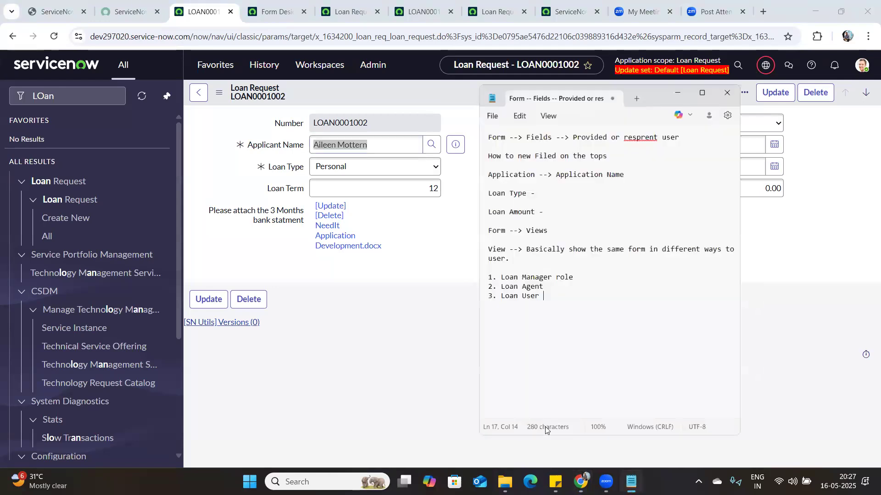
pyautogui.click(428, 312)
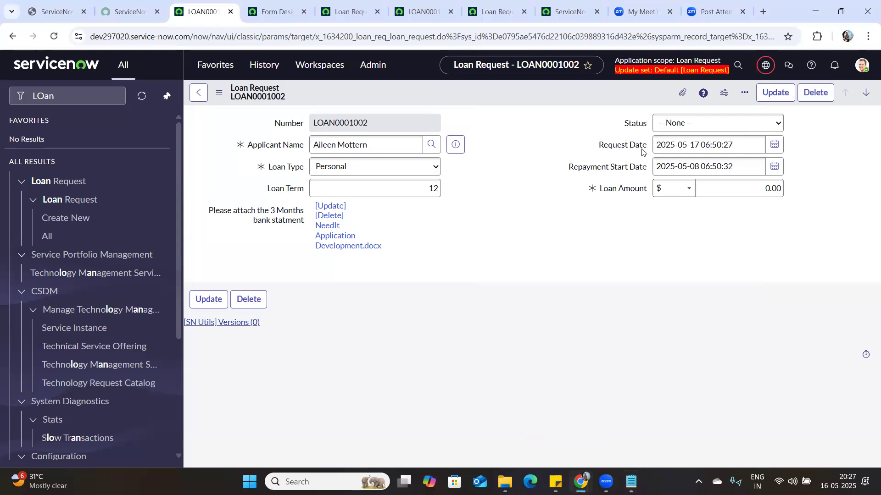
pyautogui.click(695, 131)
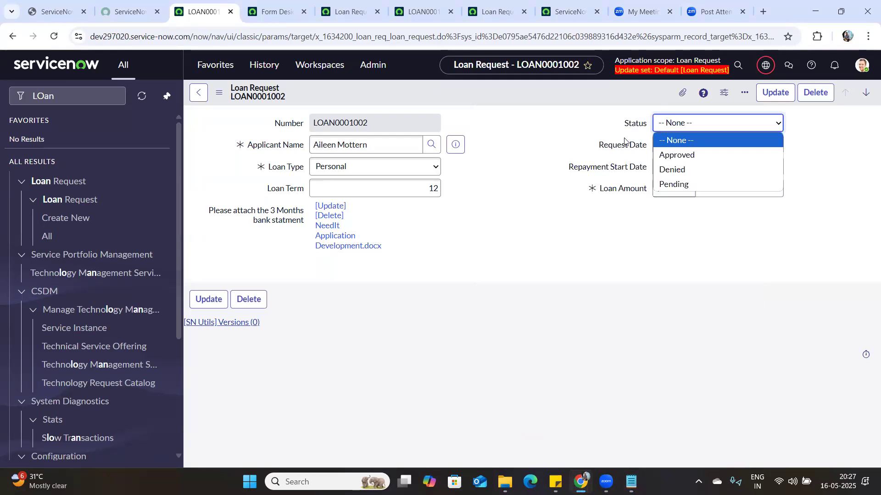
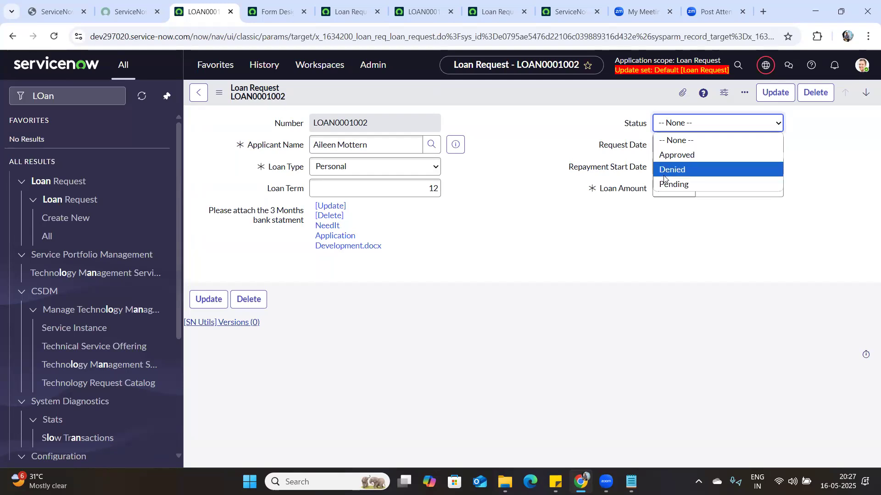
# Close the Status choices and review the list of loan roles in the Notepad notes, starting with the Loan Manager role
pyautogui.click(621, 127)
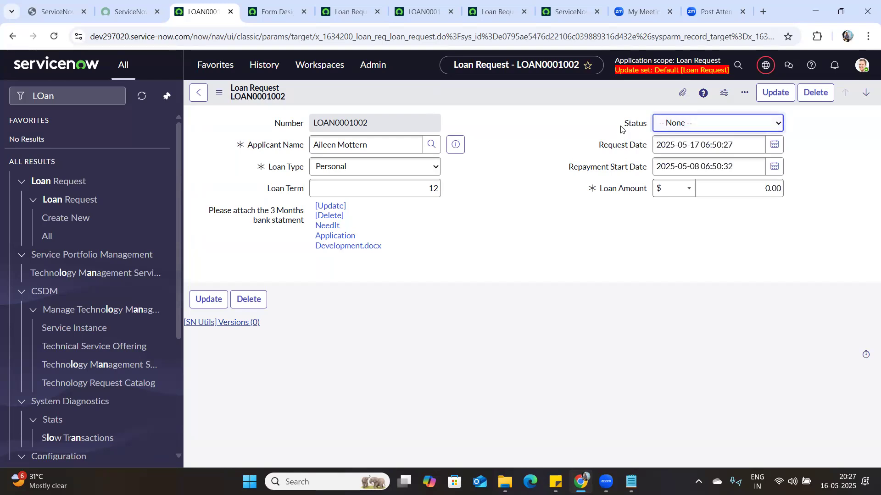
pyautogui.click(631, 481)
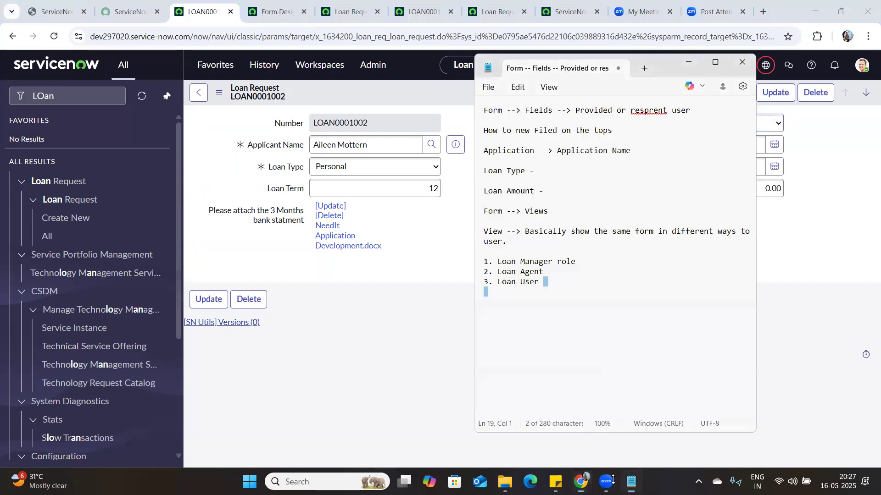
pyautogui.moveTo(498, 272)
pyautogui.mouseDown()
pyautogui.moveTo(544, 273)
pyautogui.moveTo(539, 262)
pyautogui.moveTo(491, 259)
pyautogui.mouseUp()
pyautogui.click(574, 262)
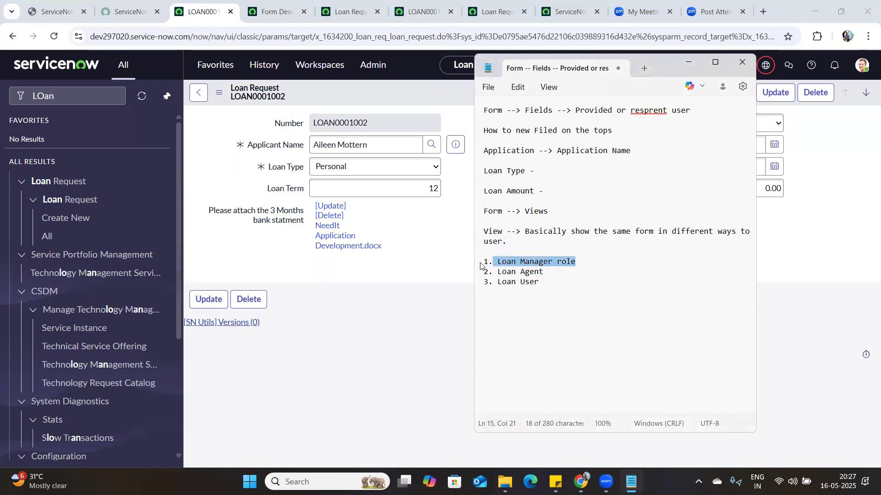
pyautogui.hotkey('alt', 'Tab')
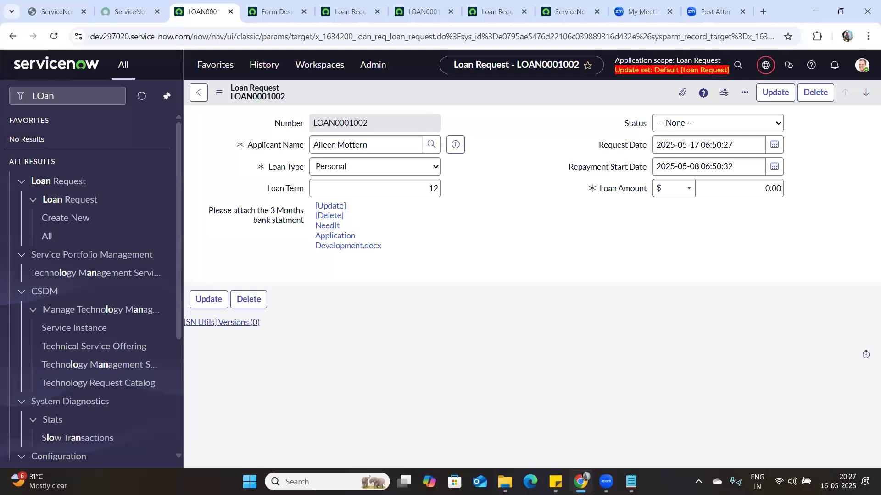
pyautogui.click(631, 481)
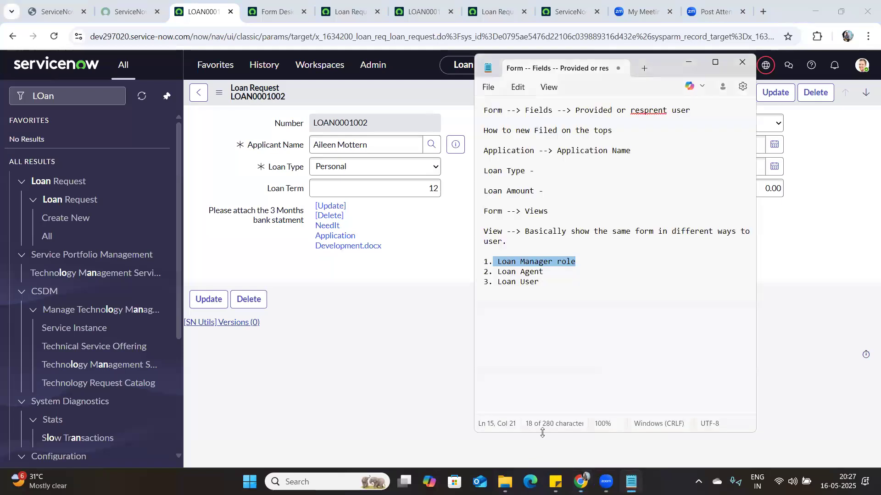
pyautogui.click(547, 304)
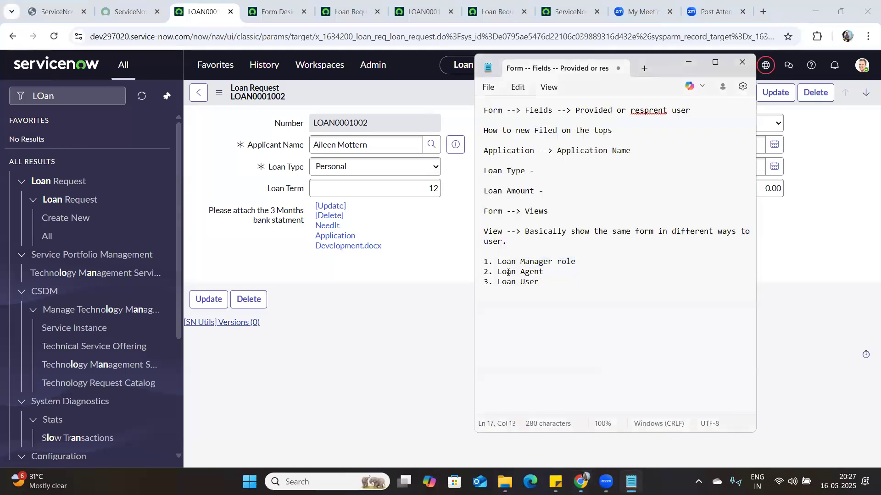
pyautogui.click(444, 324)
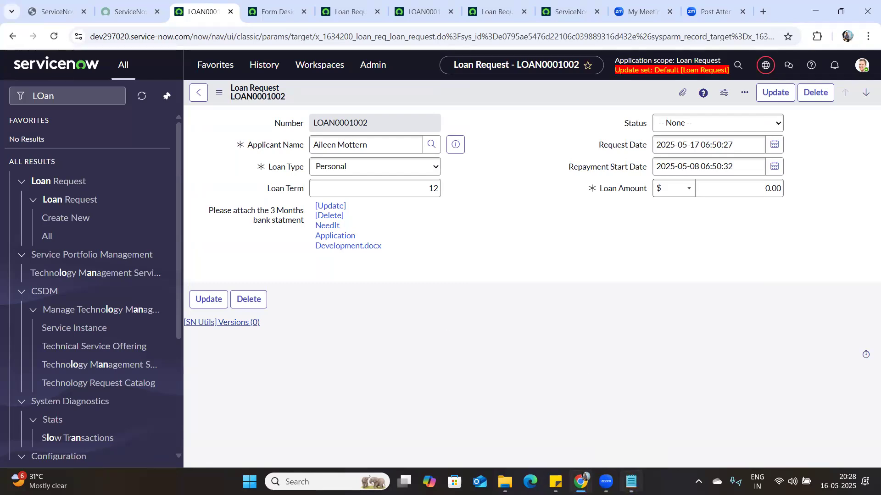
# Add the note "How to create views on form ---> How we can show same fields on different" below the role list in Notepad
pyautogui.hotkey('alt', 'Tab')
pyautogui.press('Return')
pyautogui.write('How to ')
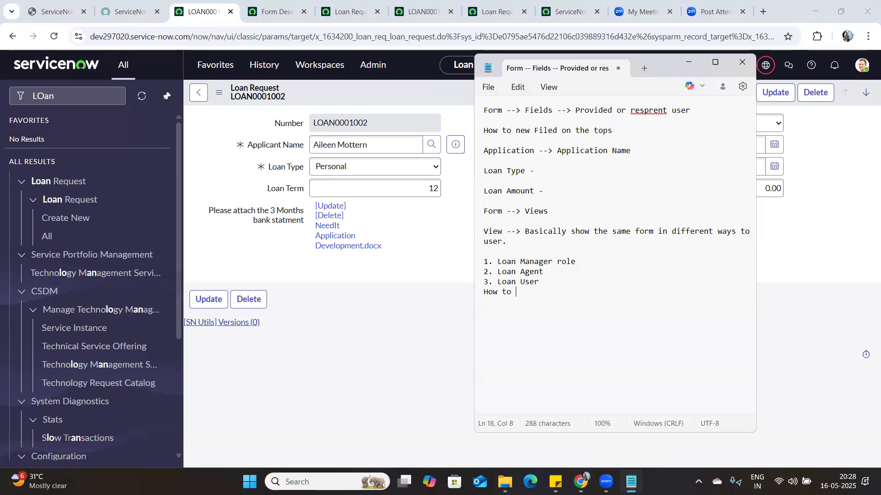
pyautogui.write('create views on form')
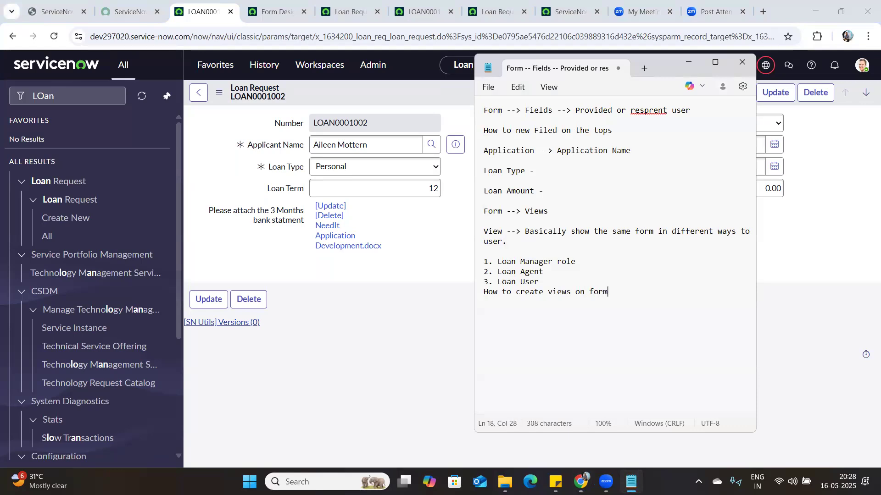
pyautogui.write(' ---> How we can show same fil')
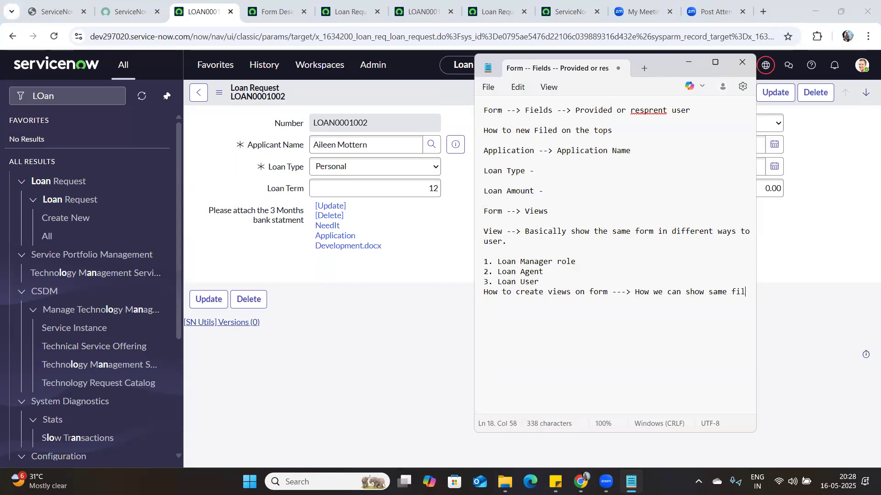
pyautogui.press('BackSpace')
pyautogui.write('elds ')
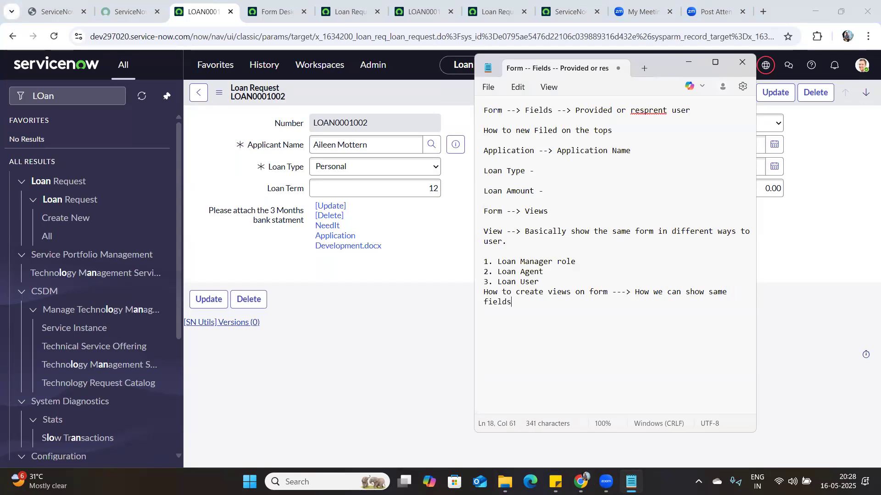
pyautogui.write('on difff')
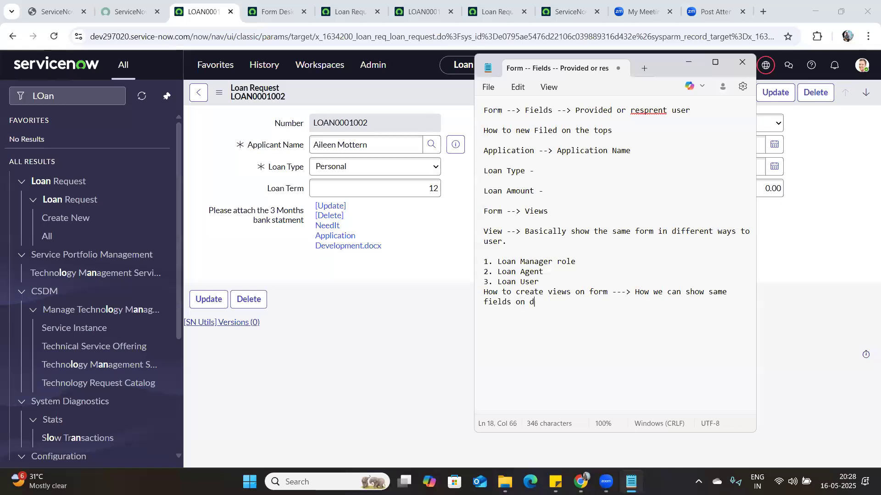
pyautogui.press('BackSpace')
pyautogui.press('BackSpace')
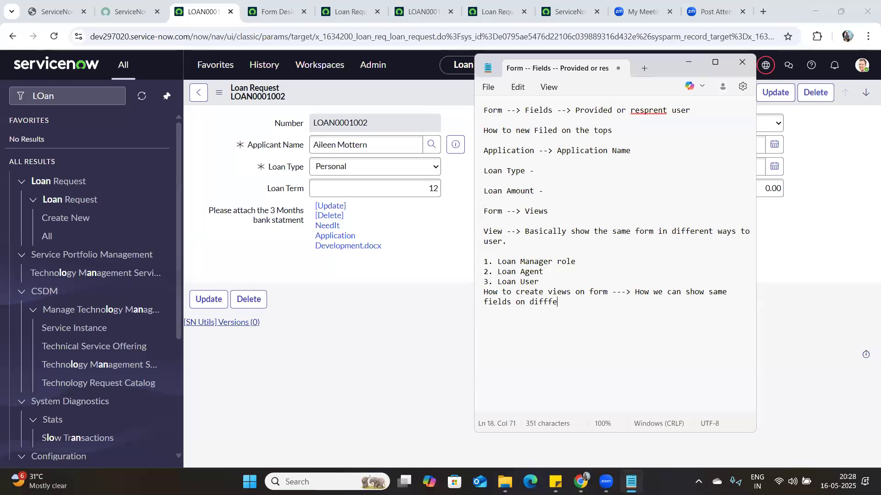
pyautogui.write('ferent')
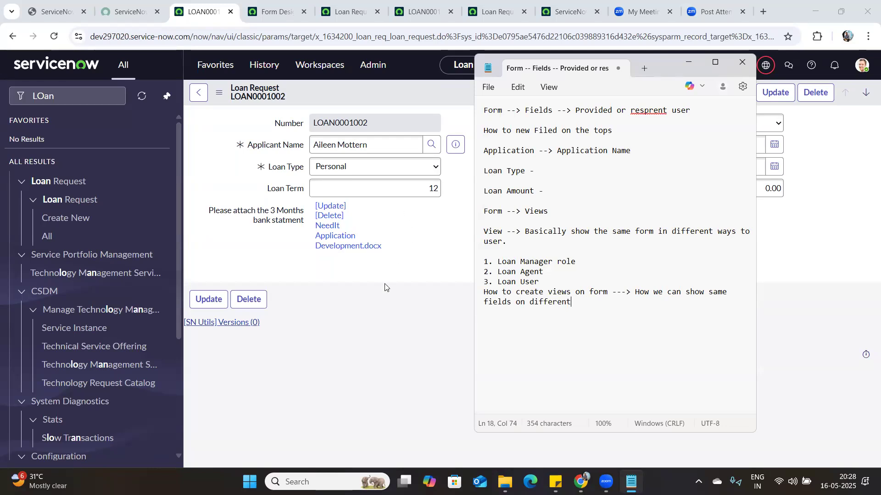
# Switch back to the loan request in the browser, open its Form Design and dismiss the Form Builder suggestion
pyautogui.click(467, 206)
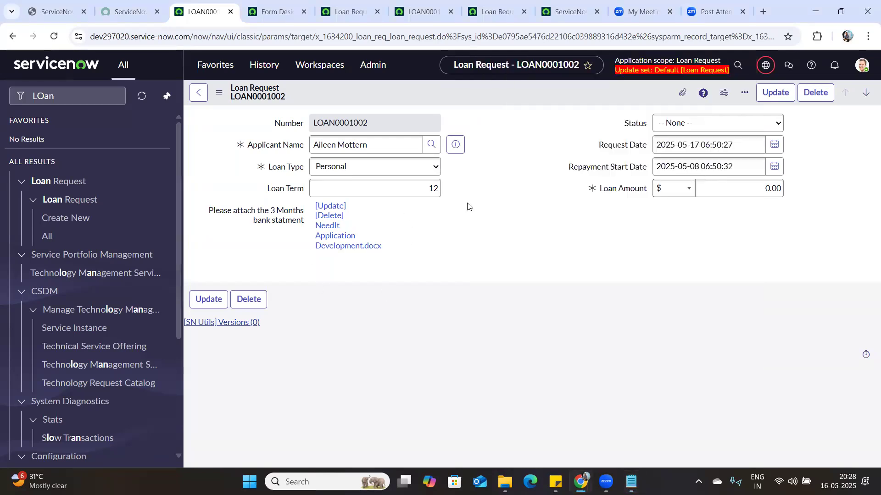
pyautogui.rightClick(522, 90)
pyautogui.moveTo(561, 154)
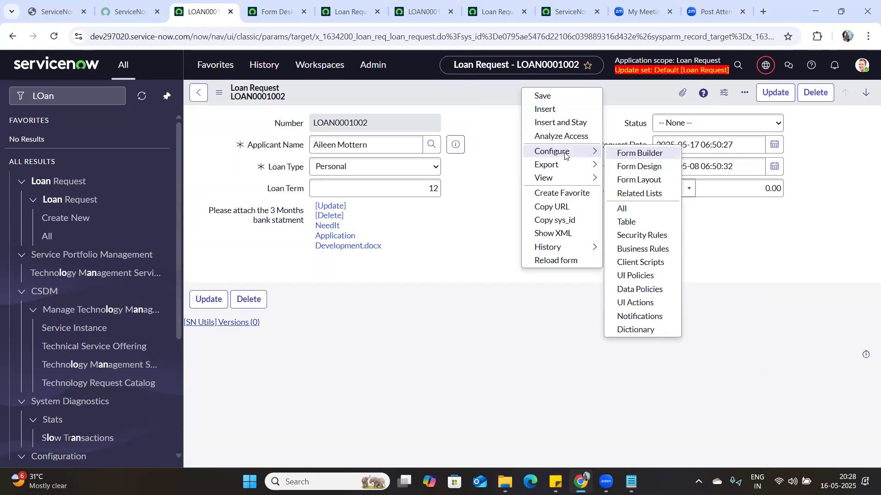
pyautogui.click(641, 170)
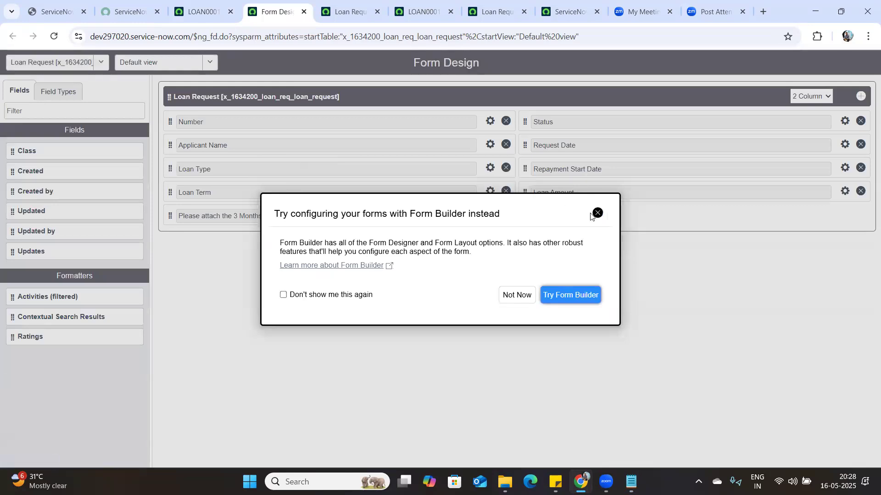
pyautogui.click(597, 213)
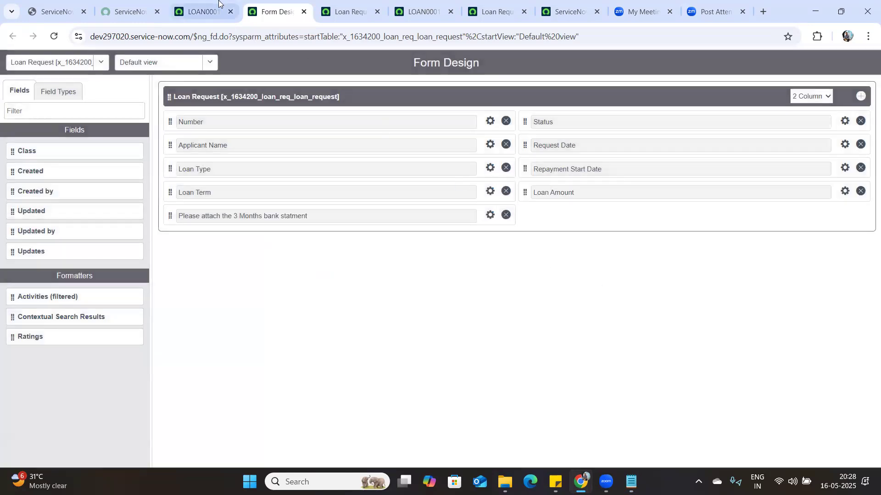
# Return to the loan request record and check which views are available for its form
pyautogui.click(201, 11)
pyautogui.click(220, 93)
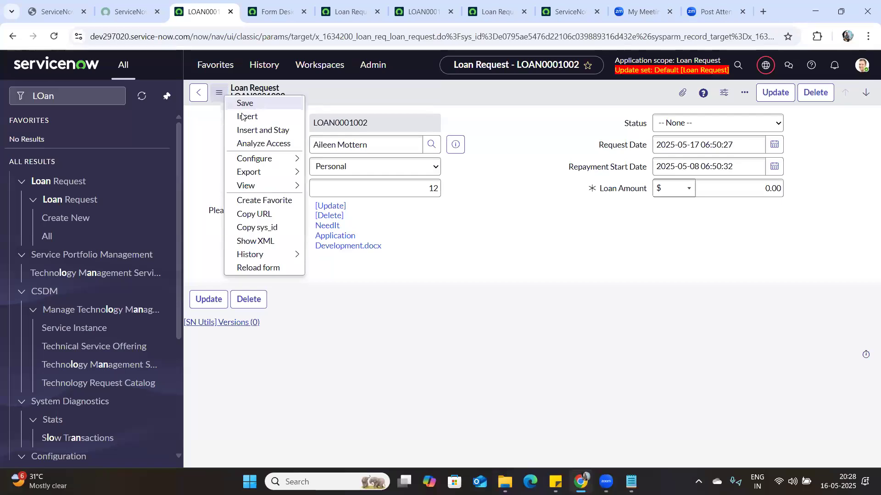
pyautogui.moveTo(261, 186)
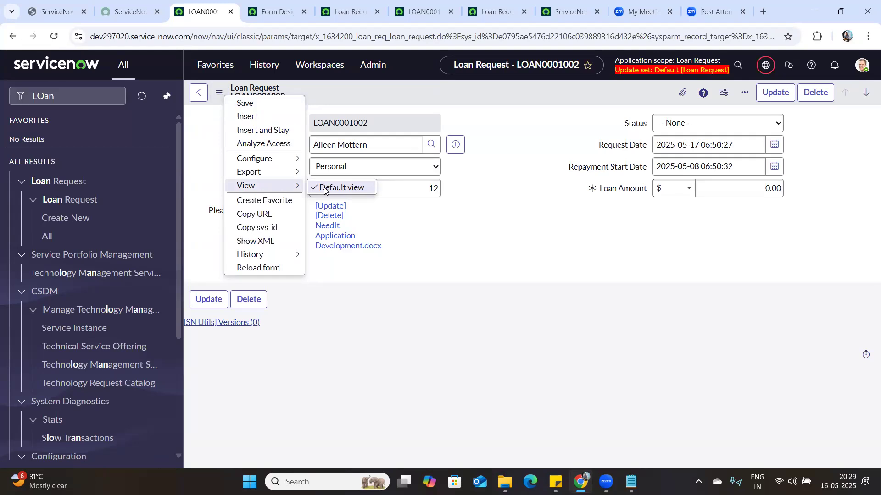
pyautogui.click(412, 231)
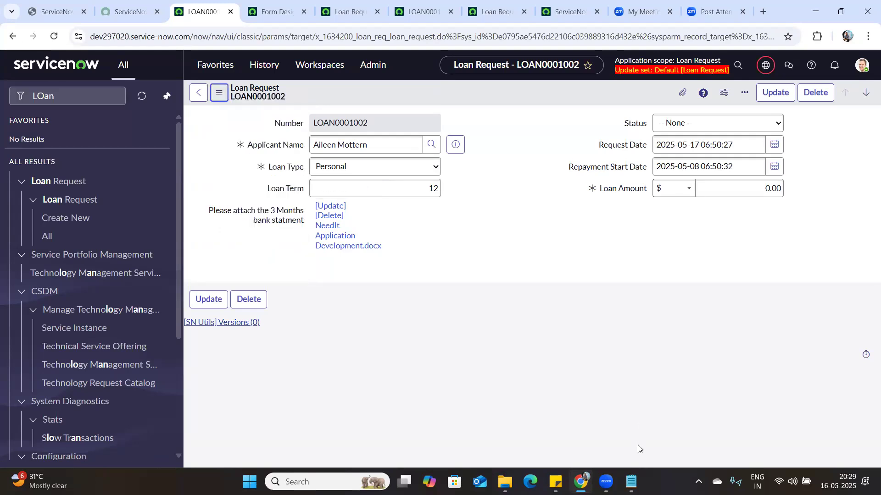
# Go over the Loan Manager, Loan Agent and Loan User roles in the Notepad notes and return to the loan request
pyautogui.click(631, 482)
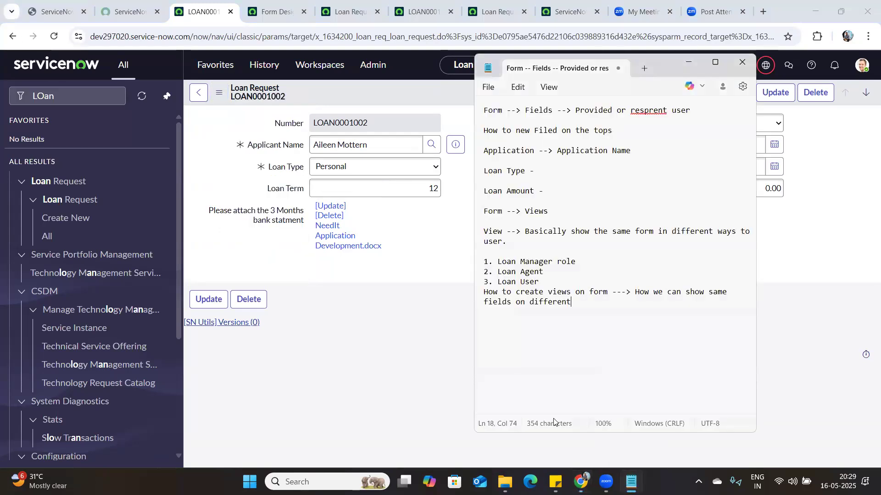
pyautogui.moveTo(576, 261); pyautogui.dragTo(496, 265)
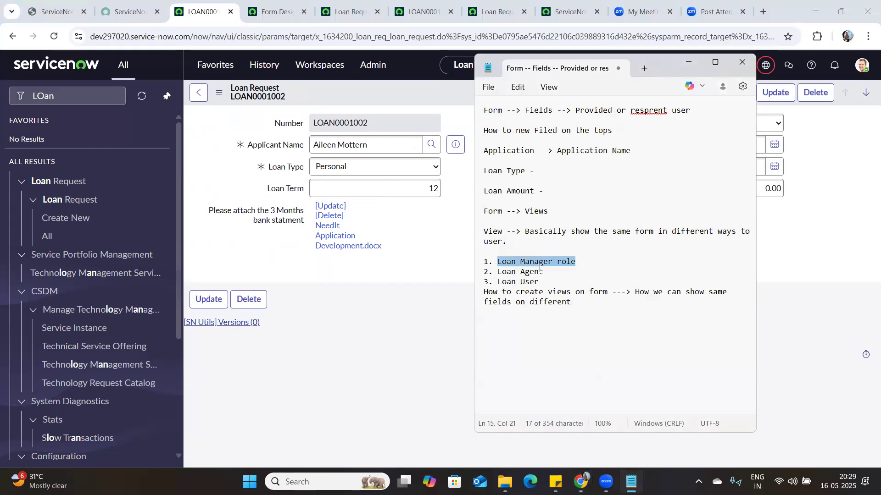
pyautogui.click(581, 260)
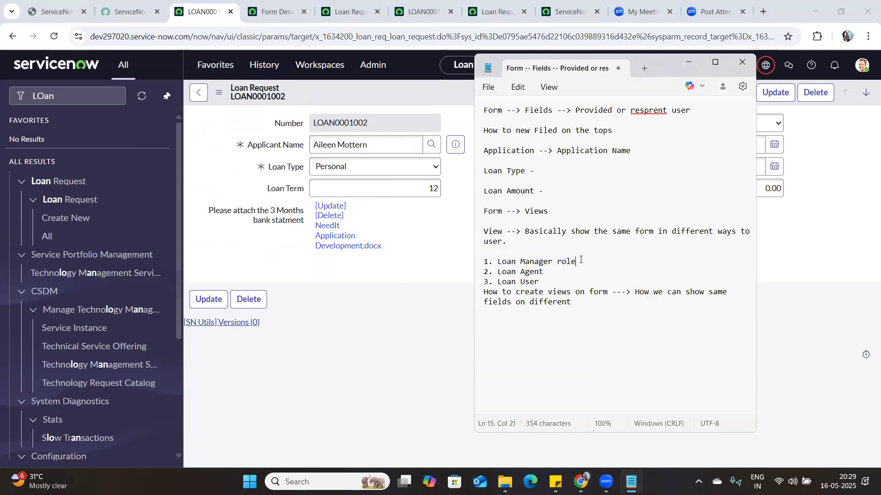
pyautogui.moveTo(576, 262); pyautogui.dragTo(498, 271)
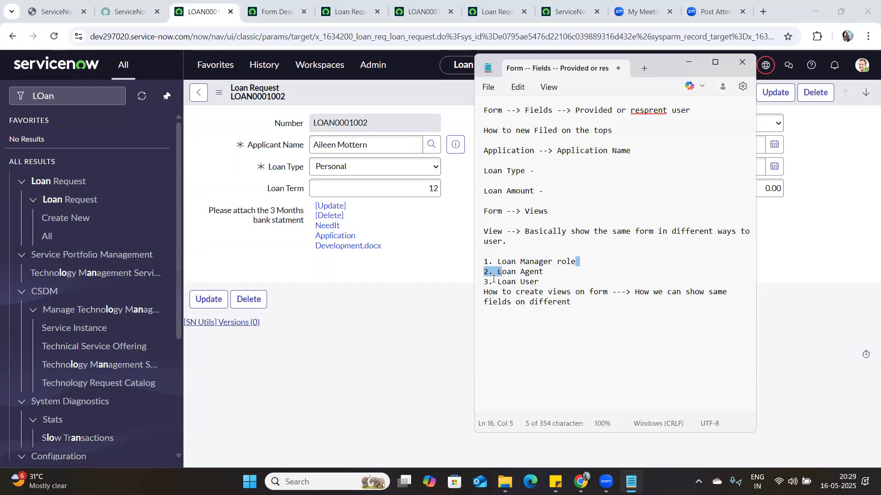
pyautogui.moveTo(546, 272); pyautogui.dragTo(499, 275)
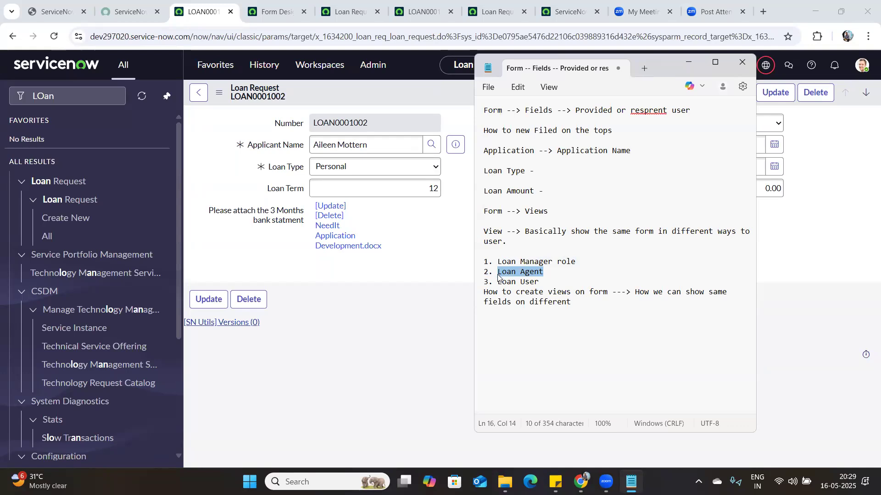
pyautogui.moveTo(540, 282); pyautogui.dragTo(497, 284)
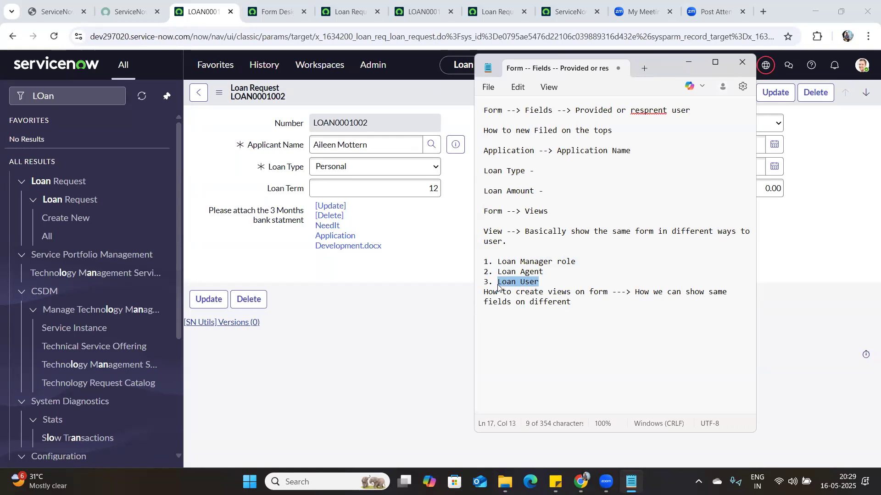
pyautogui.click(343, 290)
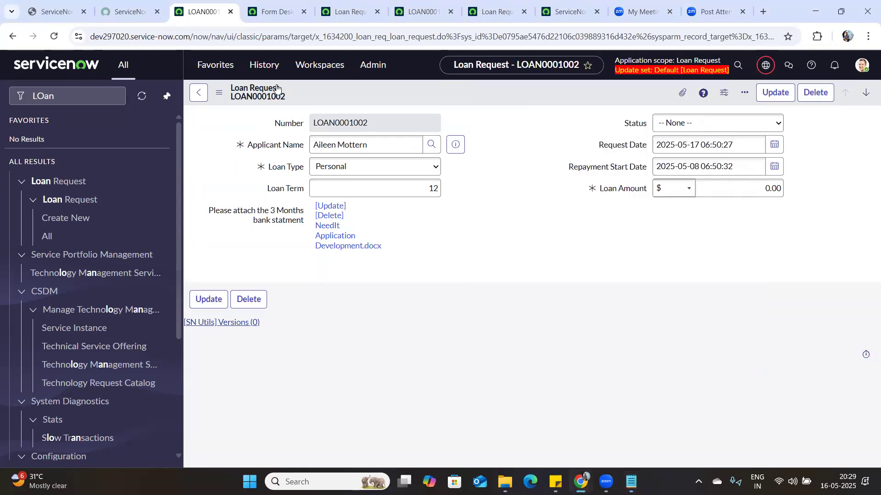
# Return to Form Design and create a new view named "Loan Manager View" for the Loan Request form
pyautogui.click(225, 94)
pyautogui.click(280, 10)
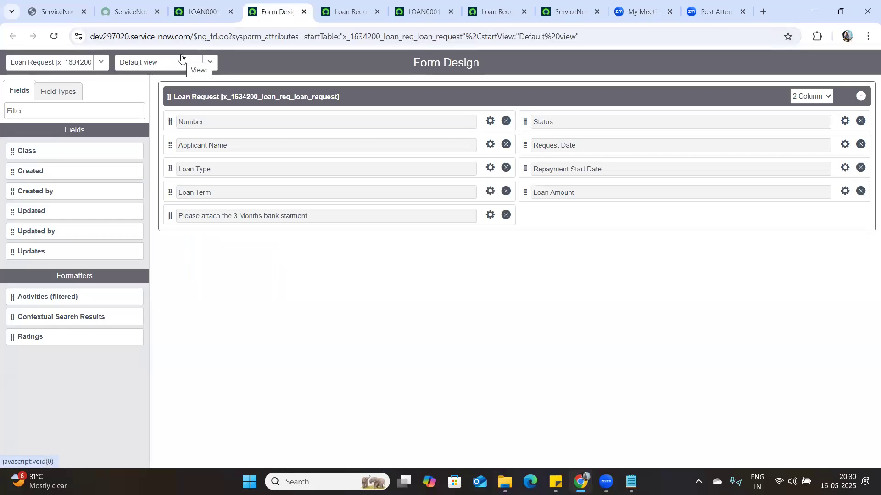
pyautogui.click(212, 63)
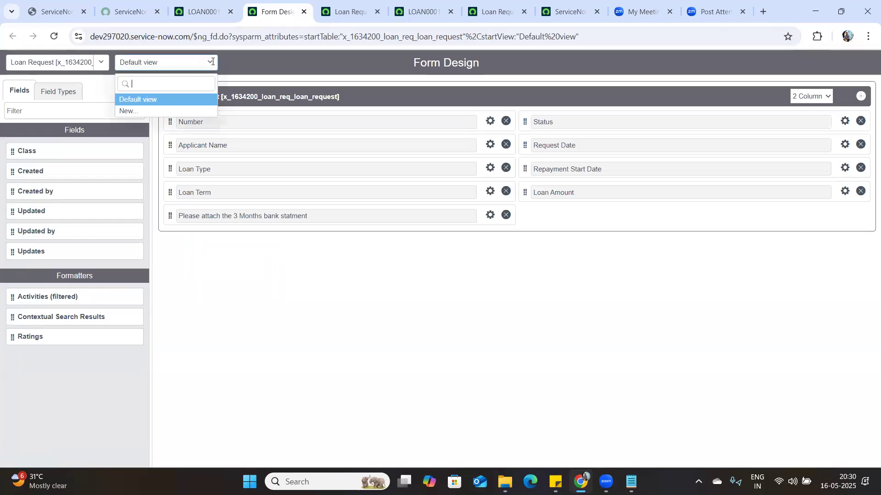
pyautogui.click(177, 111)
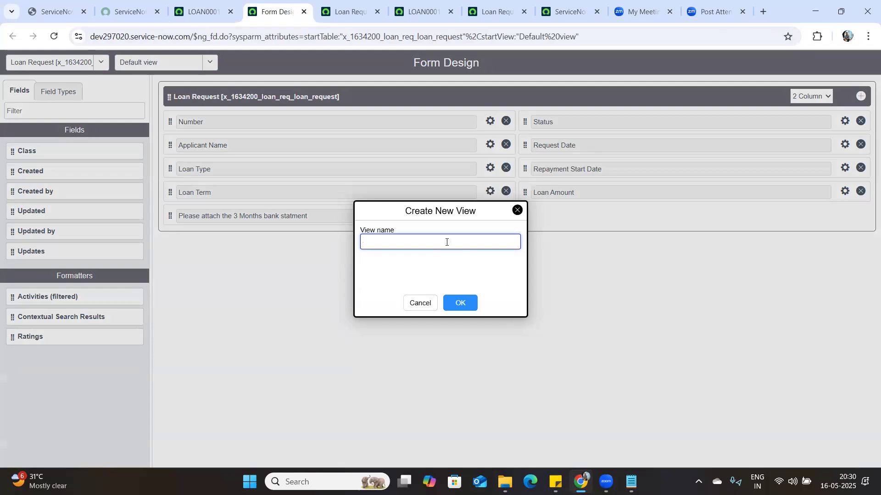
pyautogui.write('Loan Manager View')
pyautogui.click(460, 301)
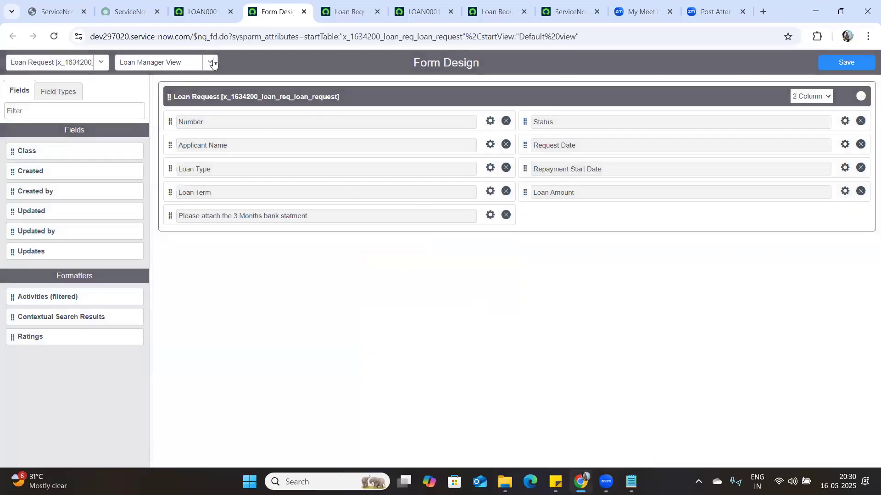
# Switch the Loan Request form design to the Default view
pyautogui.click(189, 63)
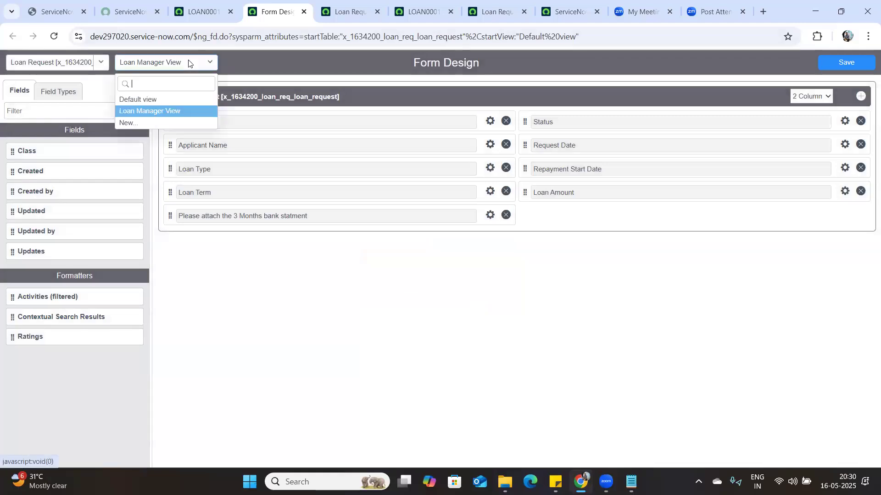
pyautogui.click(186, 100)
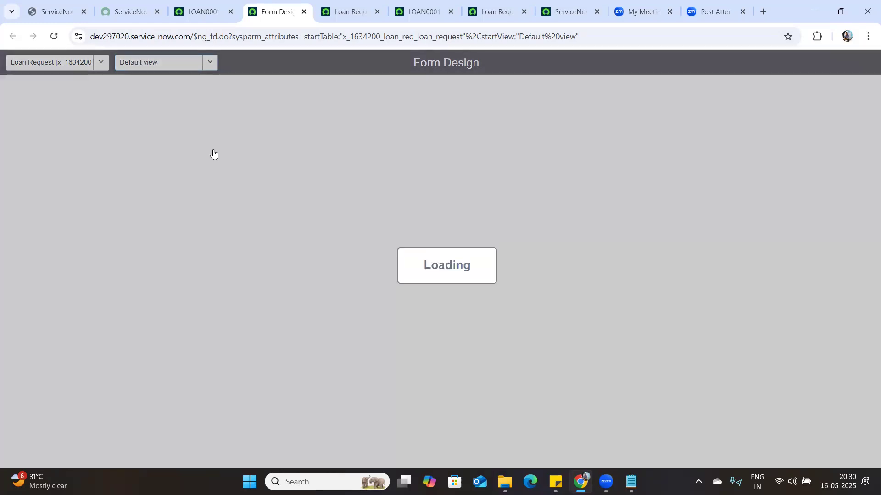
# Create a new form view named "Loan Manager View" for the Loan Request table and save it
pyautogui.click(197, 67)
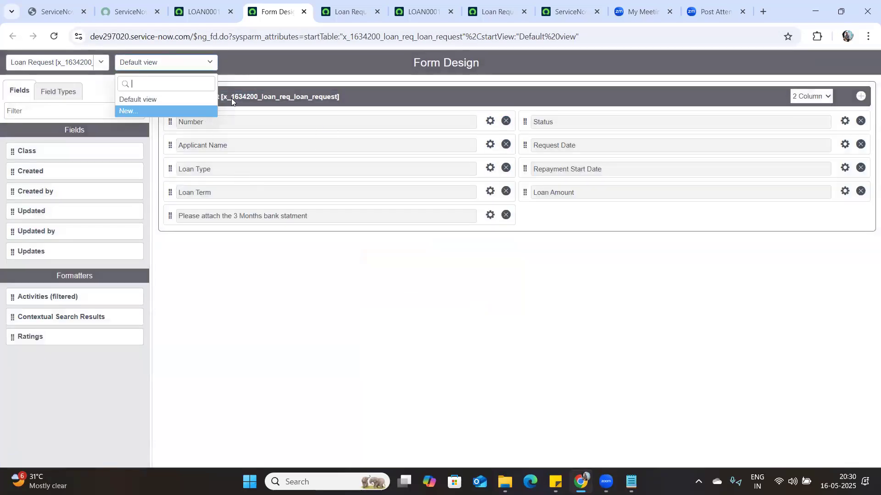
pyautogui.click(177, 112)
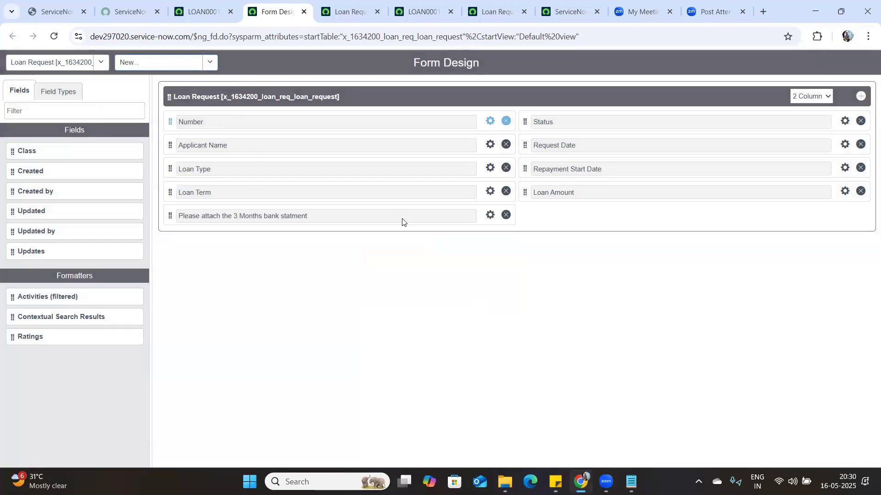
pyautogui.write('Loan')
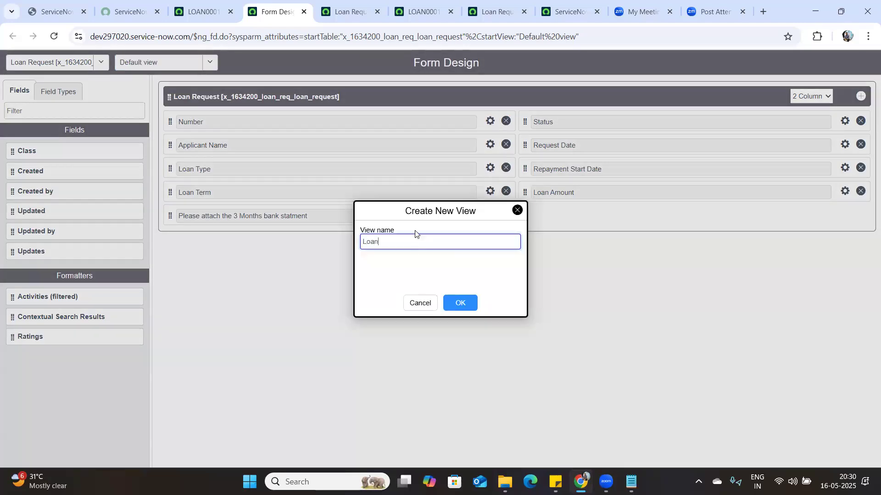
pyautogui.write(' Manager View')
pyautogui.click(463, 305)
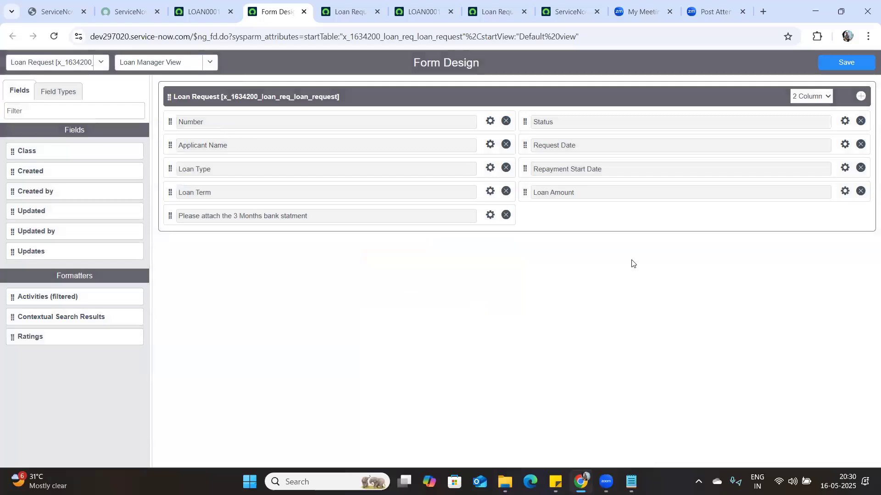
pyautogui.click(835, 65)
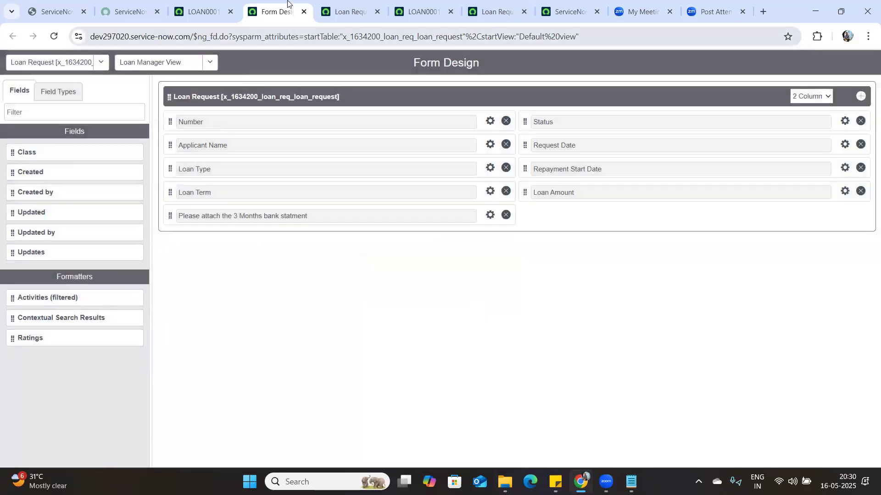
# Compare the Default view with the Loan Manager View of the Loan Request form, ending on the Loan Manager View
pyautogui.click(165, 62)
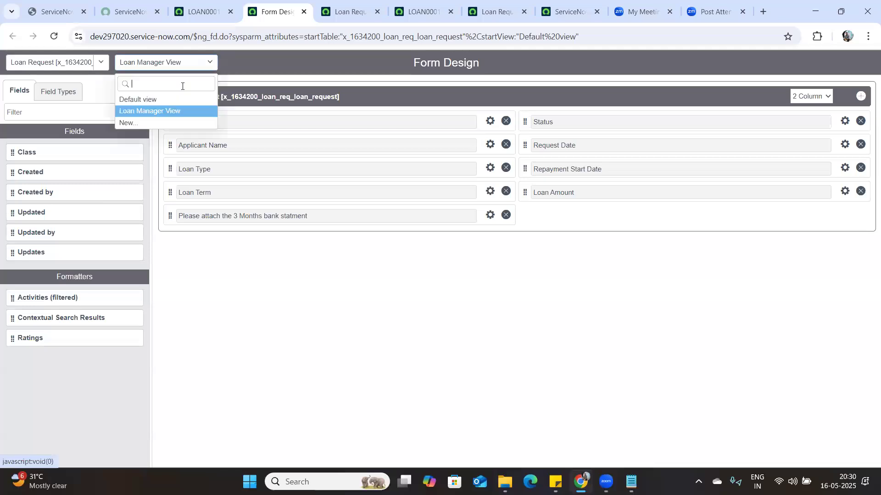
pyautogui.click(176, 100)
pyautogui.click(193, 63)
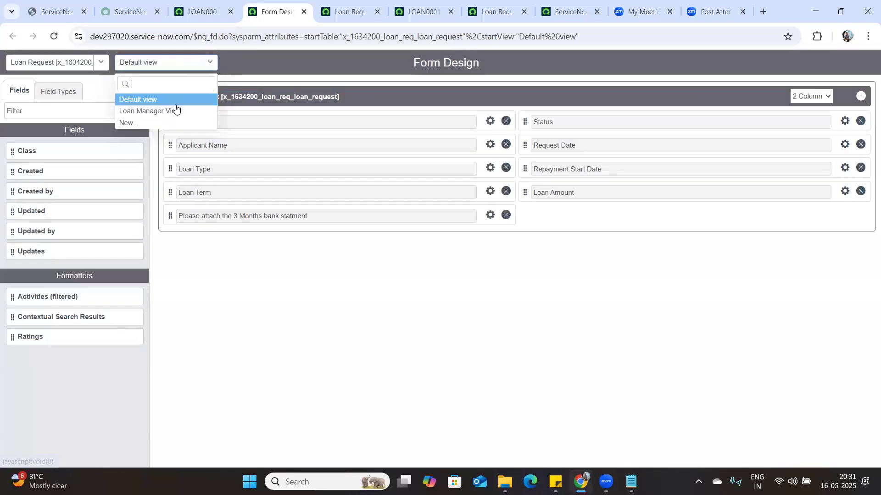
pyautogui.click(175, 111)
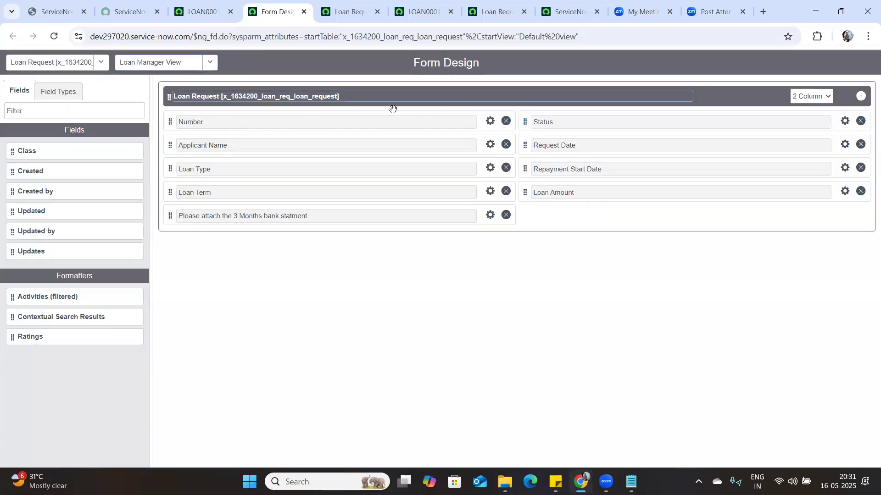
# Check the Status choices on the applicant's loan request record and return to the Loan Manager View in Form Design
pyautogui.click(342, 4)
pyautogui.click(412, 6)
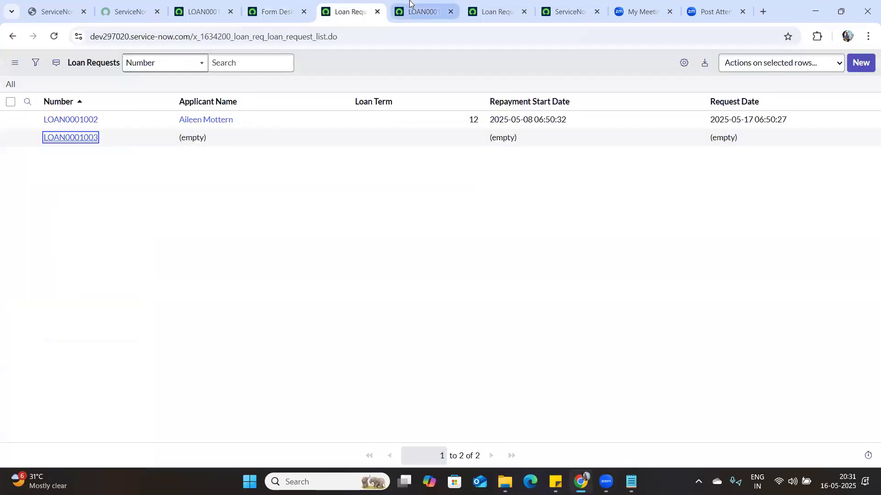
pyautogui.click(648, 102)
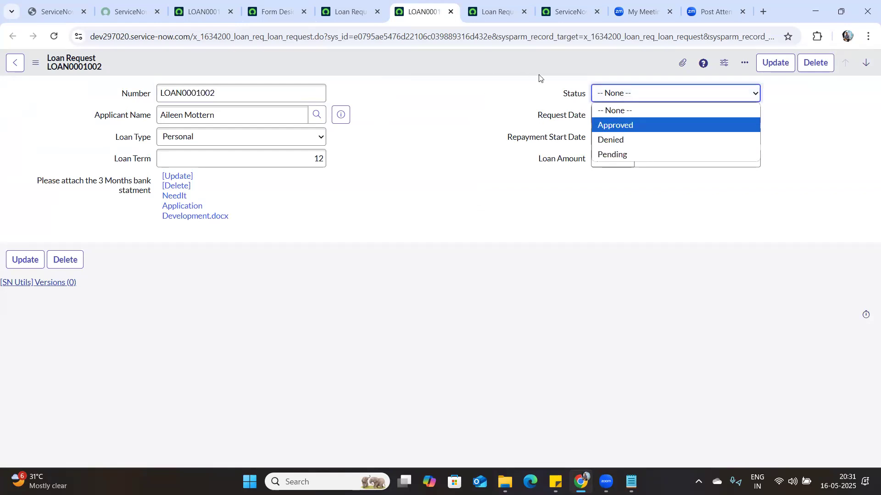
pyautogui.click(275, 12)
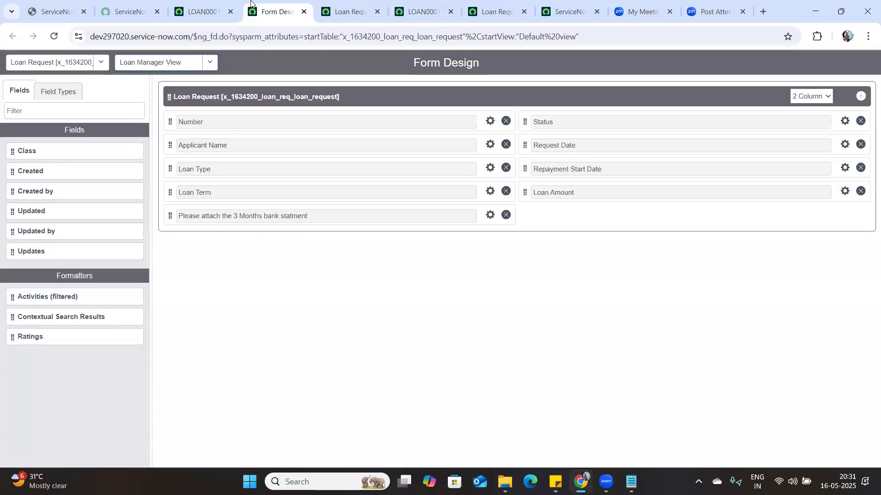
pyautogui.click(176, 63)
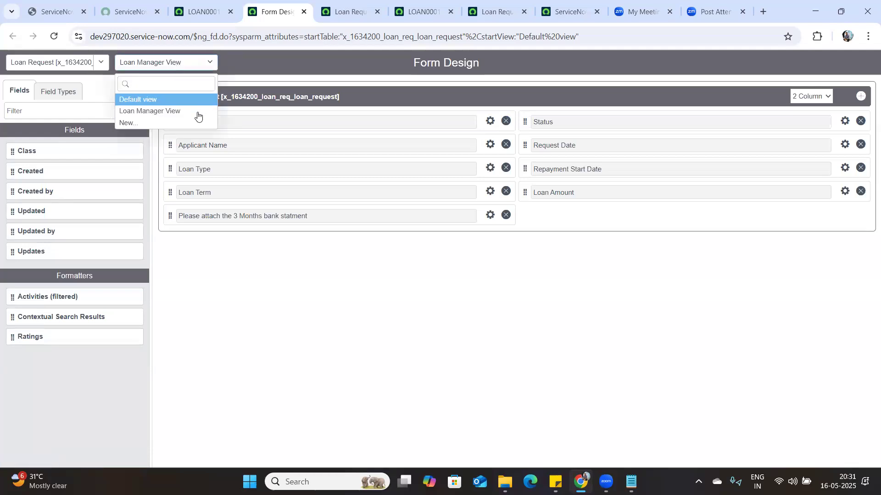
pyautogui.click(168, 111)
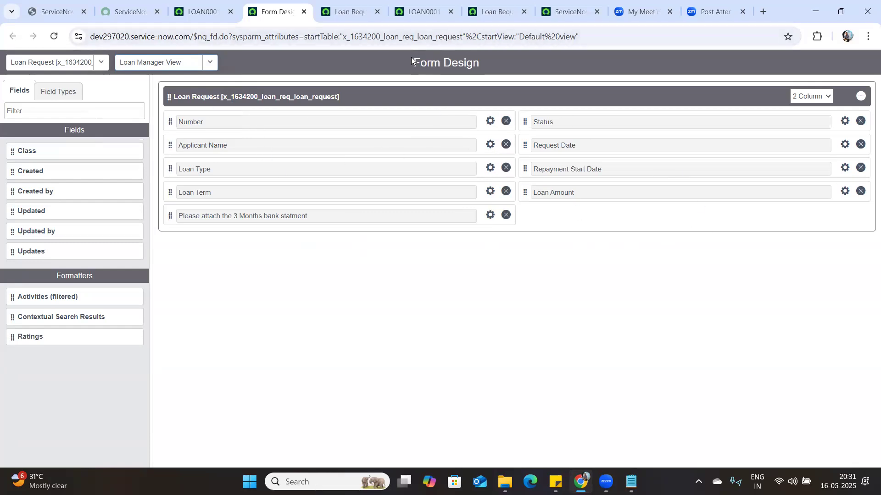
# Create another Loan Request form view named "Loan user view" and save it
pyautogui.click(202, 65)
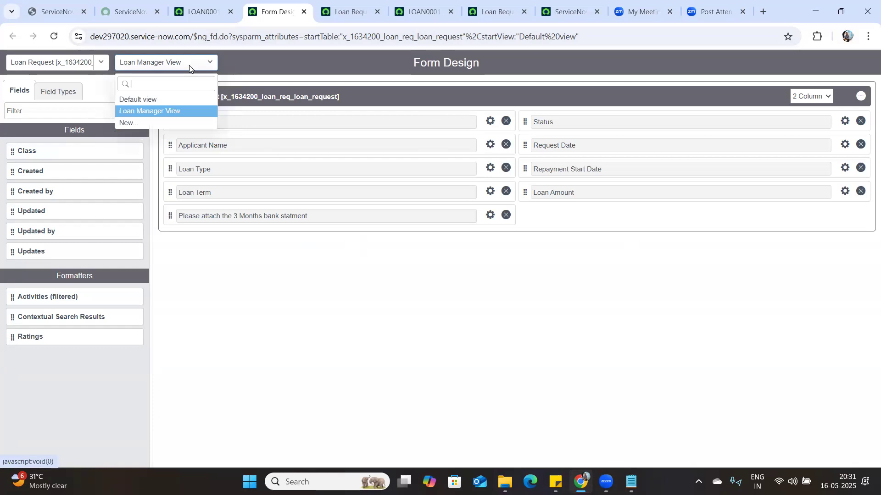
pyautogui.click(149, 123)
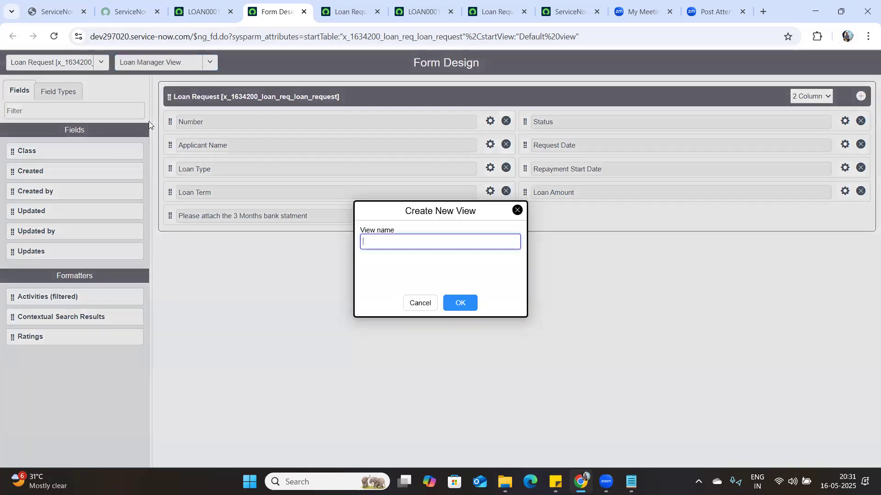
pyautogui.write('Loan user view')
pyautogui.click(462, 301)
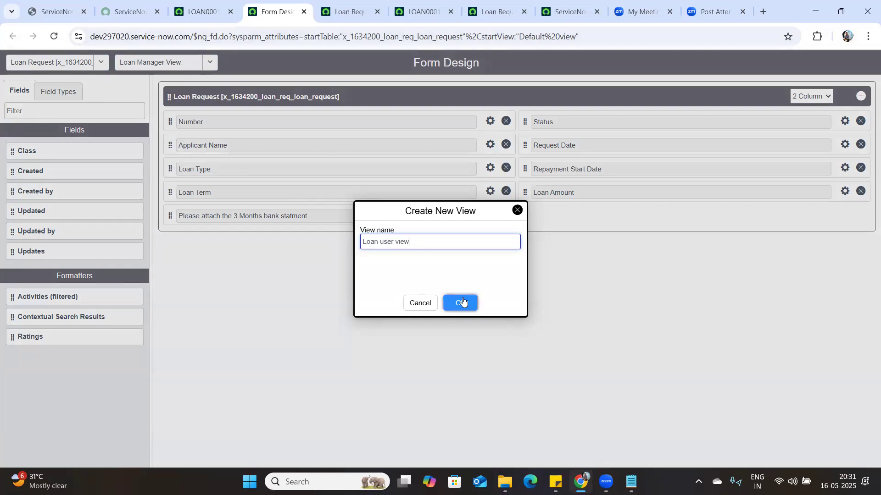
pyautogui.click(463, 303)
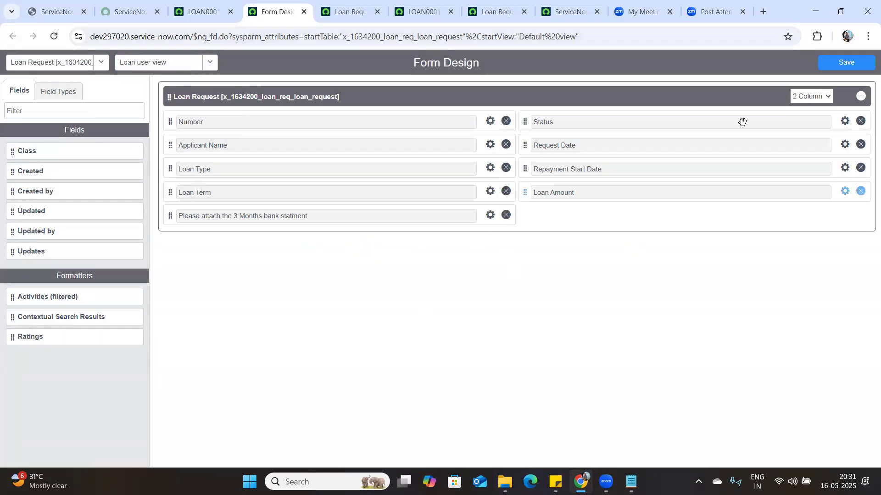
pyautogui.click(838, 67)
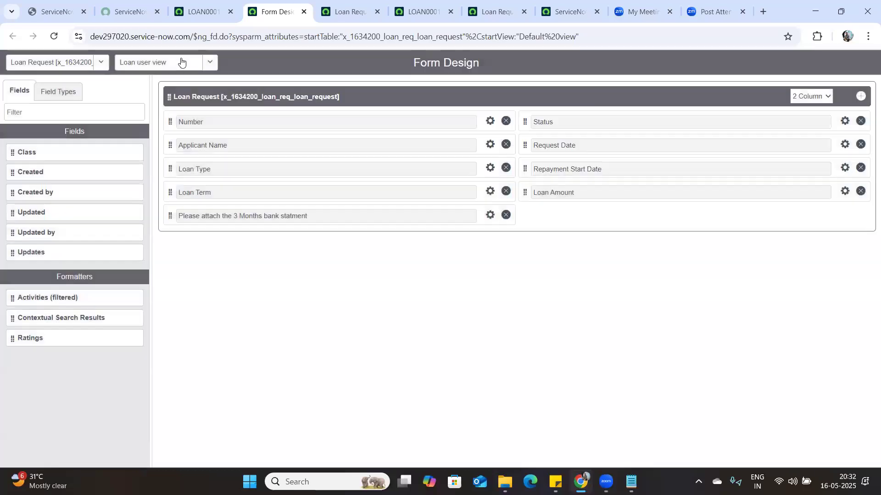
# Remove the Status and Repayment Start Date fields from the Loan user view and save the form design
pyautogui.click(180, 62)
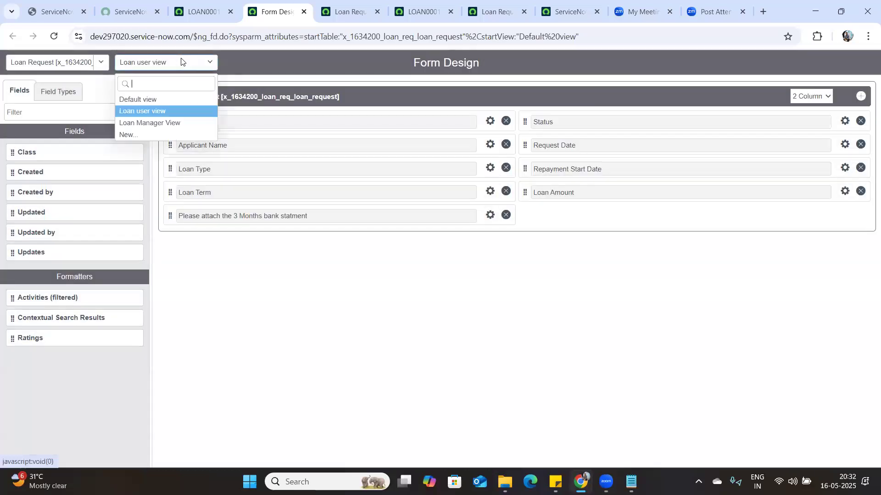
pyautogui.click(169, 111)
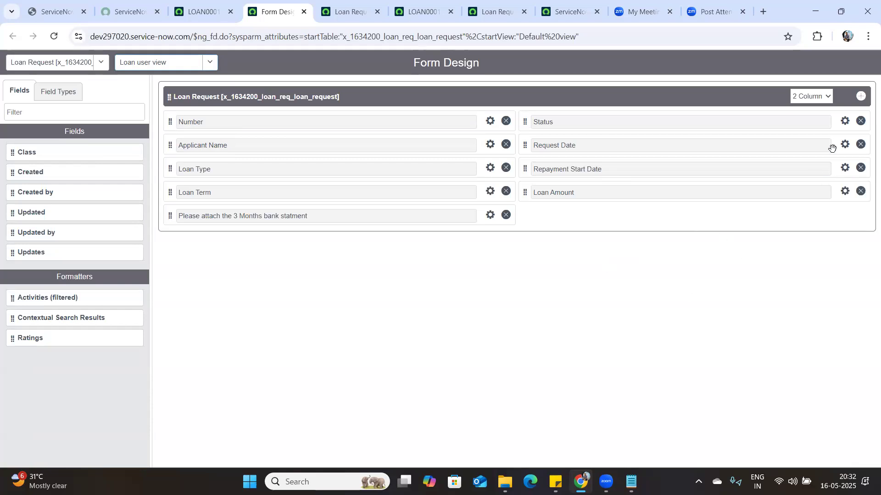
pyautogui.click(861, 121)
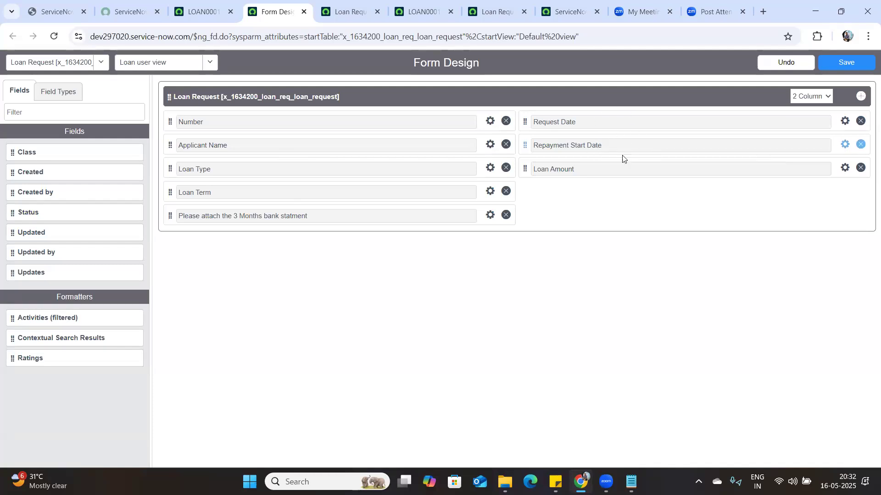
pyautogui.click(860, 146)
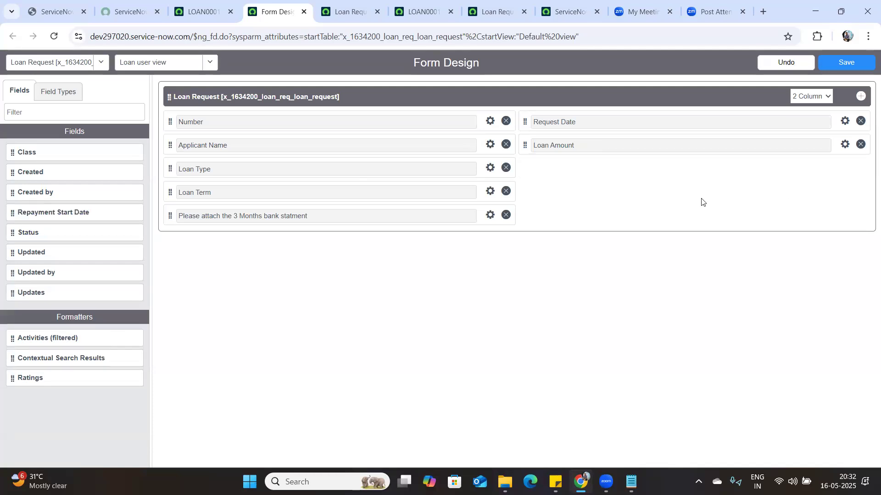
pyautogui.click(846, 65)
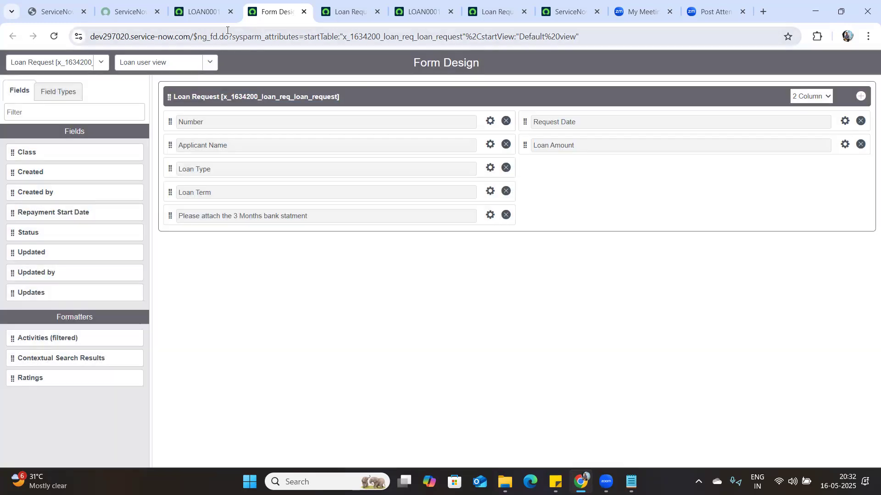
# Switch from Form Design to the open loan request record
pyautogui.click(202, 11)
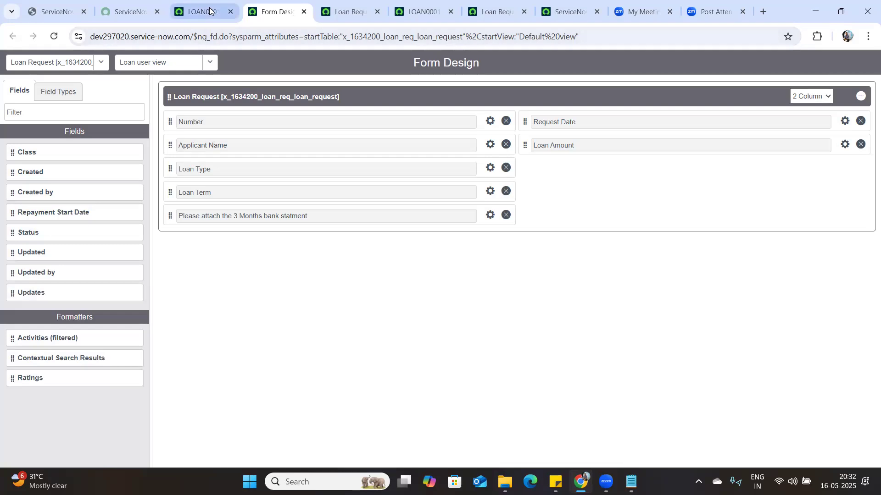
# Reload the loan request record and display it in the Loan user view
pyautogui.click(54, 37)
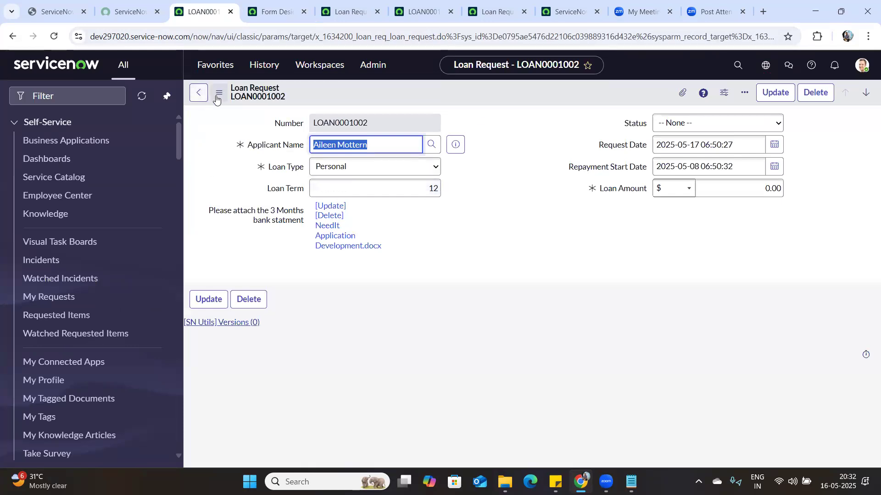
pyautogui.click(217, 98)
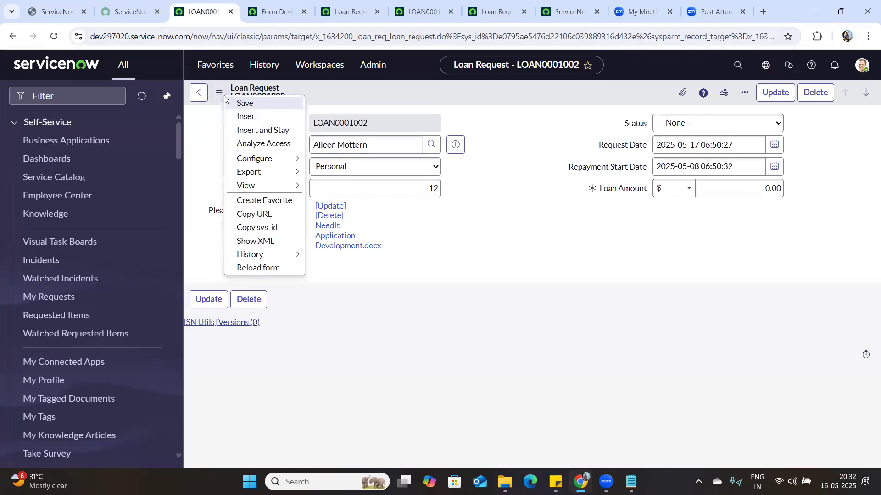
pyautogui.click(218, 91)
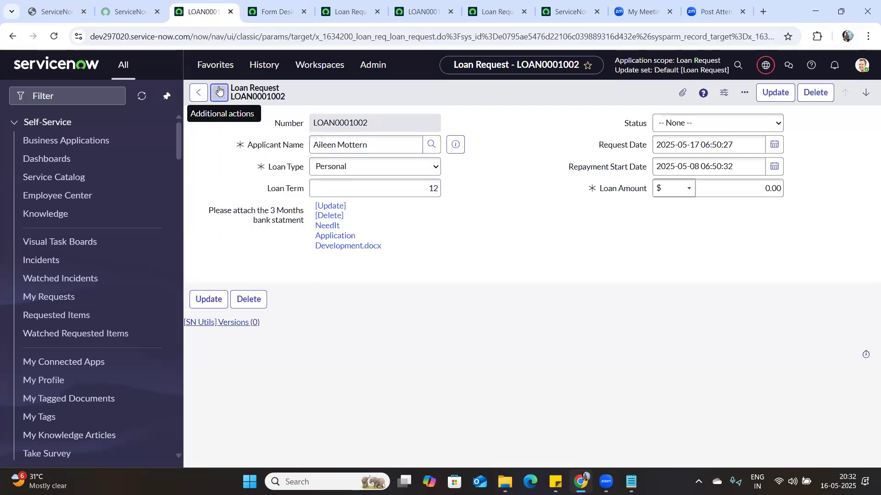
pyautogui.click(219, 92)
pyautogui.moveTo(271, 163)
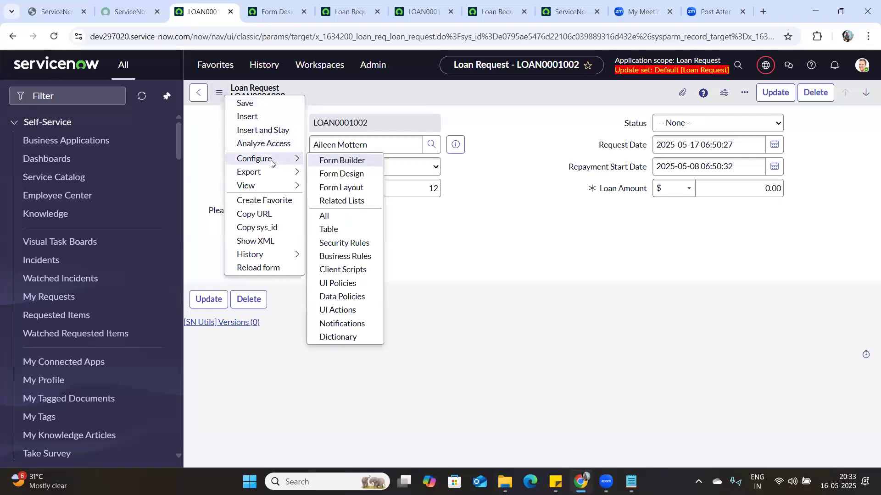
pyautogui.moveTo(271, 185)
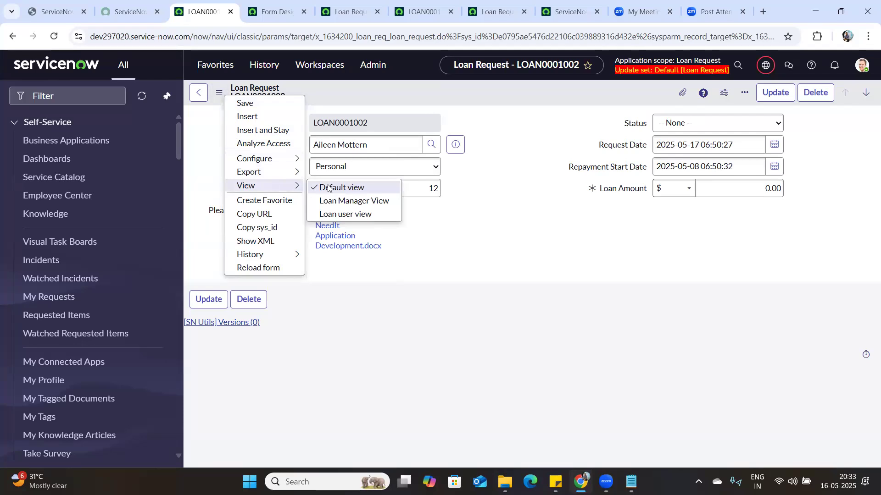
pyautogui.click(340, 214)
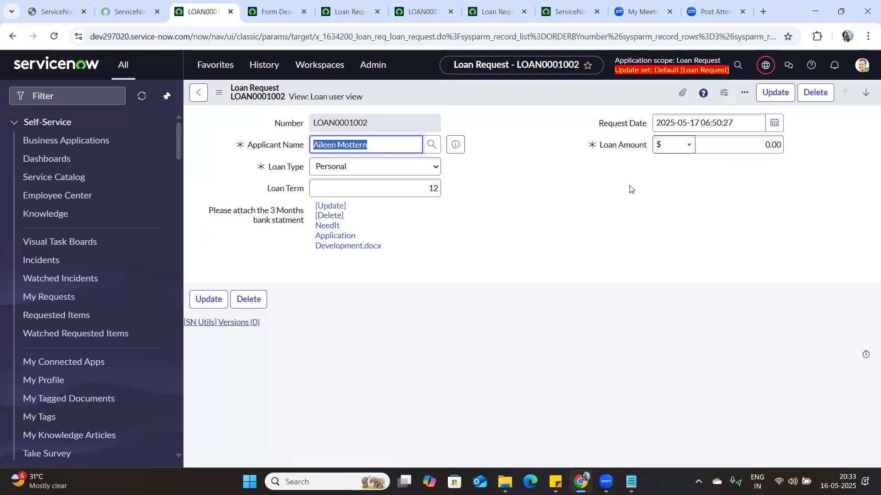
# Display the loan request in the Loan Manager View and return it to the Loan user view for comparison
pyautogui.click(220, 93)
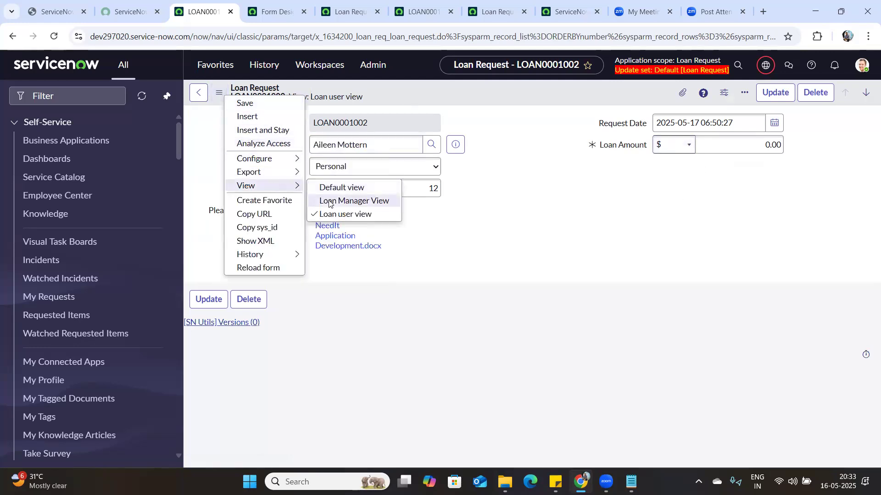
pyautogui.click(324, 202)
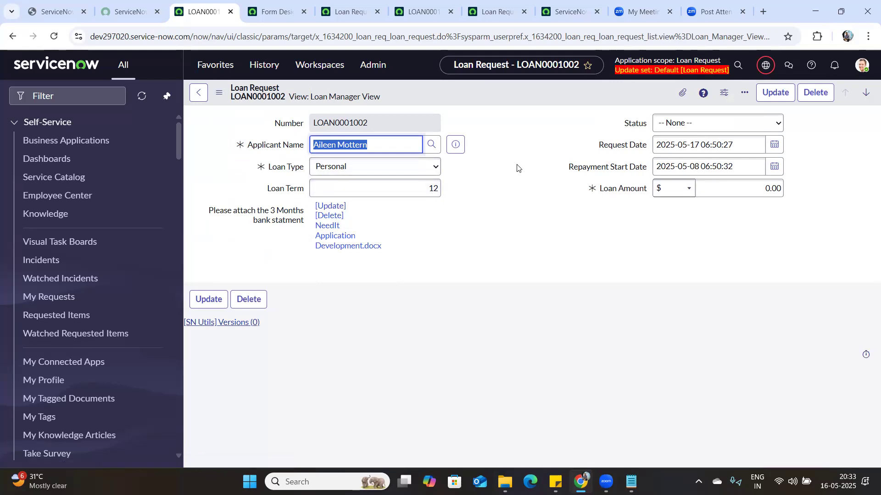
pyautogui.click(219, 94)
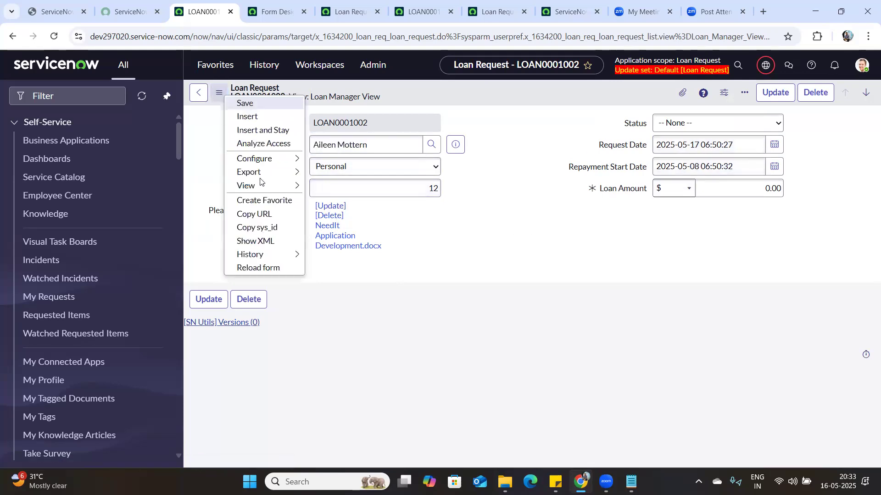
pyautogui.moveTo(274, 186)
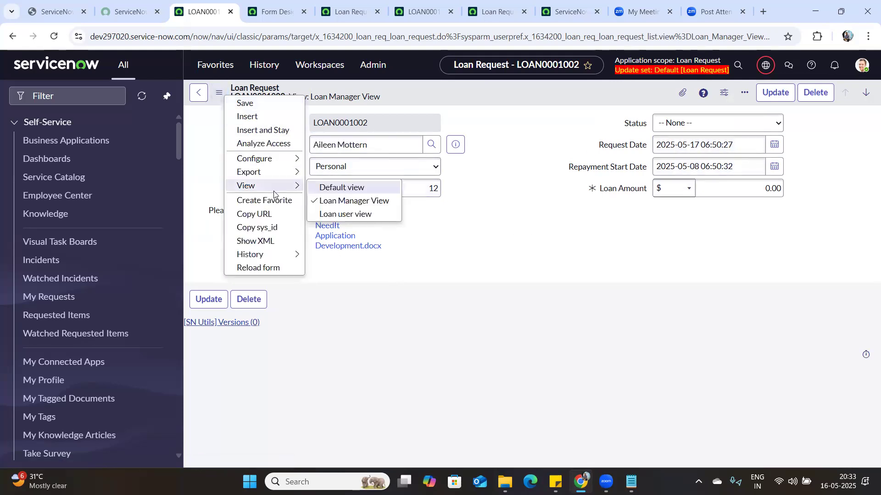
pyautogui.click(343, 214)
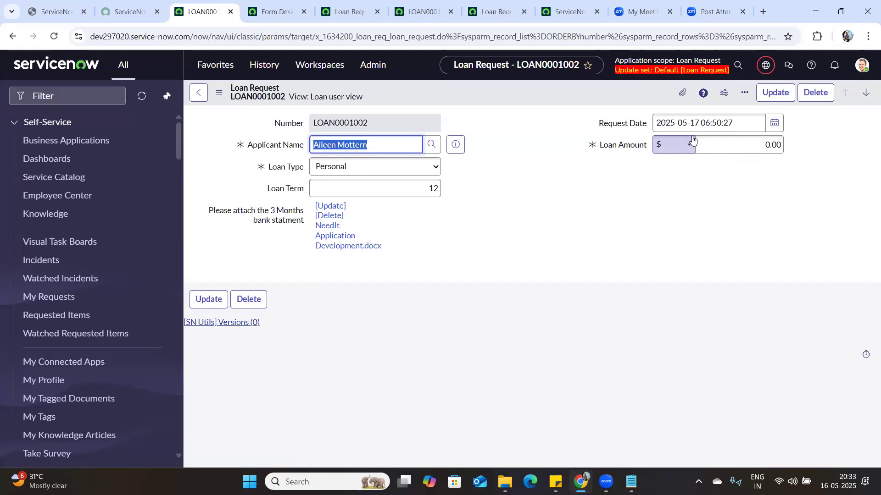
# Create and save a new form view named "Loan Agent view" for the Loan Request table in Form Design
pyautogui.click(336, 2)
pyautogui.click(275, 4)
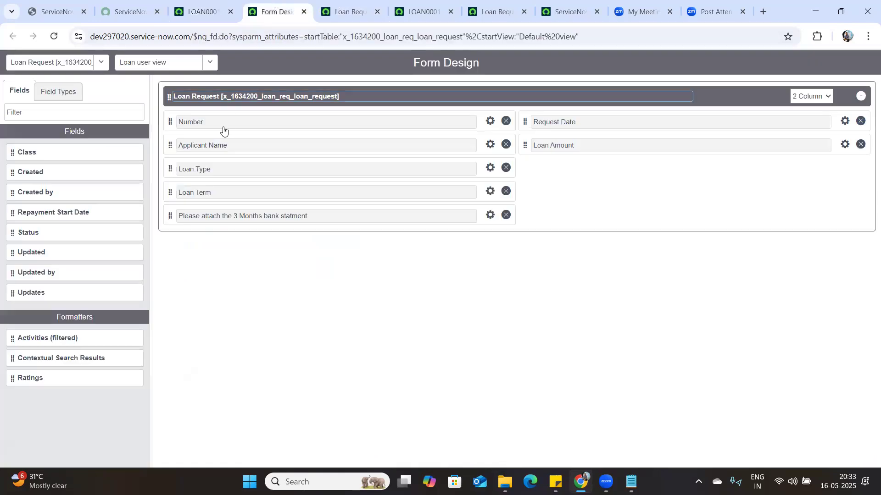
pyautogui.click(210, 62)
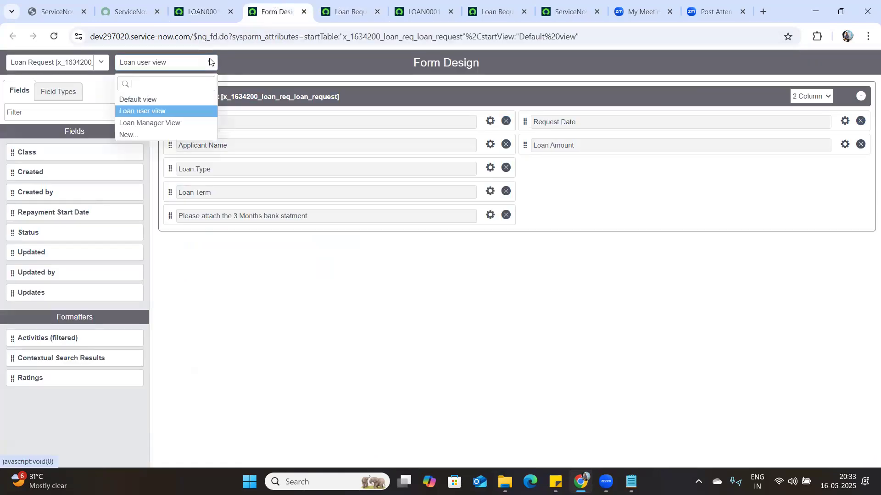
pyautogui.click(169, 134)
pyautogui.write('Loan Agent view')
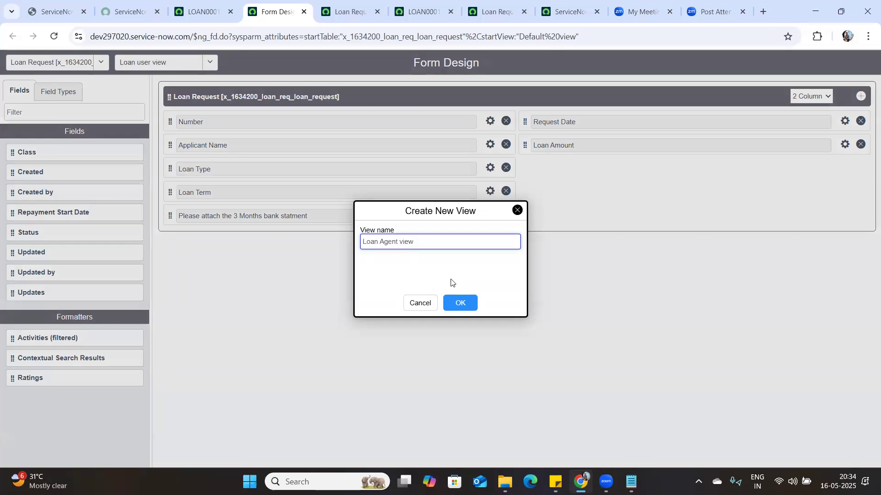
pyautogui.click(460, 302)
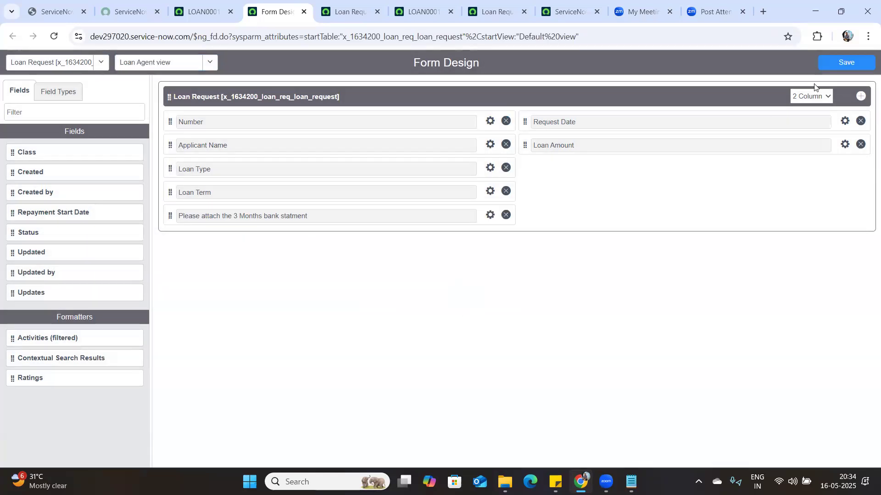
pyautogui.click(849, 64)
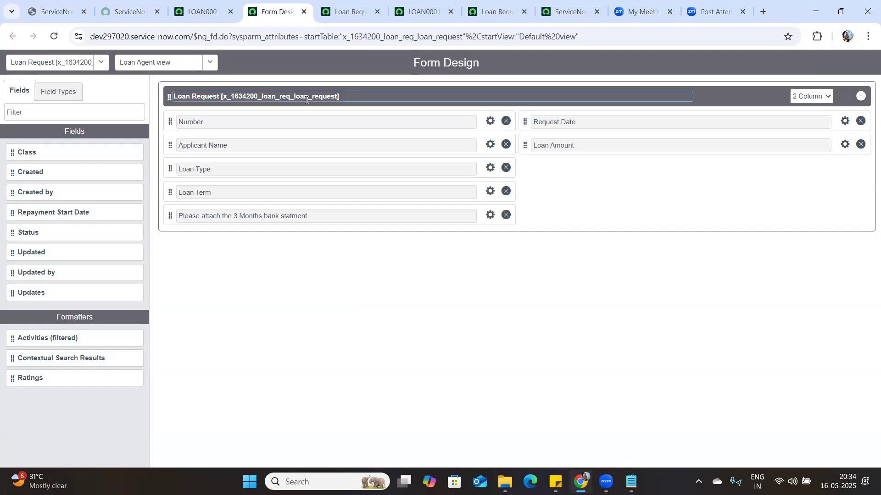
# Add the Repayment Start Date field below Loan Amount in the Loan Agent view and save the form design
pyautogui.click(202, 62)
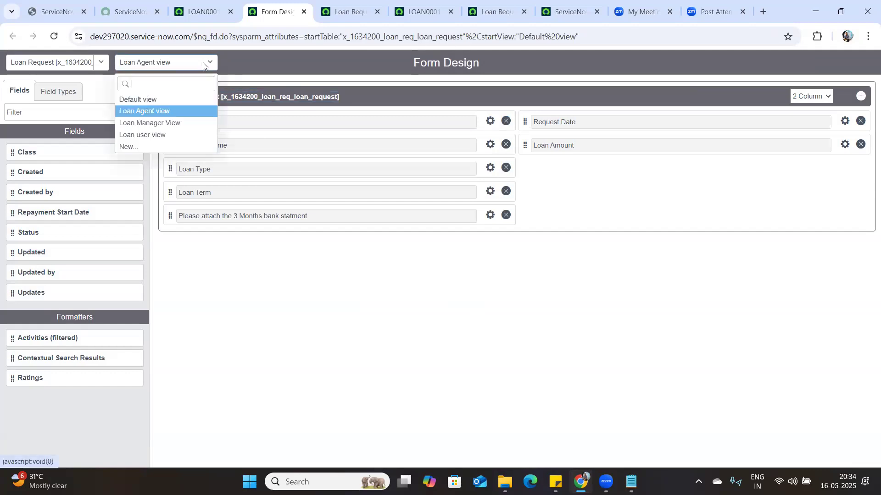
pyautogui.click(172, 112)
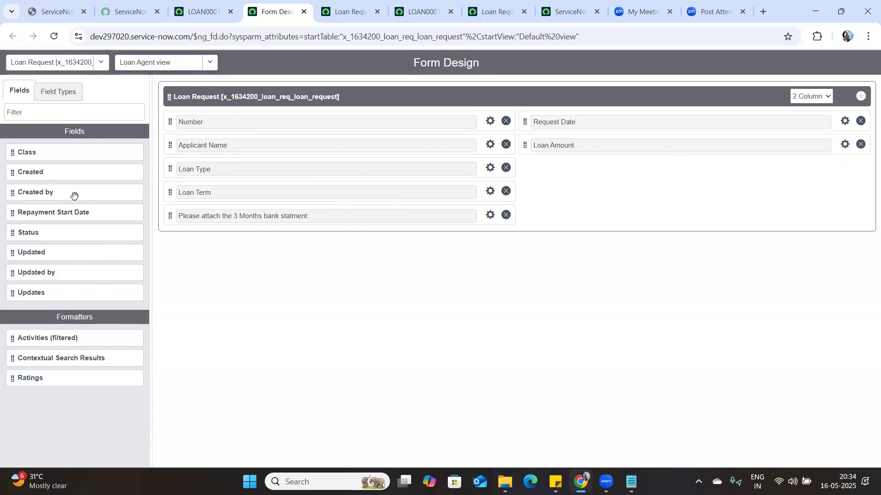
pyautogui.moveTo(75, 212); pyautogui.dragTo(559, 170)
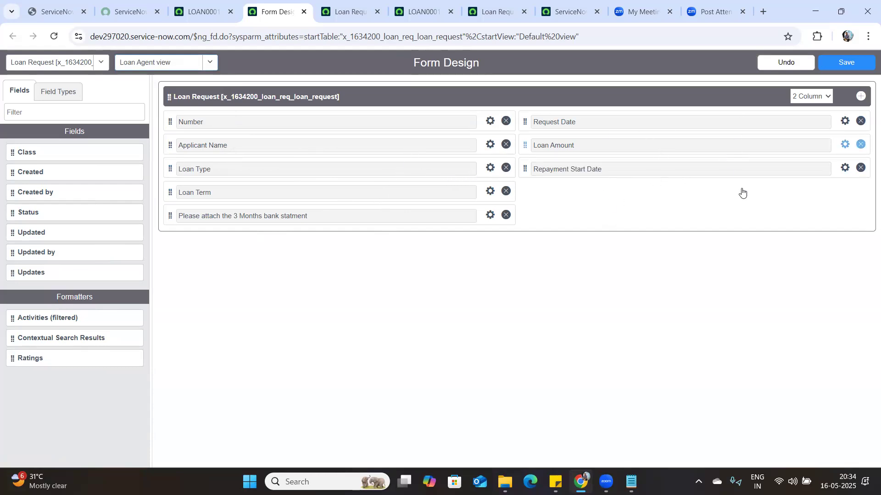
pyautogui.click(858, 61)
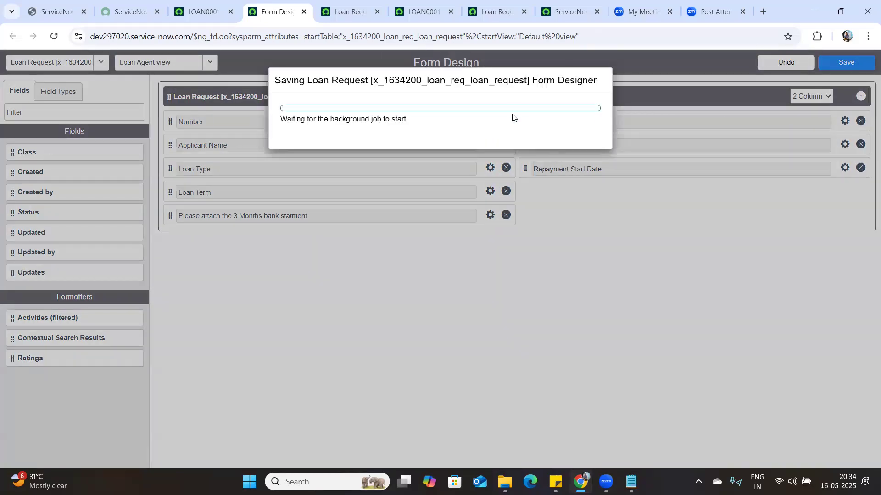
pyautogui.click(583, 145)
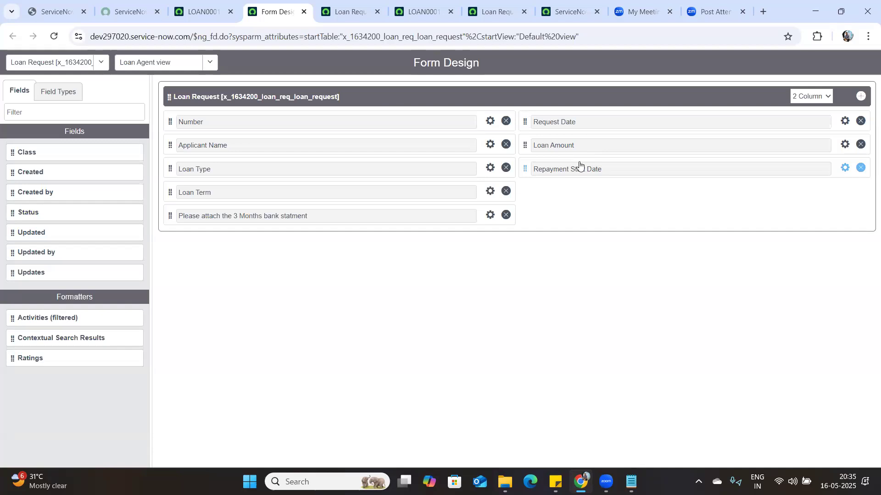
# Return to the loan request record and switch its form to the Loan Agent view
pyautogui.click(191, 2)
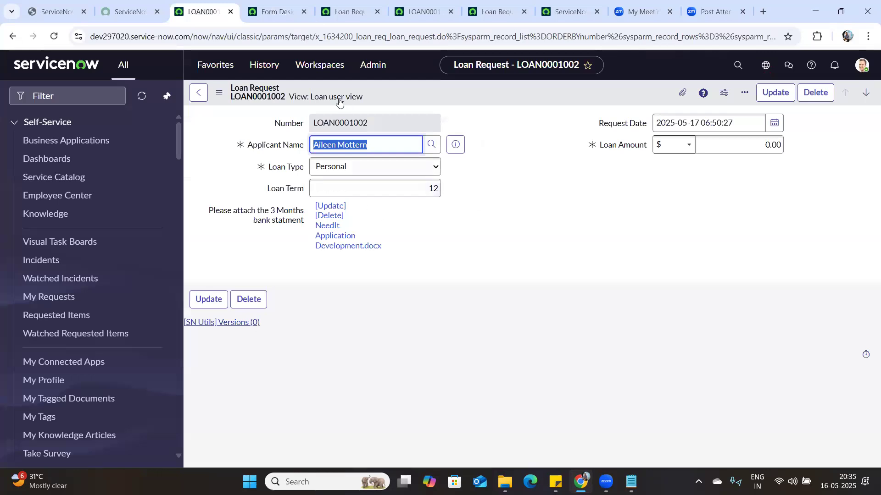
pyautogui.moveTo(313, 98); pyautogui.dragTo(342, 87)
pyautogui.click(367, 92)
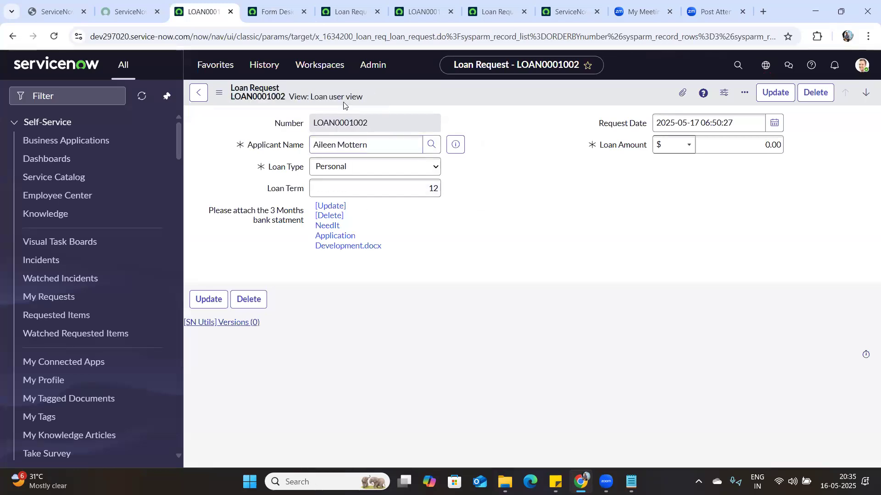
pyautogui.click(218, 93)
pyautogui.moveTo(280, 183)
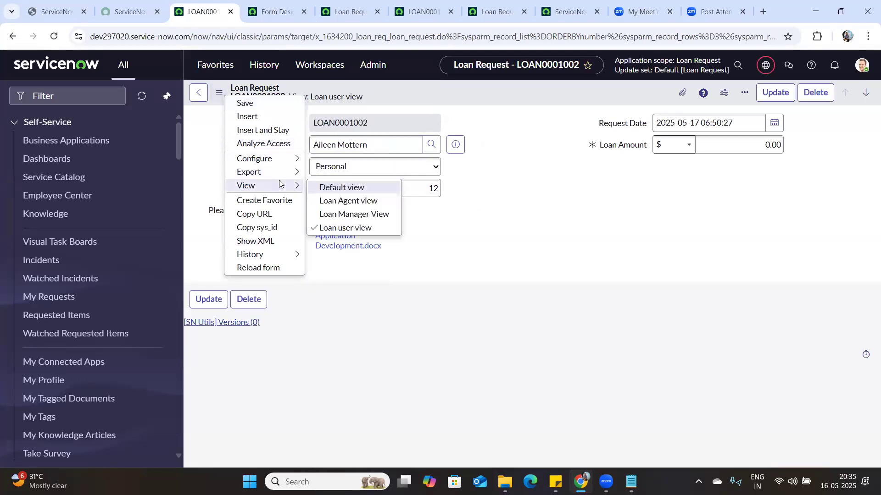
pyautogui.click(338, 204)
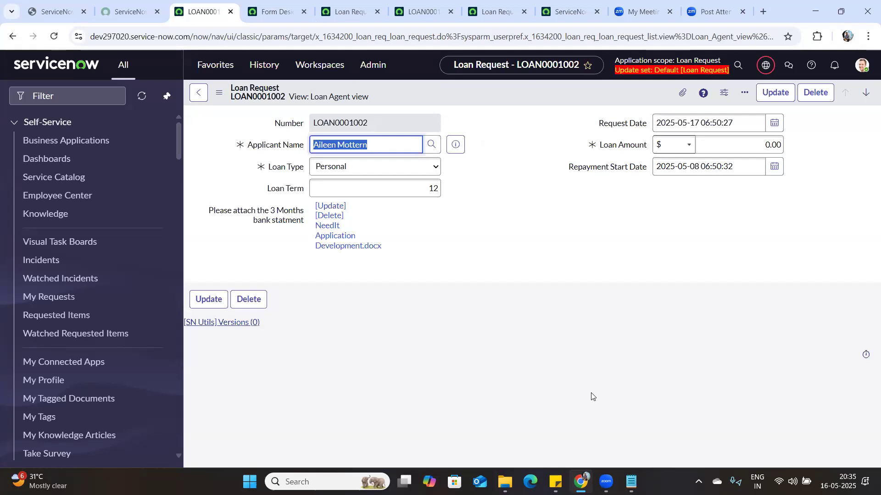
# Switch to Notepad and add the line "Based on Login user Loan Manager, Agent, User" after a blank line below the notes
pyautogui.hotkey('alt', 'Tab')
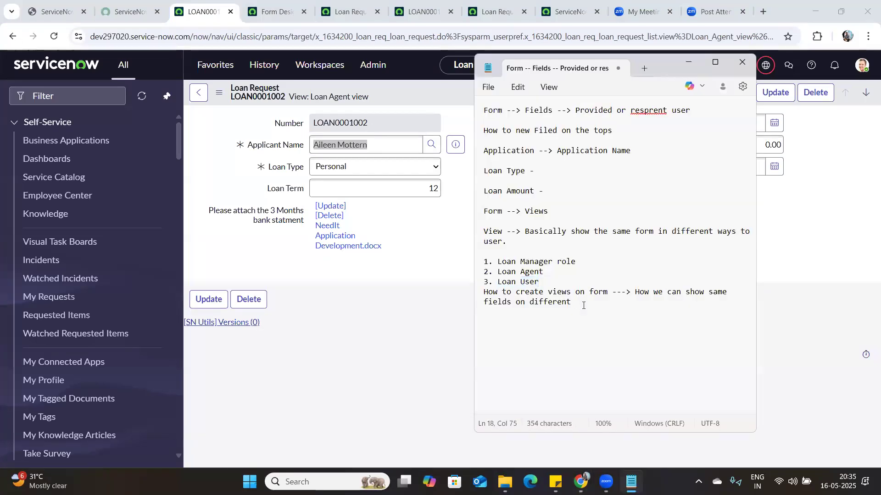
pyautogui.press('Return')
pyautogui.press('Return')
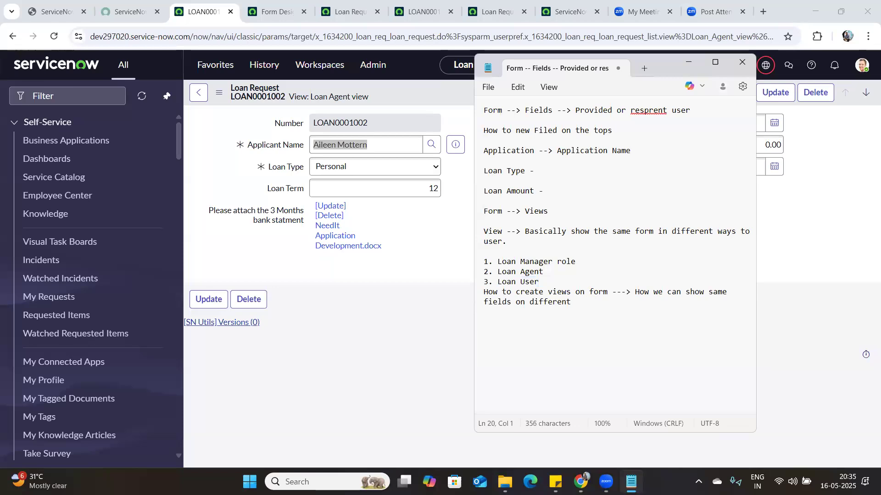
pyautogui.write('Based on Login user Loan Manager')
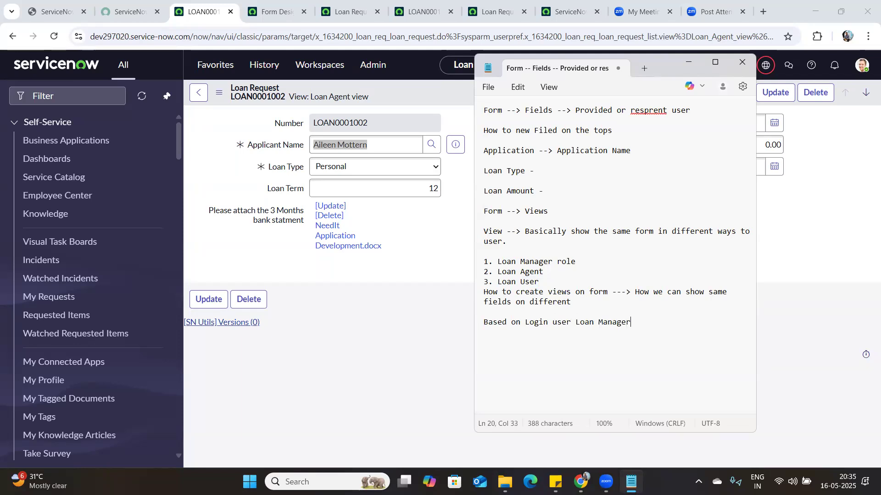
pyautogui.write(', Age')
pyautogui.press('BackSpace')
pyautogui.write('ent')
pyautogui.press('BackSpace')
pyautogui.press('BackSpace')
pyautogui.write('nt,')
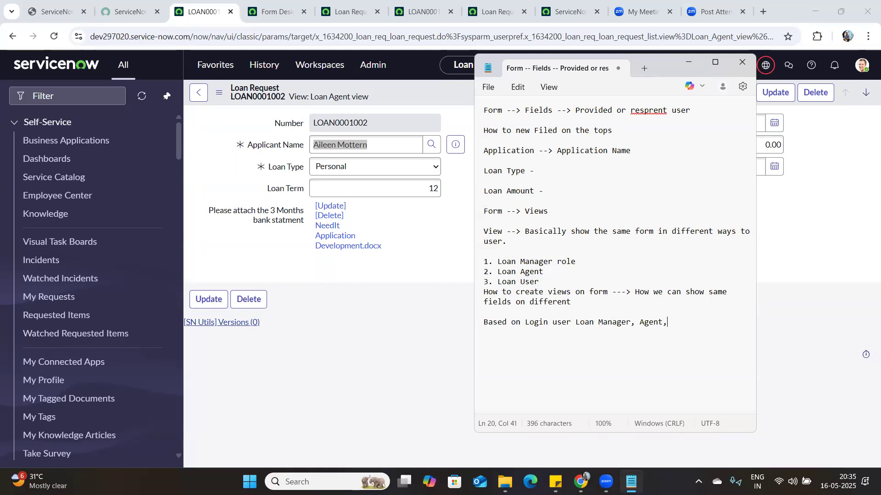
pyautogui.write(' User')
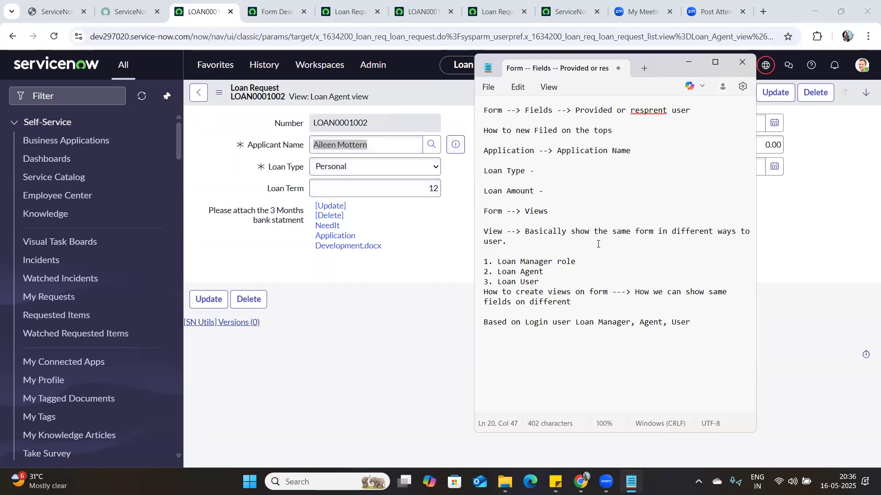
# Review the "Form --> Views" note and the curriculum's Forms lesson, and open the loan request's form context menu
pyautogui.moveTo(567, 213); pyautogui.dragTo(484, 212)
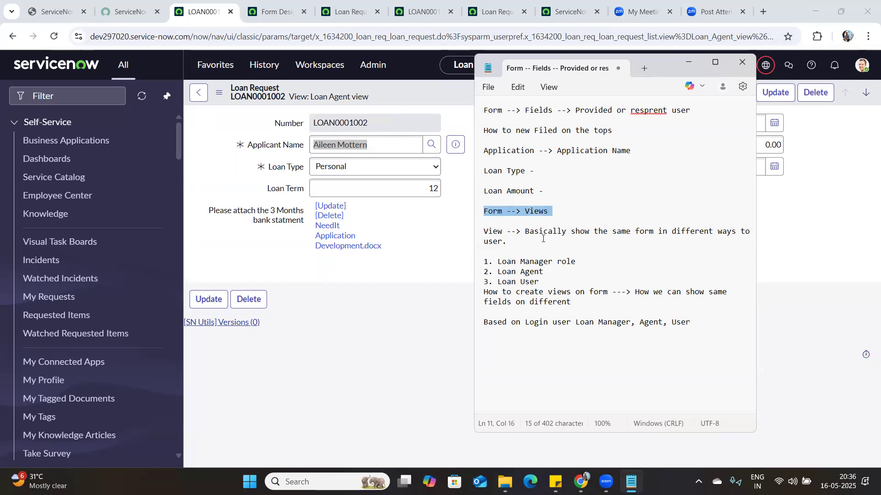
pyautogui.click(71, 2)
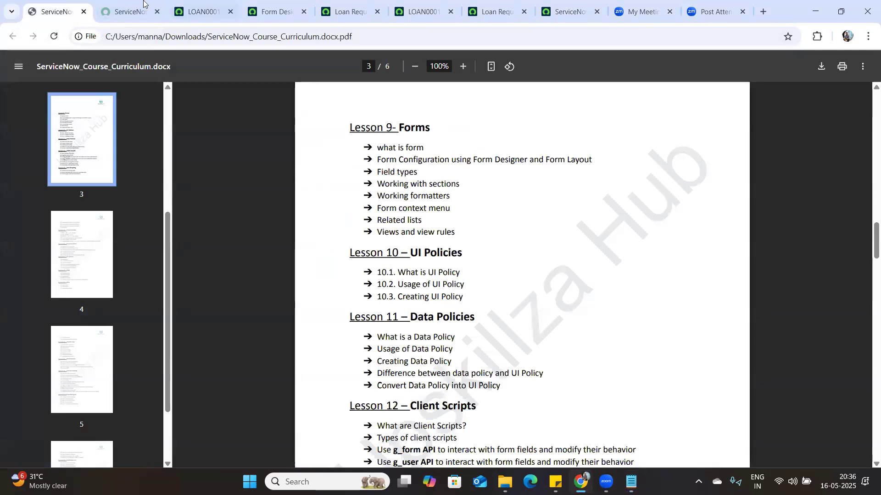
pyautogui.click(211, 4)
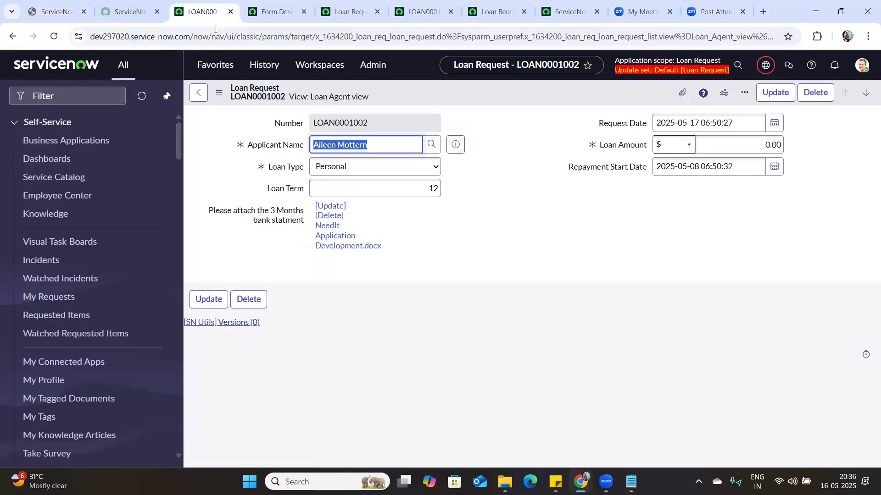
pyautogui.click(226, 92)
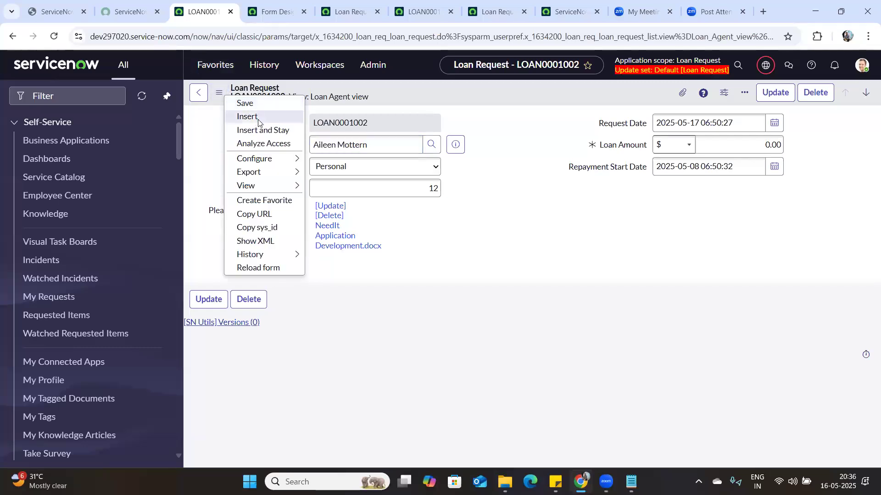
pyautogui.moveTo(278, 173)
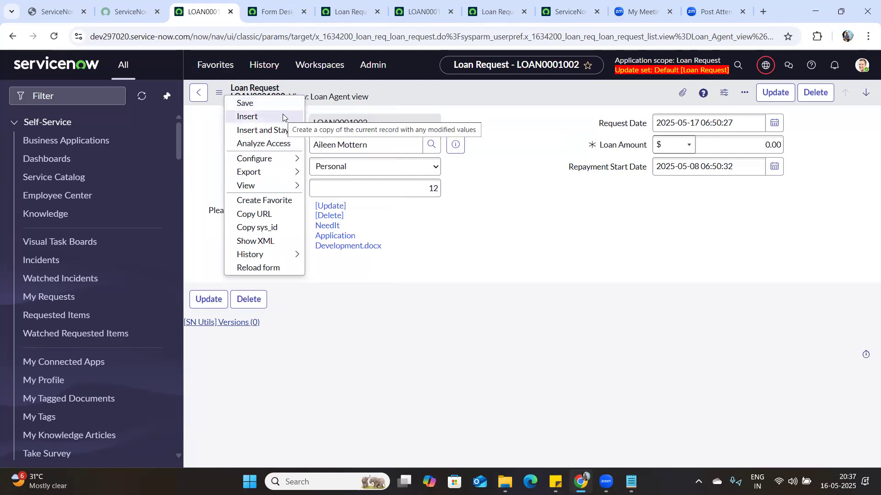
# Switch to Notepad and add the line "Insert --> It will be Insert Duplicate record in to database with information" at the end of the notes
pyautogui.click(620, 417)
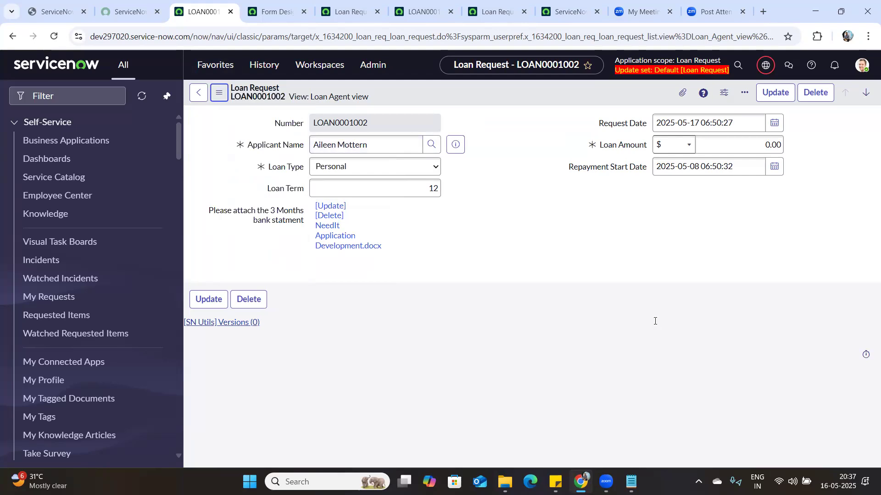
pyautogui.hotkey('alt', 'Tab')
pyautogui.write('Inset')
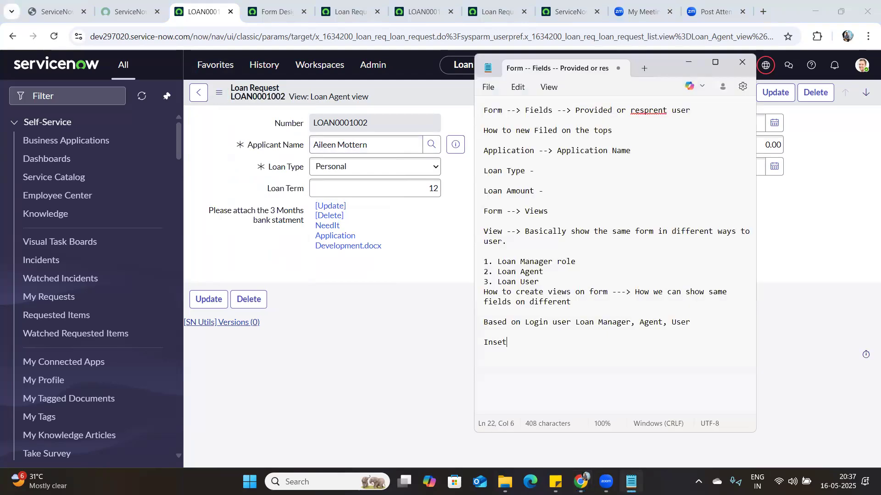
pyautogui.press('BackSpace')
pyautogui.write('rt --> It wil')
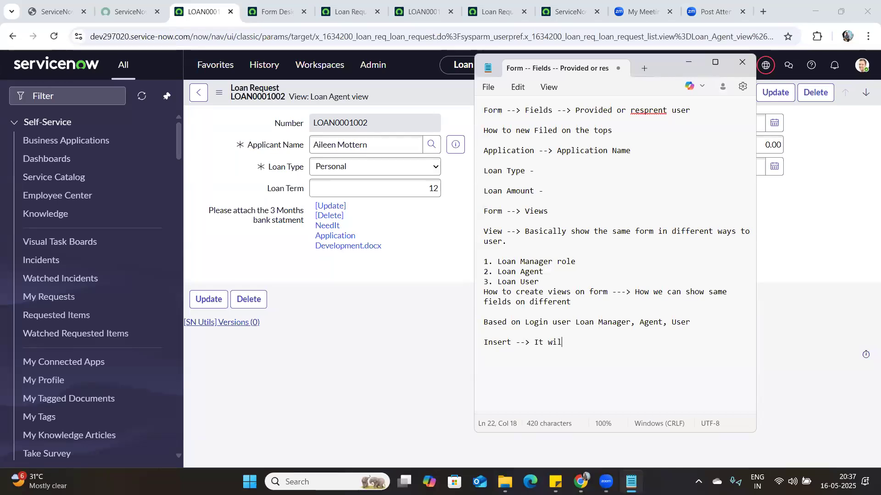
pyautogui.write('l be Insery')
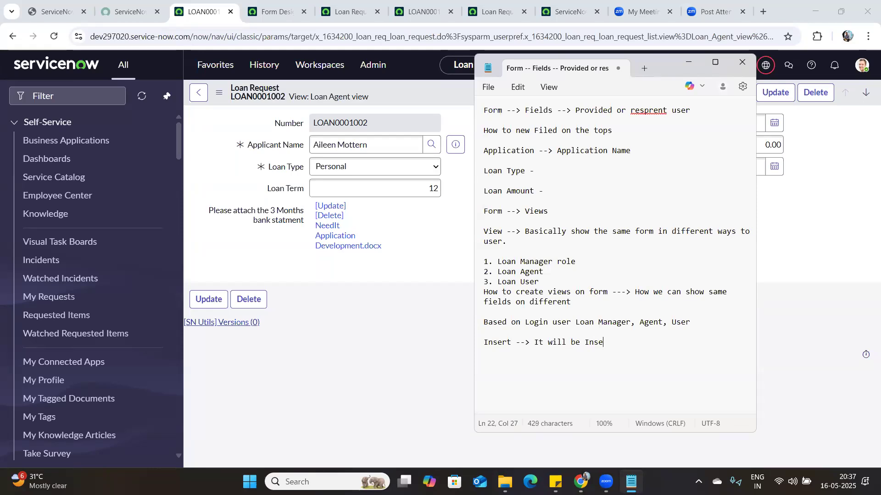
pyautogui.press('BackSpace')
pyautogui.press('BackSpace')
pyautogui.write('t Duplicate record ')
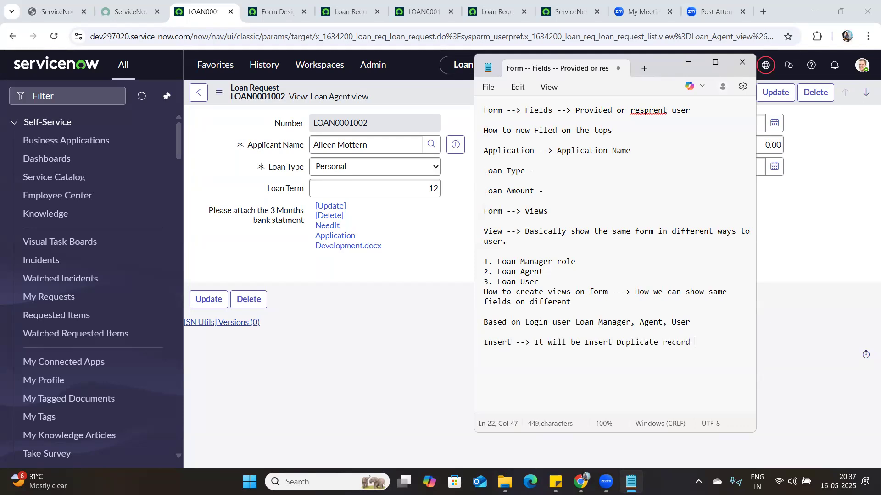
pyautogui.write('in to dta')
pyautogui.press('BackSpace')
pyautogui.write('ate record in to database with')
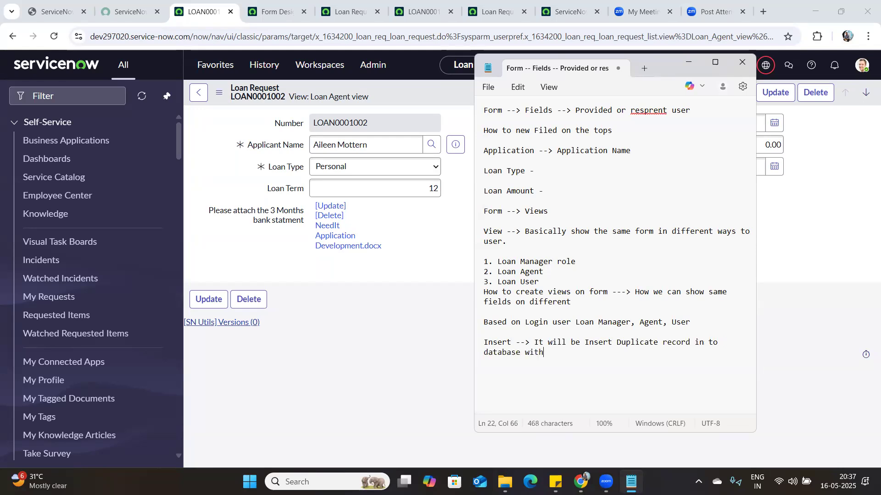
pyautogui.write(' information')
# Insert a copy of the loan request open in the Loan Agent view and refresh the Loan Requests list
pyautogui.click(226, 91)
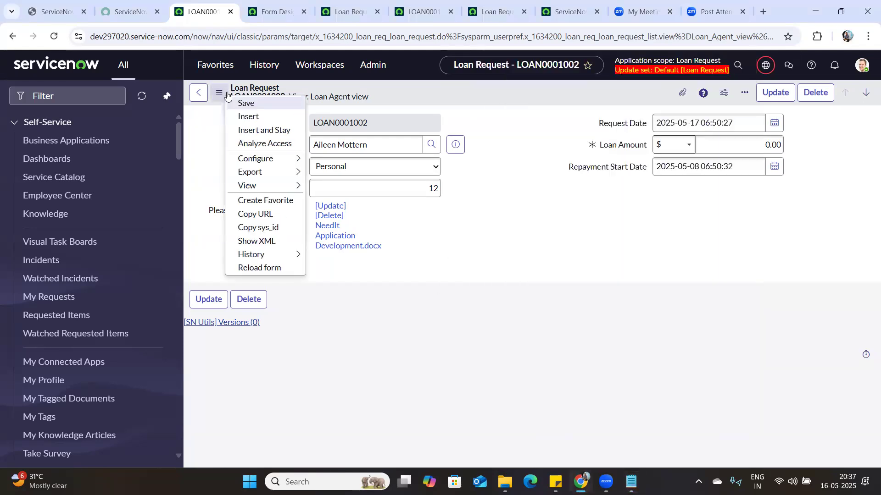
pyautogui.click(247, 118)
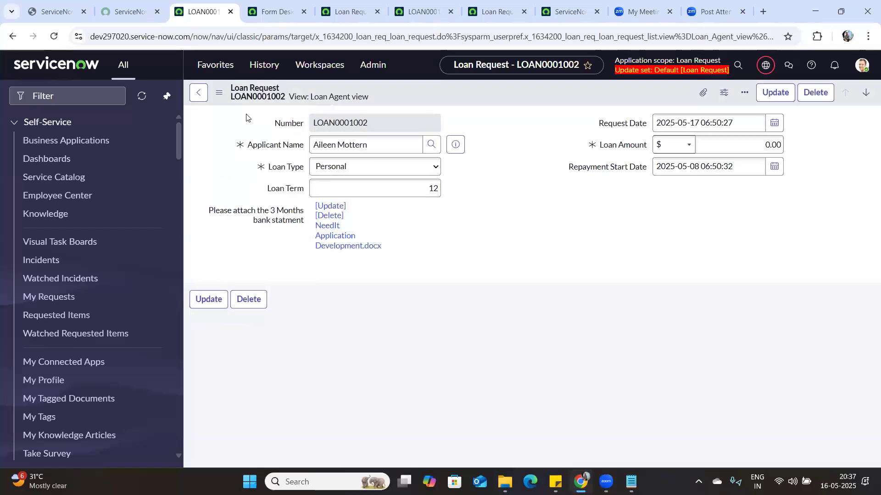
pyautogui.click(342, 15)
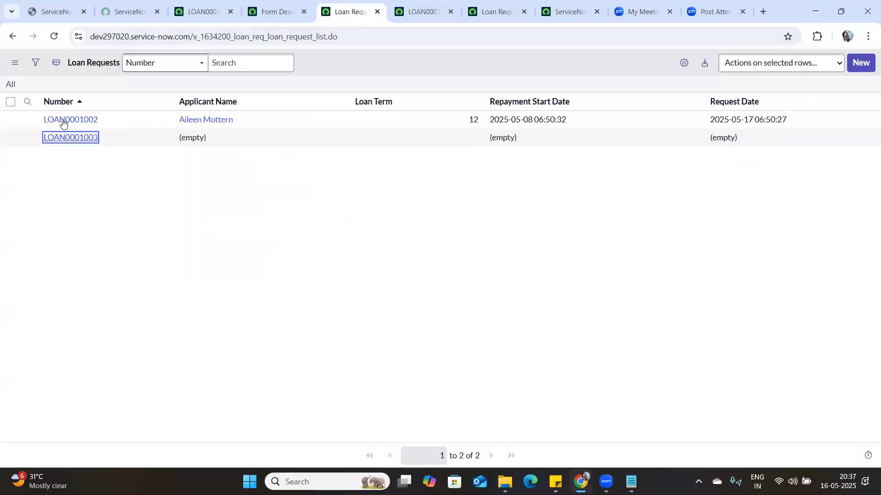
pyautogui.click(53, 36)
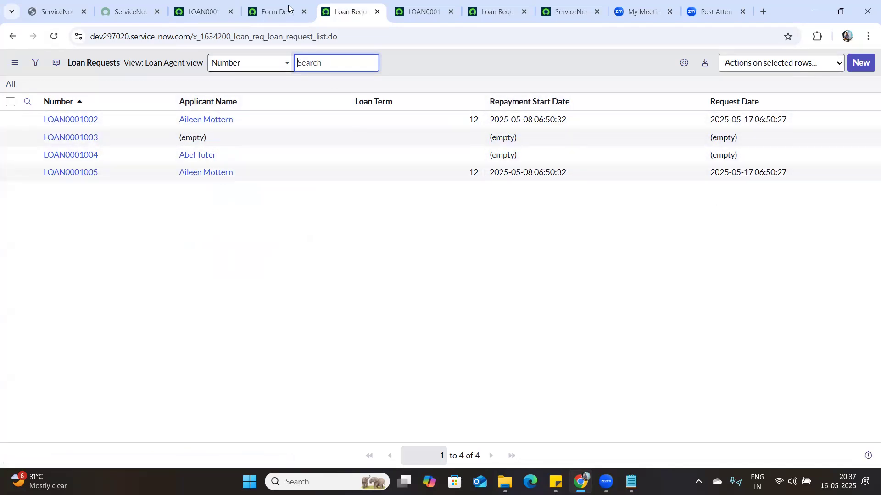
# Switch to the loan request open in its default view and examine the Insert and Stay option
pyautogui.click(414, 14)
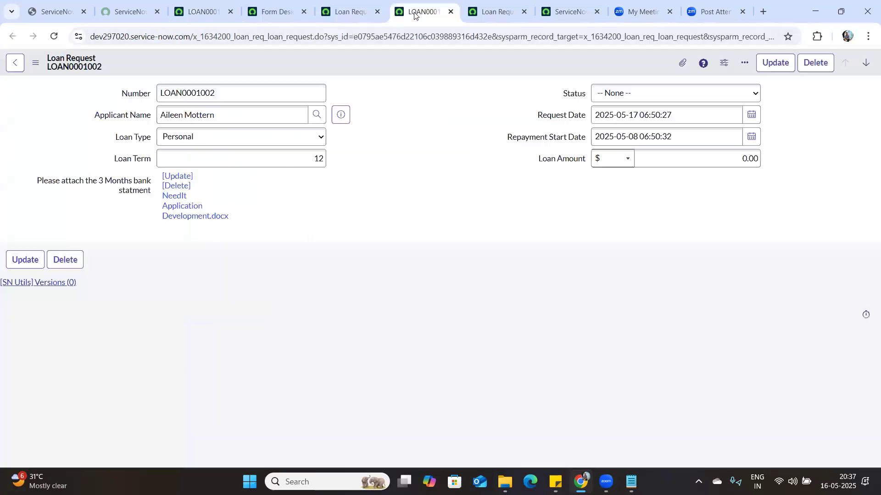
pyautogui.click(36, 64)
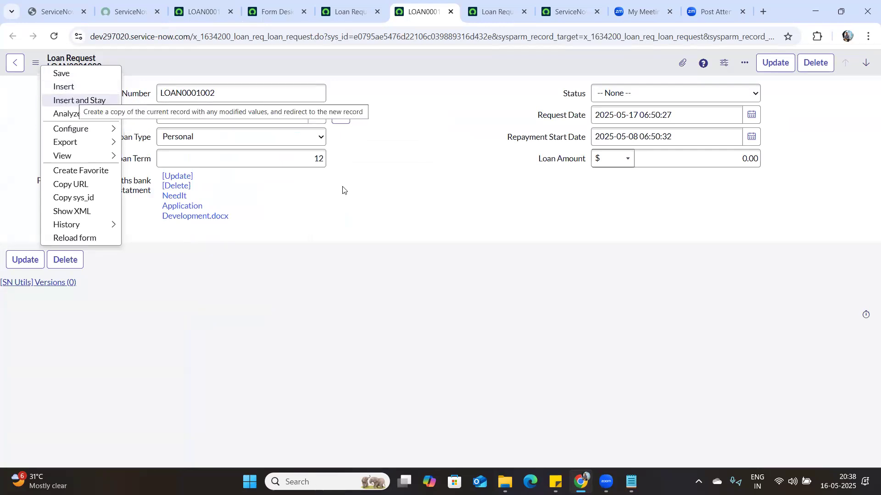
pyautogui.press('Escape')
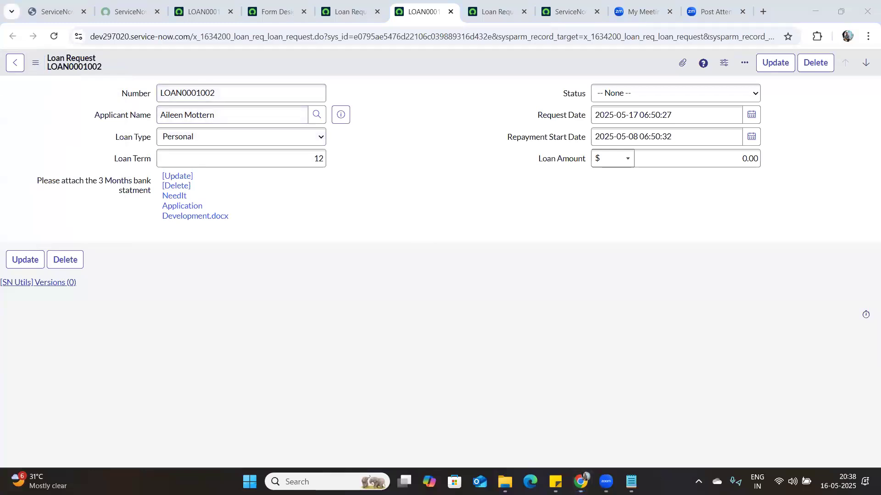
# Extend the Insert note in Notepad with "--> form is getting closed. but in stay. duplicate record ok but it stays on form"
pyautogui.click(633, 480)
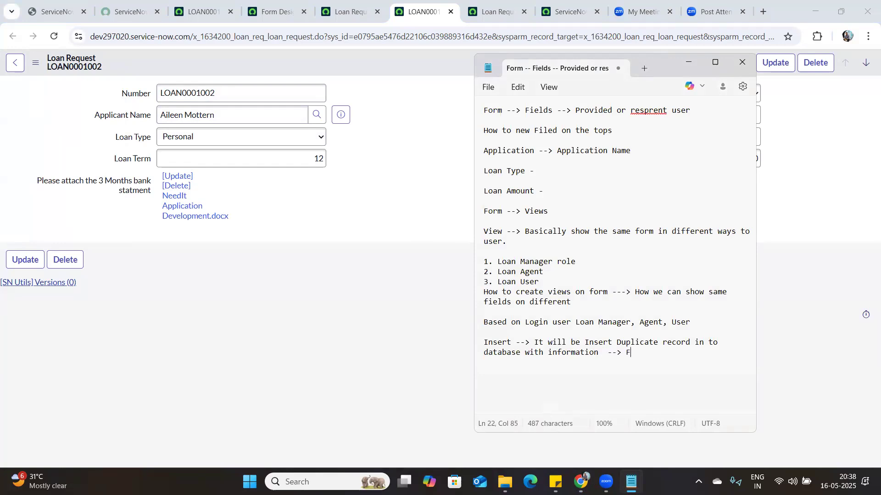
pyautogui.press('BackSpace')
pyautogui.press('BackSpace')
pyautogui.write('form is getting closed')
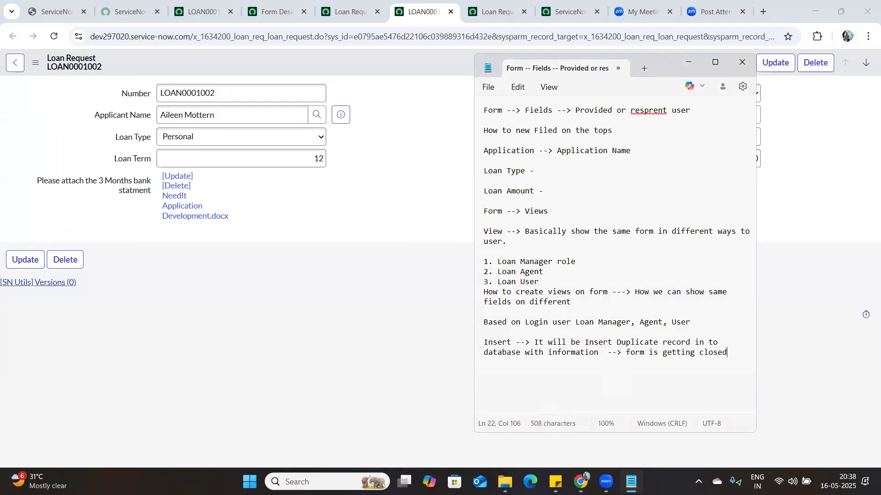
pyautogui.write('. bu')
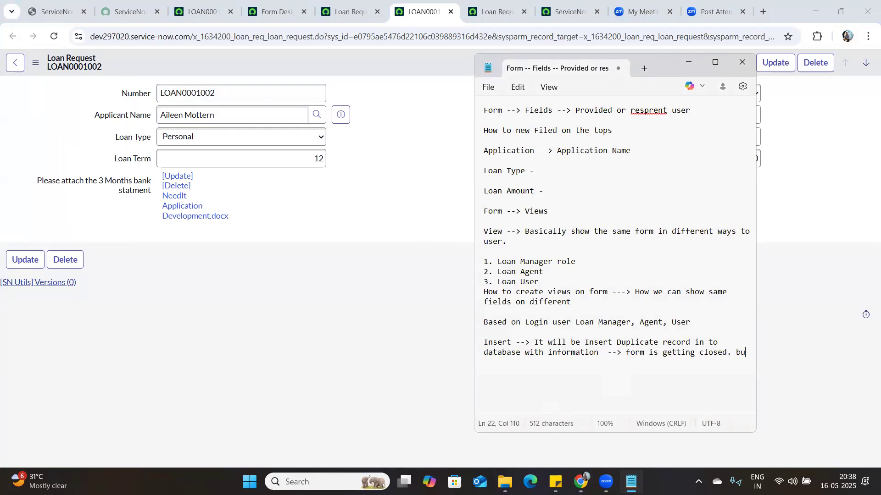
pyautogui.write('t in sta')
pyautogui.write('y. d')
pyautogui.write('upl')
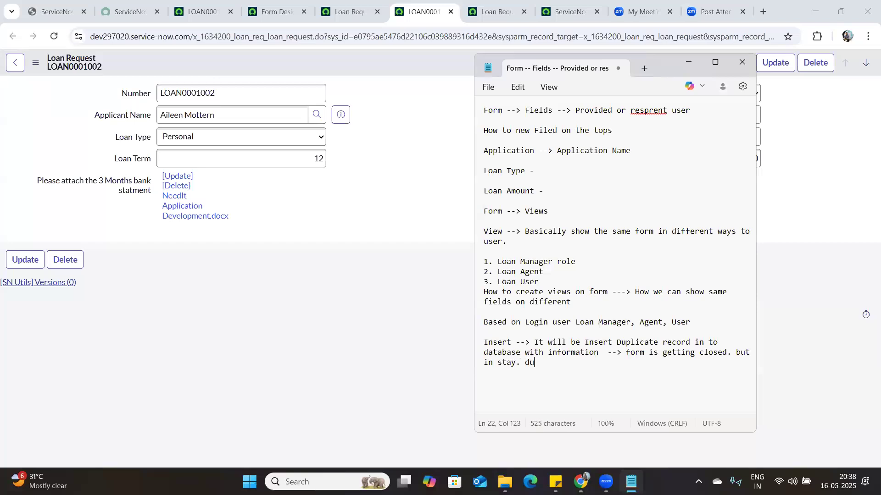
pyautogui.write('icat')
pyautogui.press('BackSpace')
pyautogui.write('e record ok but ')
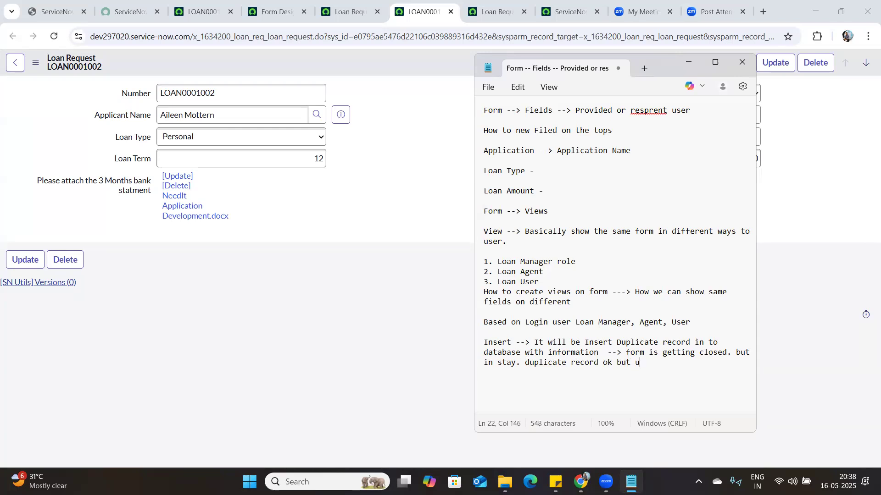
pyautogui.write('it')
pyautogui.write('stays on form')
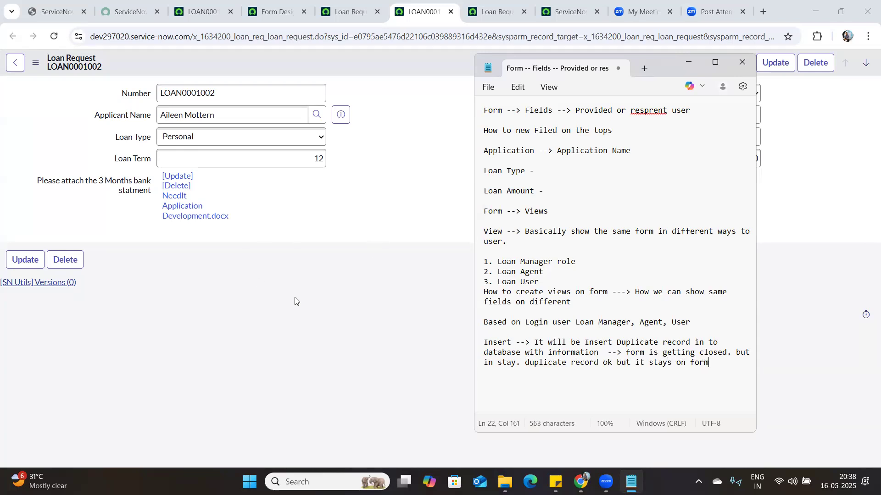
# Return to the loan request in its default view and duplicate it with Insert
pyautogui.click(327, 224)
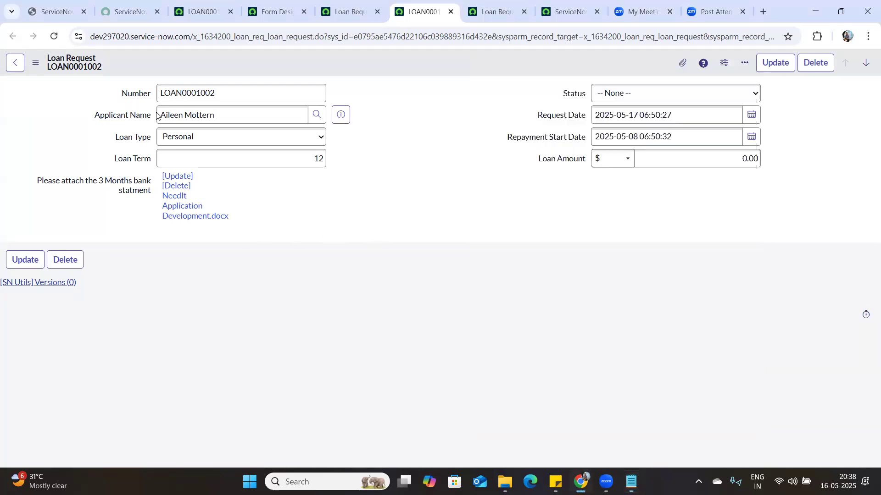
pyautogui.click(35, 63)
pyautogui.click(52, 86)
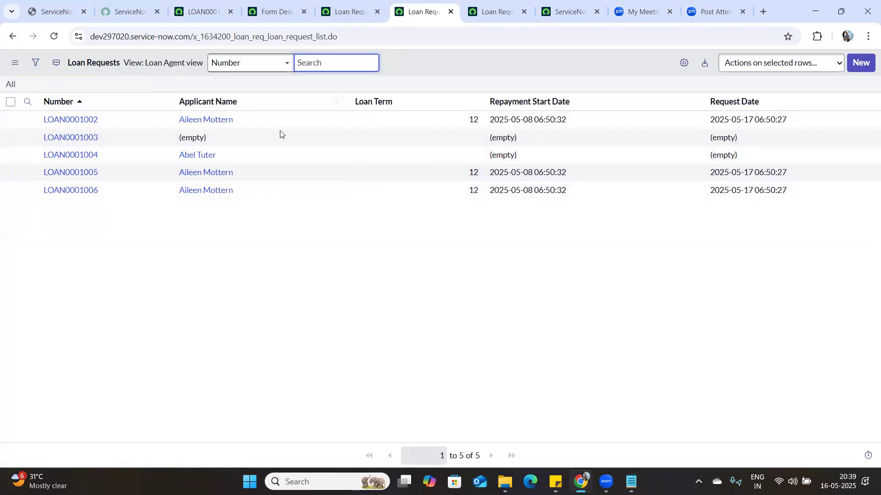
# Open the first loan request in the list and duplicate it with Insert and Stay
pyautogui.click(95, 120)
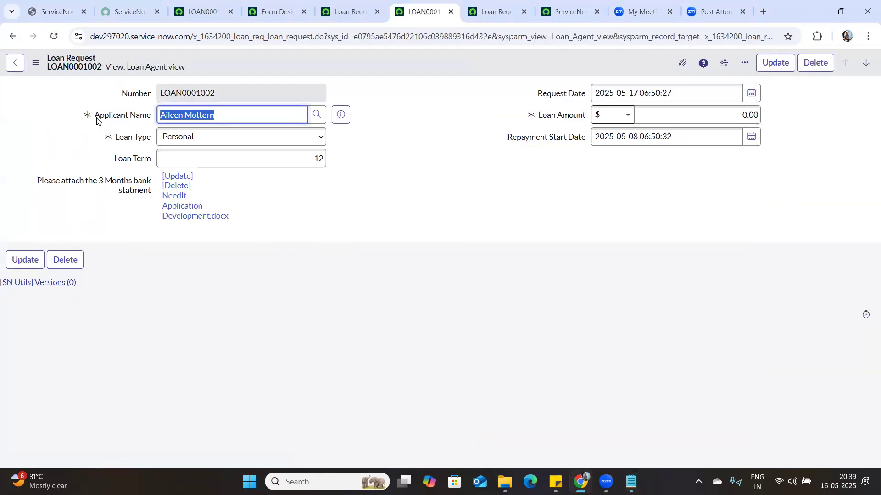
pyautogui.click(35, 65)
pyautogui.click(34, 65)
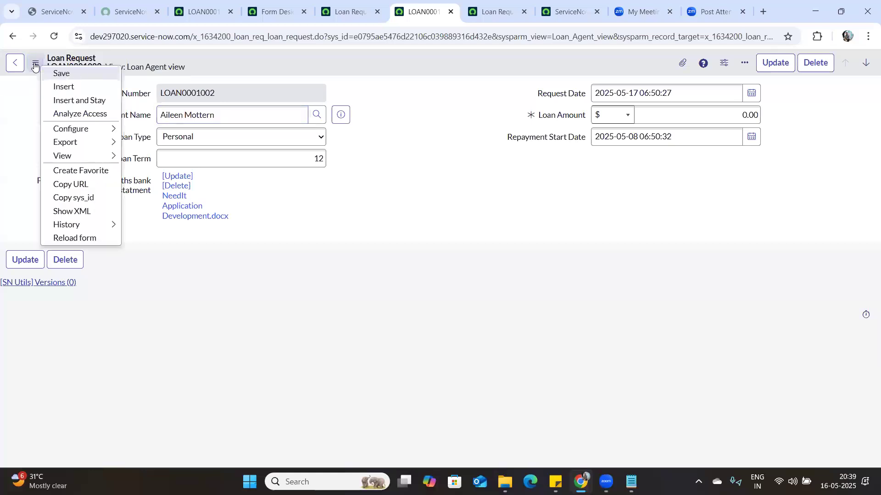
pyautogui.click(66, 100)
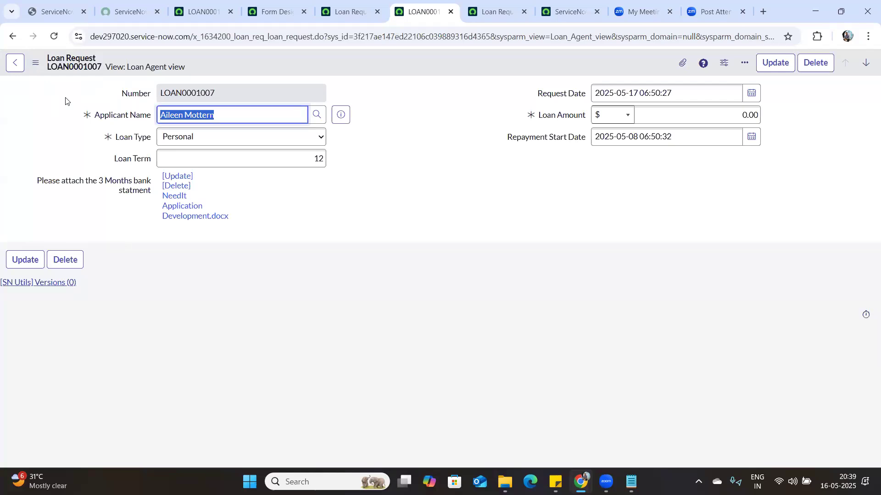
# Switch to the other Loan Requests list and refresh it to check for the duplicated records
pyautogui.click(344, 10)
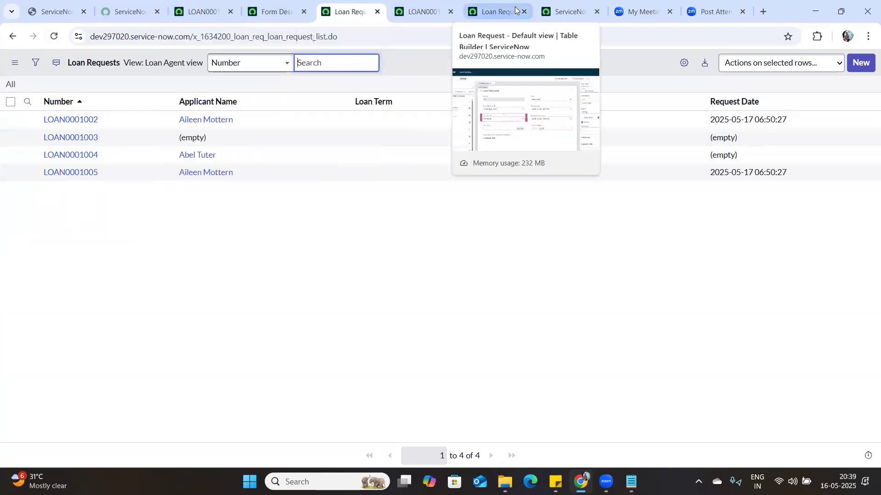
pyautogui.click(493, 12)
pyautogui.click(345, 11)
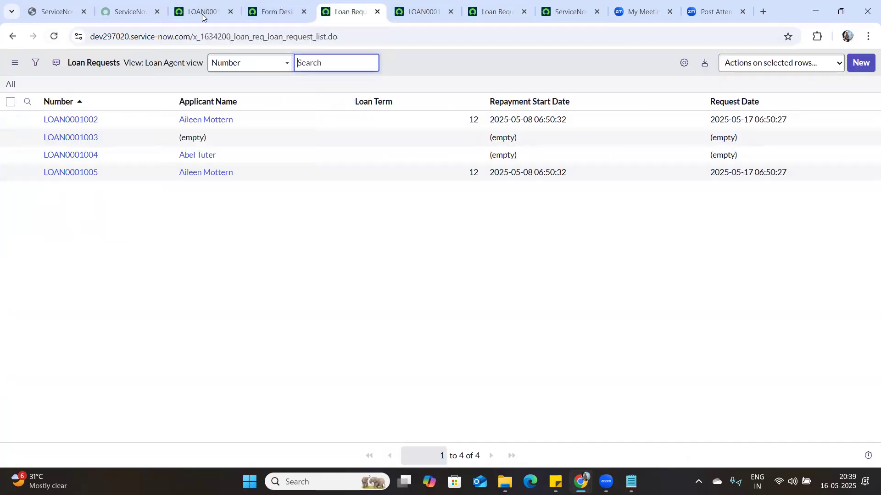
pyautogui.click(54, 37)
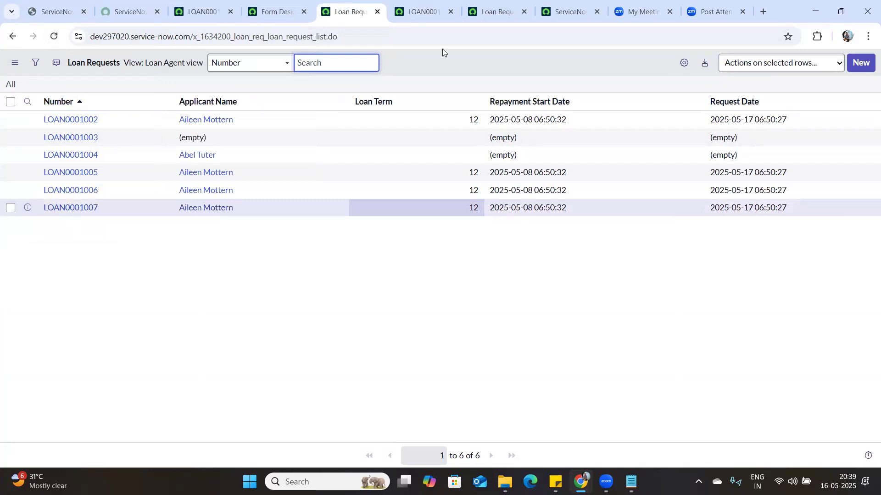
# Return to the newly duplicated loan request and launch Analyze Access for it
pyautogui.click(408, 17)
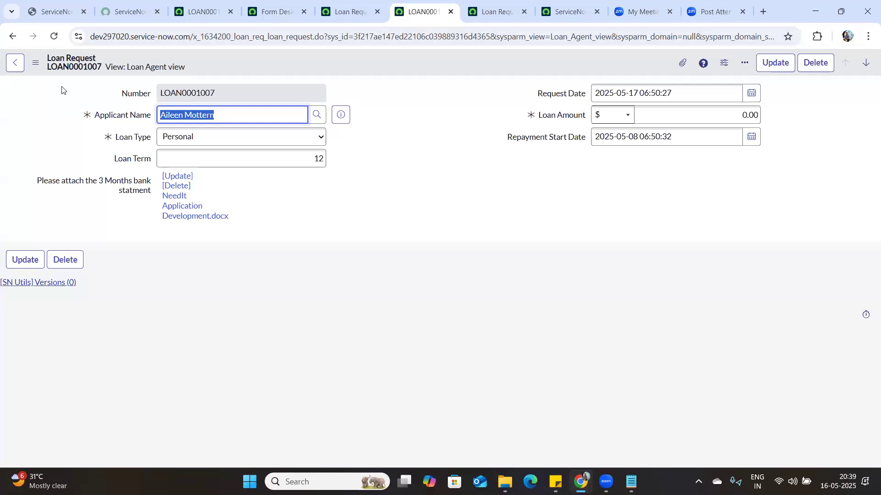
pyautogui.click(36, 62)
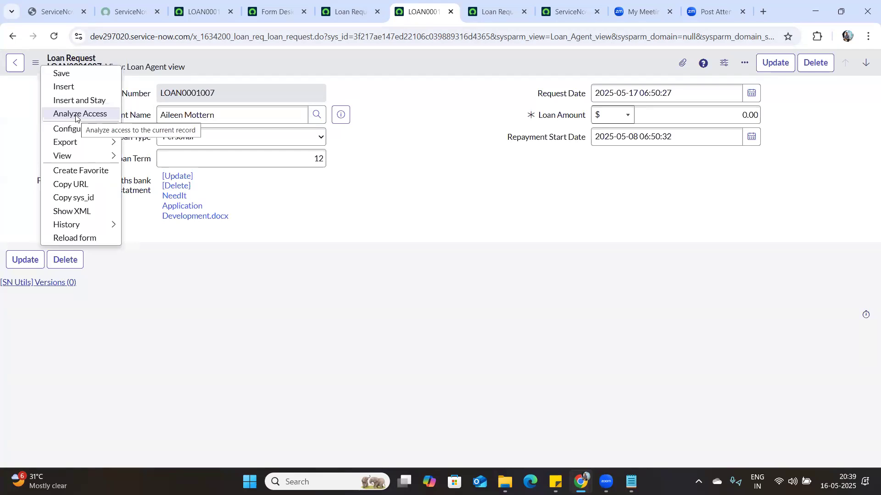
pyautogui.click(75, 114)
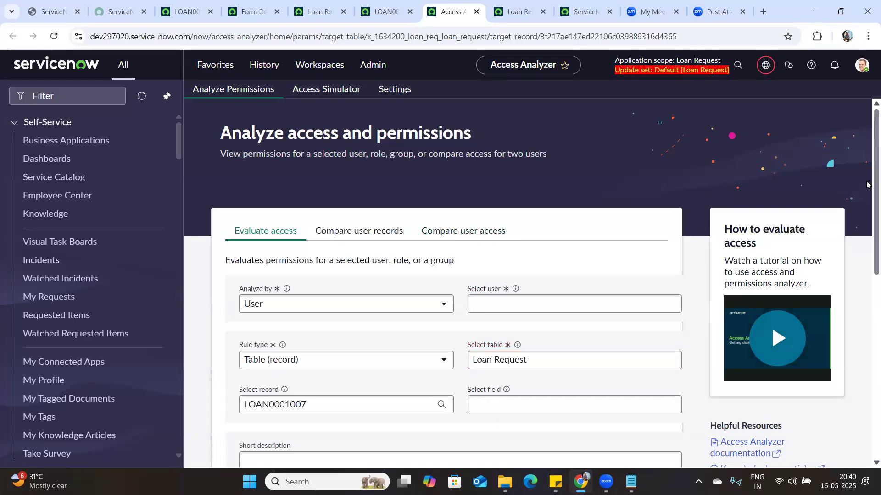
# Check which loan request records are available for the access analysis
pyautogui.scroll(-3, 868, 191)
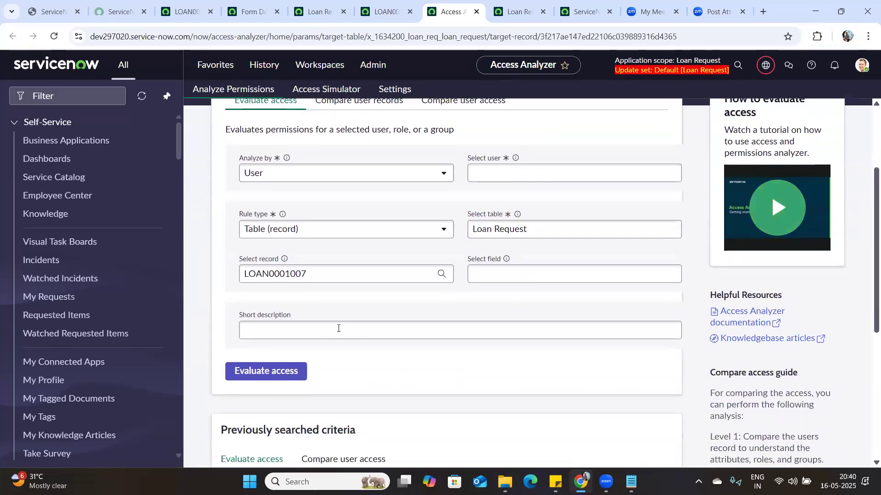
pyautogui.click(326, 274)
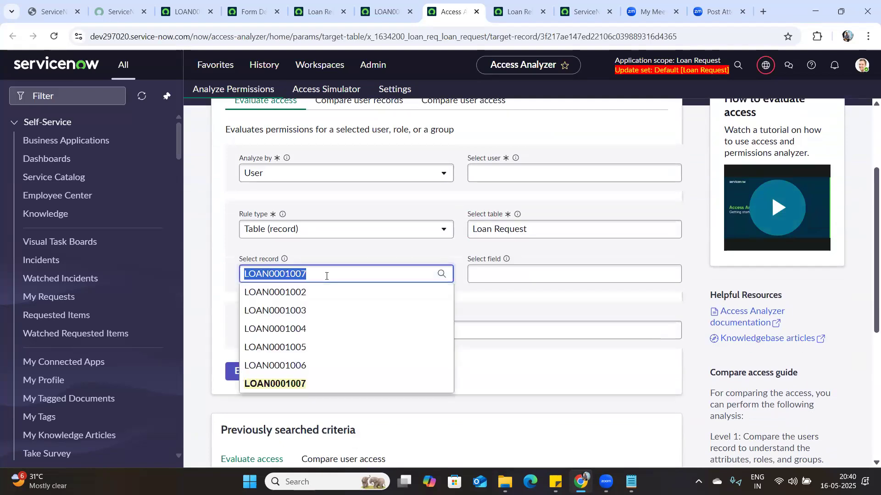
pyautogui.click(375, 255)
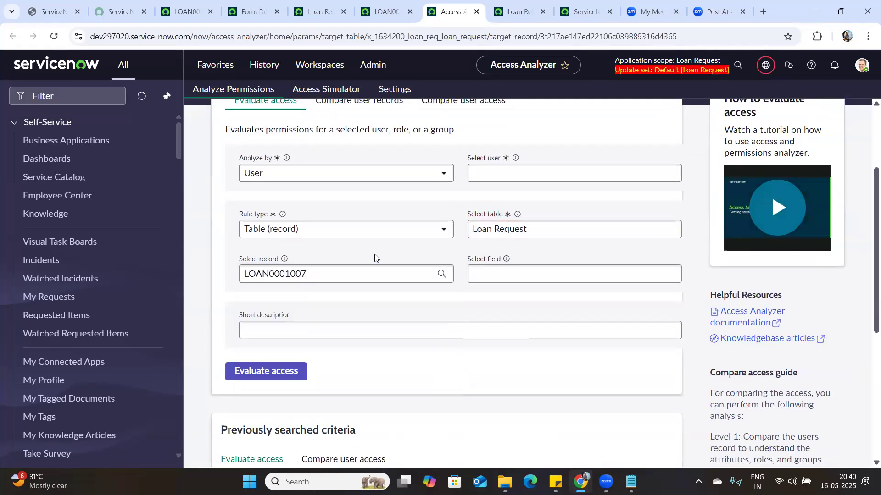
# Try to find the user to analyze by searching for "admin"
pyautogui.click(499, 177)
pyautogui.write('sf')
pyautogui.write('d')
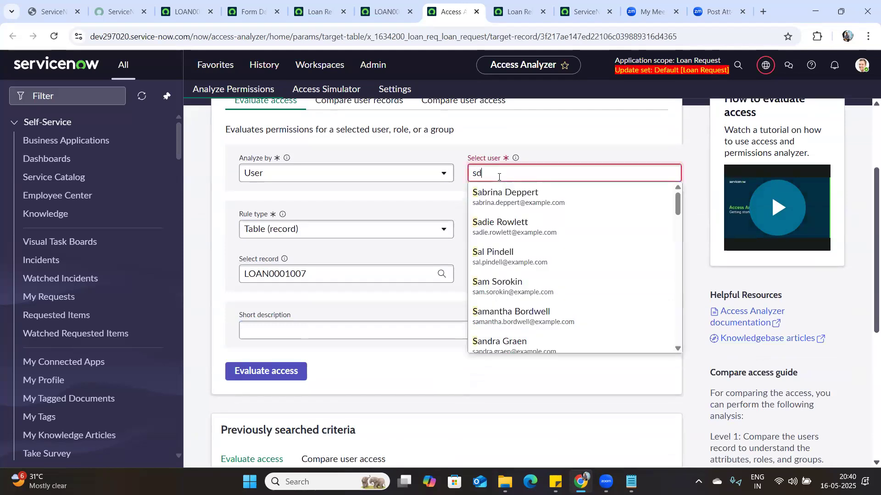
pyautogui.write('admin')
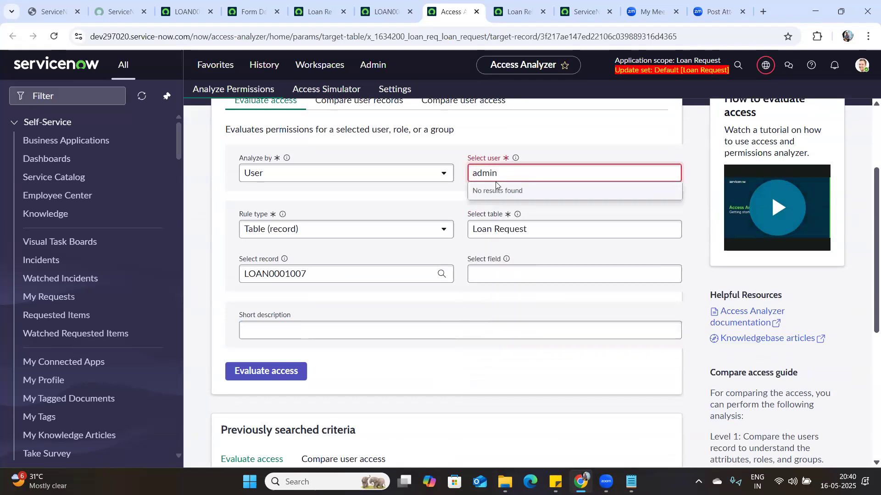
pyautogui.press('BackSpace')
pyautogui.press('BackSpace')
pyautogui.press('BackSpace')
pyautogui.press('BackSpace')
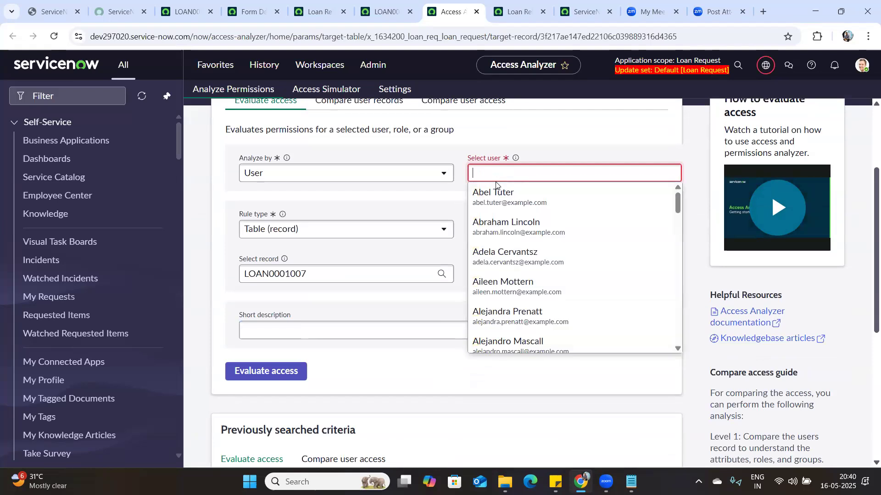
# Search the users for "sys" and select System Administrator as the user to analyze
pyautogui.click(861, 65)
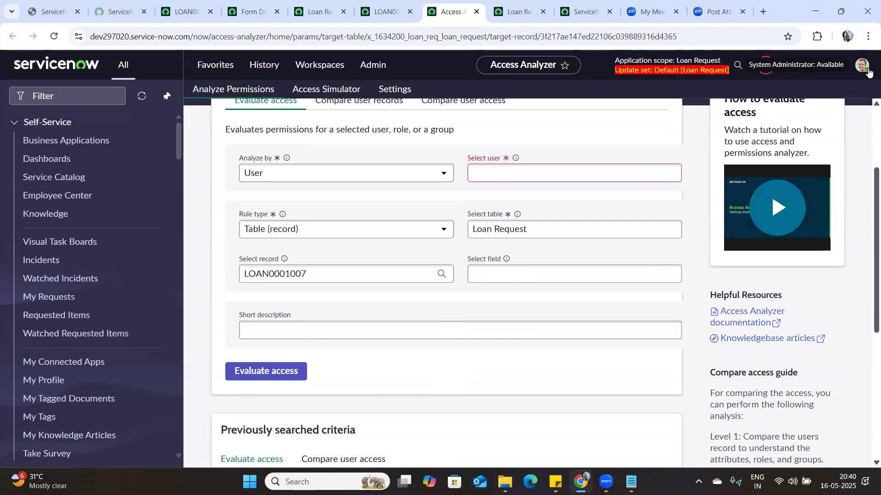
pyautogui.click(577, 170)
pyautogui.write('su')
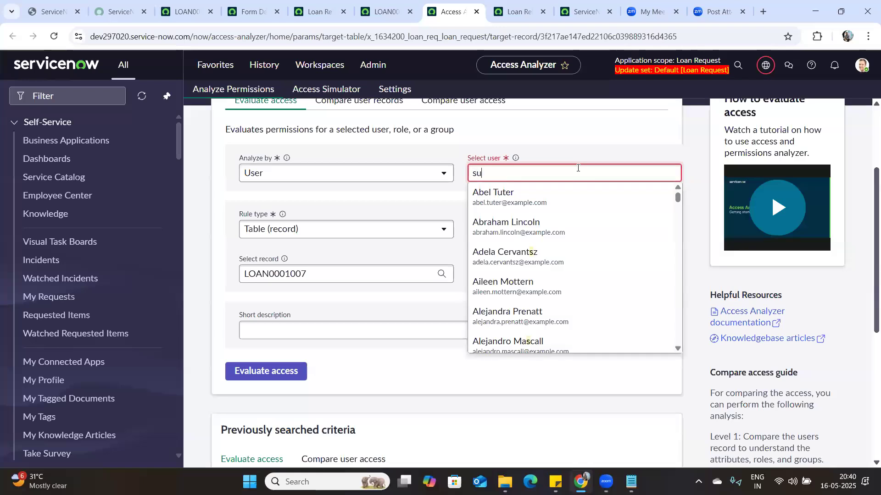
pyautogui.press('BackSpace')
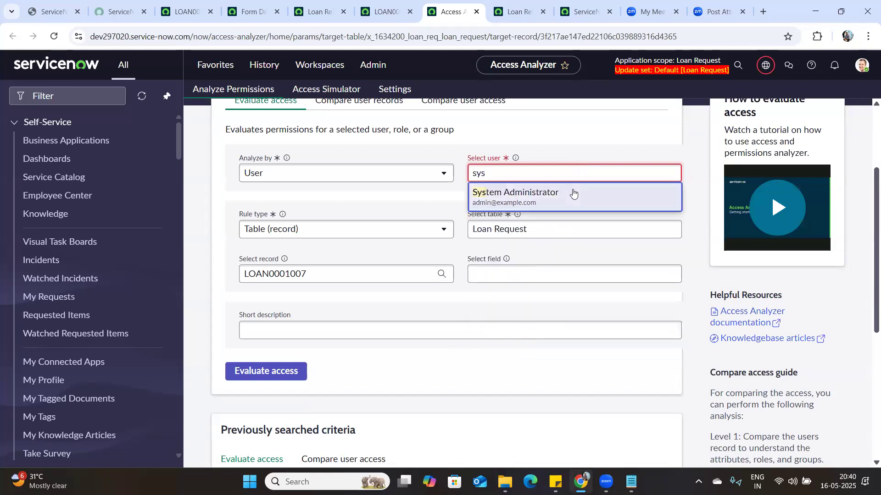
pyautogui.click(573, 193)
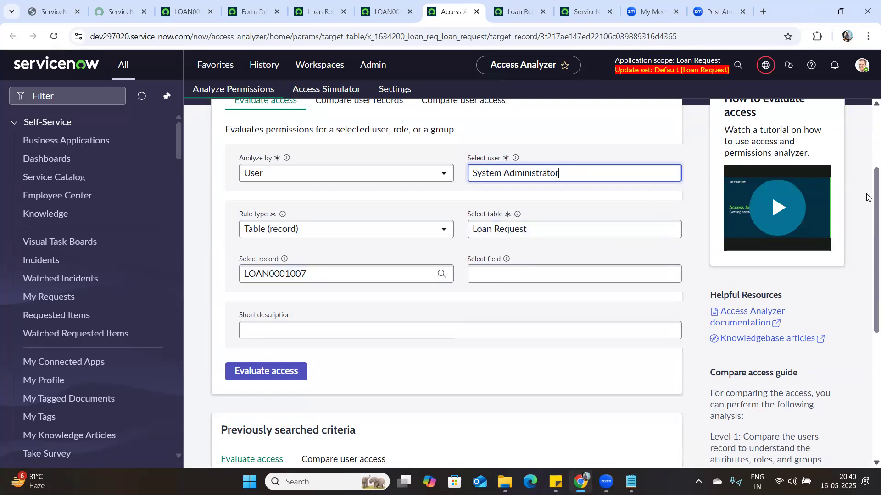
# Evaluate the System Administrator's access to the loan request record and review the results for each operation
pyautogui.scroll(-1, 868, 237)
pyautogui.scroll(-1, 868, 238)
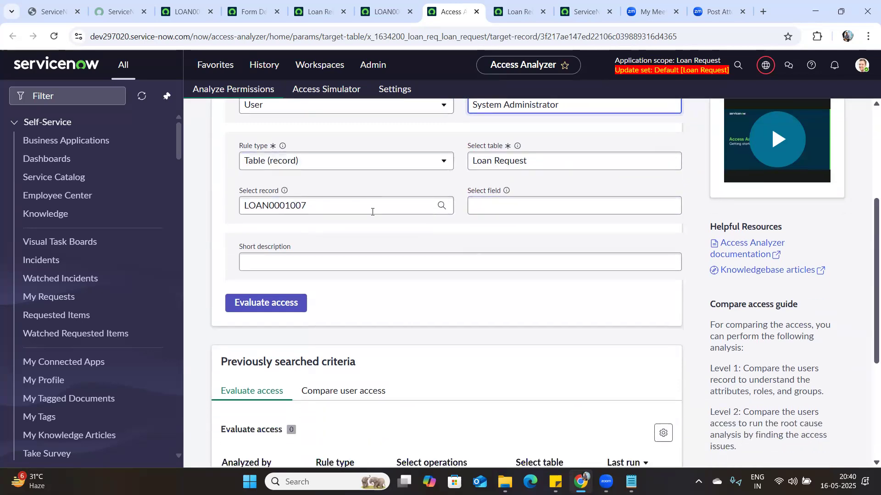
pyautogui.click(271, 314)
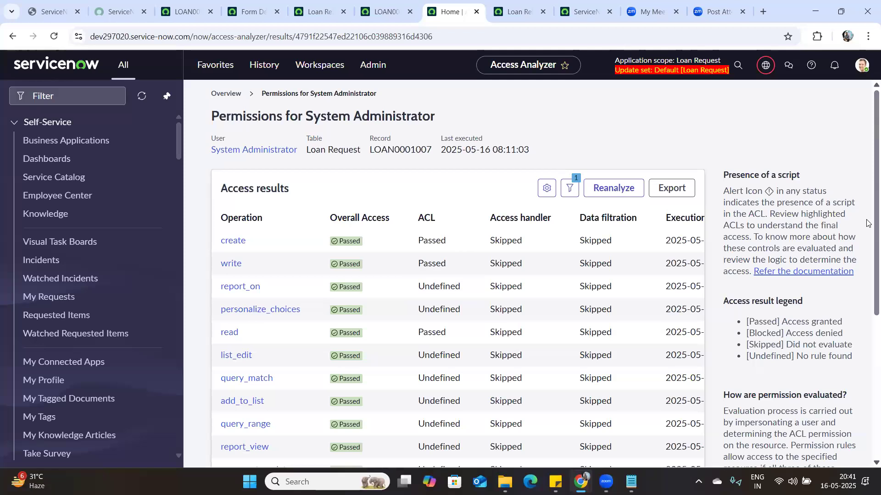
pyautogui.scroll(-1, 867, 224)
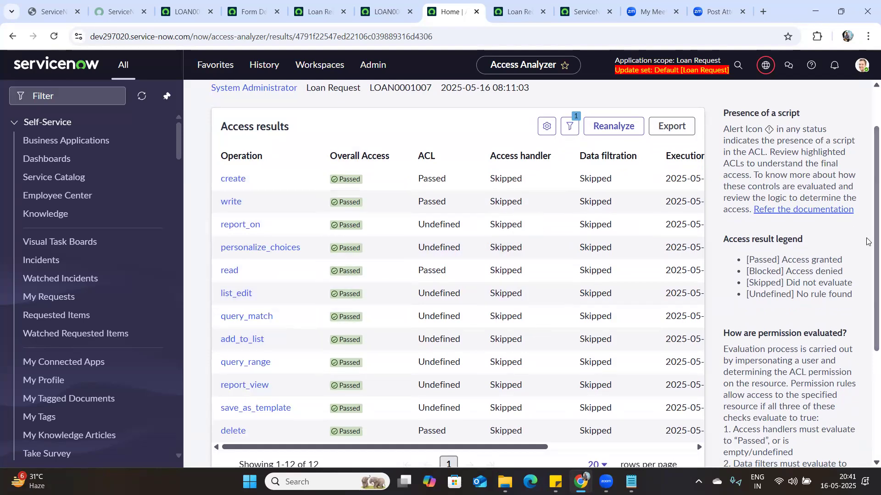
pyautogui.scroll(-1, 866, 272)
pyautogui.scroll(1, 867, 255)
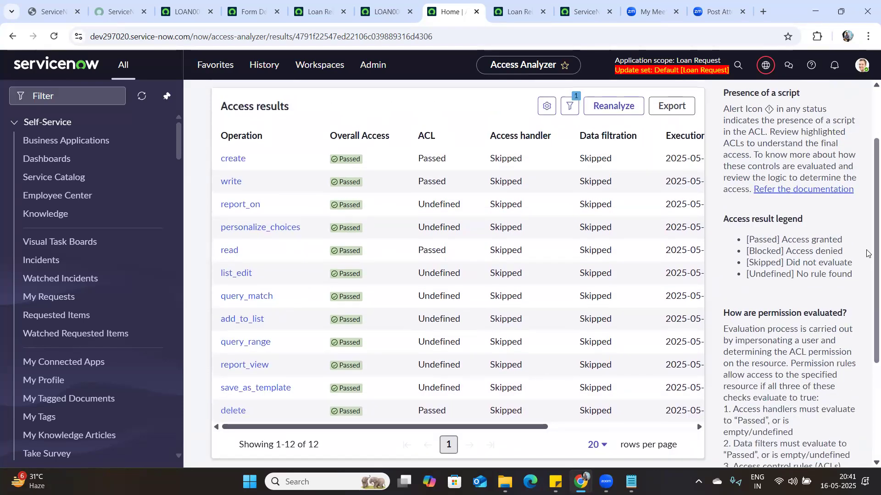
pyautogui.scroll(2, 867, 253)
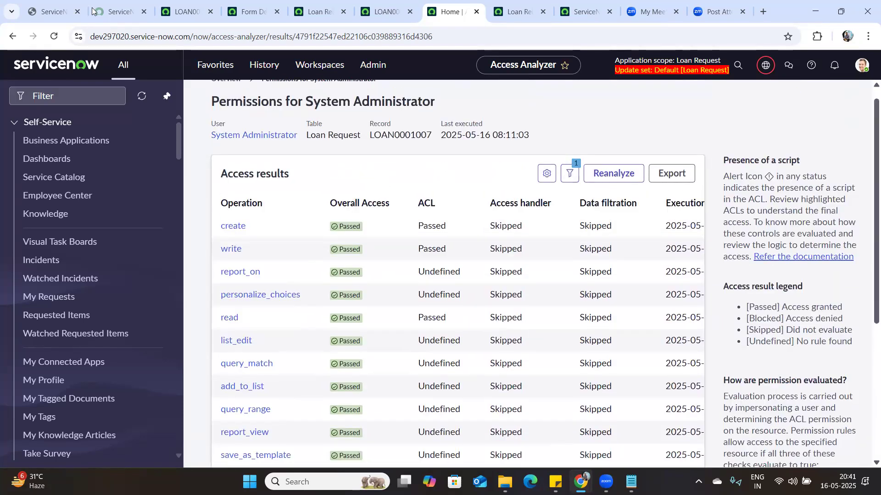
# Return to the access evaluation form and replace System Administrator with the first listed user
pyautogui.click(11, 40)
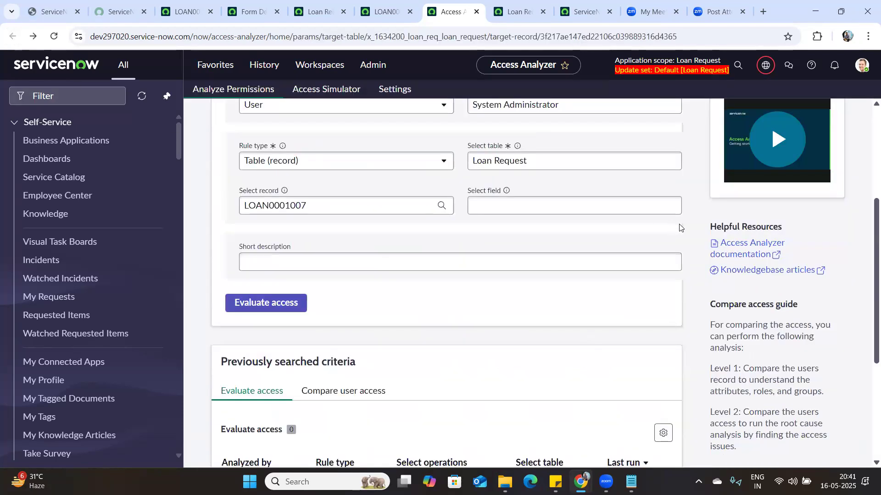
pyautogui.scroll(2, 866, 271)
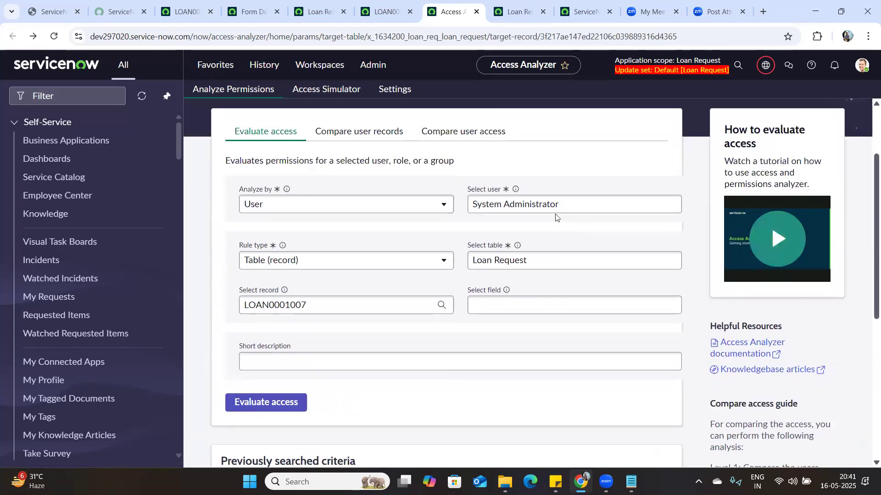
pyautogui.doubleClick(565, 205)
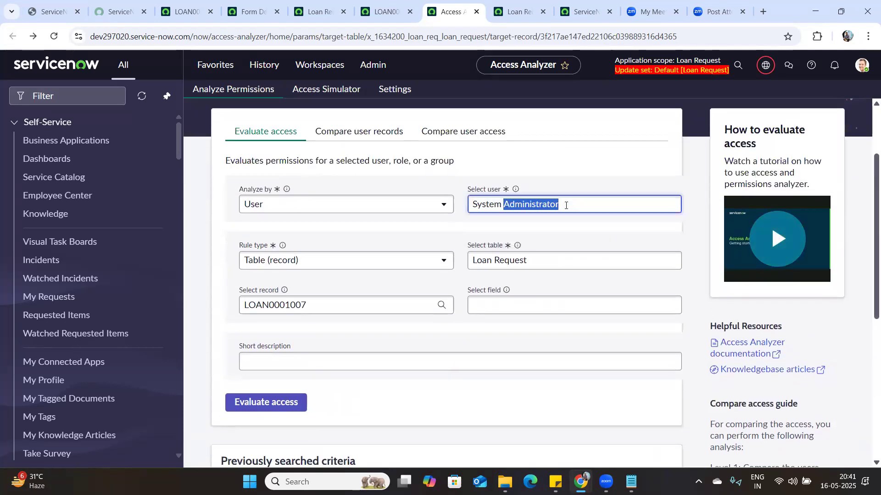
pyautogui.press('BackSpace')
pyautogui.press('BackSpace')
pyautogui.press('BackSpace')
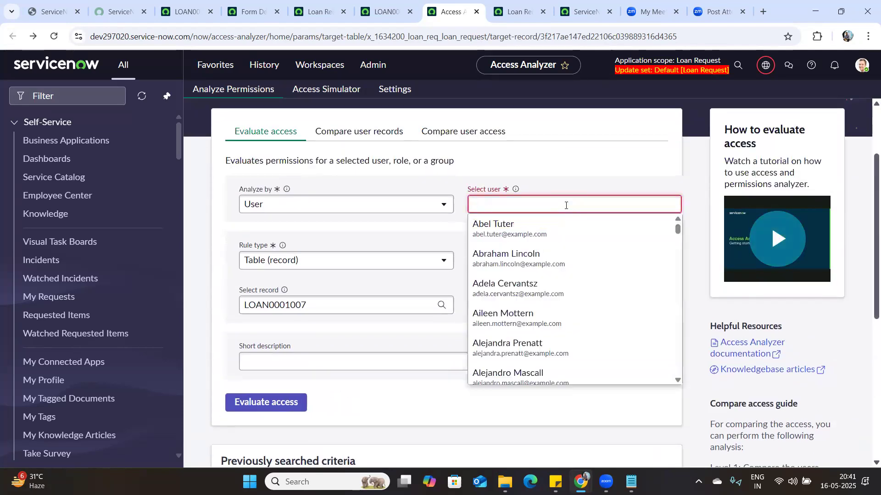
pyautogui.write('Abel')
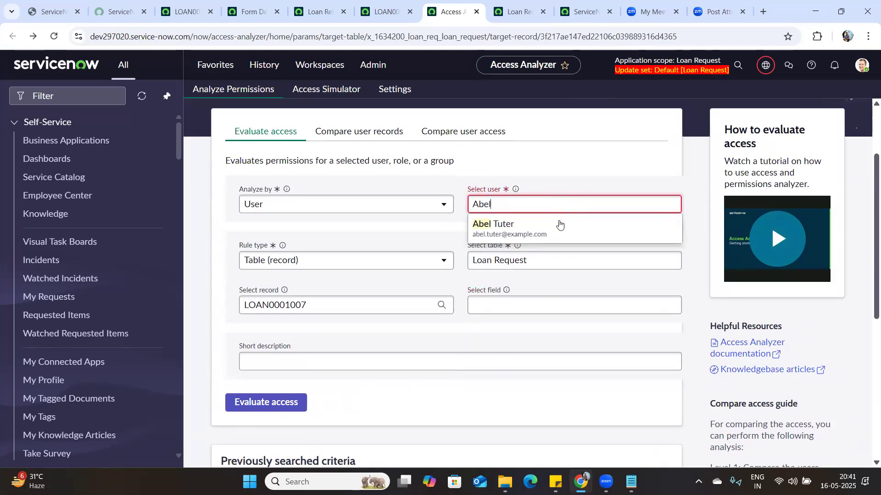
pyautogui.click(559, 224)
# View the rule type options, then evaluate the newly selected user's access to the loan request record and review the results
pyautogui.moveTo(527, 263); pyautogui.dragTo(471, 260)
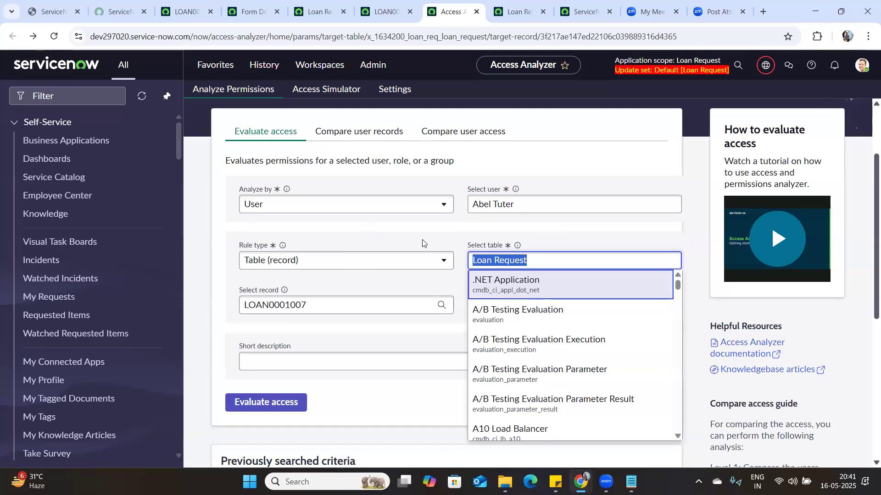
pyautogui.click(399, 247)
pyautogui.click(416, 260)
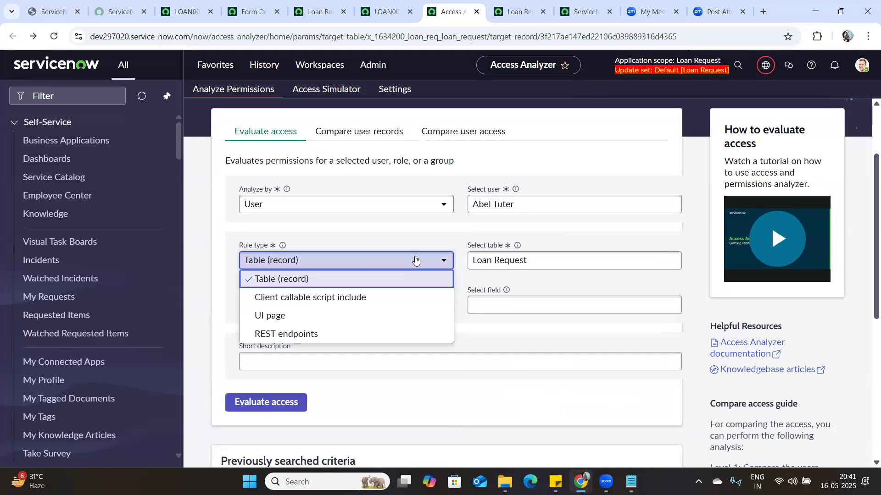
pyautogui.click(415, 261)
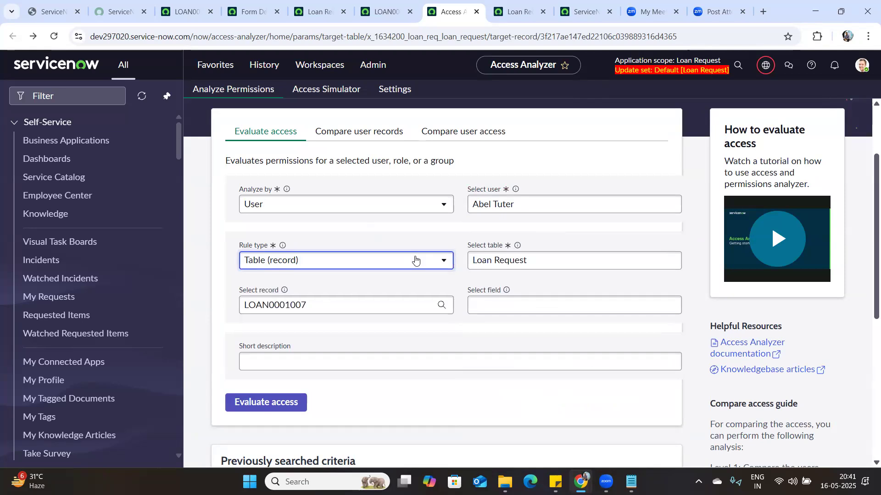
pyautogui.click(289, 404)
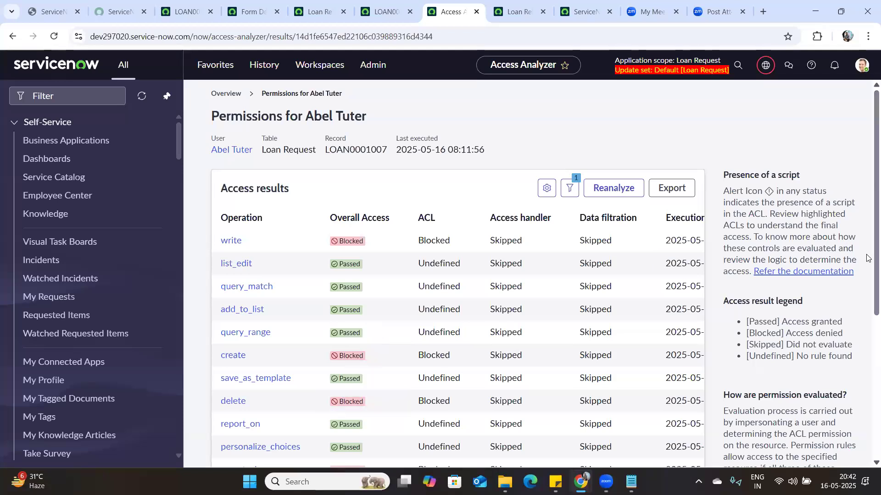
pyautogui.scroll(-2, 869, 317)
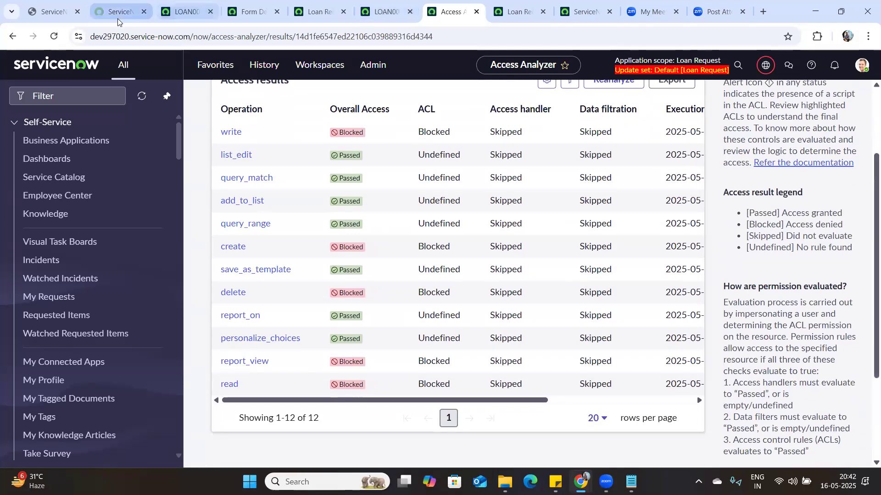
# Return to the evaluation form and run the access evaluation again for the same user
pyautogui.click(13, 36)
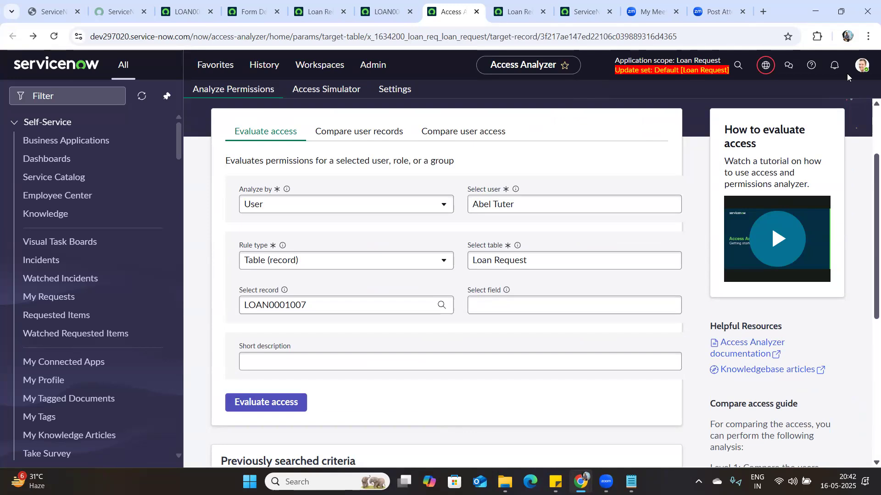
pyautogui.click(530, 207)
pyautogui.tripleClick(529, 207)
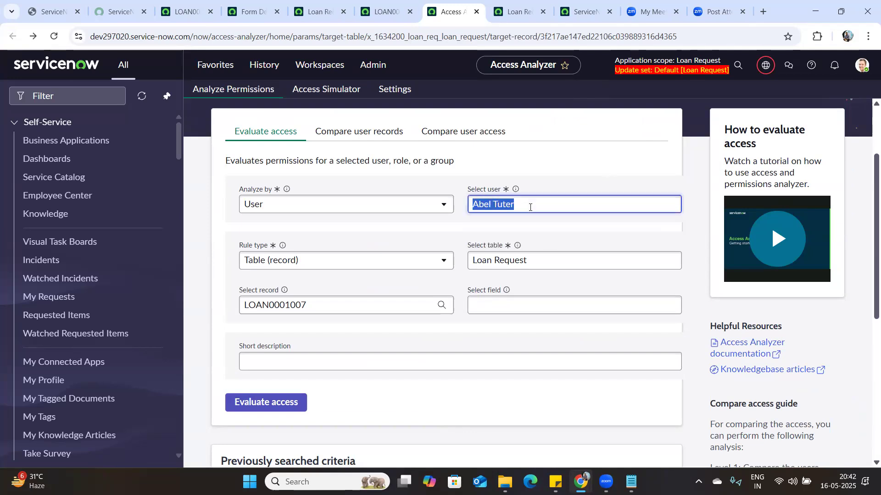
pyautogui.click(576, 179)
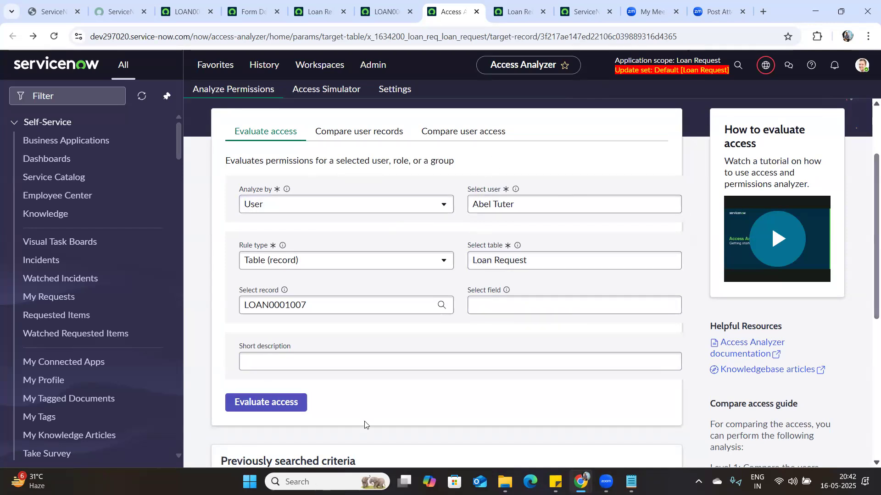
pyautogui.click(289, 403)
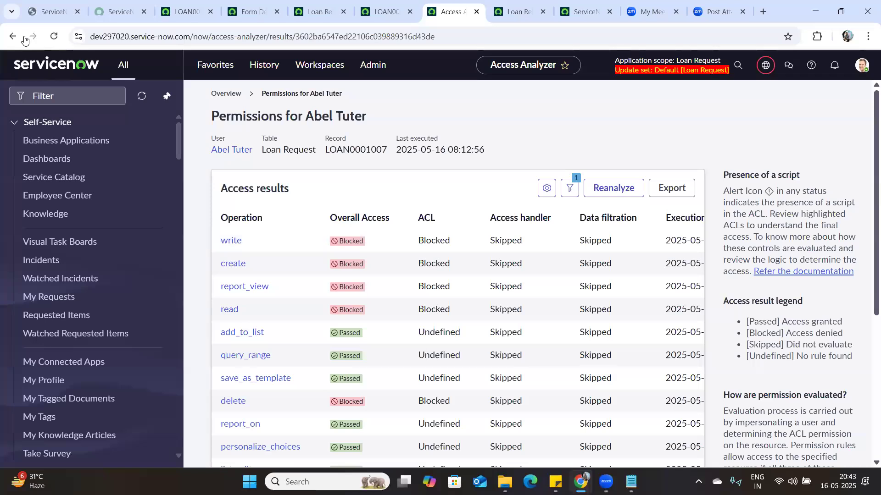
# Close the access analysis and examine the Configure, Export, View and History actions offered on the loan request form
pyautogui.click(11, 40)
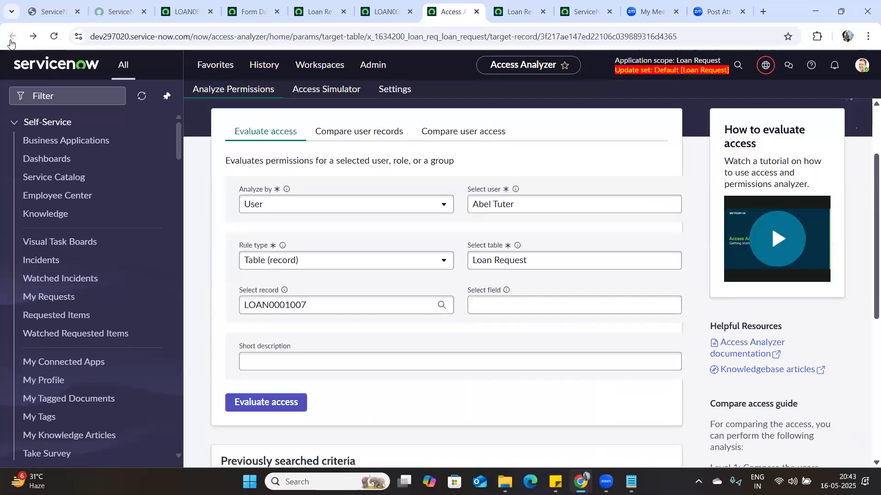
pyautogui.click(476, 13)
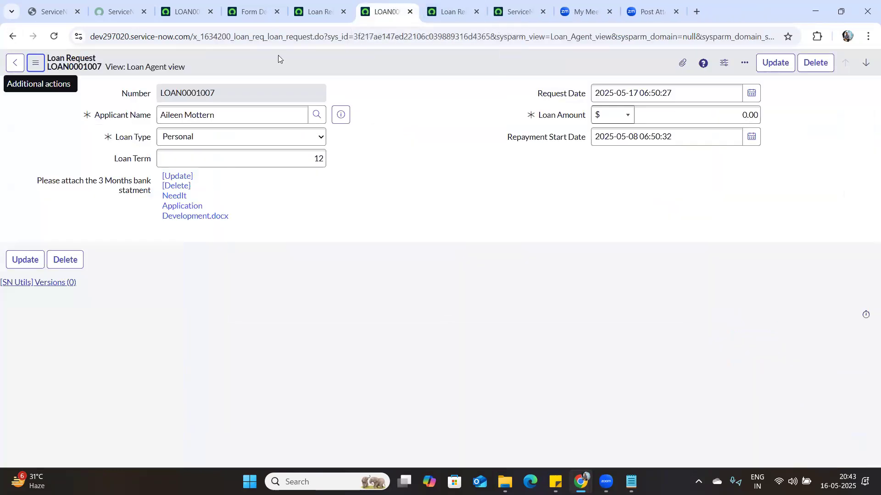
pyautogui.click(35, 65)
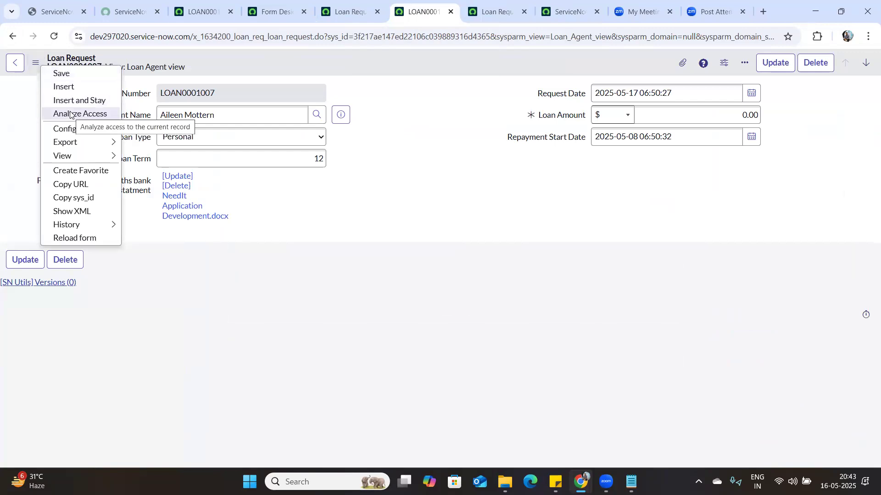
pyautogui.moveTo(90, 131)
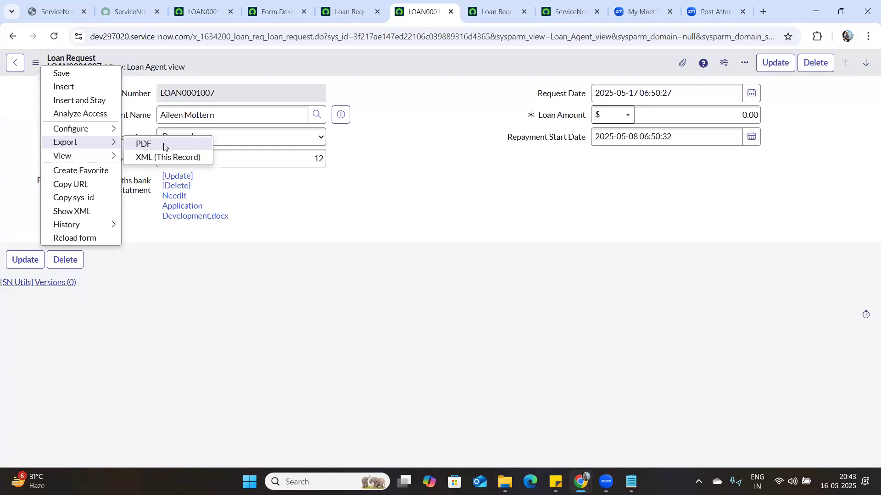
pyautogui.moveTo(89, 158)
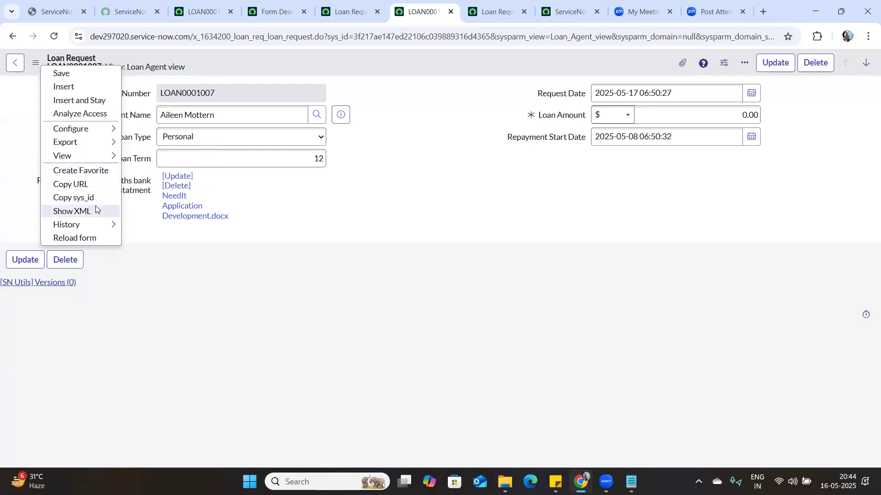
pyautogui.moveTo(92, 224)
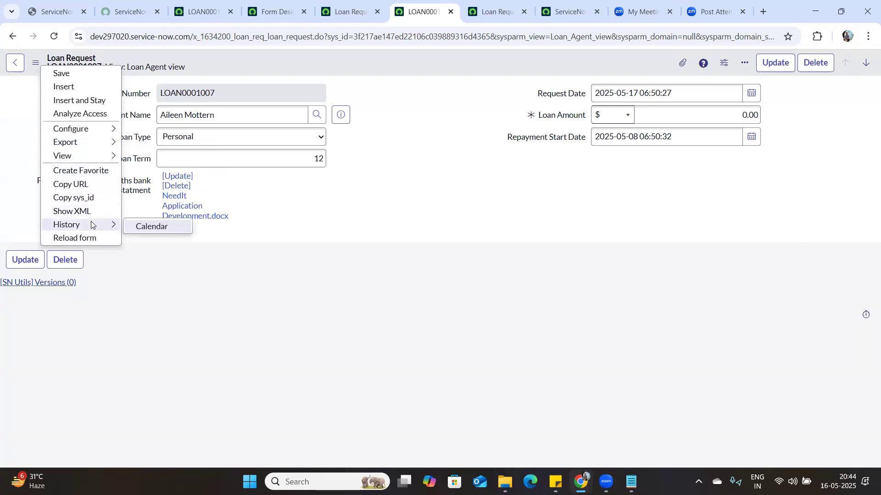
# Open the calendar history of the LOAN0001007 loan request record
pyautogui.click(136, 228)
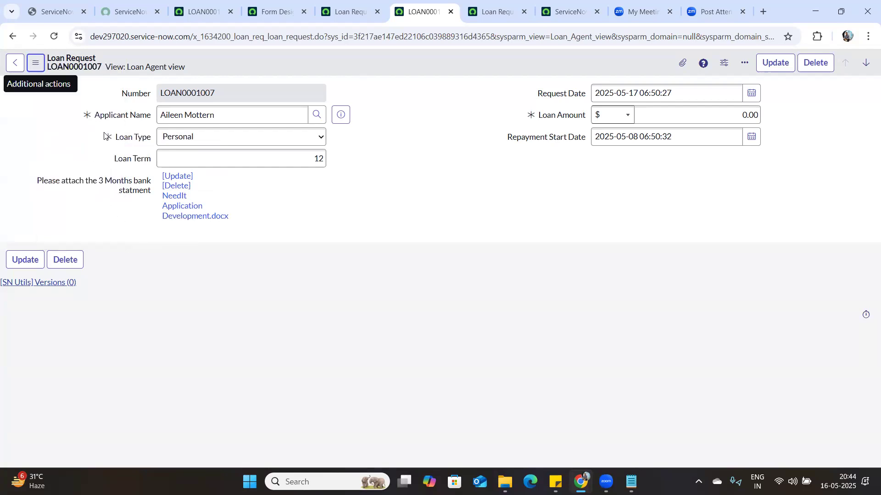
pyautogui.click(36, 63)
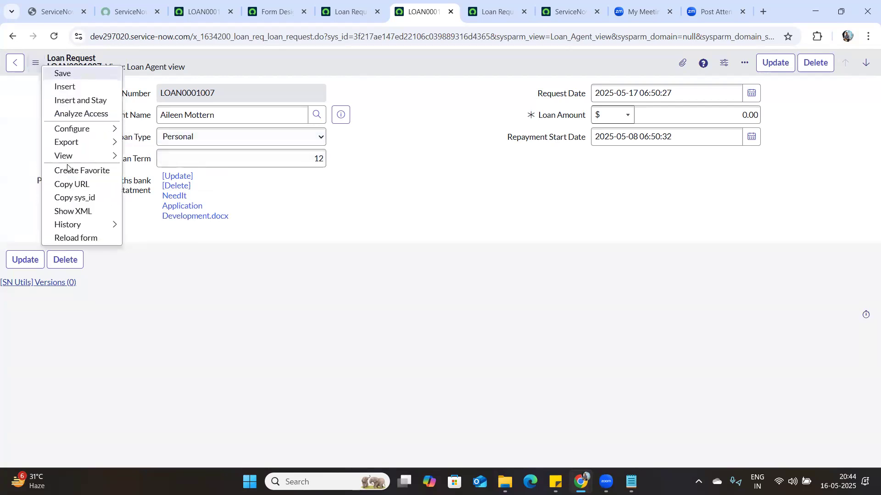
pyautogui.moveTo(108, 227)
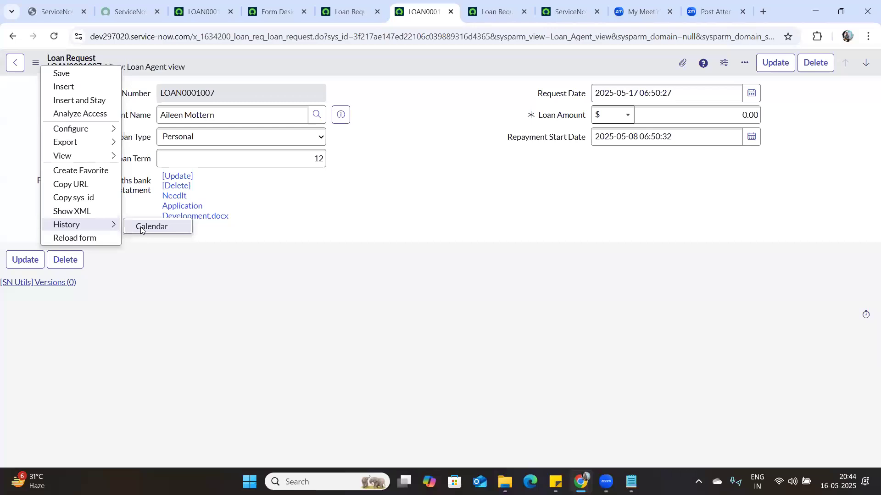
pyautogui.click(141, 228)
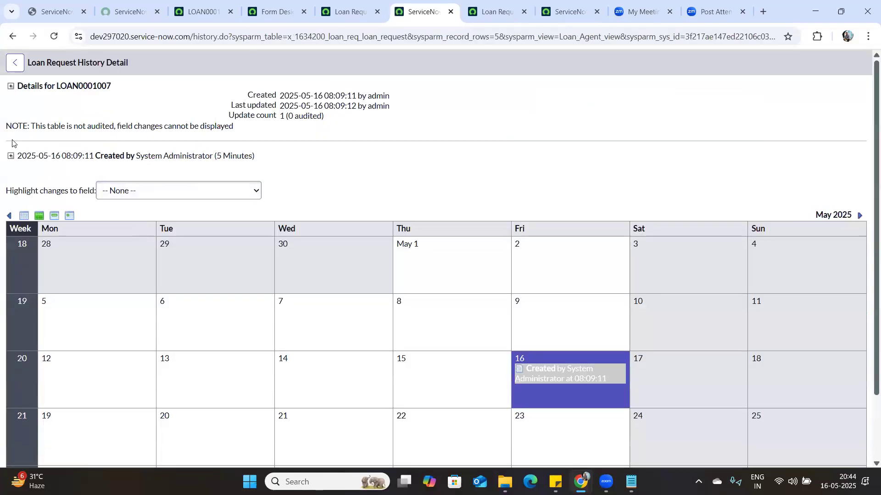
# Review the creation entry's field values and the record details in the history, then return to the loan request form
pyautogui.click(11, 157)
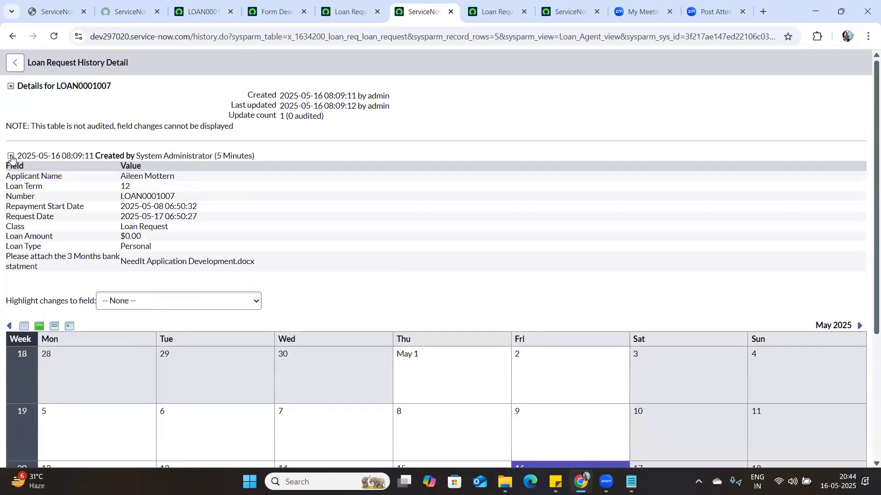
pyautogui.moveTo(5, 169); pyautogui.dragTo(257, 263)
pyautogui.click(223, 217)
pyautogui.click(10, 86)
pyautogui.click(11, 87)
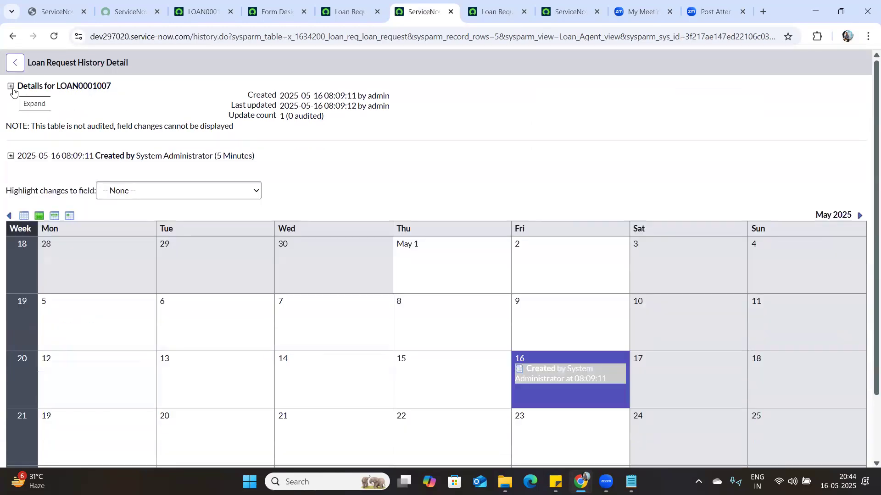
pyautogui.click(10, 36)
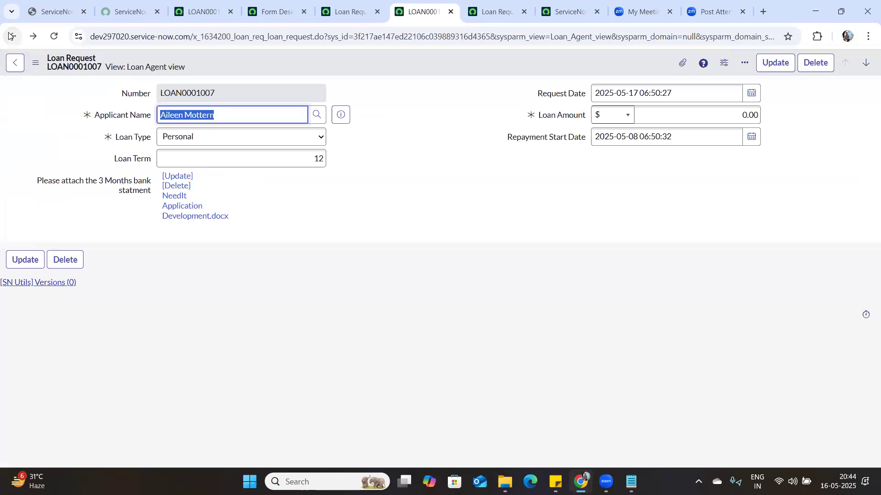
pyautogui.click(37, 60)
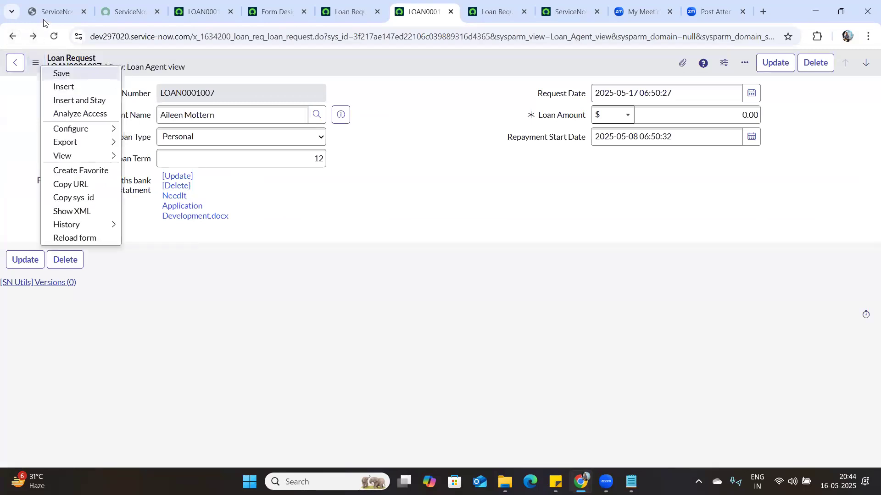
# Switch to the course curriculum PDF and highlight the Lesson 9 topics "Working with sections" and "Working formatters"
pyautogui.click(55, 11)
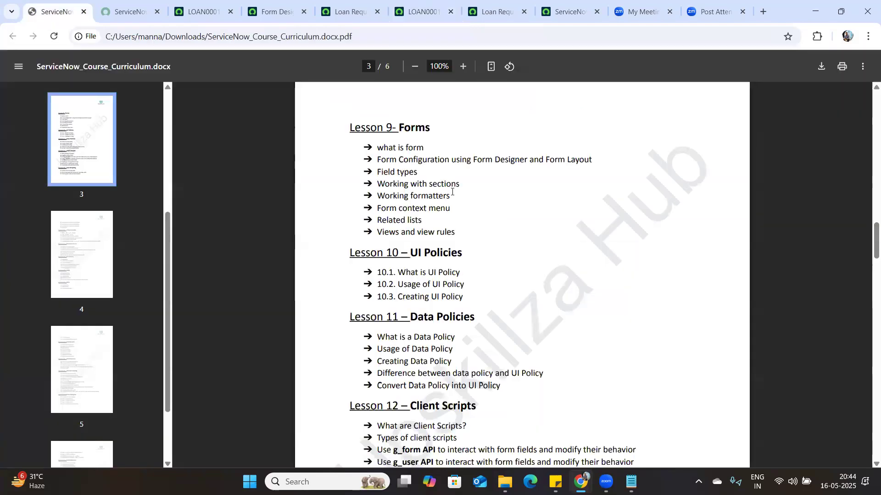
pyautogui.moveTo(459, 184); pyautogui.dragTo(385, 185)
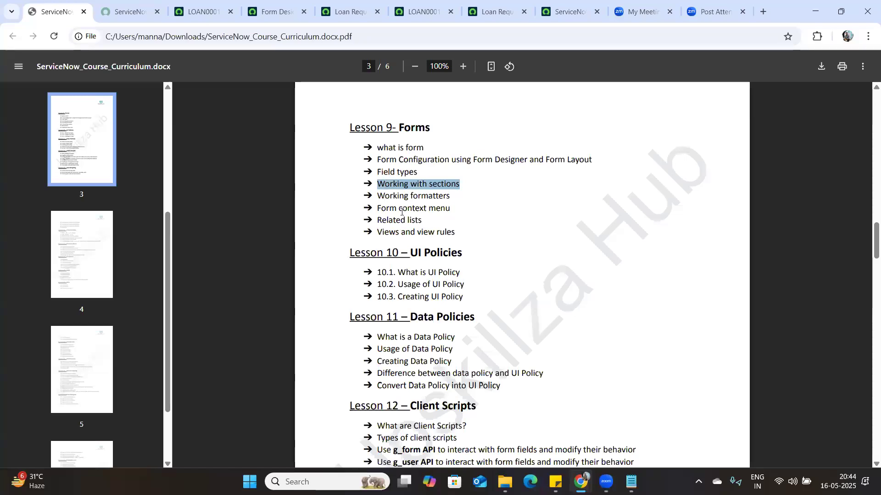
pyautogui.moveTo(449, 197); pyautogui.dragTo(378, 193)
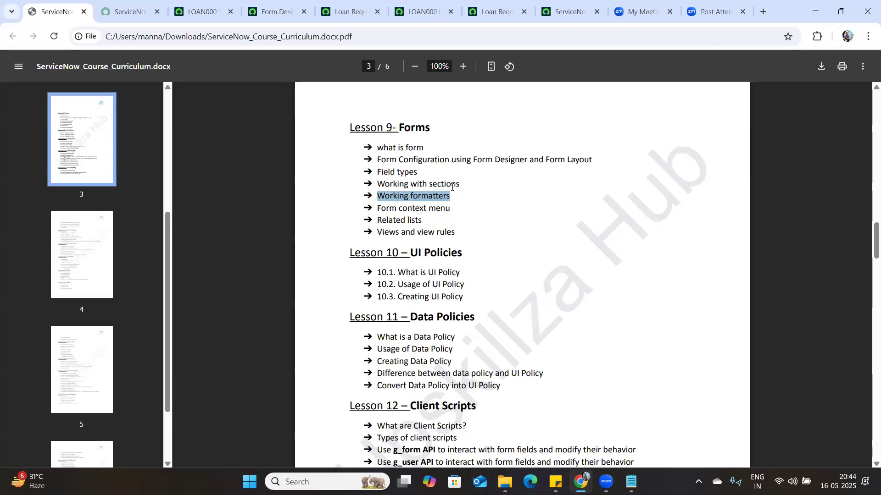
pyautogui.click(438, 184)
pyautogui.moveTo(459, 183); pyautogui.dragTo(377, 184)
pyautogui.moveTo(450, 198); pyautogui.dragTo(389, 198)
pyautogui.moveTo(459, 184); pyautogui.dragTo(377, 184)
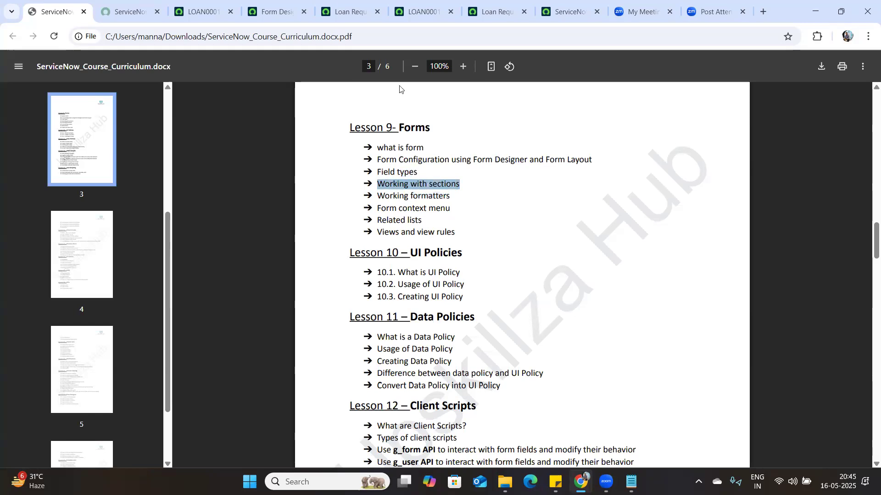
# Return to the LOAN0001002 record, filter the navigator for Incident, and open the list of all incidents
pyautogui.click(323, 4)
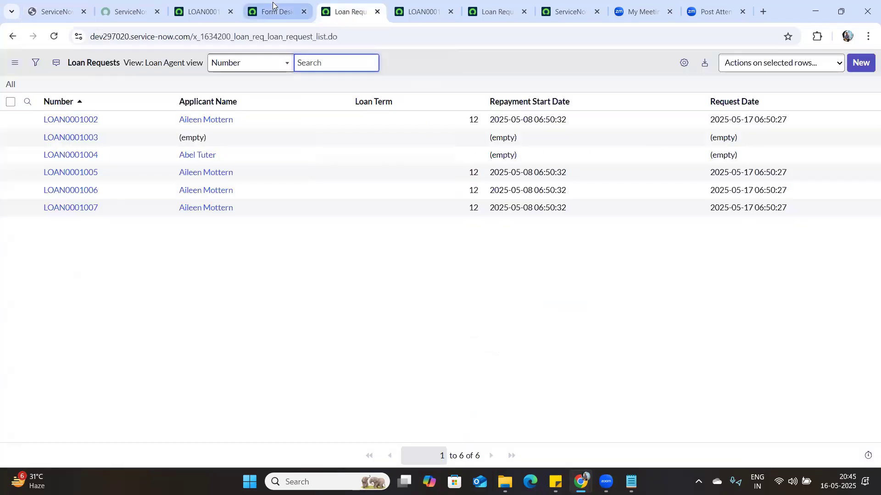
pyautogui.click(274, 4)
pyautogui.click(222, 4)
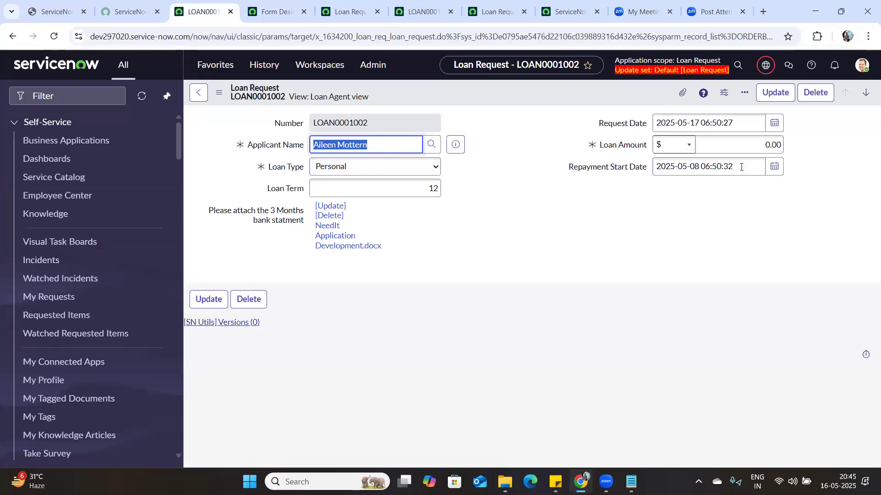
pyautogui.click(80, 98)
pyautogui.write('l')
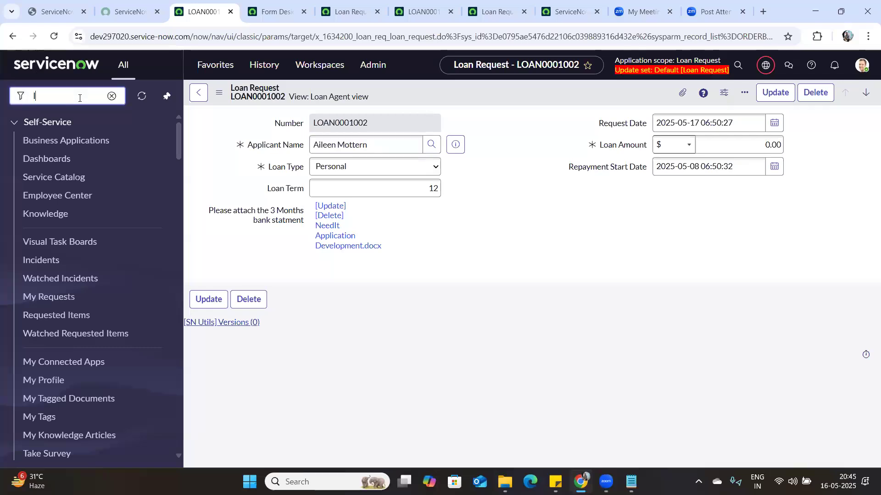
pyautogui.write('ncidet')
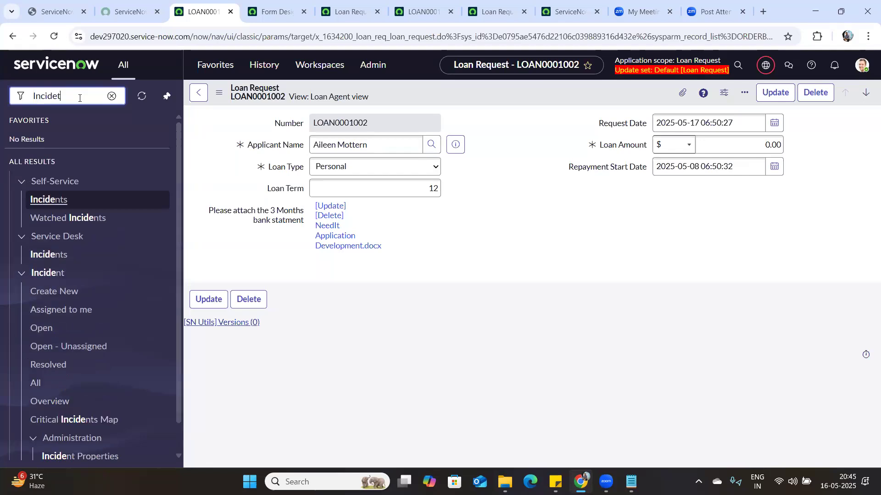
pyautogui.press('BackSpace')
pyautogui.write('nt')
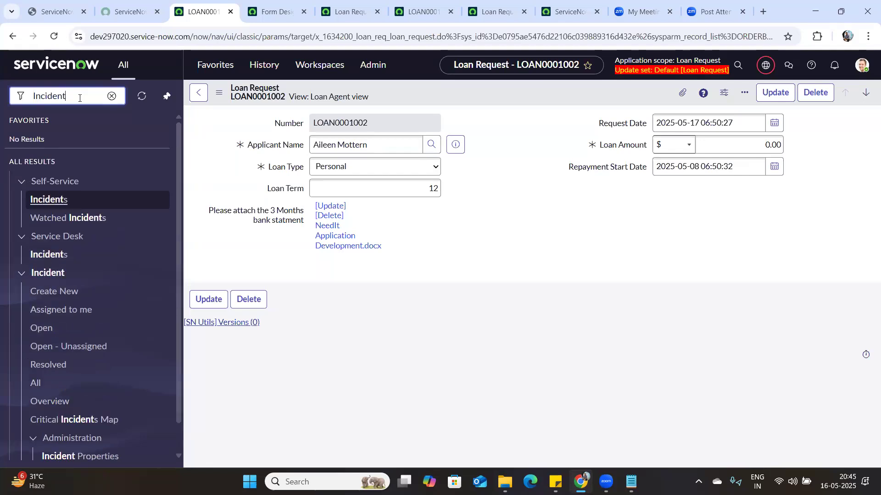
pyautogui.click(43, 384)
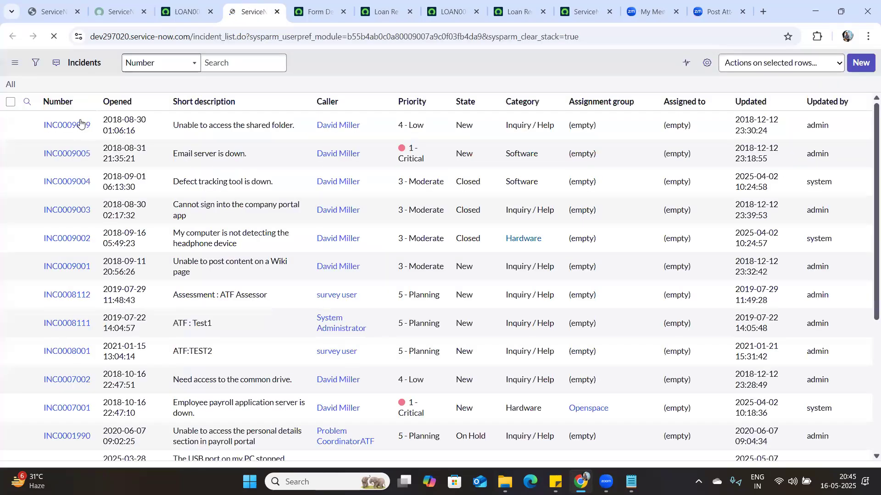
# Open incident INC0009009, examine its Notes, Related Records and Resolution Information sections, then close the incident
pyautogui.click(78, 127)
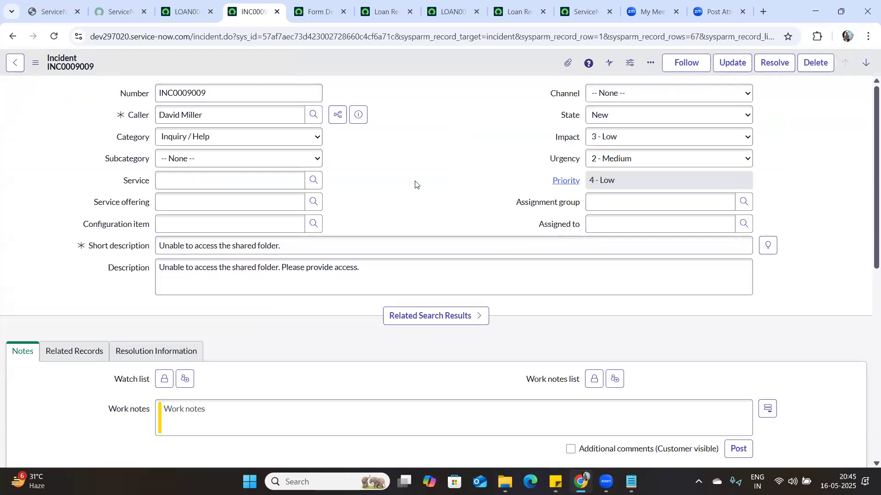
pyautogui.scroll(-3, 415, 184)
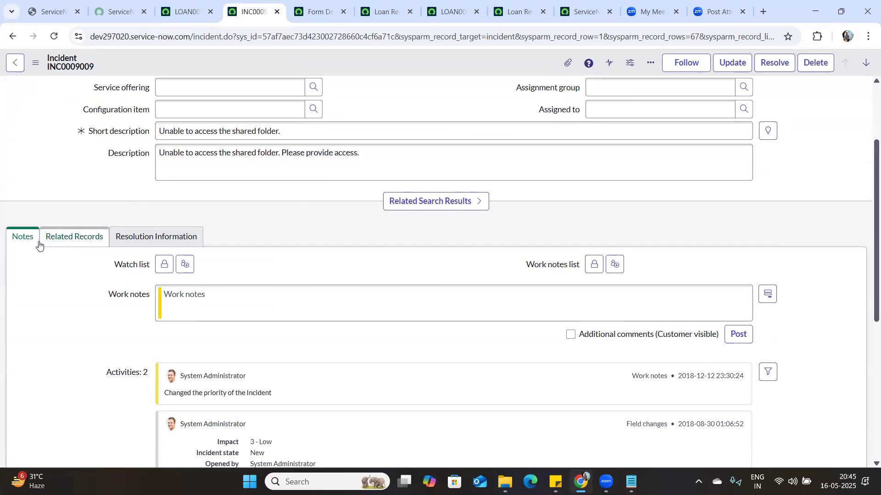
pyautogui.click(86, 243)
pyautogui.click(140, 248)
pyautogui.click(26, 242)
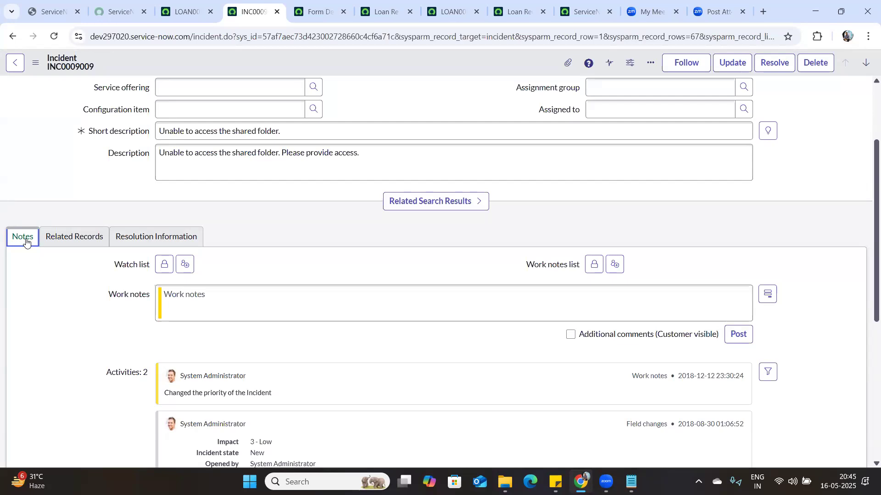
pyautogui.click(85, 243)
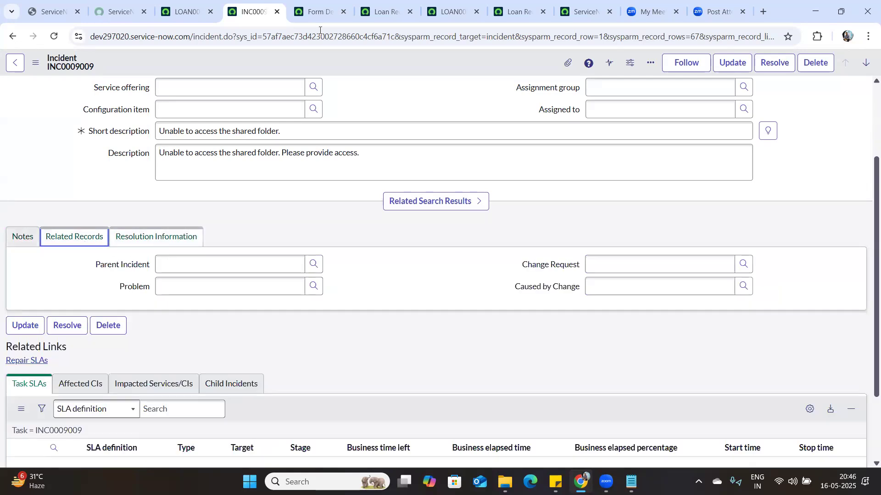
pyautogui.click(160, 247)
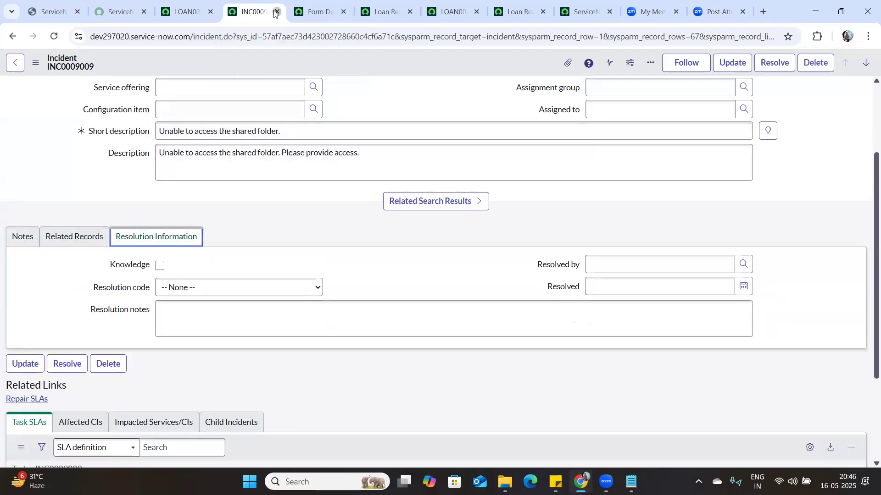
pyautogui.click(276, 12)
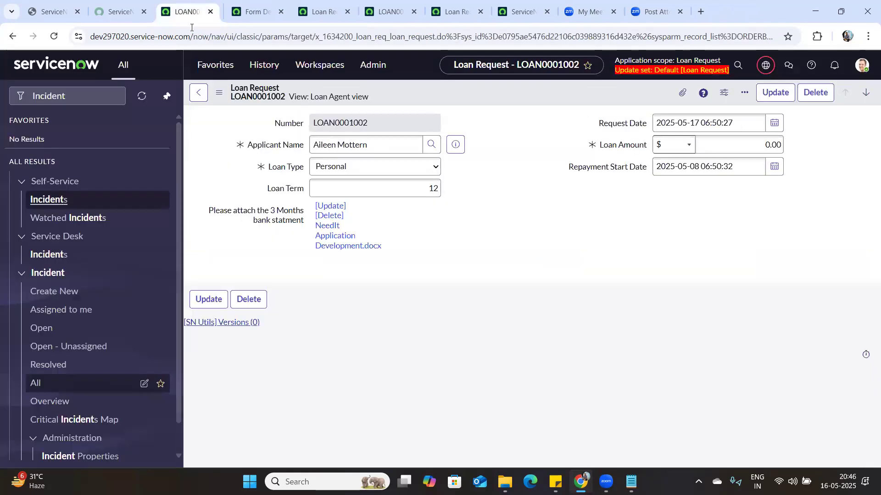
# Open the LOAN0001002 record's form in Form Design
pyautogui.click(225, 96)
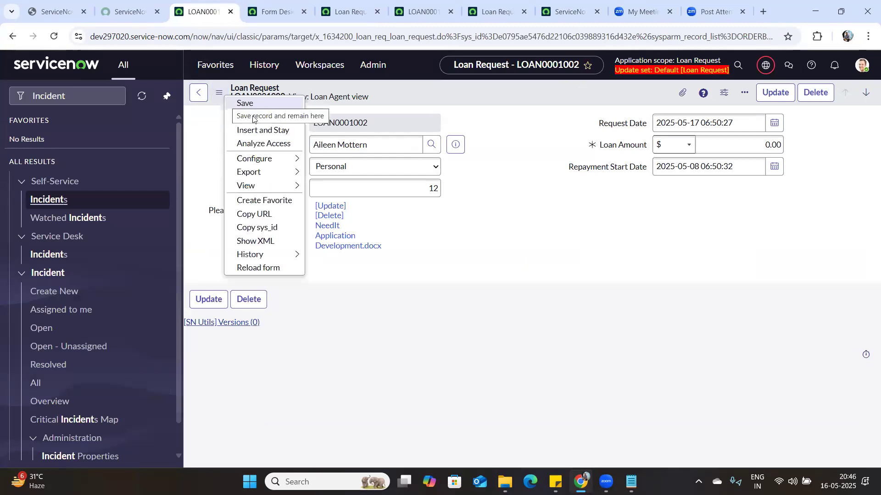
pyautogui.moveTo(295, 161)
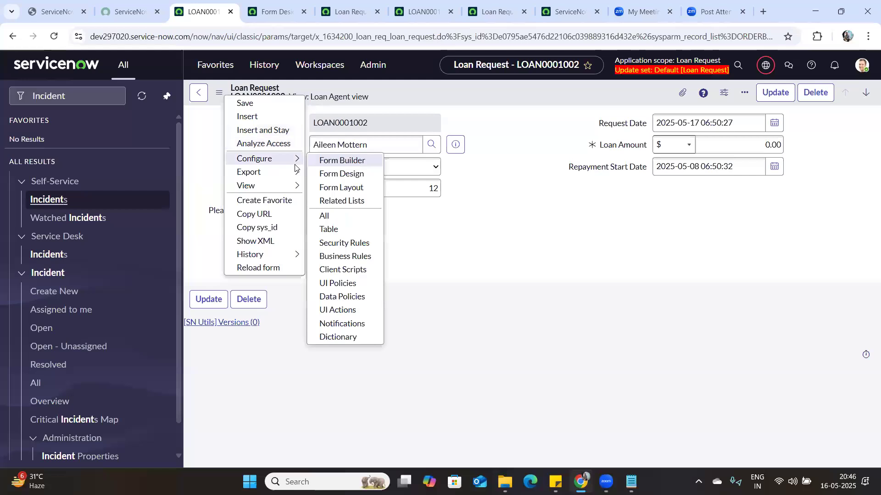
pyautogui.click(335, 173)
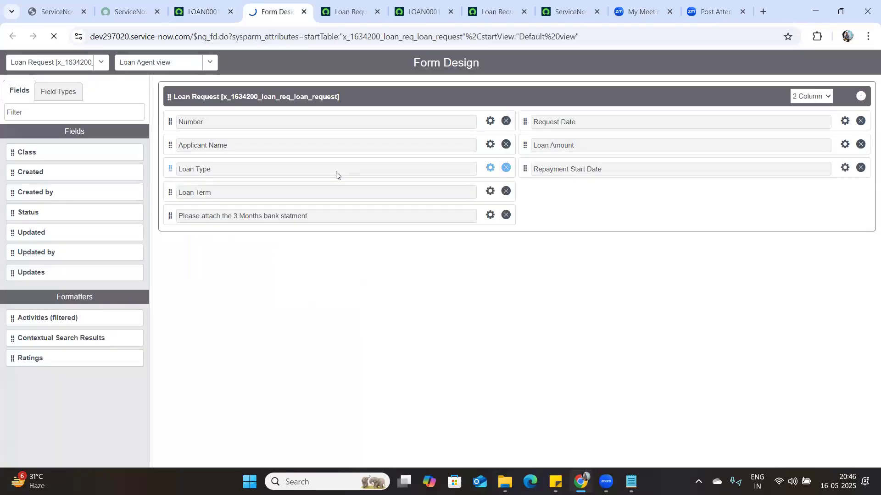
# Close the leftover LOAN0001007 and Loan Request browser pages, then return to Form Design and dismiss the Form Builder suggestion
pyautogui.click(424, 11)
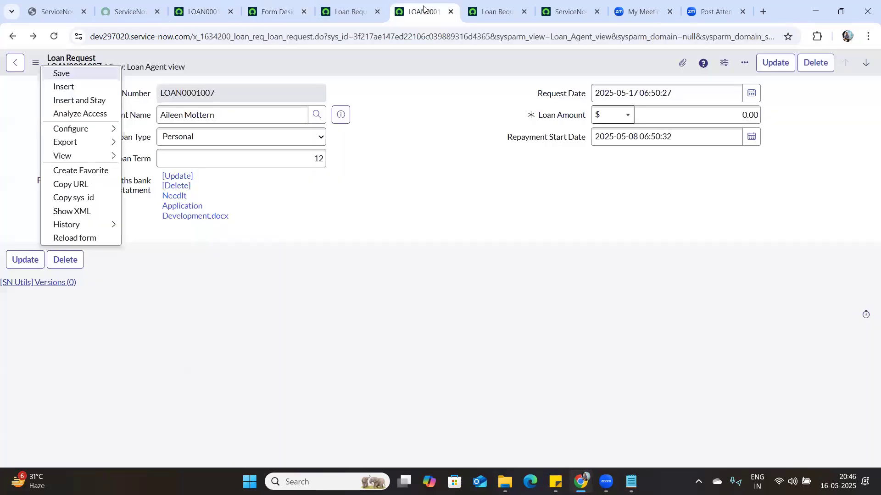
pyautogui.click(450, 11)
pyautogui.click(450, 11)
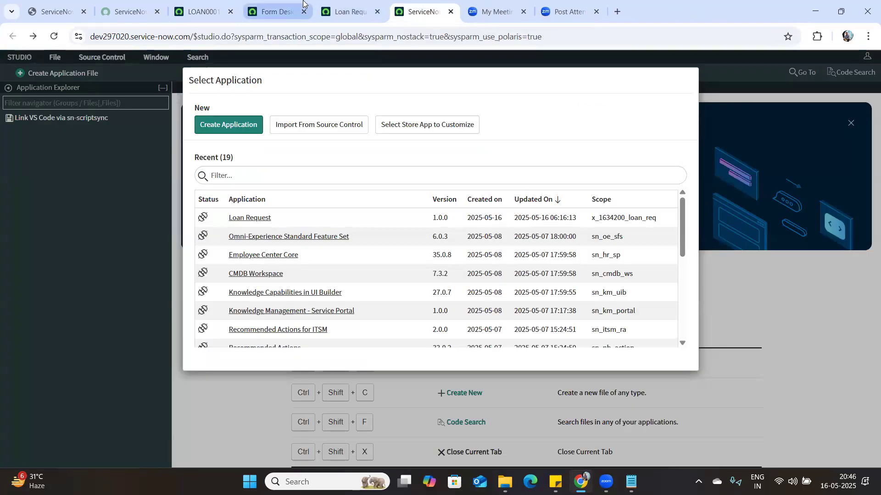
pyautogui.click(302, 3)
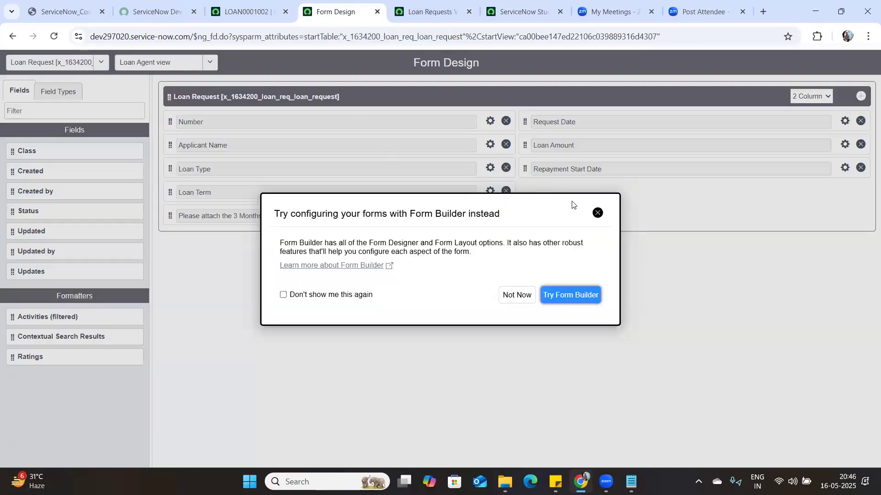
pyautogui.click(597, 212)
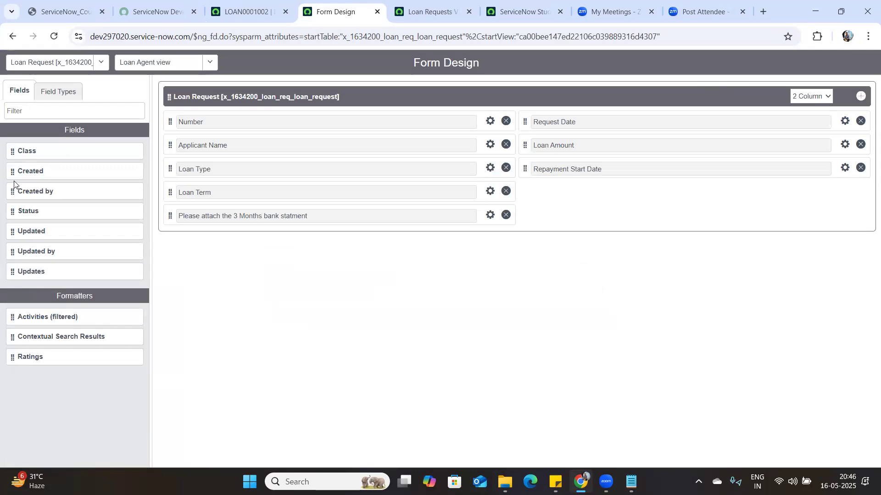
# Alternate the Loan Request section between the 1 Column and 2 Column layouts, ending on 1 Column
pyautogui.click(808, 102)
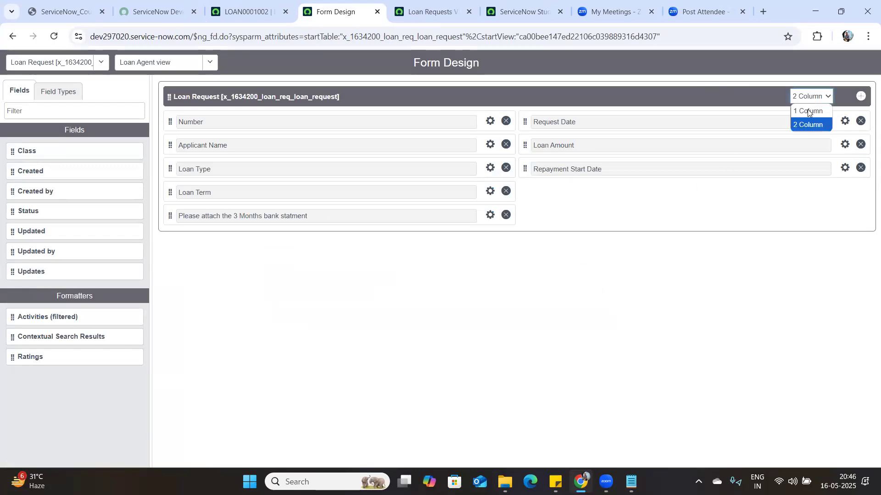
pyautogui.click(808, 112)
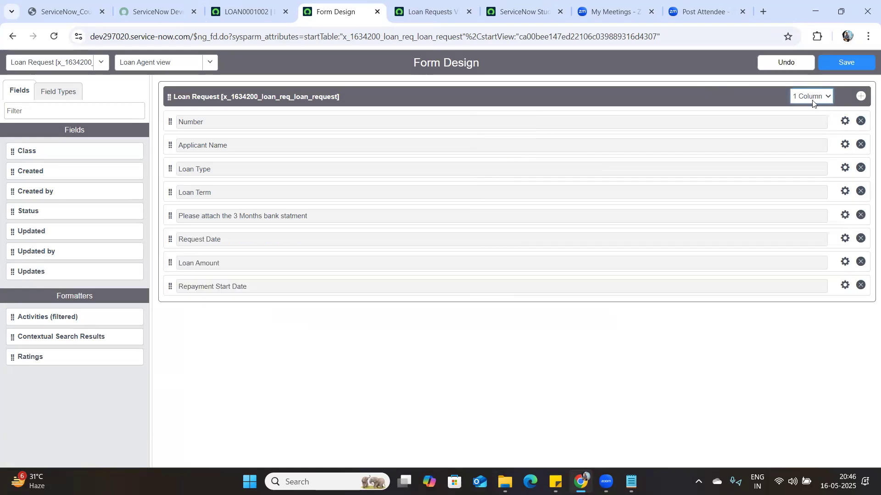
pyautogui.click(812, 100)
pyautogui.click(807, 120)
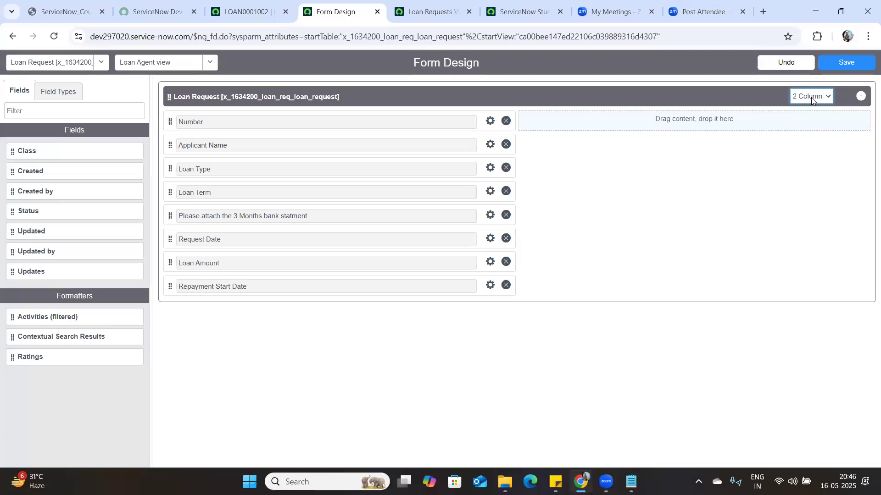
pyautogui.click(811, 97)
pyautogui.click(810, 111)
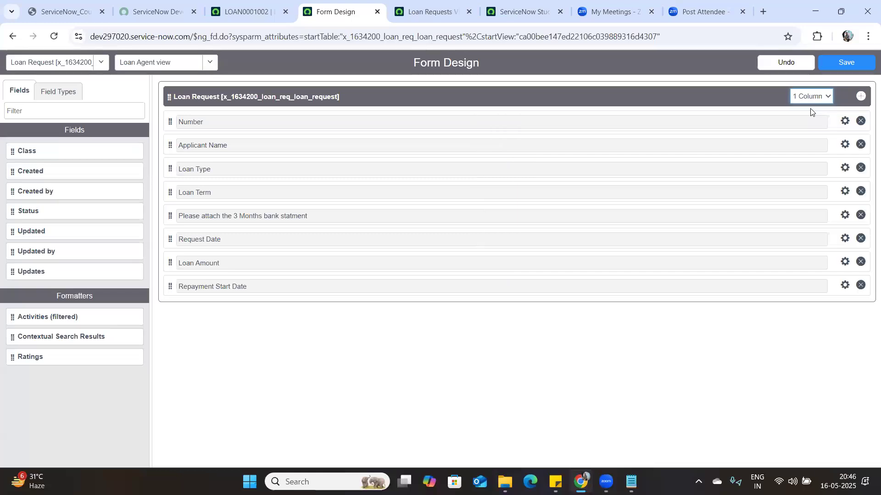
# Reload Form Design, discarding the unsaved column layout change, and dismiss the Form Builder suggestion
pyautogui.click(54, 41)
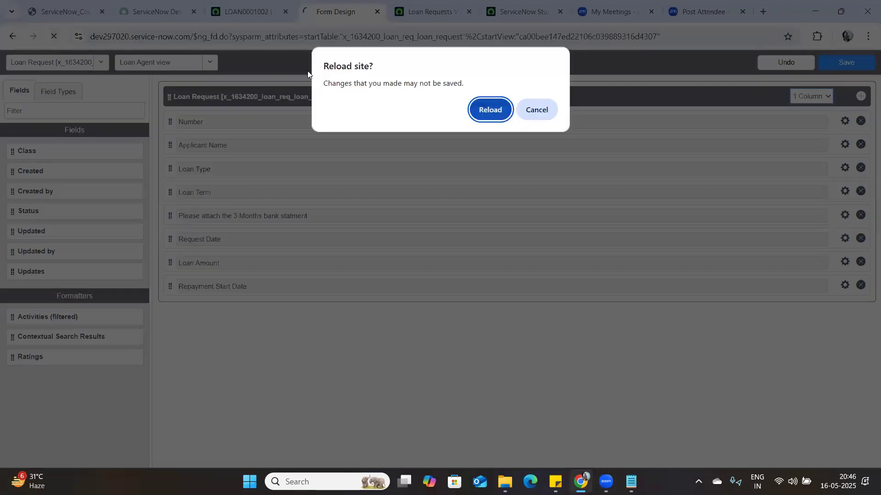
pyautogui.click(489, 110)
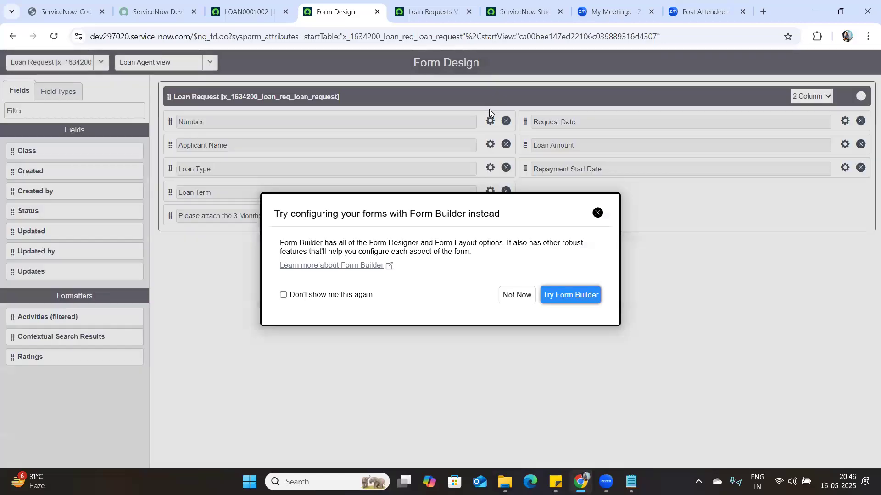
pyautogui.click(597, 214)
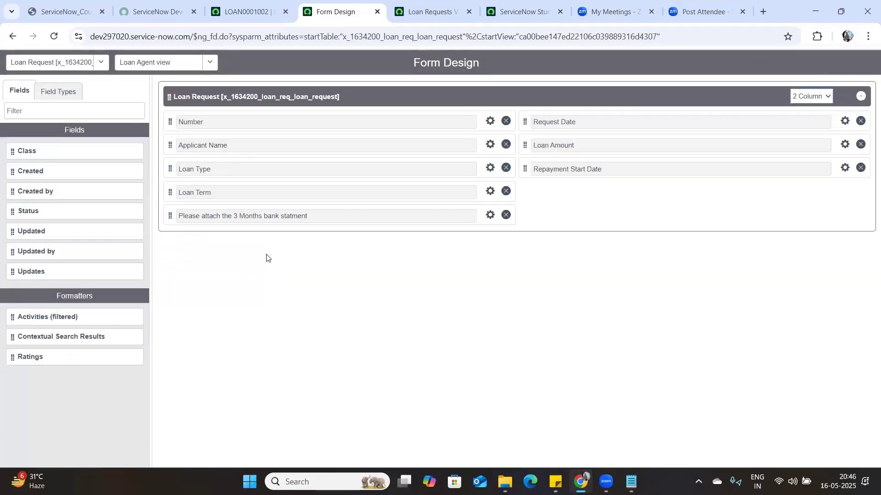
# Add a new section below the Loan Request section and clear its default name
pyautogui.click(64, 94)
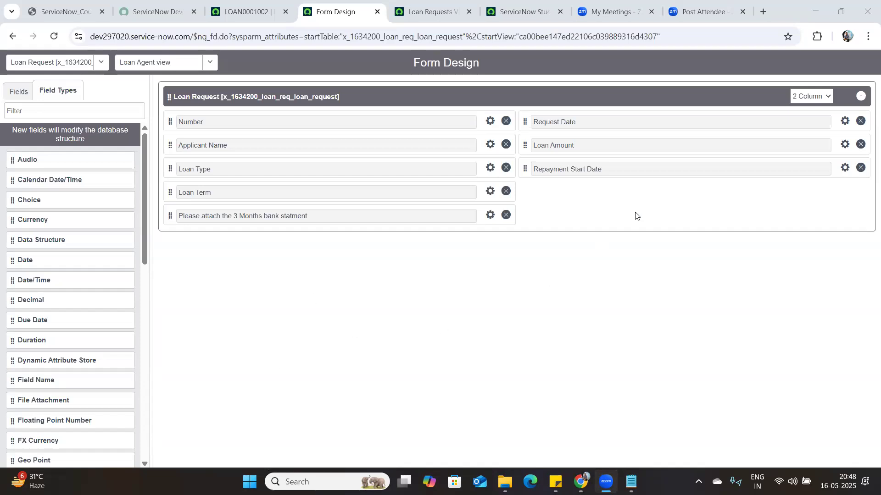
pyautogui.click(860, 97)
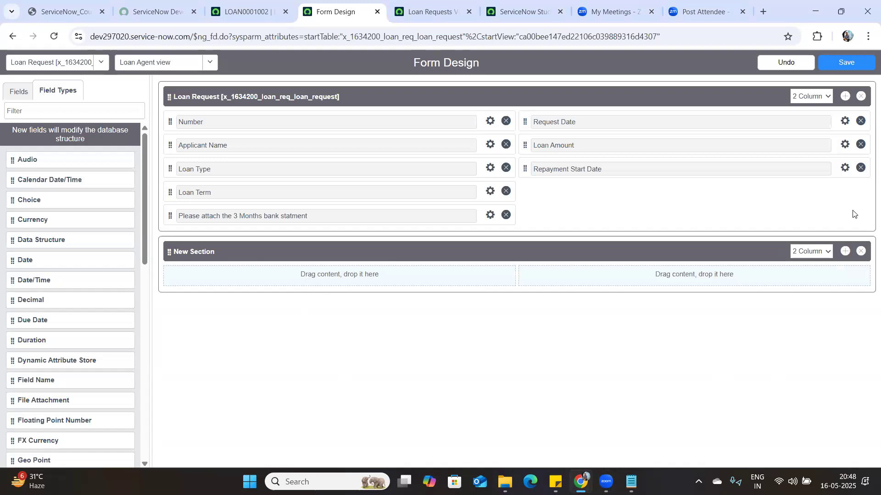
pyautogui.tripleClick(221, 254)
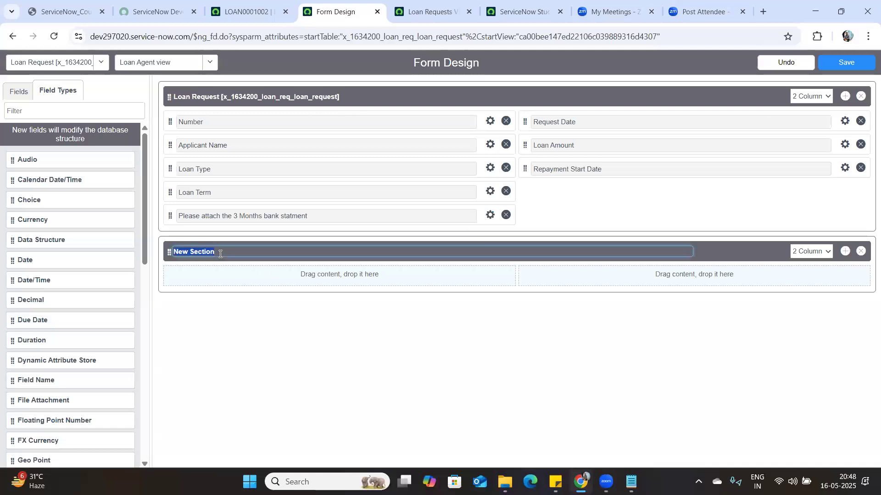
pyautogui.press('BackSpace')
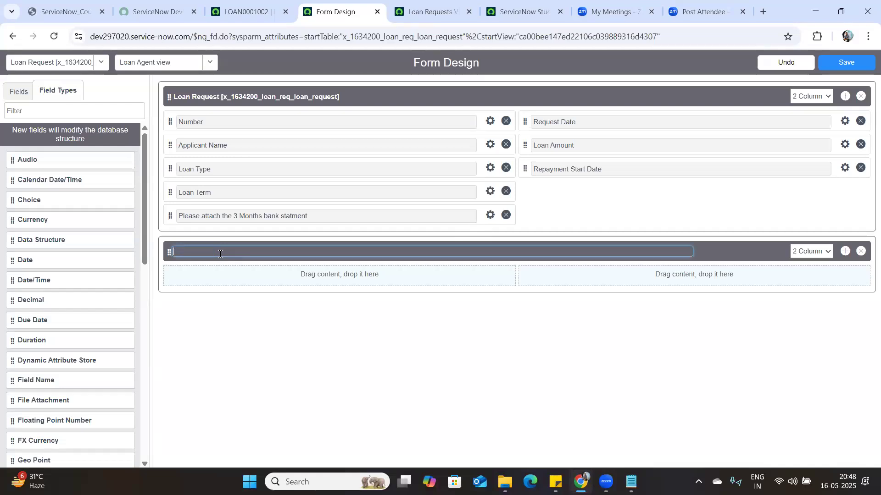
# Open incident INC0009009 from the list of all incidents on a separate browser page and view its Notes section
pyautogui.click(212, 6)
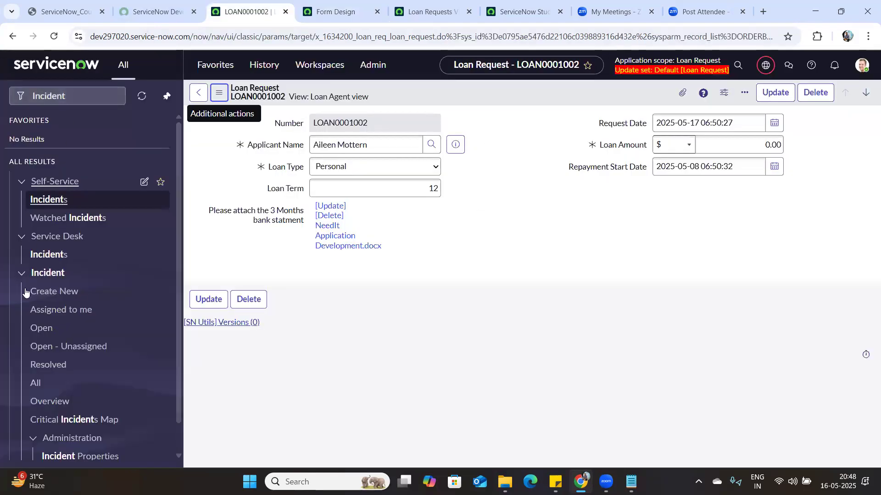
pyautogui.middleClick(36, 385)
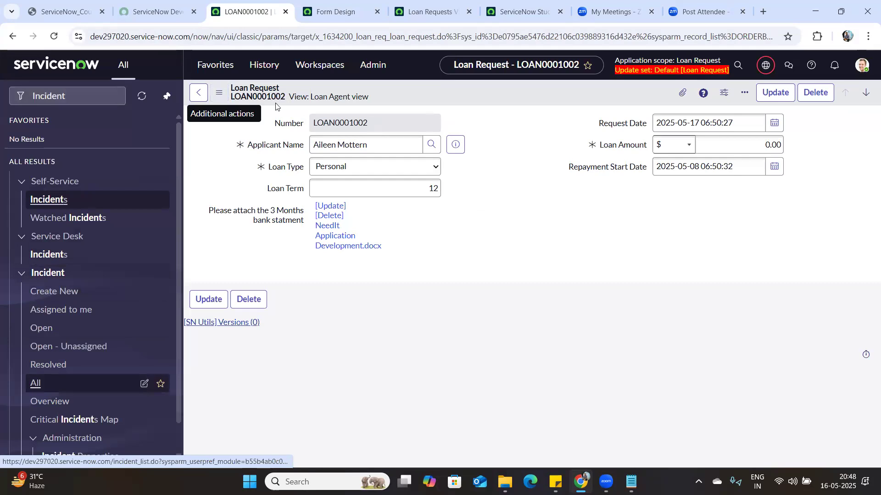
pyautogui.hotkey('ctrl', 'Tab')
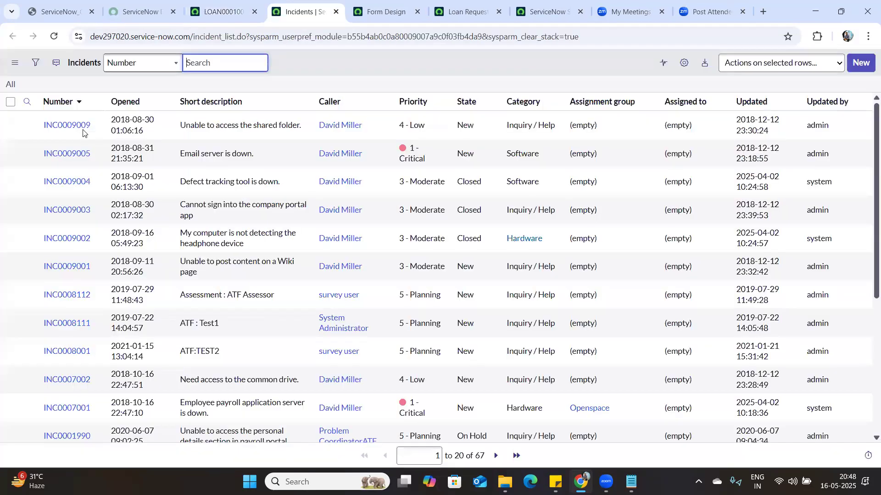
pyautogui.click(82, 127)
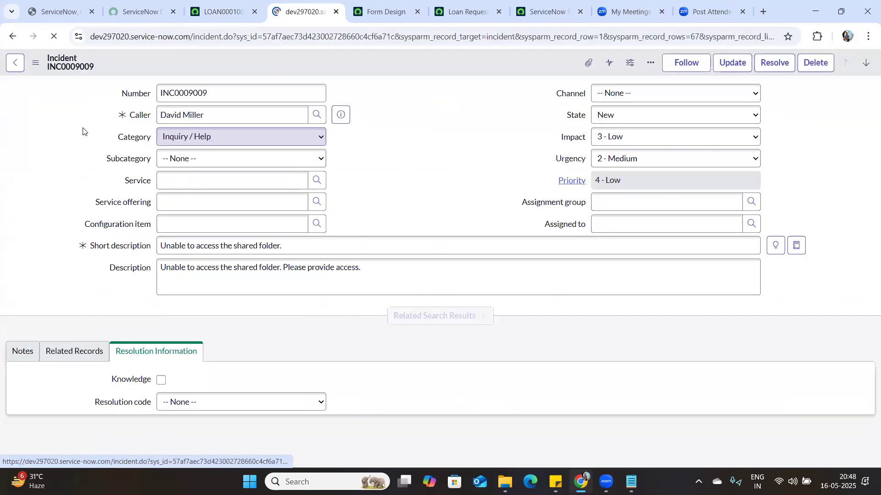
pyautogui.click(14, 352)
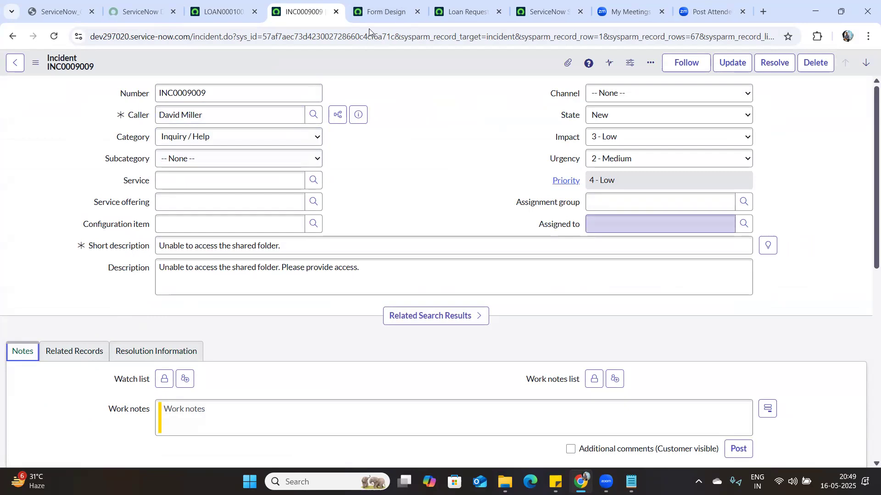
# Return to Form Design and name the new section Notes
pyautogui.click(358, 2)
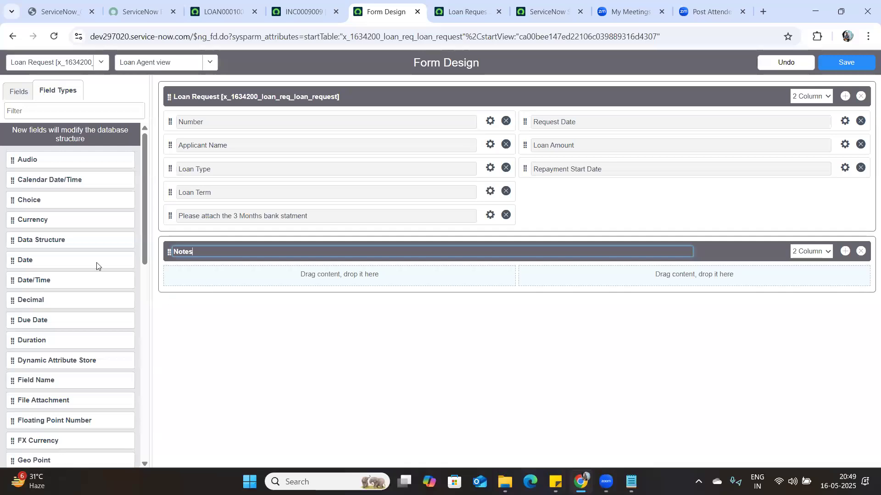
pyautogui.click(63, 115)
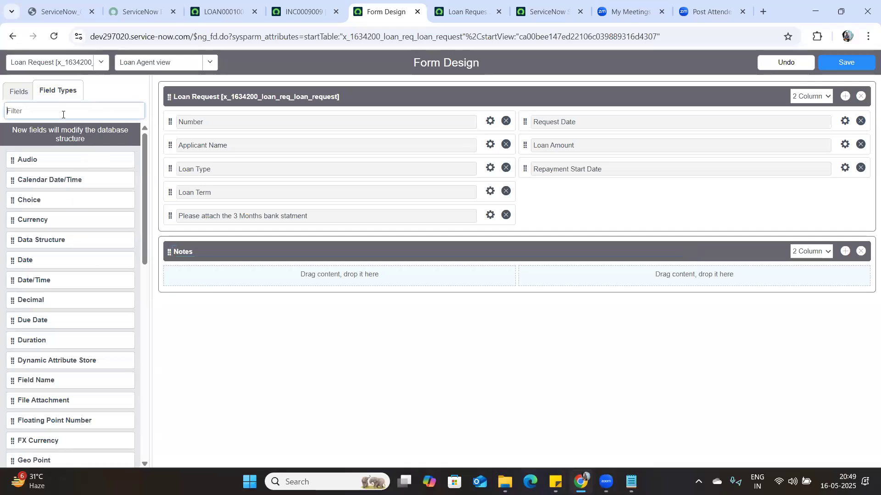
pyautogui.write('Wat')
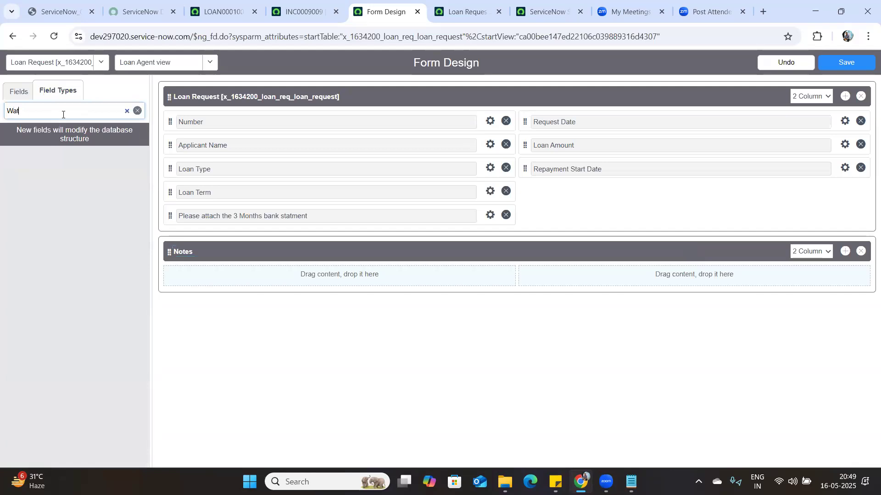
pyautogui.press('BackSpace')
pyautogui.press('BackSpace')
pyautogui.press('BackSpace')
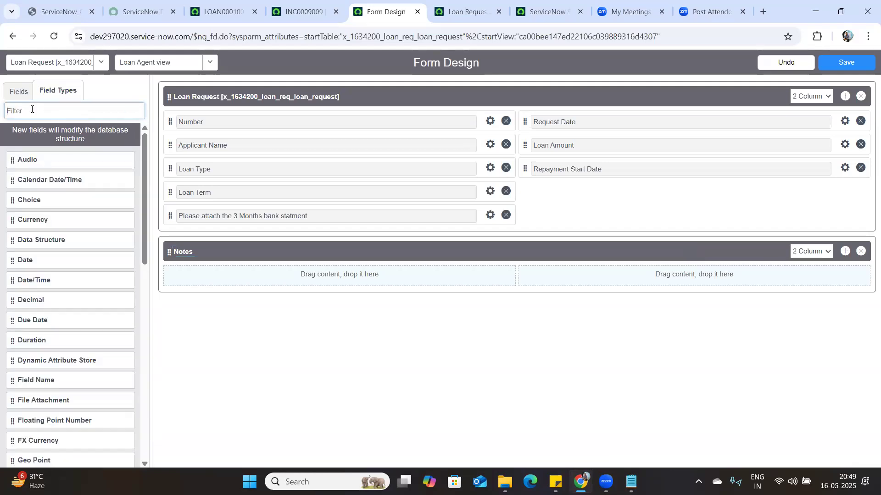
# Place Updated above Created in the Notes section's first column, Created by and Contextual Search Results in the second, and save the form
pyautogui.click(23, 94)
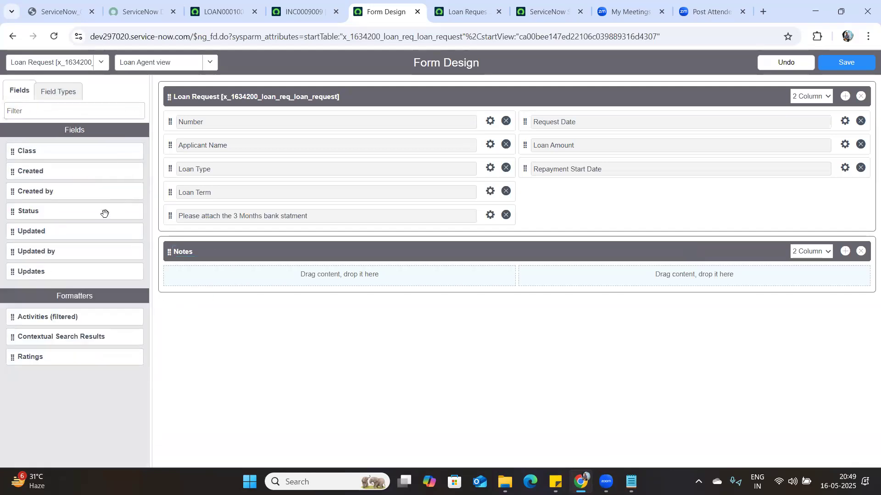
pyautogui.moveTo(91, 173); pyautogui.dragTo(230, 281)
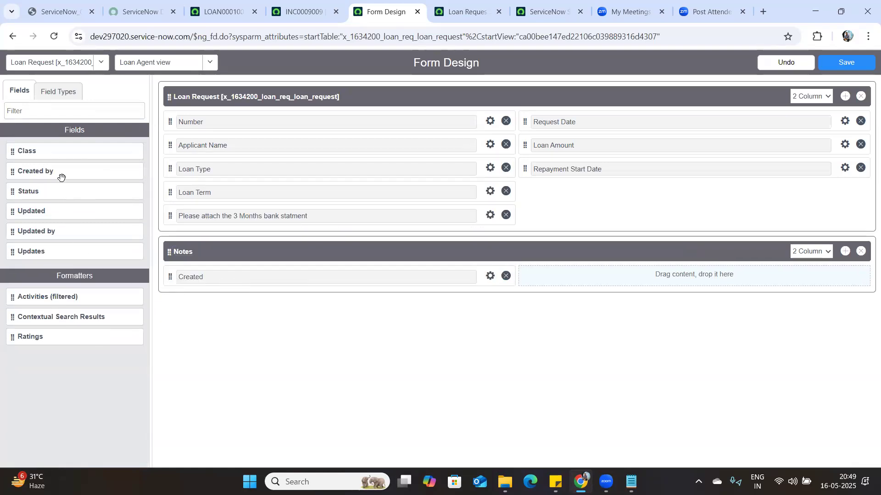
pyautogui.moveTo(75, 176); pyautogui.dragTo(669, 293)
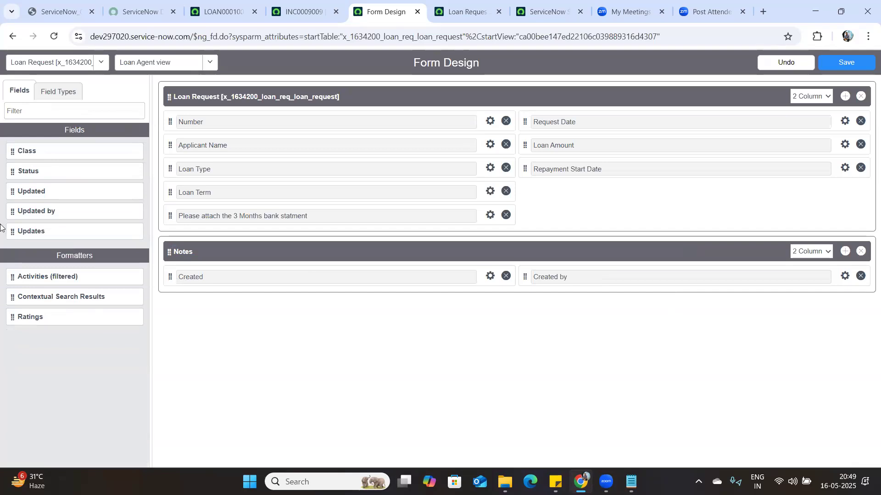
pyautogui.moveTo(66, 197); pyautogui.dragTo(218, 292)
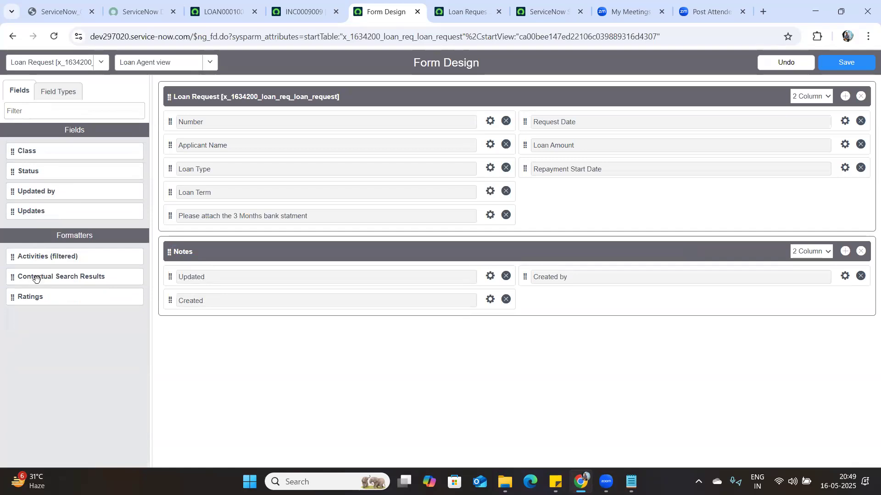
pyautogui.moveTo(36, 280); pyautogui.dragTo(660, 321)
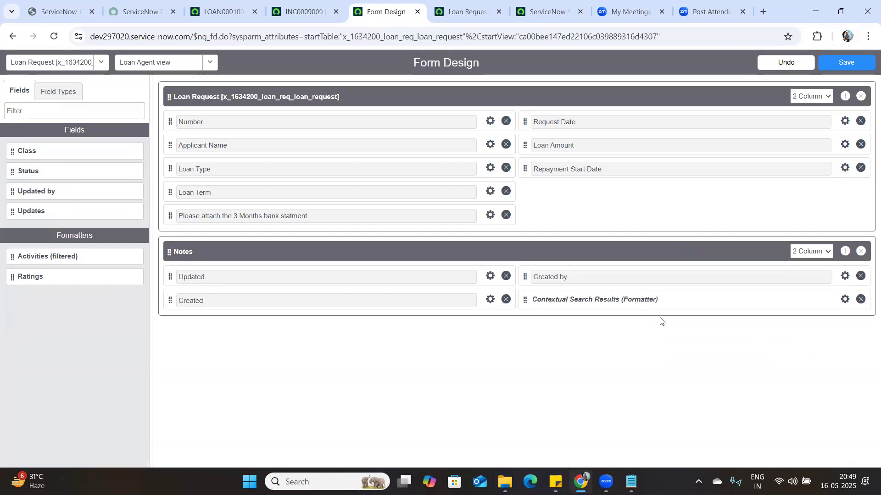
pyautogui.click(850, 65)
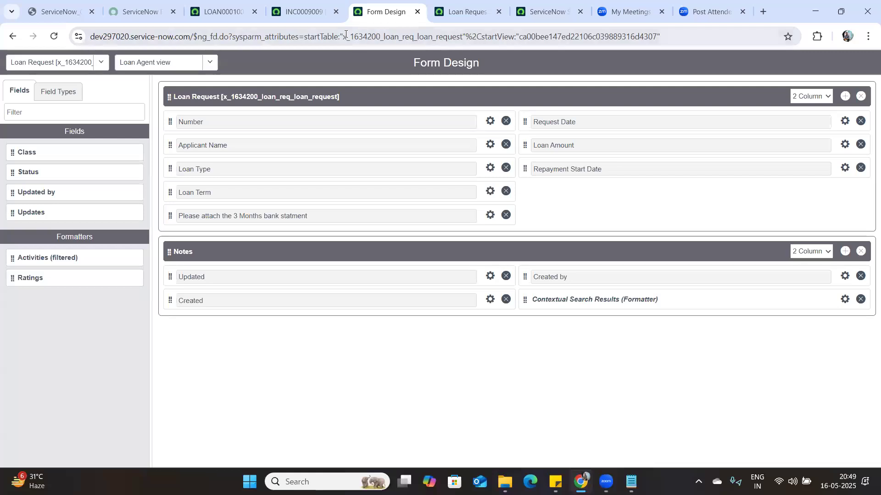
# Reload the LOAN0001002 record and examine the Notes section with its Updated field
pyautogui.click(222, 11)
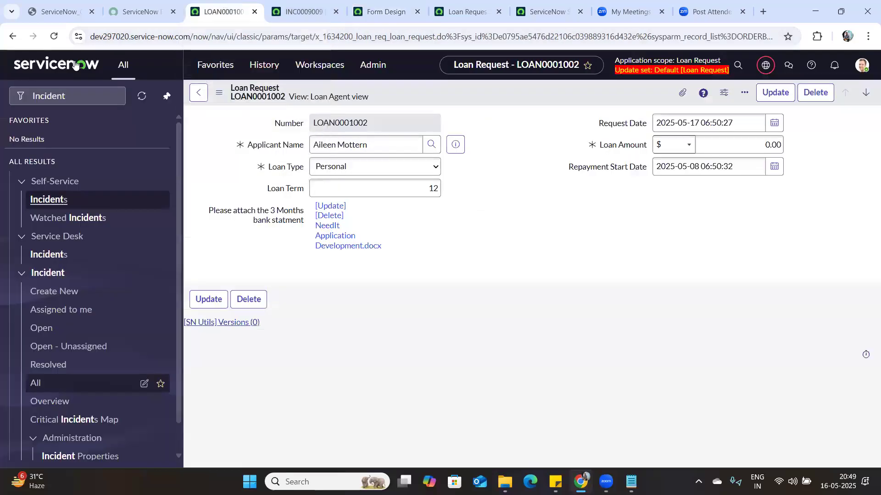
pyautogui.click(55, 40)
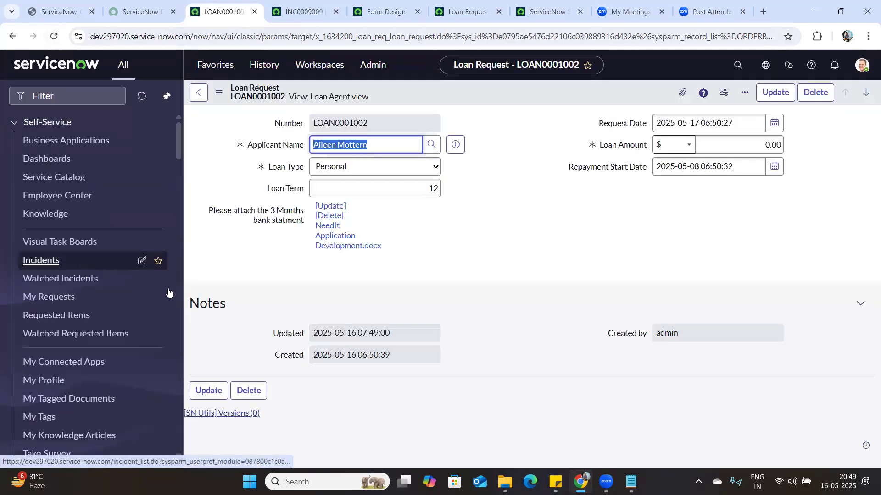
pyautogui.moveTo(192, 303); pyautogui.dragTo(235, 305)
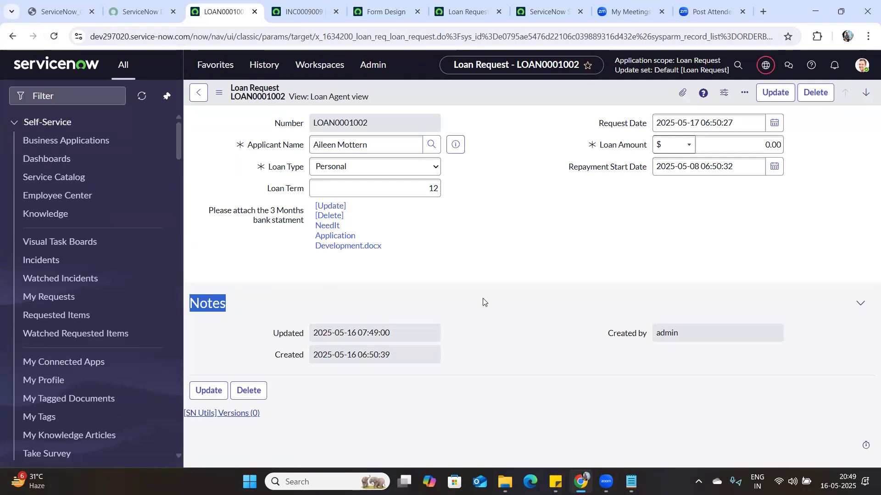
pyautogui.click(379, 331)
pyautogui.hotkey('ctrl', 'a')
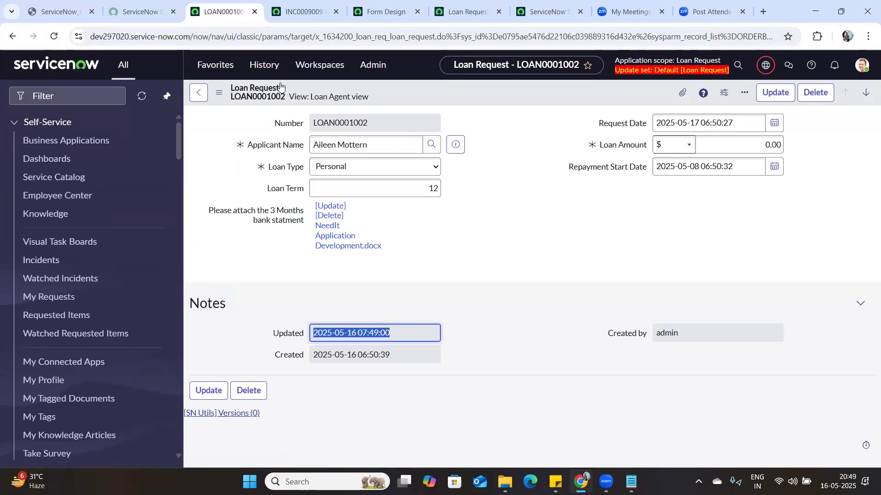
# Compare incident INC0009009's Related Records and Resolution Information sections with the Notes section of LOAN0001002
pyautogui.click(292, 6)
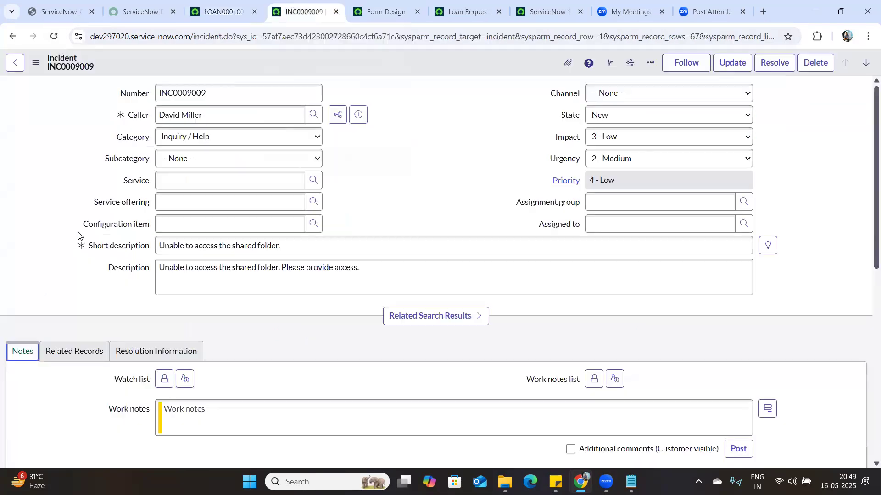
pyautogui.click(91, 353)
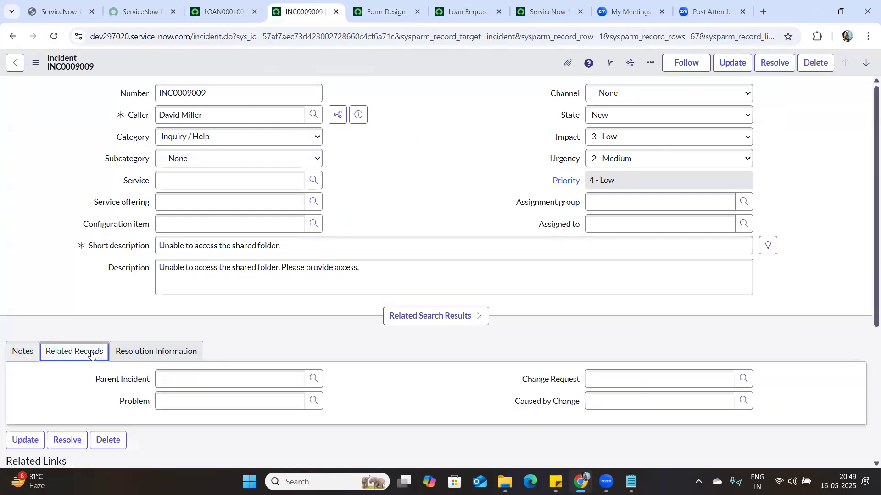
pyautogui.click(220, 12)
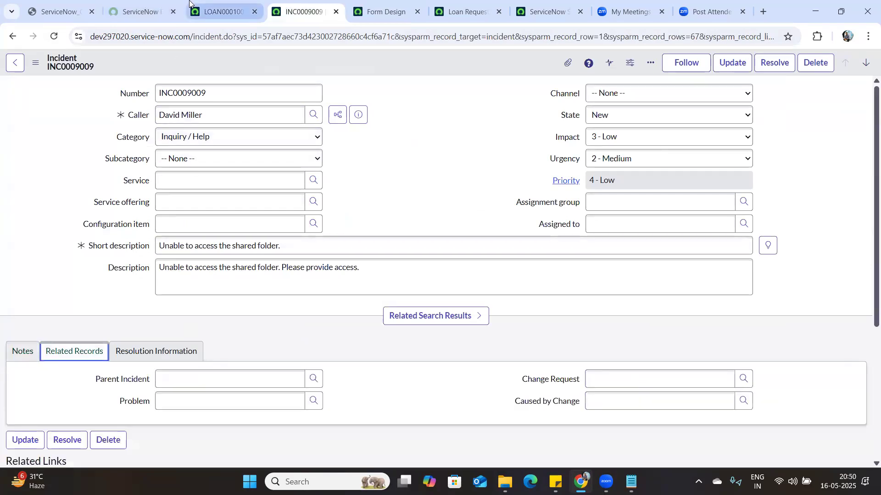
pyautogui.doubleClick(205, 295)
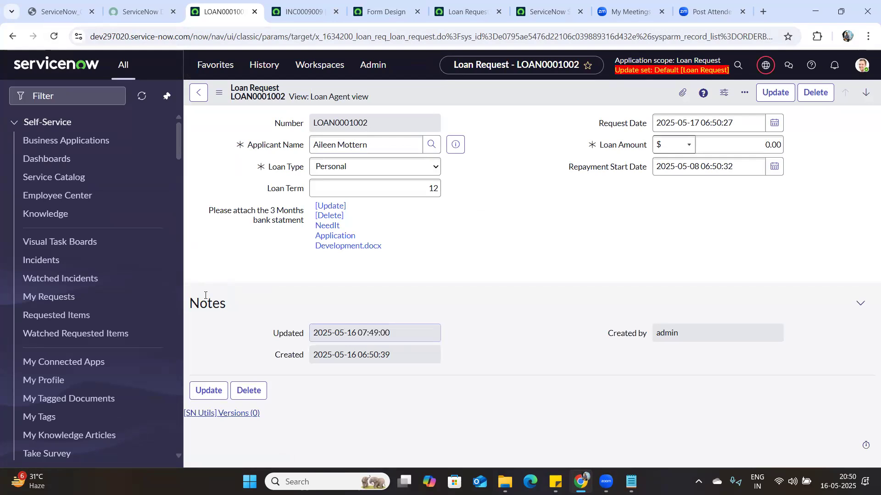
pyautogui.click(298, 11)
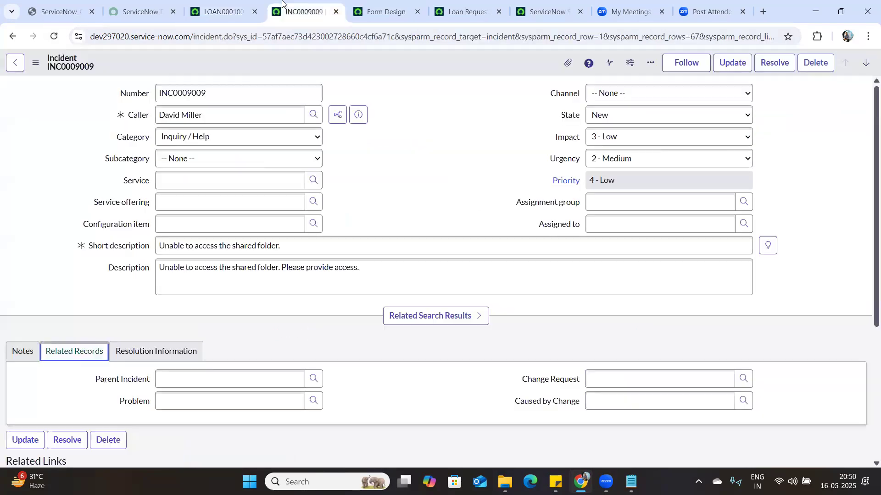
pyautogui.click(145, 347)
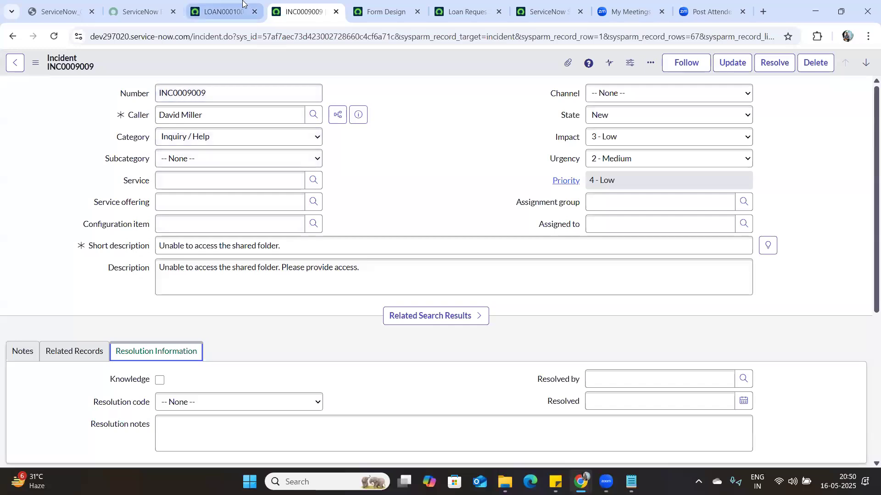
pyautogui.click(220, 12)
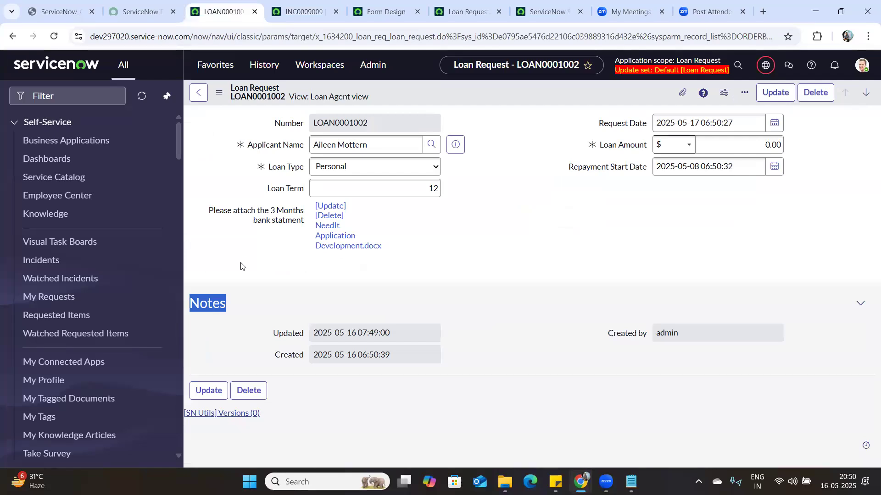
# Open the LOAN0001002 record's form in Form Layout
pyautogui.click(219, 93)
pyautogui.moveTo(276, 160)
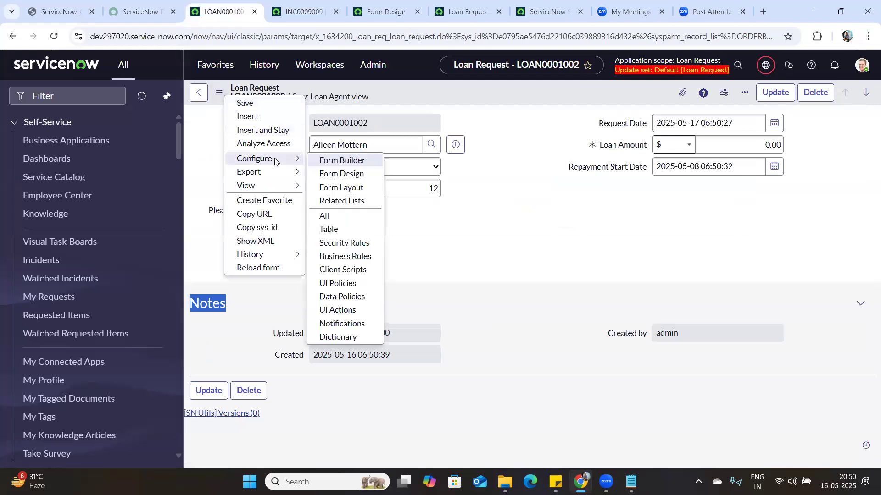
pyautogui.click(336, 186)
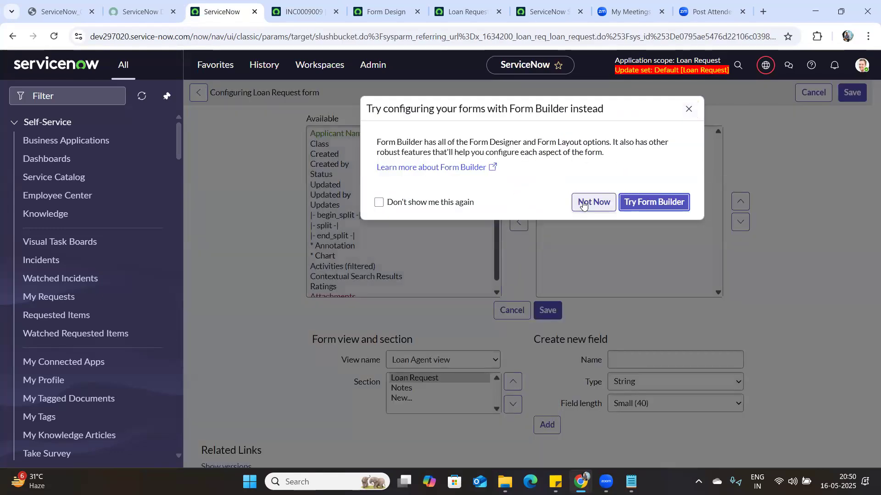
# Decline the Form Builder suggestion and create a new section captioned User Details in the Loan Agent view
pyautogui.click(585, 203)
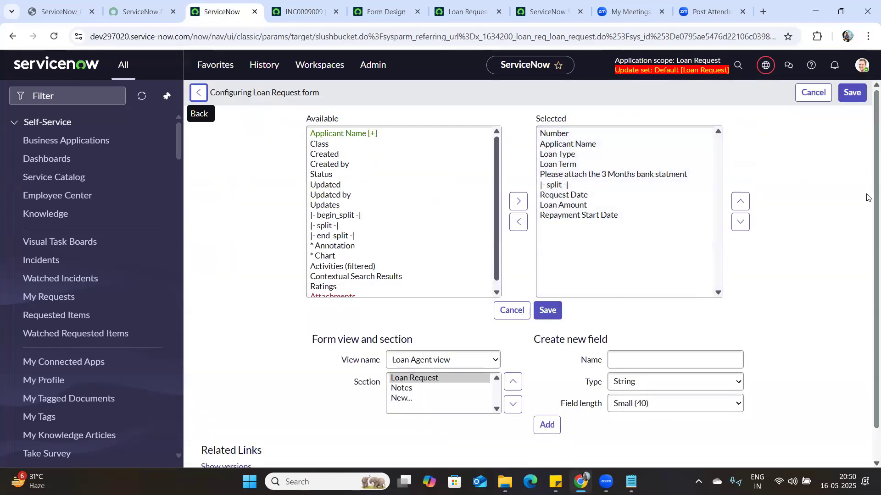
pyautogui.scroll(-1, 866, 198)
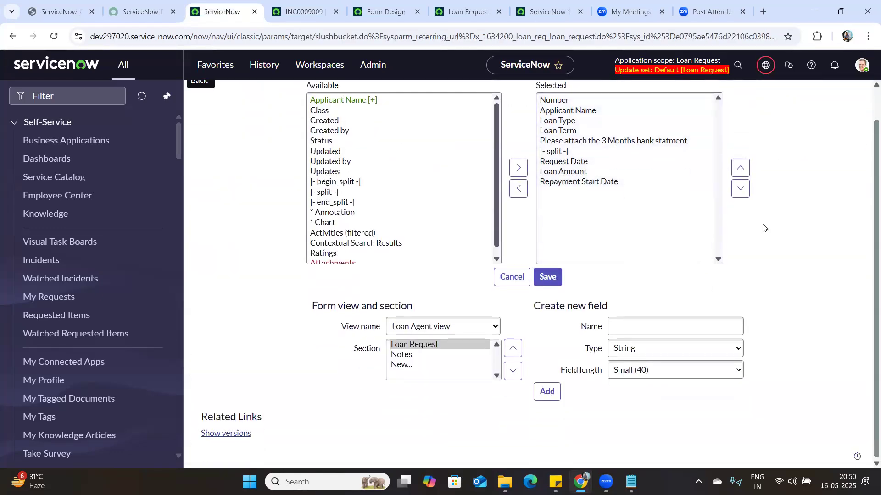
pyautogui.click(407, 365)
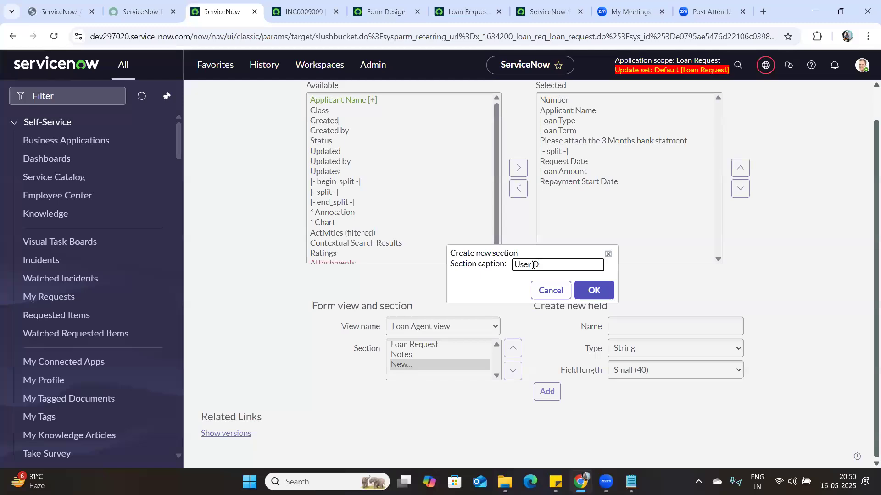
pyautogui.write('s')
pyautogui.click(596, 289)
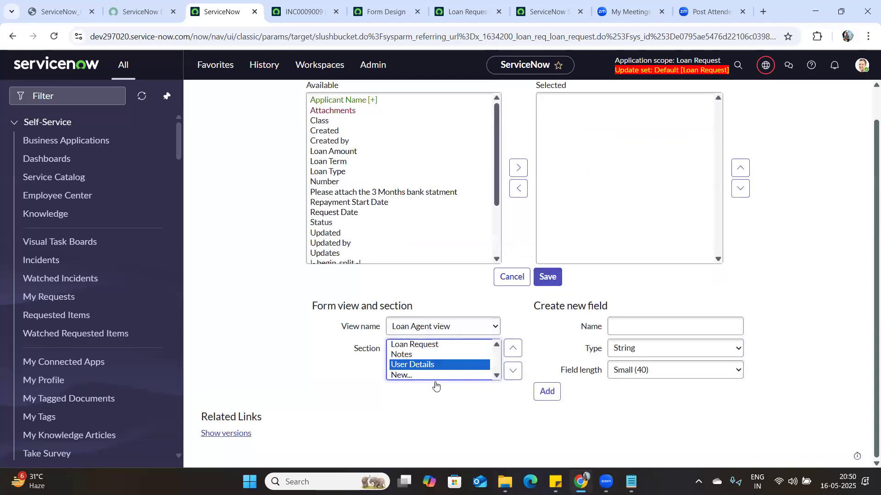
# Add Applicant Name, Ratings and Contextual Search Results to the User Details section and save the form layout
pyautogui.click(415, 243)
pyautogui.hotkey('ctrl', 'a')
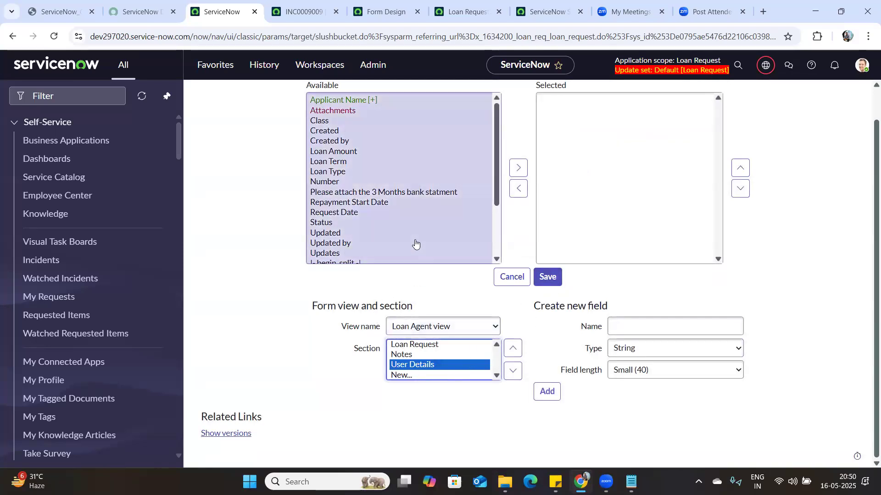
pyautogui.click(415, 101)
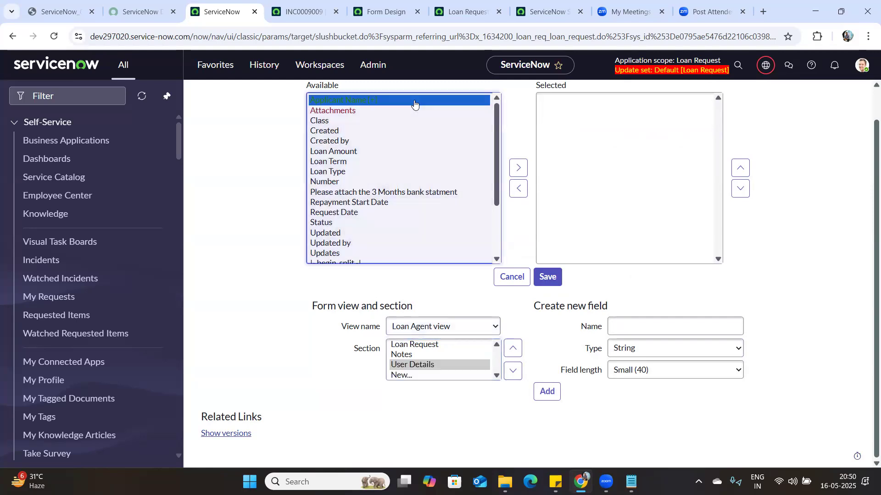
pyautogui.click(518, 178)
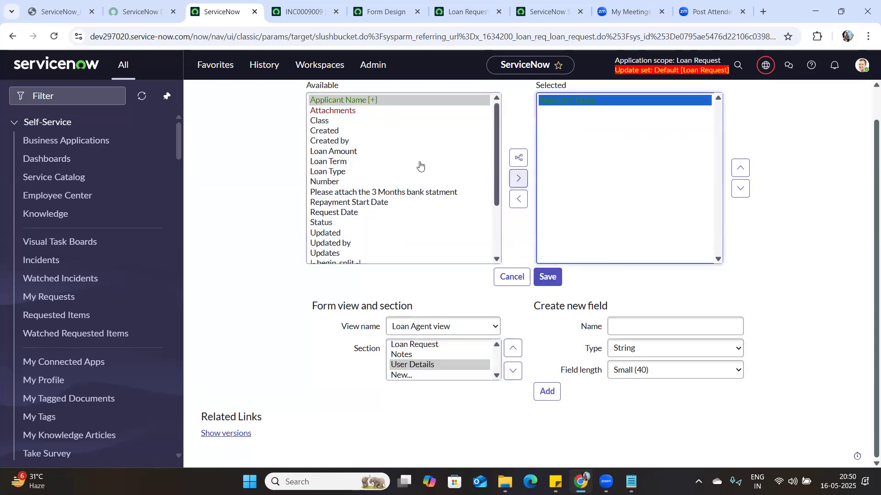
pyautogui.click(344, 152)
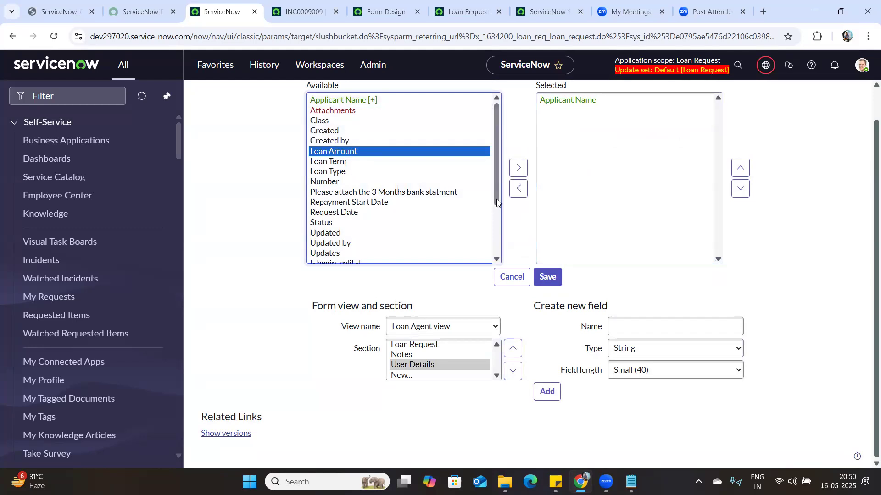
pyautogui.moveTo(496, 199); pyautogui.dragTo(494, 262)
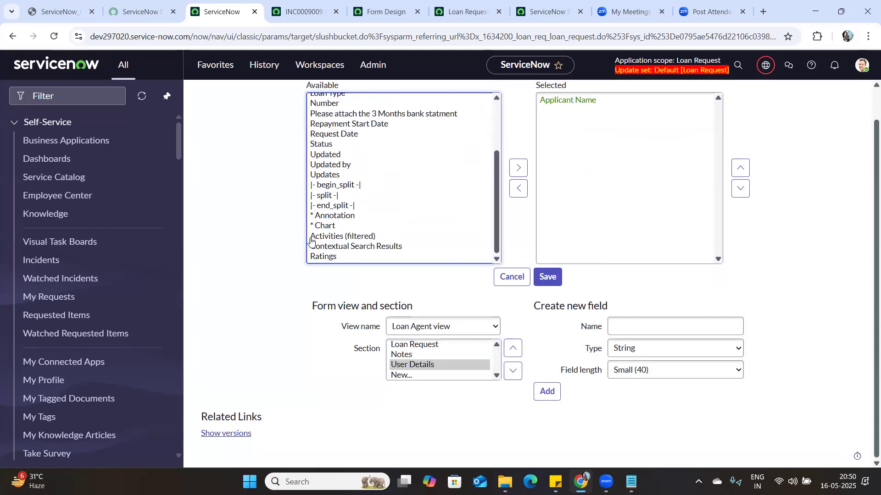
pyautogui.click(366, 256)
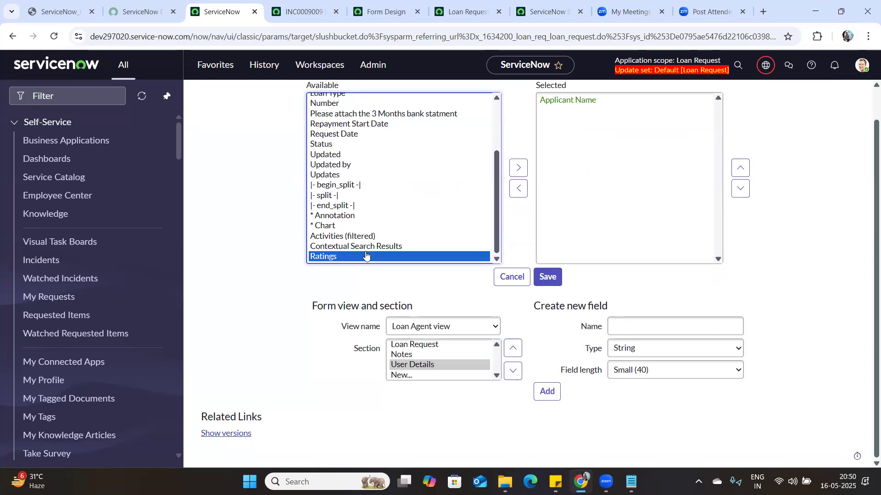
pyautogui.click(519, 168)
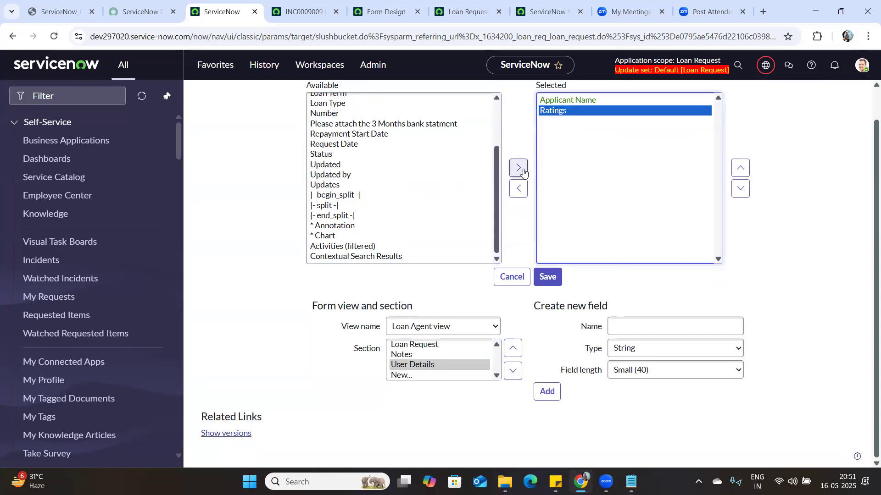
pyautogui.click(355, 256)
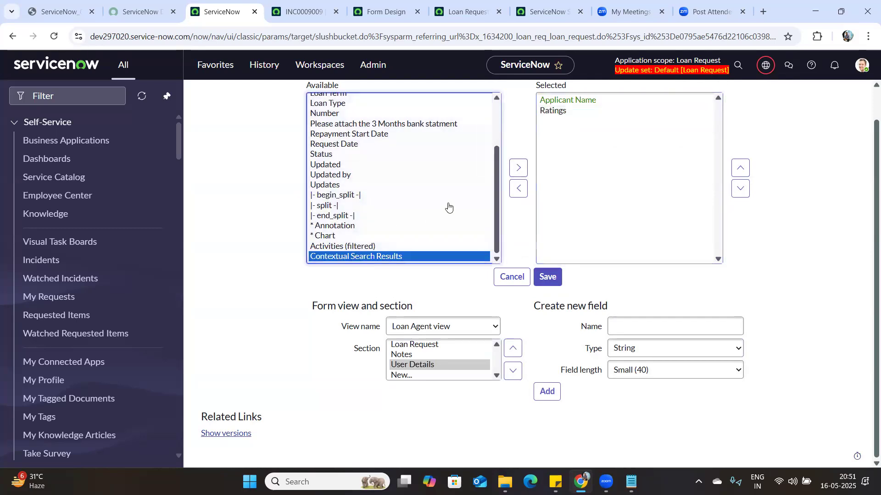
pyautogui.click(518, 168)
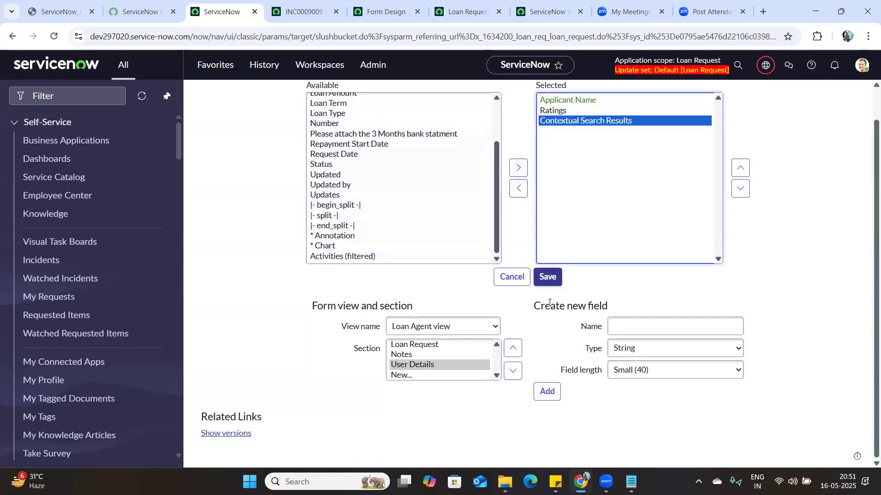
pyautogui.click(546, 278)
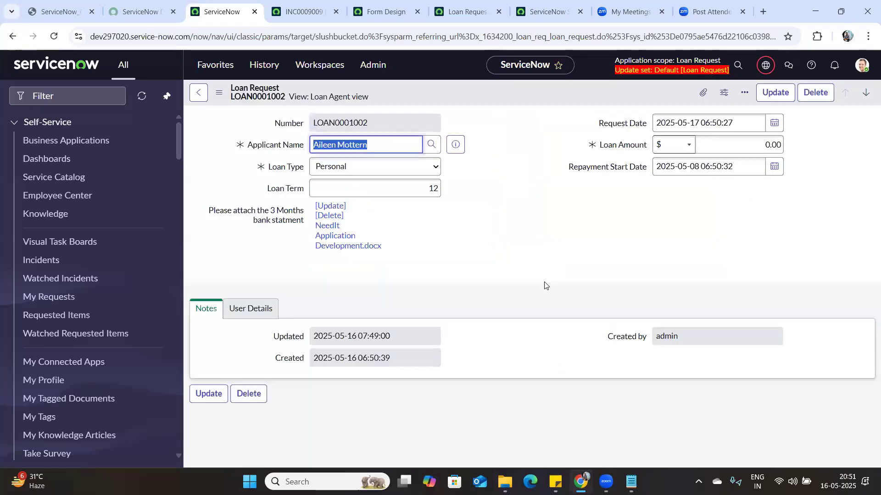
# Compare the User Details and Notes sections of LOAN0001002 with incident INC0009009's Related Records and Resolution Information sections
pyautogui.click(272, 310)
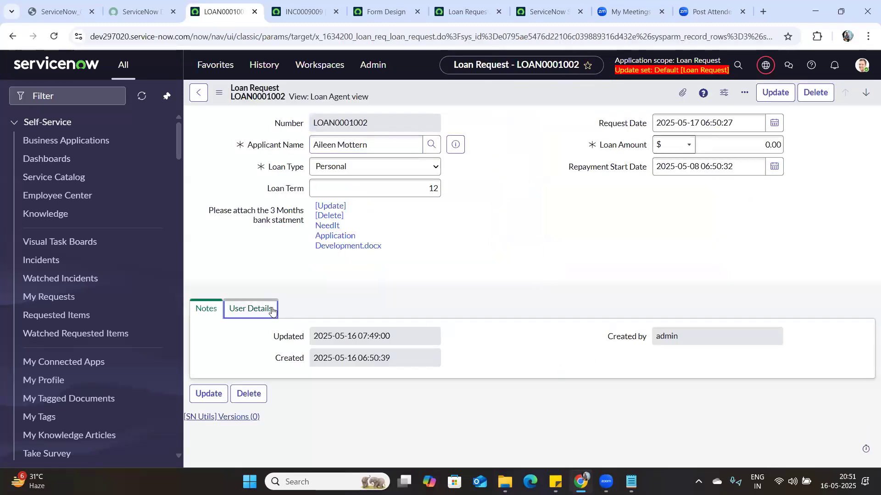
pyautogui.click(393, 339)
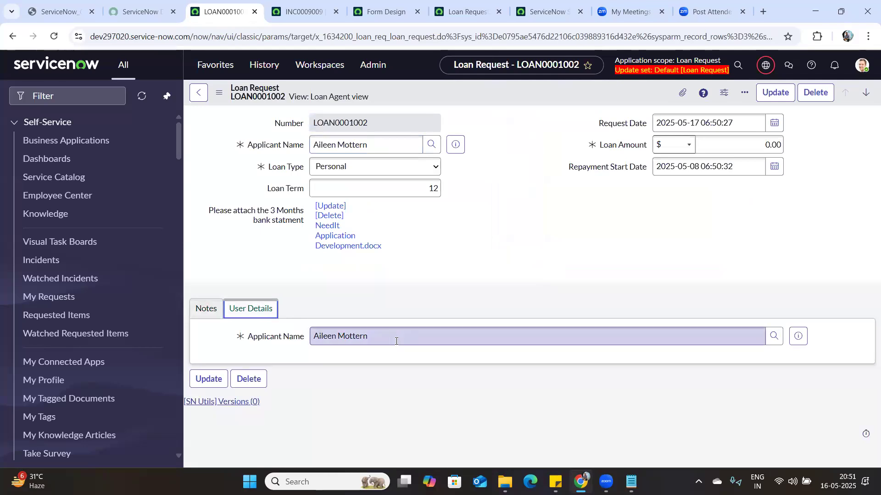
pyautogui.tripleClick(395, 341)
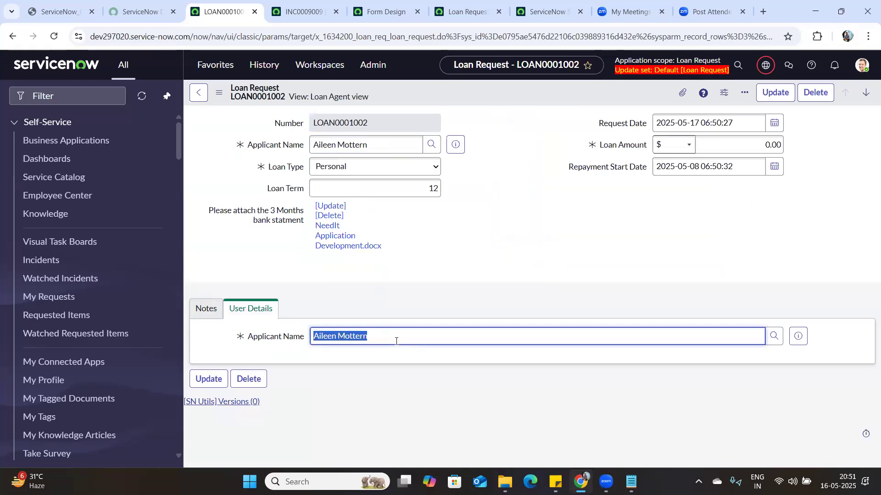
pyautogui.click(206, 309)
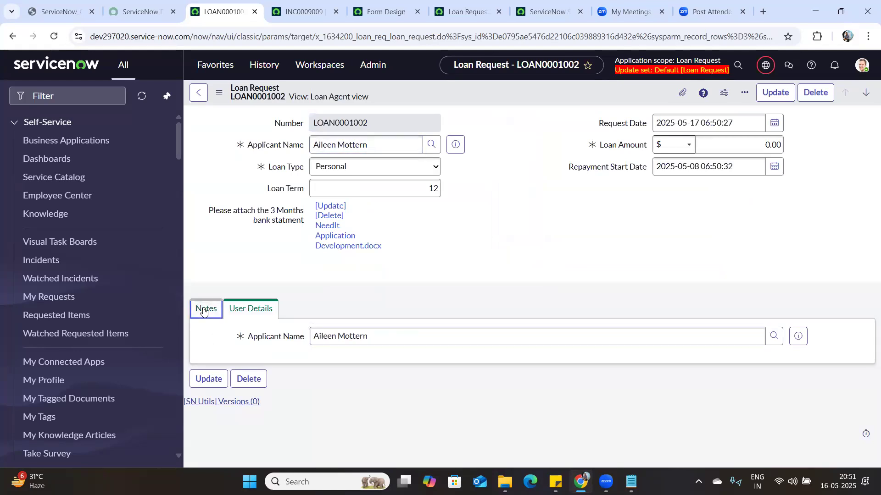
pyautogui.click(250, 308)
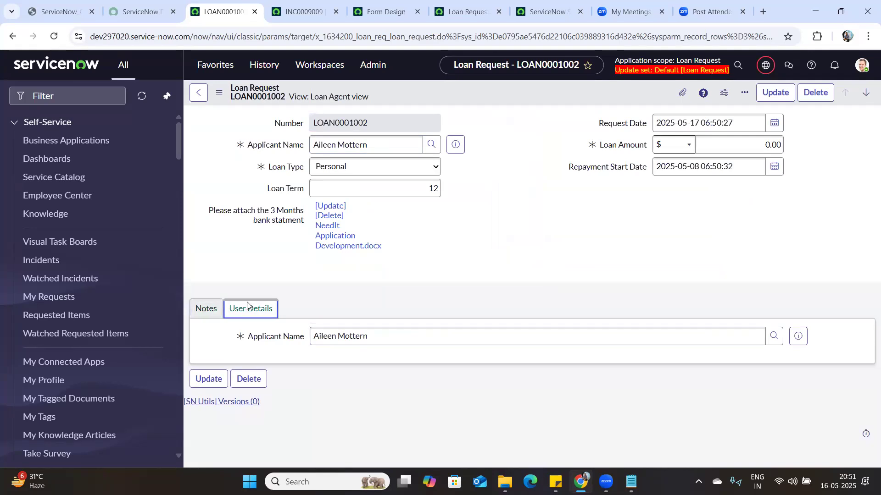
pyautogui.click(311, 2)
pyautogui.click(19, 352)
pyautogui.click(51, 356)
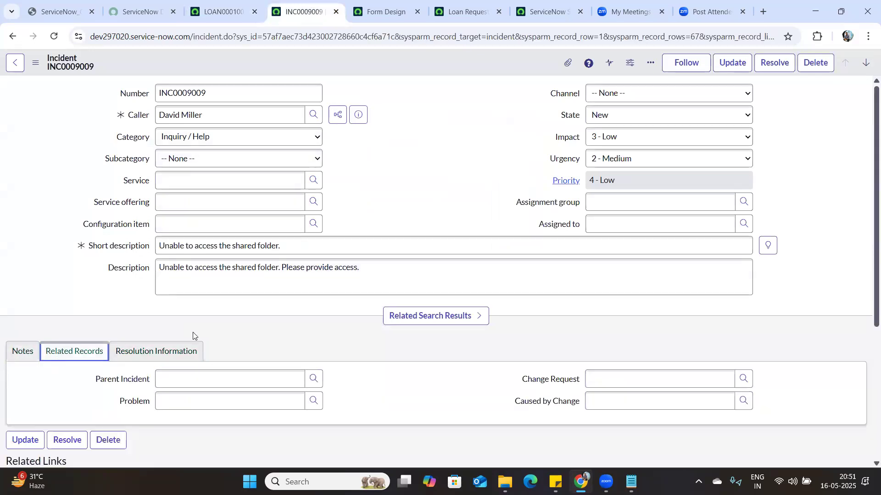
pyautogui.click(187, 350)
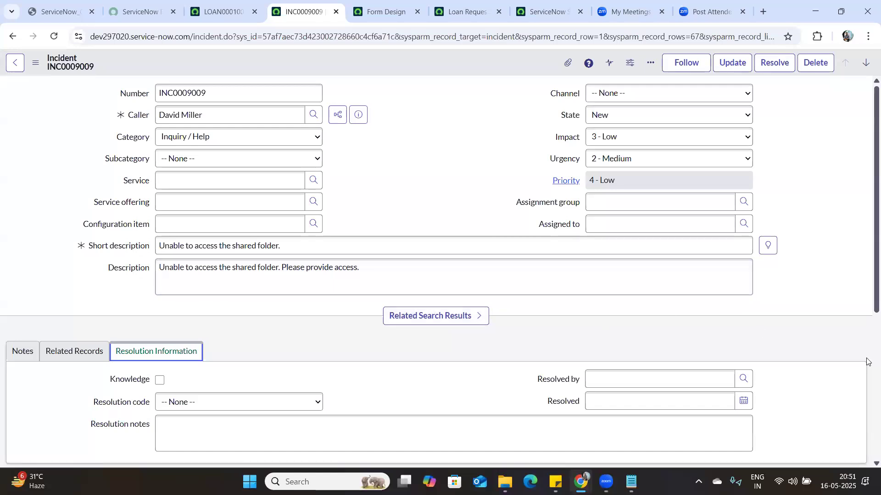
pyautogui.scroll(-5, 866, 361)
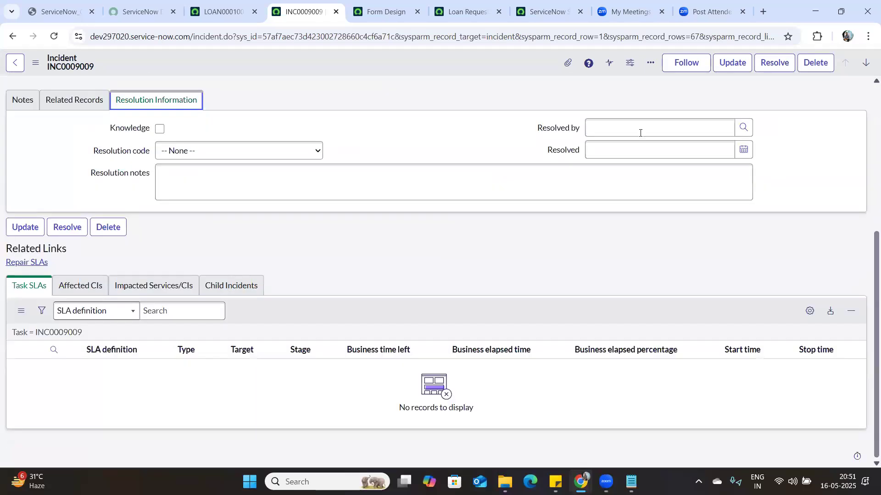
# Return to the LOAN0001002 record, open its form in Form Layout and dismiss the Form Builder suggestion
pyautogui.click(237, 3)
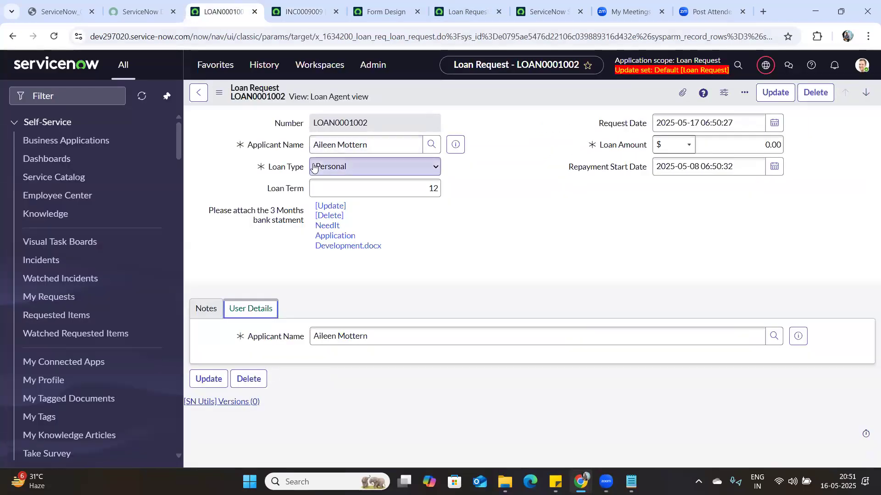
pyautogui.click(223, 92)
pyautogui.moveTo(277, 165)
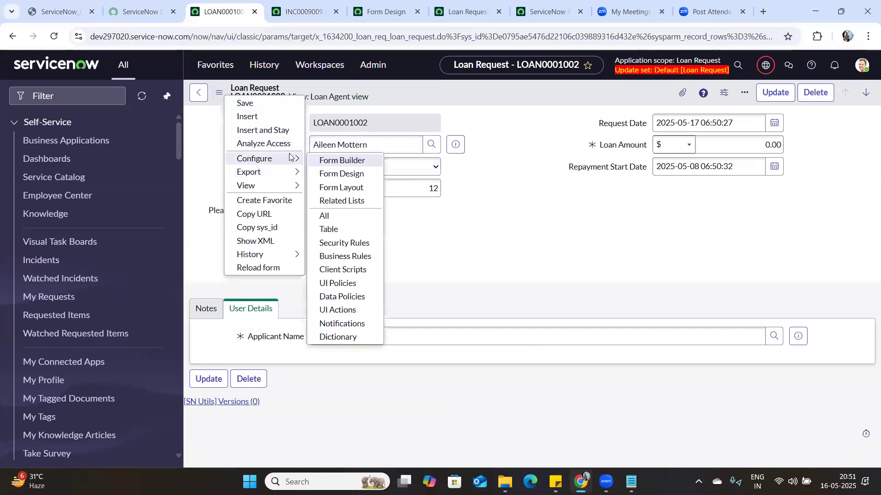
pyautogui.click(346, 186)
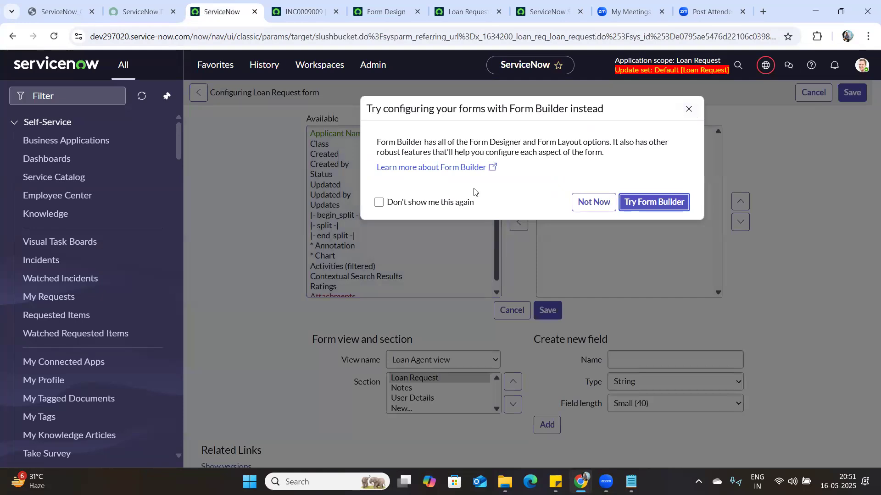
pyautogui.click(688, 109)
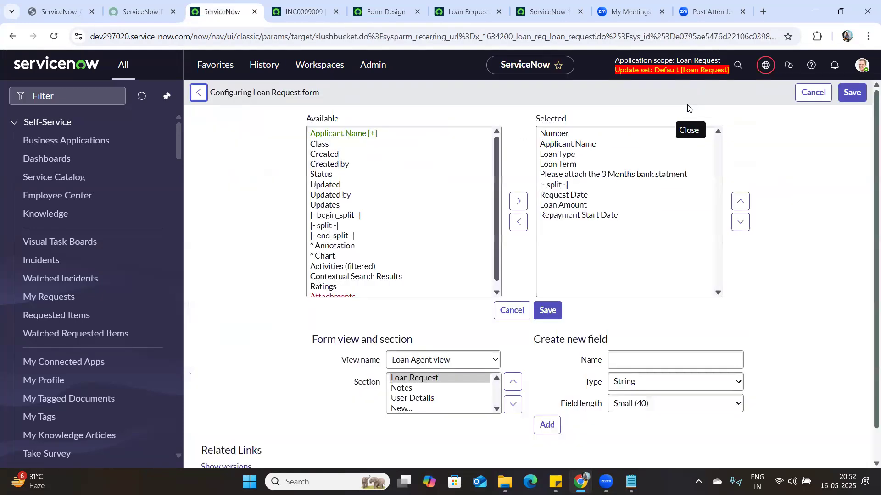
# Create another new section captioned Loan Information in the Loan Agent view
pyautogui.scroll(-1, 665, 296)
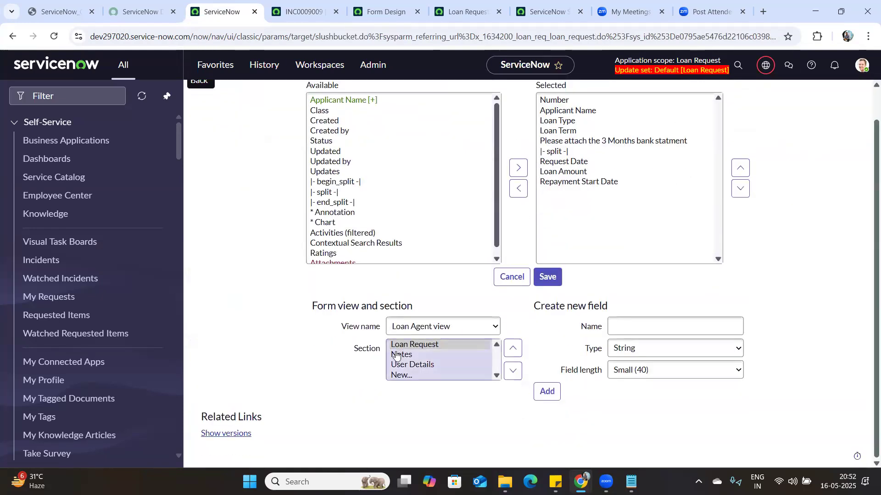
pyautogui.click(397, 376)
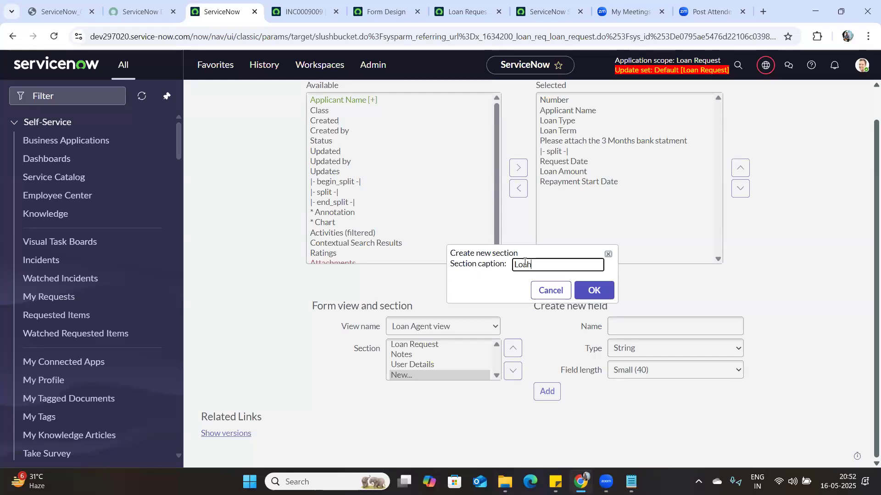
pyautogui.write('Information')
pyautogui.click(596, 291)
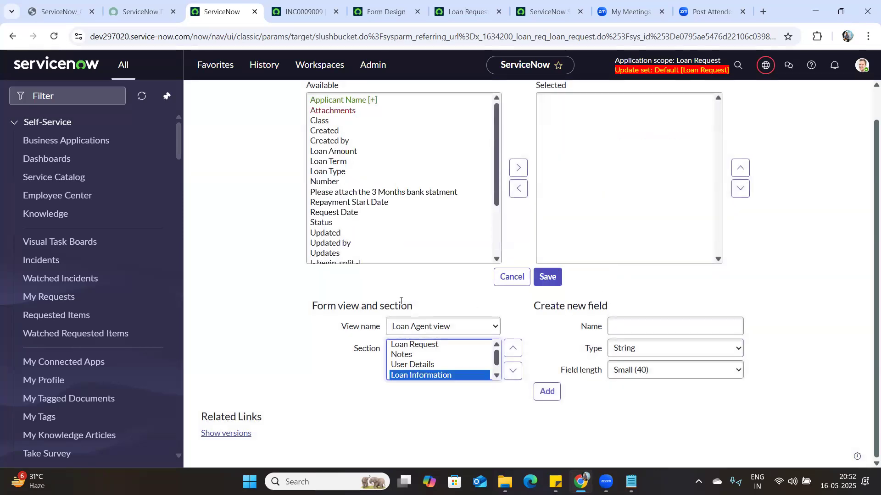
# Add the Loan Amount field to the Loan Information section
pyautogui.click(341, 172)
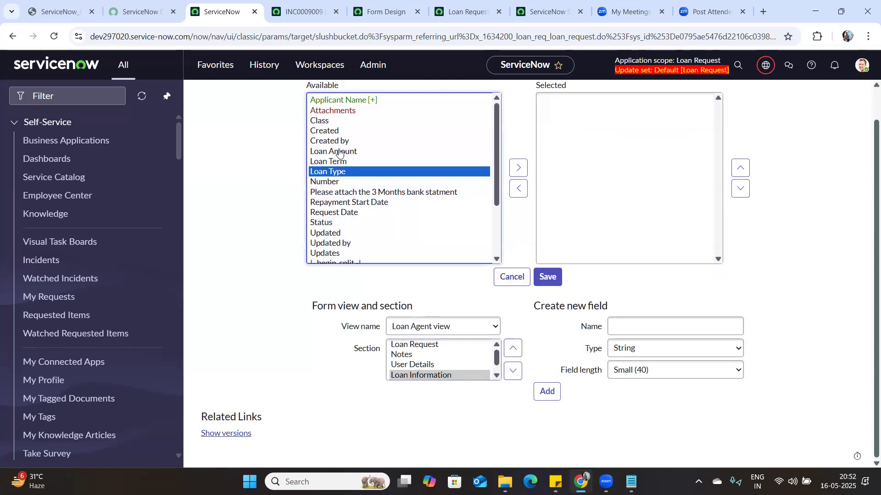
pyautogui.click(340, 151)
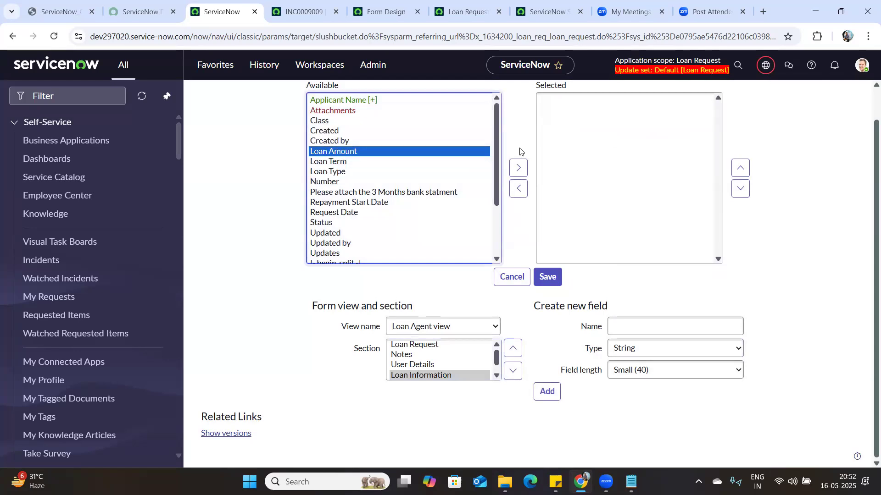
pyautogui.click(518, 169)
# Try adding the Loan Term field to the Loan Information section and take it out again
pyautogui.click(393, 144)
pyautogui.click(393, 151)
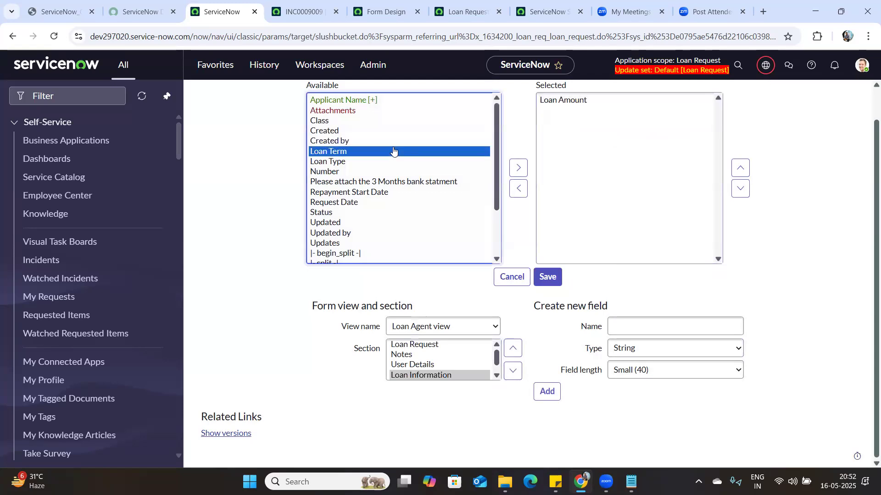
pyautogui.click(519, 169)
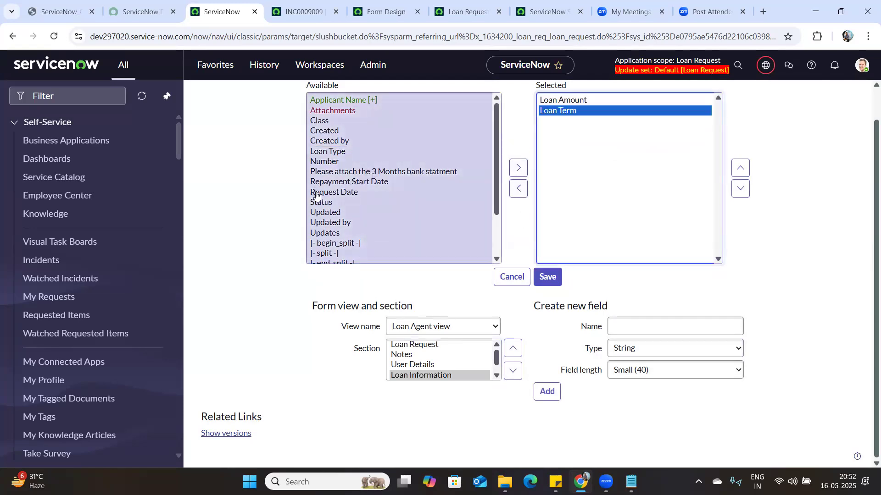
pyautogui.click(517, 168)
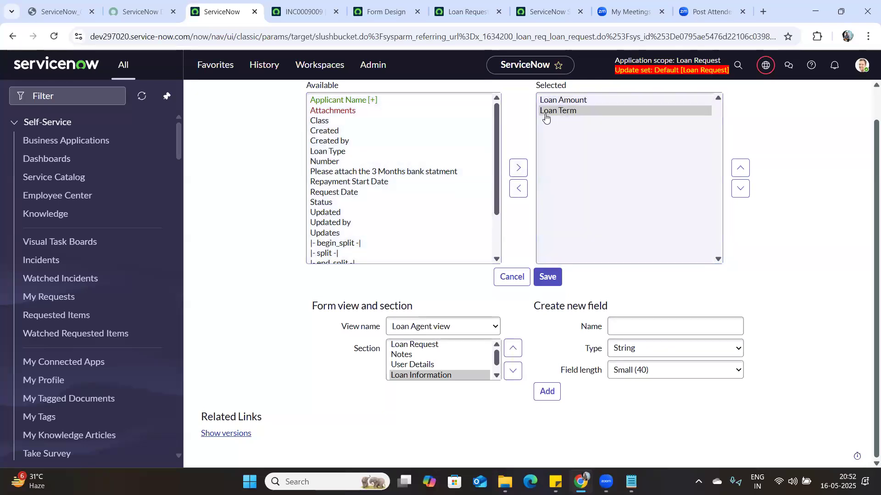
pyautogui.click(515, 187)
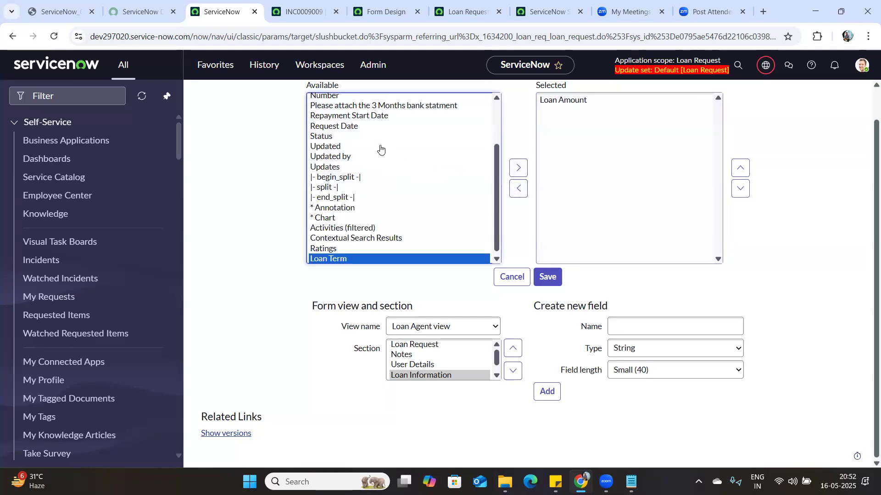
# Add Repayment Start Date and Request Date to the Loan Information section, save the layout and show that section on the record
pyautogui.moveTo(356, 116); pyautogui.dragTo(359, 131)
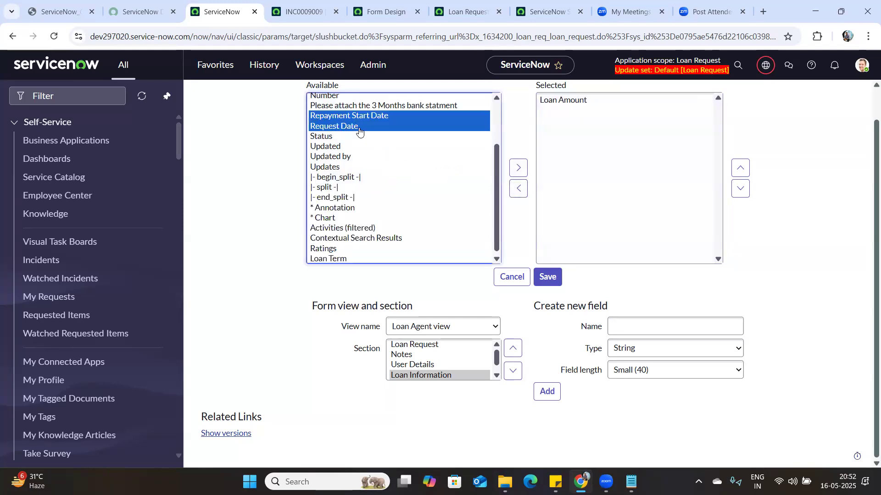
pyautogui.click(518, 167)
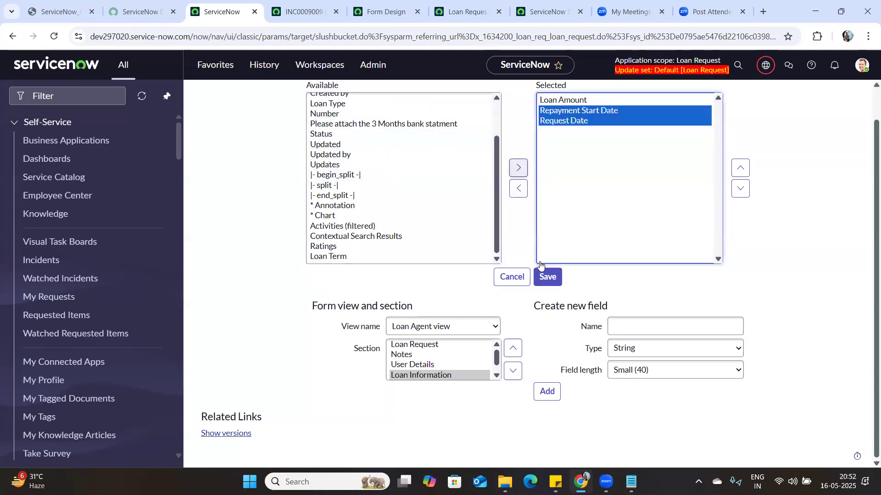
pyautogui.click(547, 277)
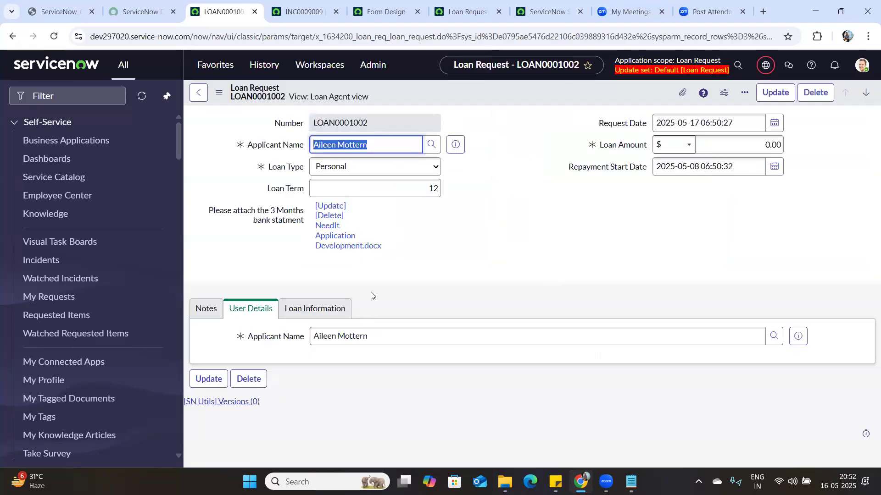
pyautogui.click(337, 308)
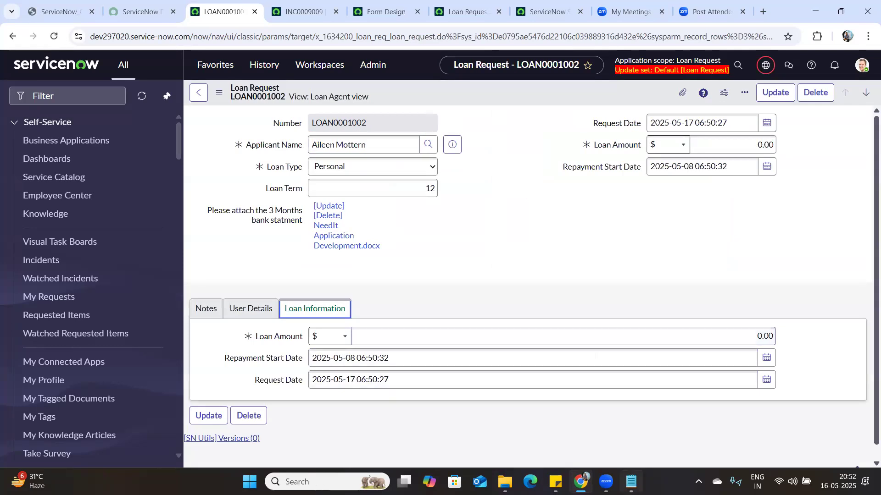
# Switch to Notepad and review the notes on form fields, views and login-based roles, then minimize it
pyautogui.hotkey('alt', 'Tab')
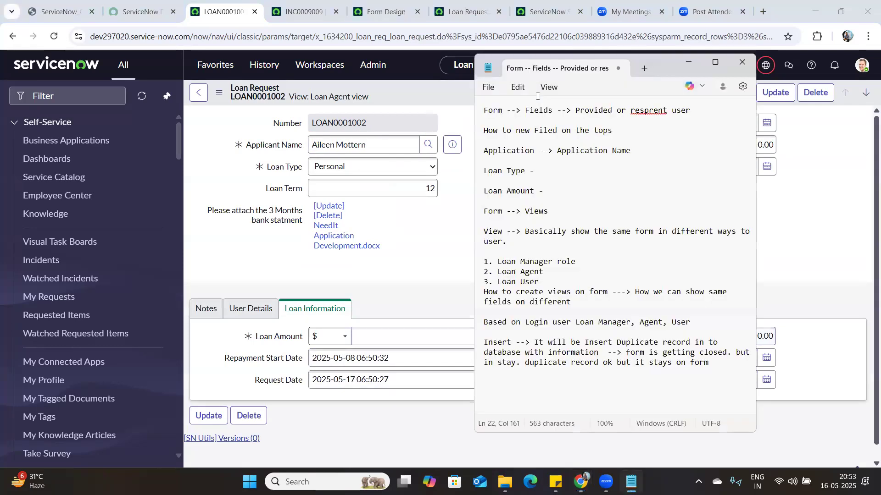
pyautogui.doubleClick(540, 132)
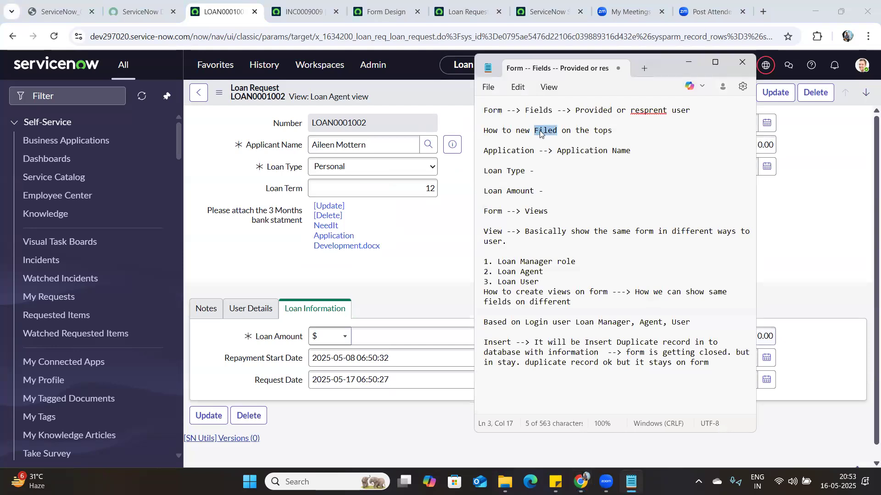
pyautogui.doubleClick(546, 217)
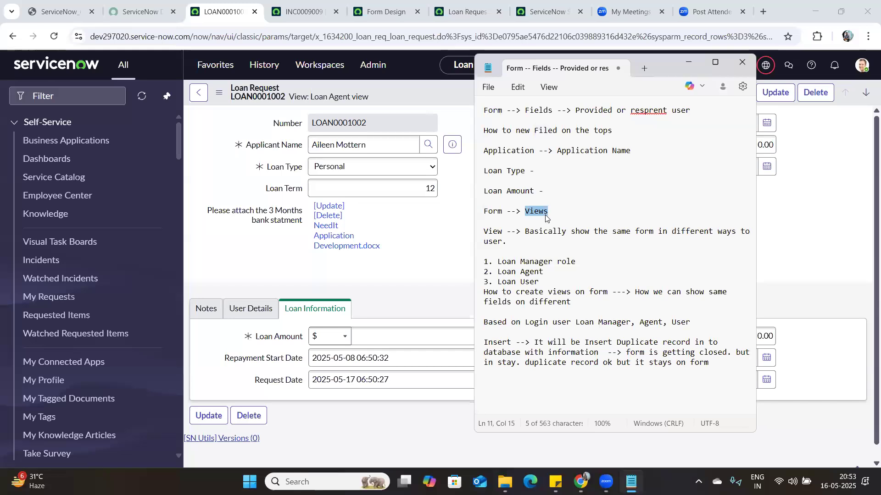
pyautogui.tripleClick(590, 321)
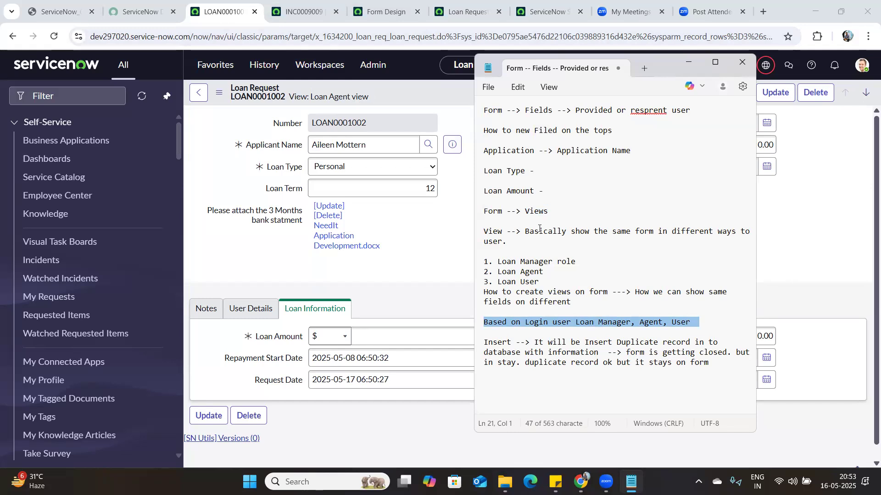
pyautogui.moveTo(607, 479)
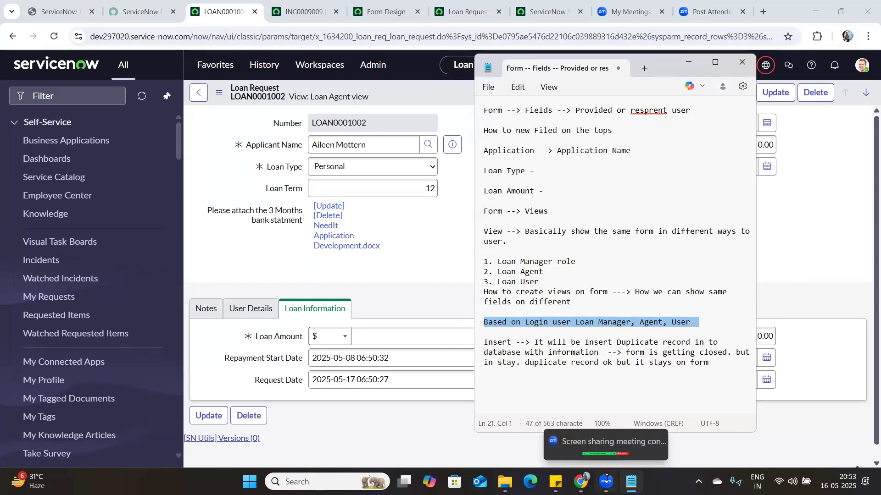
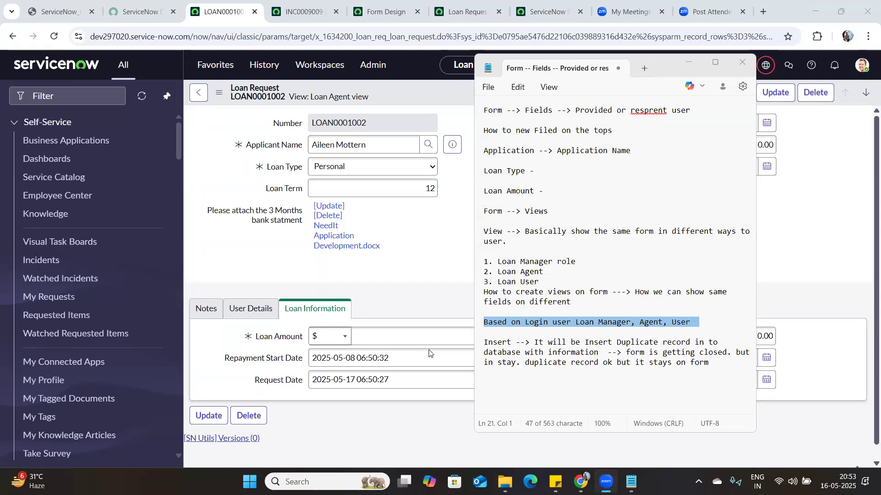
pyautogui.hotkey('alt', 'space')
pyautogui.press('n')
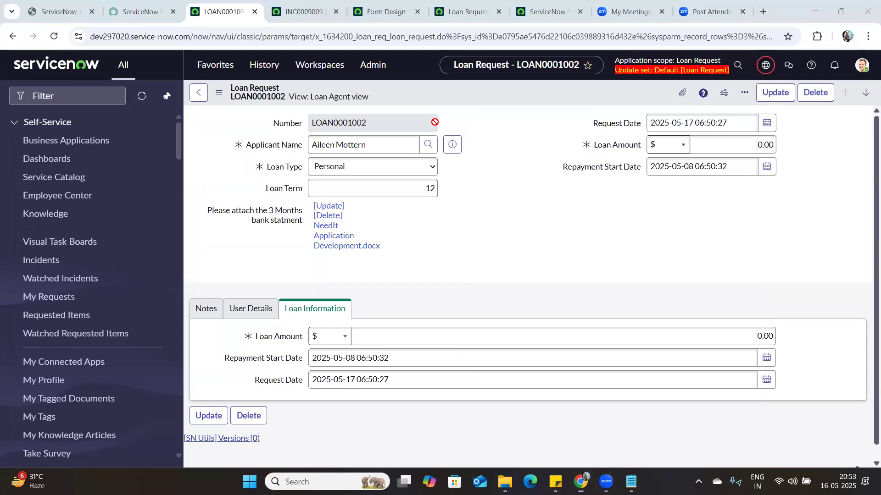
# Open the Loan Agent view of the Loan Request form in Form Design and dismiss the Form Builder suggestion
pyautogui.click(221, 94)
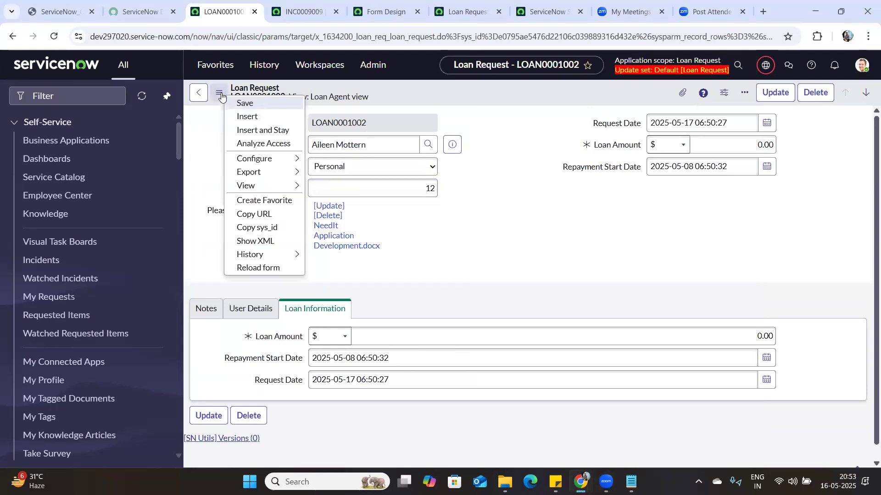
pyautogui.moveTo(271, 165)
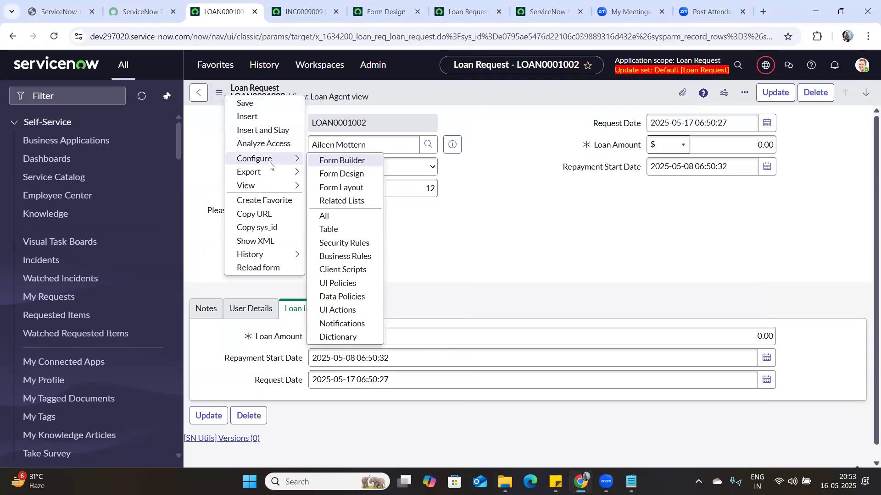
pyautogui.click(335, 175)
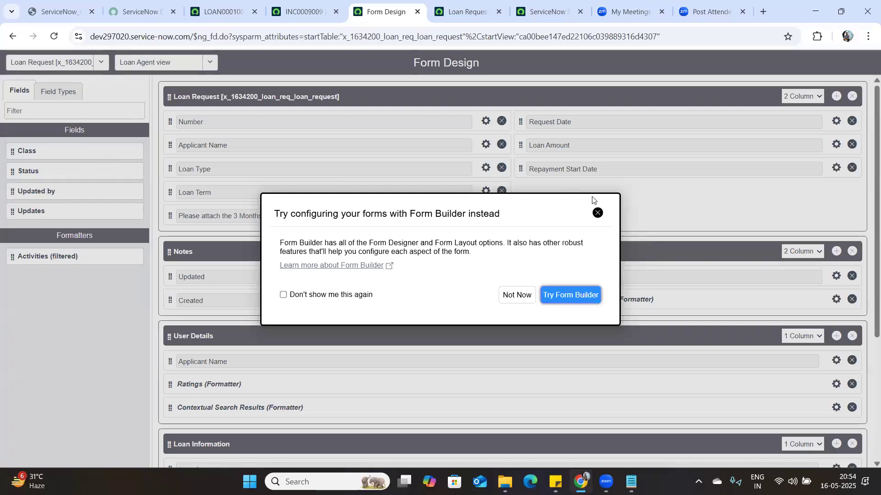
pyautogui.click(598, 214)
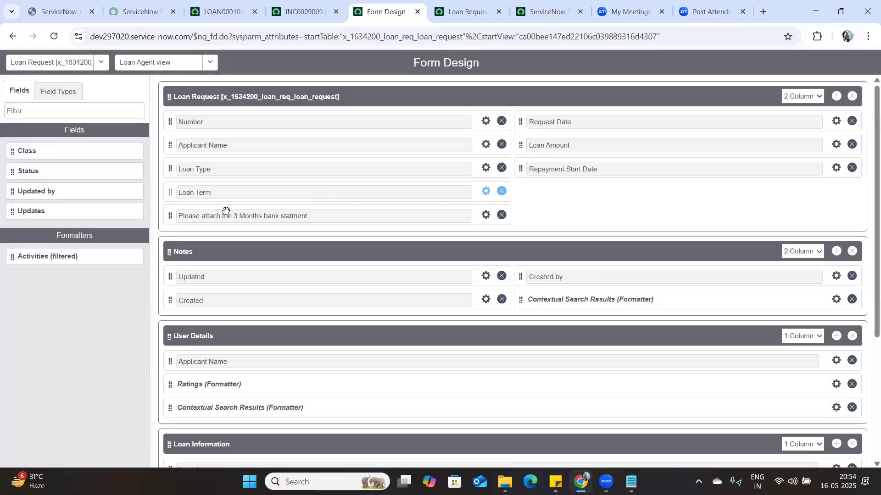
# Try adding a new Calendar Date/Time field below Loan Type in the Loan Request section
pyautogui.click(70, 88)
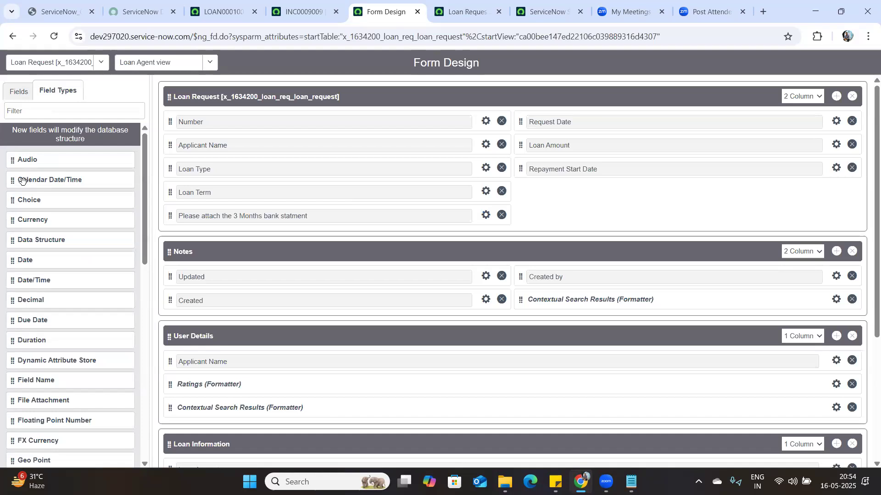
pyautogui.moveTo(22, 179); pyautogui.dragTo(23, 182)
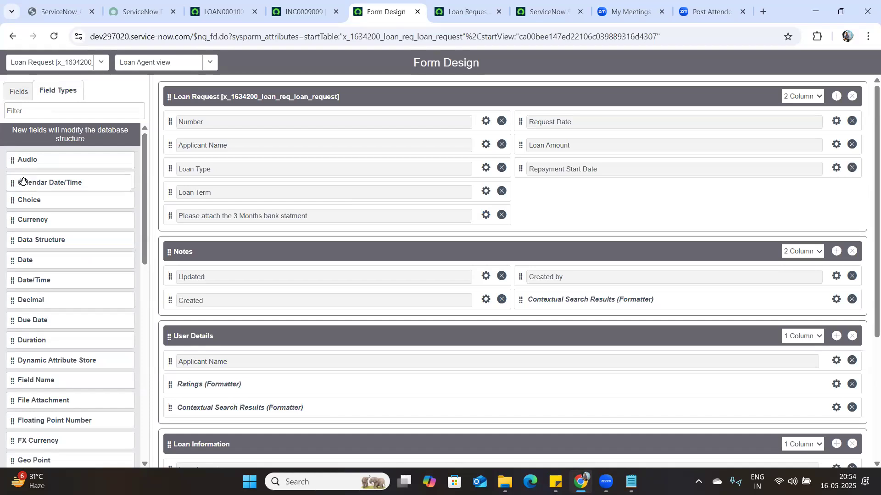
pyautogui.moveTo(23, 181); pyautogui.dragTo(244, 190)
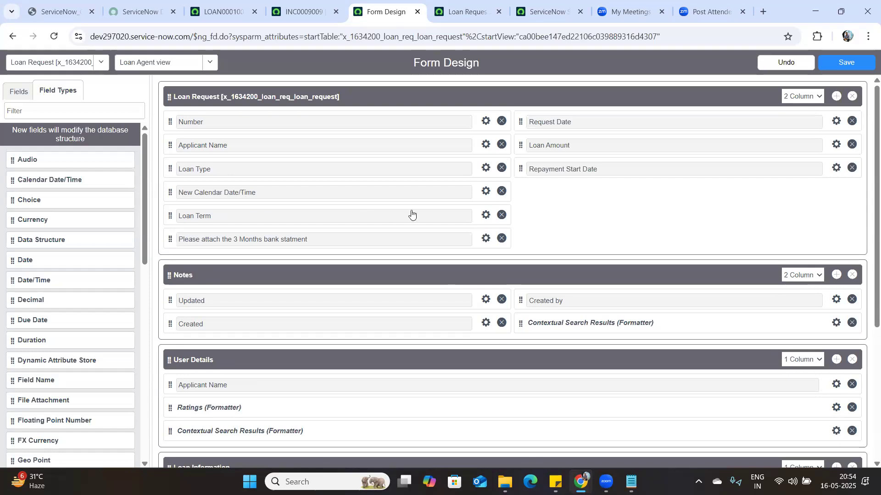
# Inspect the new Calendar Date/Time field's label and name properties, and remove the field from the form
pyautogui.click(486, 192)
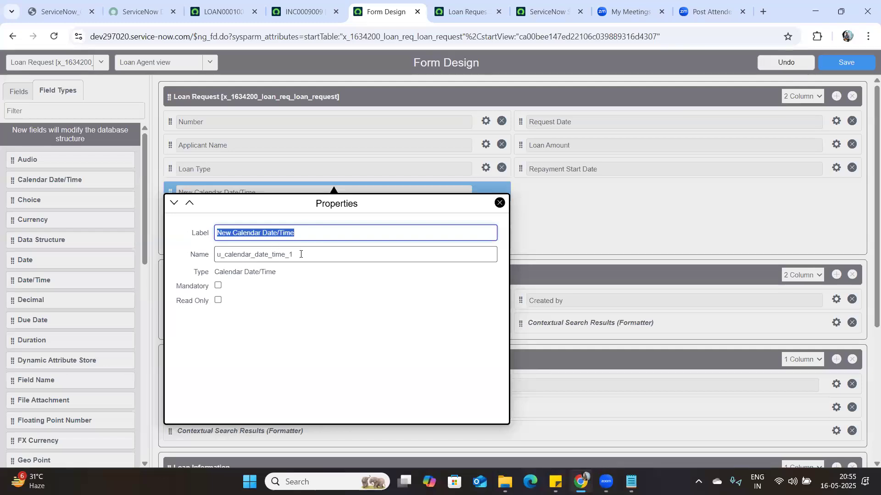
pyautogui.press('Tab')
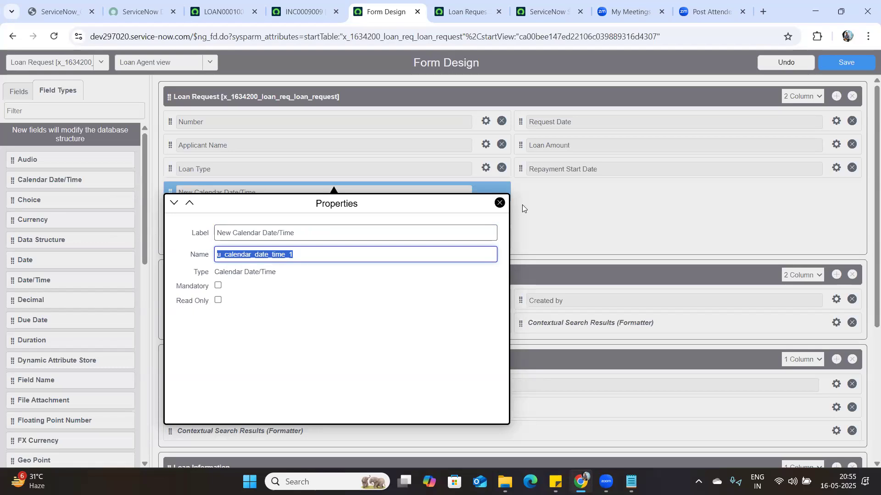
pyautogui.click(499, 203)
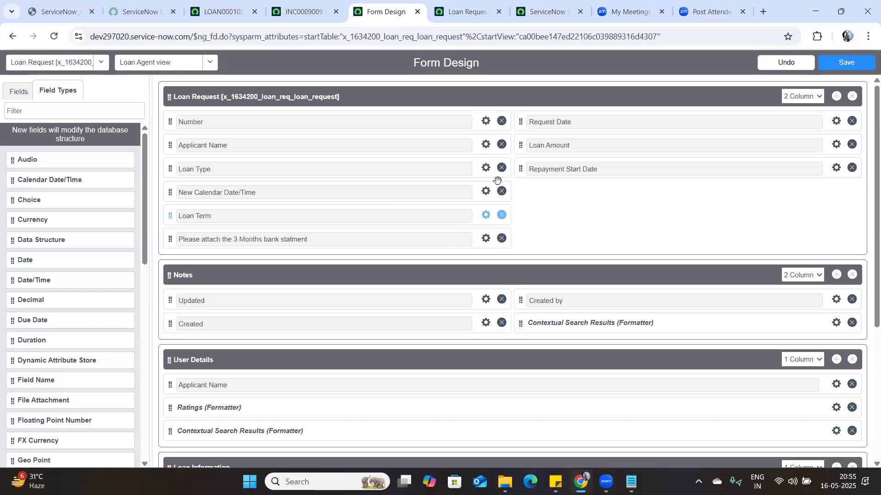
pyautogui.click(502, 193)
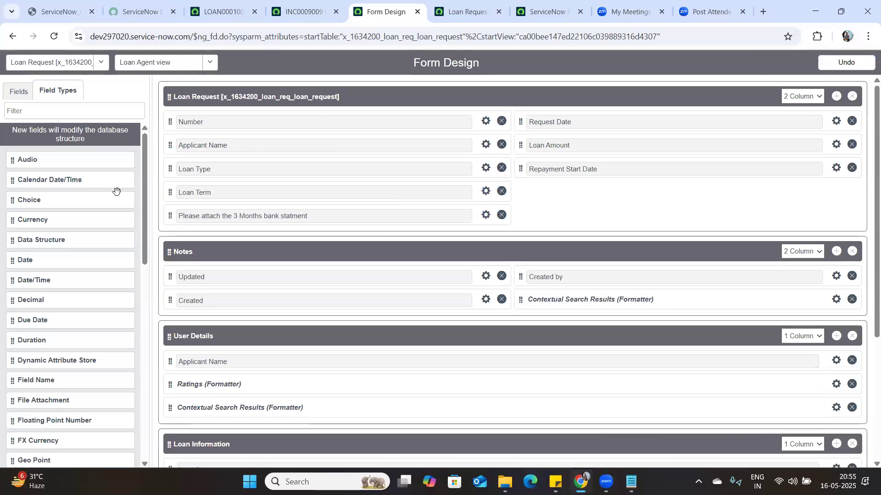
pyautogui.click(288, 95)
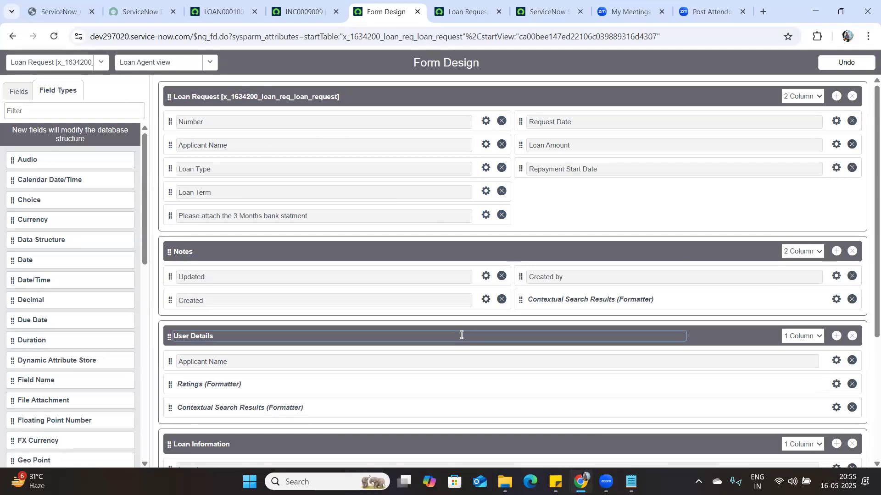
pyautogui.click(361, 166)
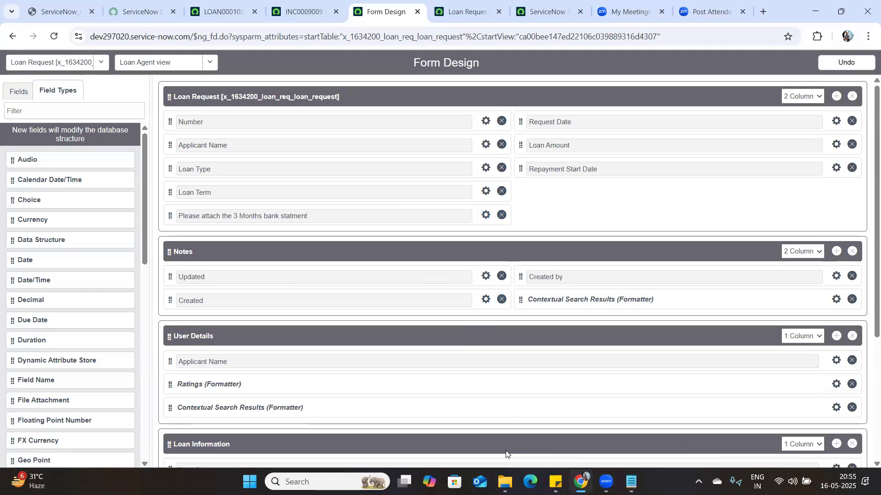
# Check the Lesson 9 Forms topics in the course curriculum PDF, and show the form context menu on the LOAN0001002 record
pyautogui.click(72, 6)
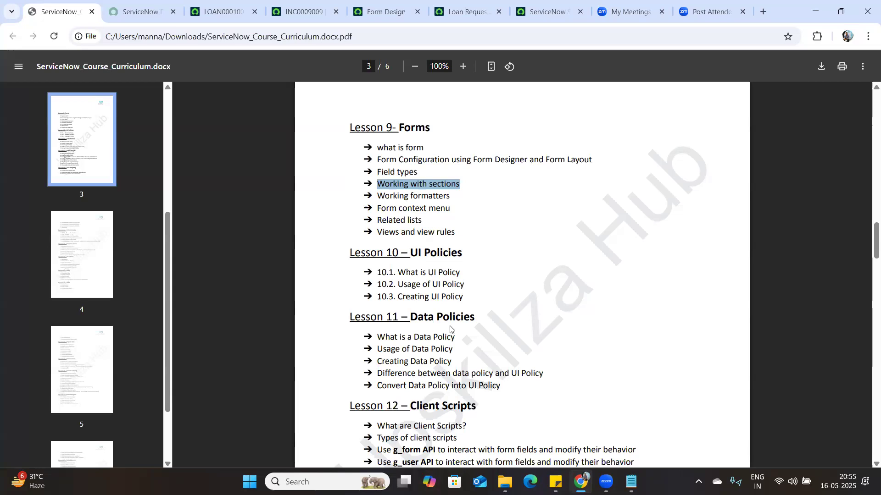
pyautogui.click(212, 7)
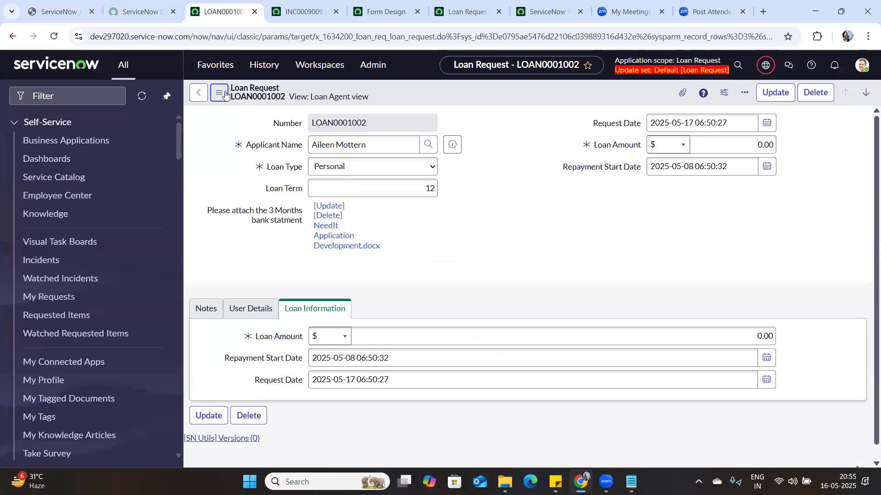
pyautogui.click(219, 93)
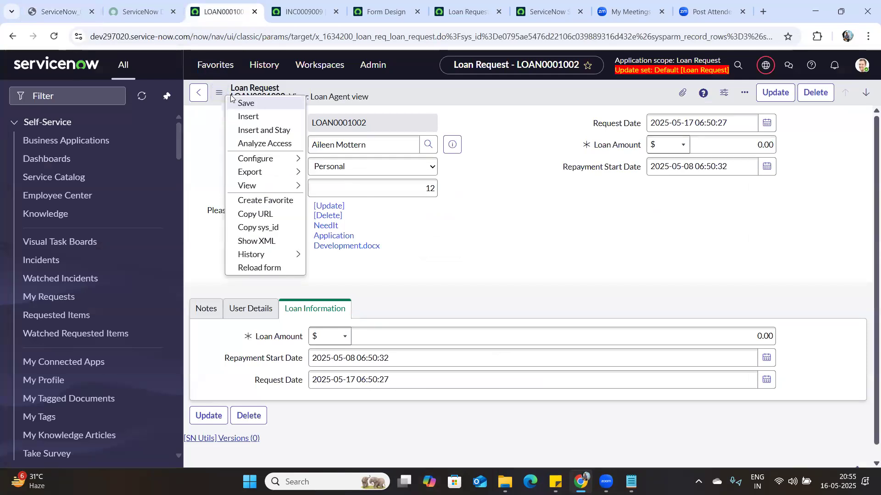
pyautogui.click(219, 93)
pyautogui.click(219, 93)
pyautogui.click(218, 94)
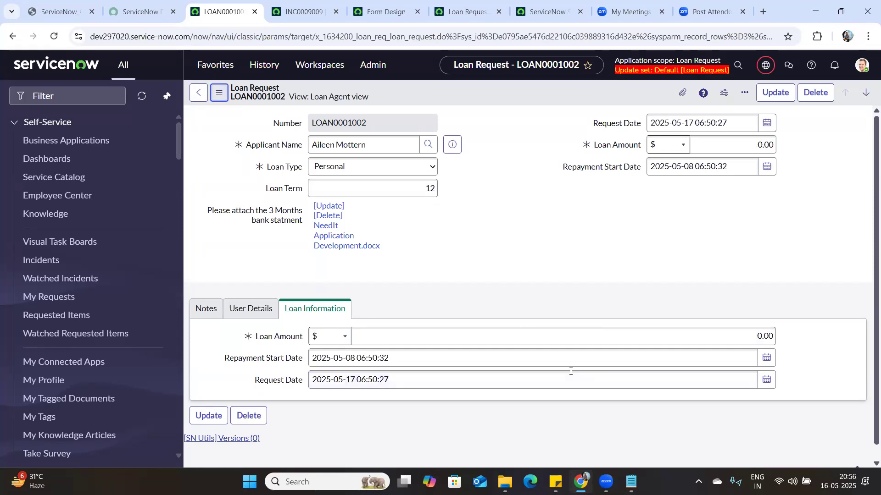
# Search Google for "hamburger menu" in a new browser tab
pyautogui.click(765, 12)
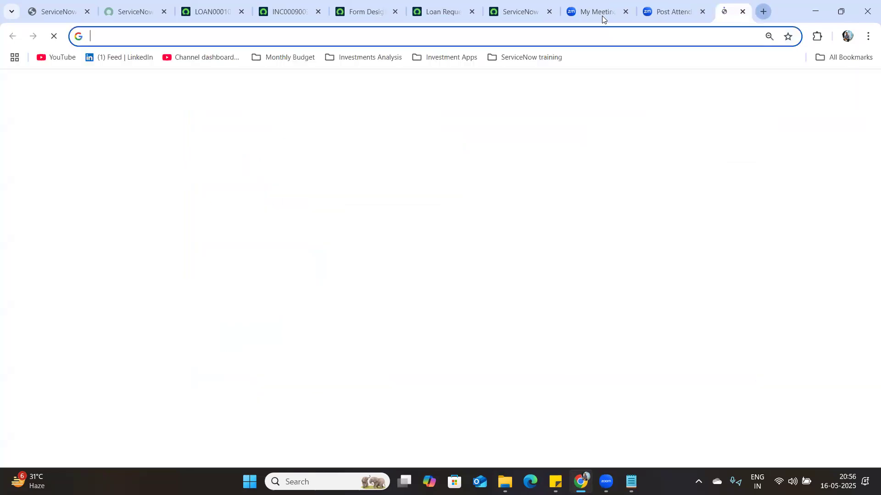
pyautogui.write('Ham')
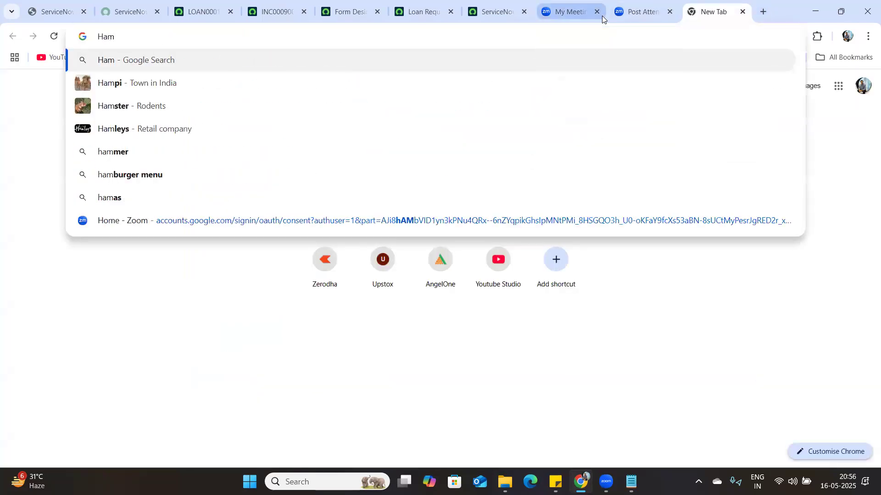
pyautogui.write('berfe')
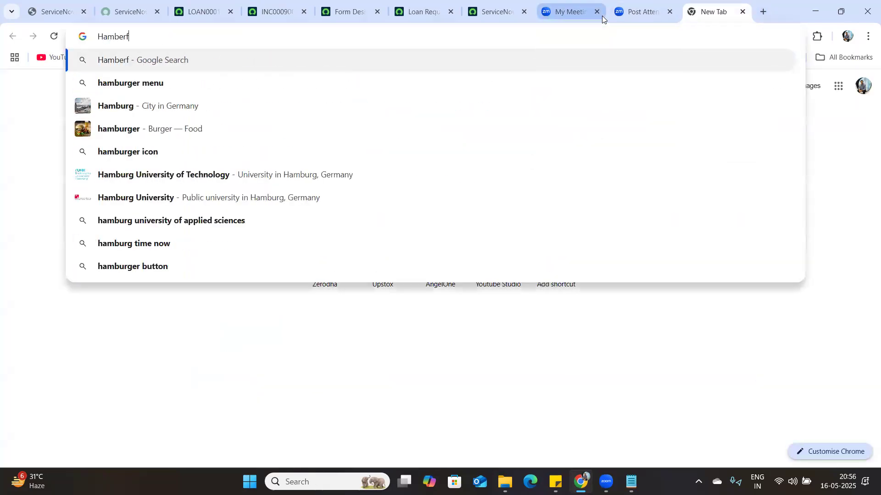
pyautogui.press('BackSpace')
pyautogui.press('BackSpace')
pyautogui.press('BackSpace')
pyautogui.press('BackSpace')
pyautogui.press('BackSpace')
pyautogui.press('BackSpace')
pyautogui.press('BackSpace')
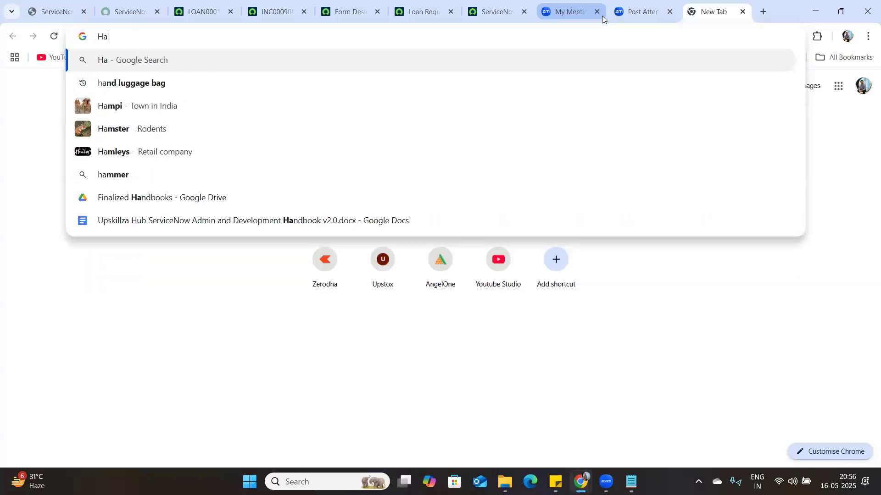
pyautogui.write('um')
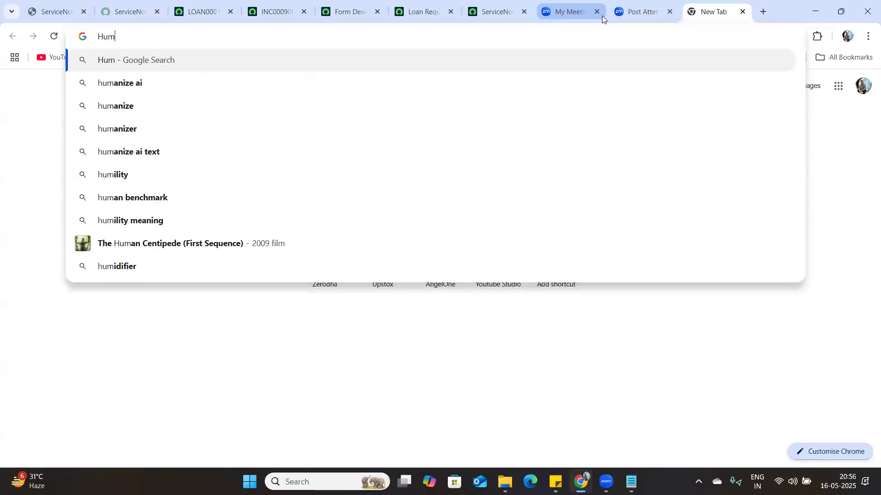
pyautogui.write('be')
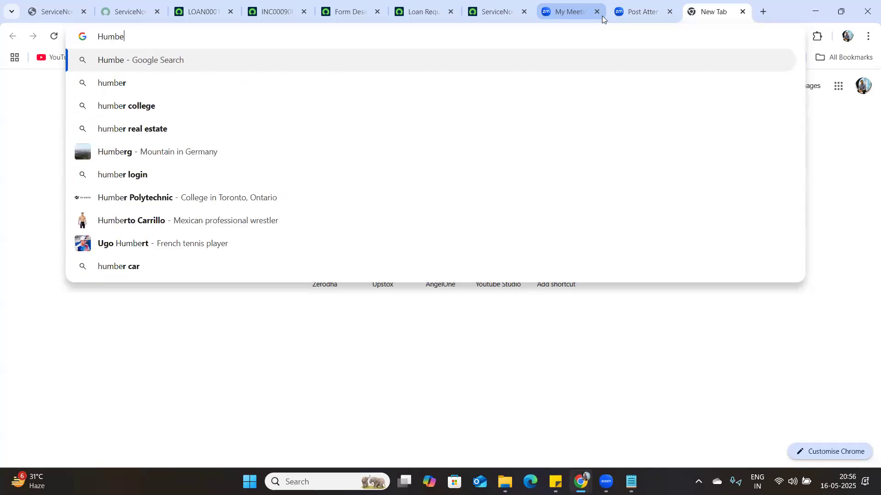
pyautogui.write('rger')
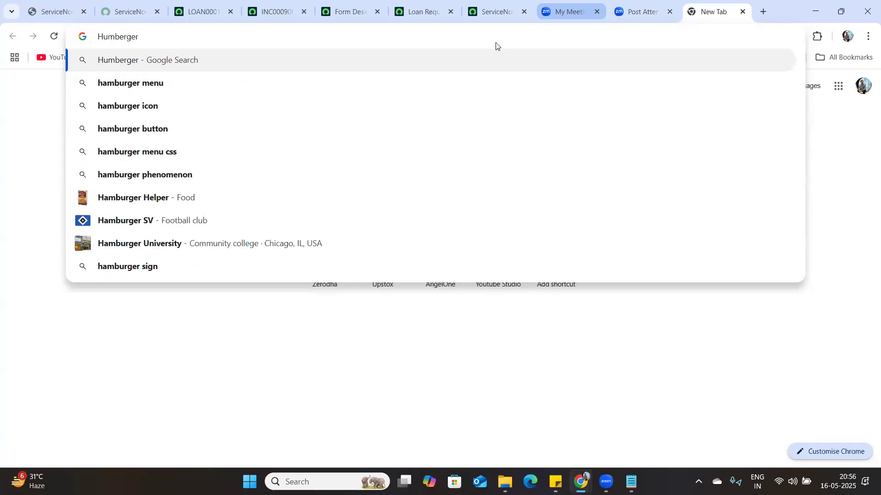
pyautogui.click(181, 78)
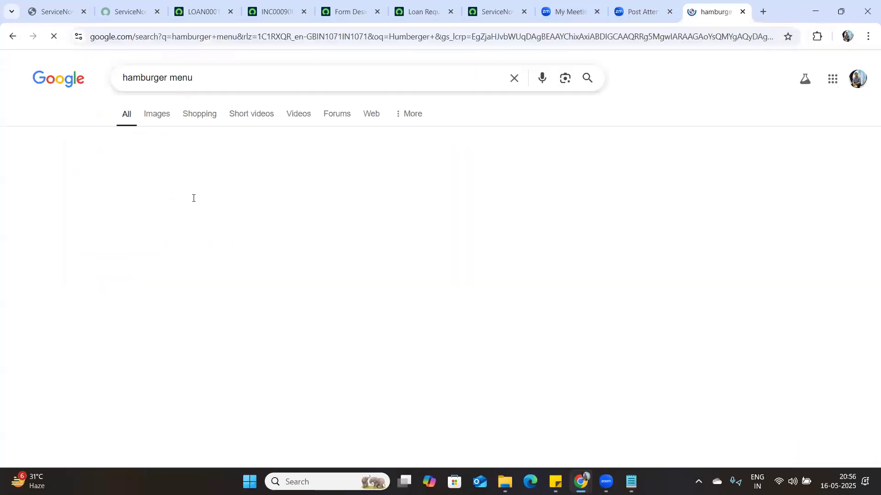
# Refine the search to "hamburger menu in servicenow" and open the ServiceNow Community thread about hiding Create Outage from the hamburger menu
pyautogui.click(234, 79)
pyautogui.write('in ser')
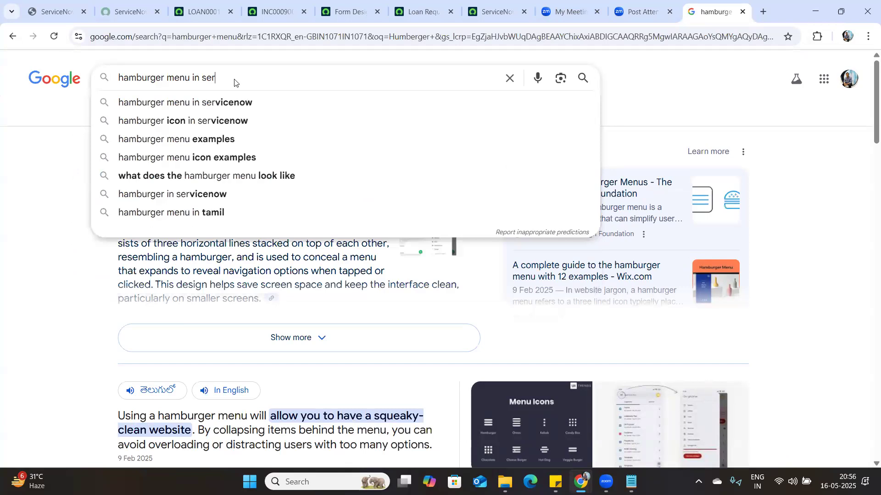
pyautogui.click(234, 103)
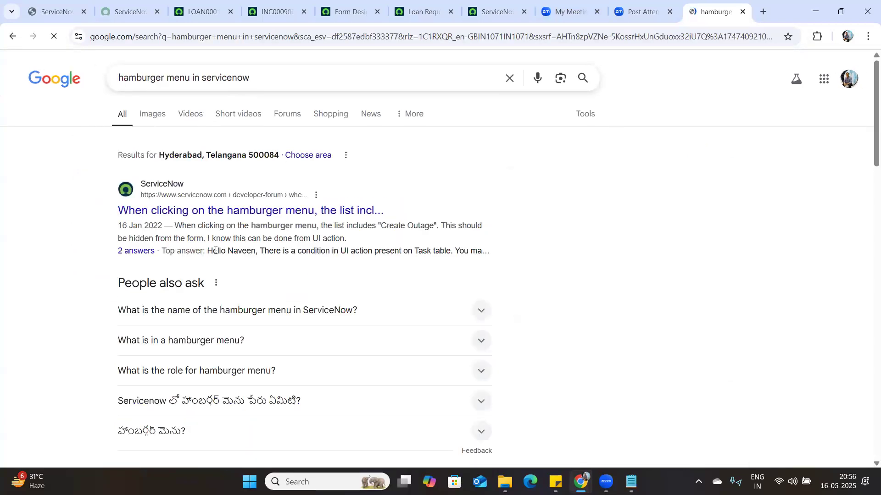
pyautogui.click(289, 219)
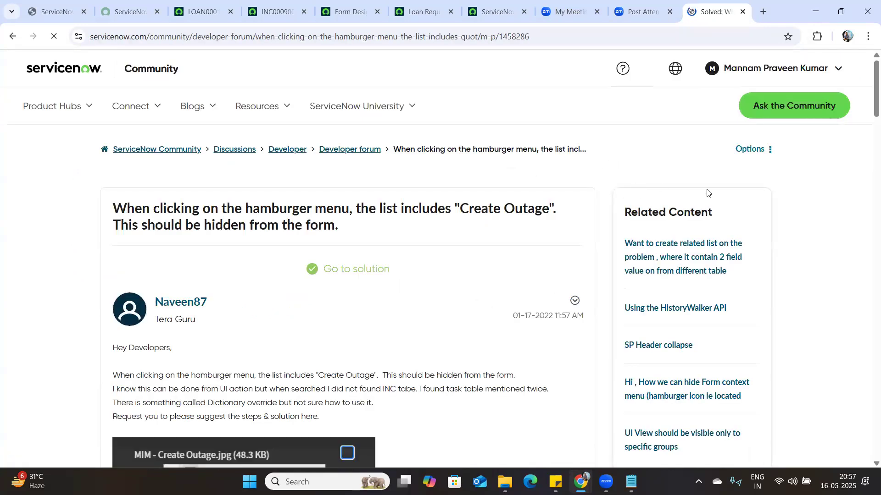
# Examine the community thread's hamburger menu screenshot, its attachments and the accepted solution
pyautogui.scroll(-6, 867, 137)
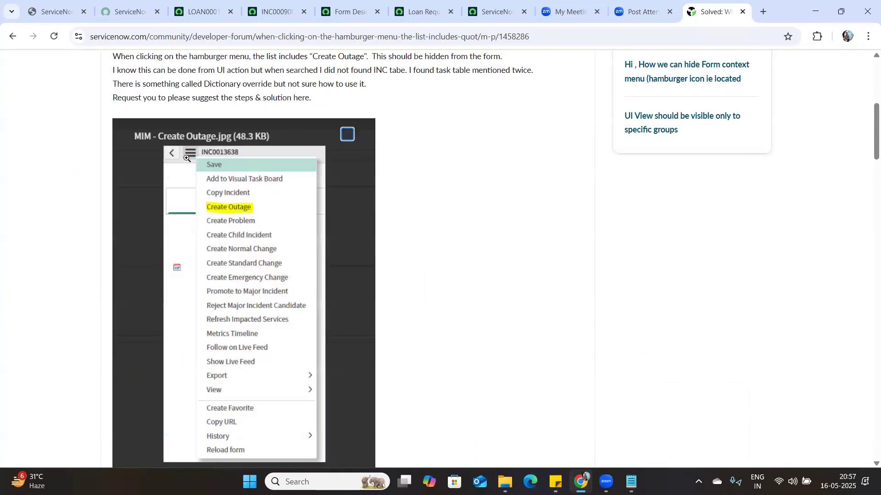
pyautogui.moveTo(874, 123); pyautogui.dragTo(873, 205)
pyautogui.scroll(-14, 858, 243)
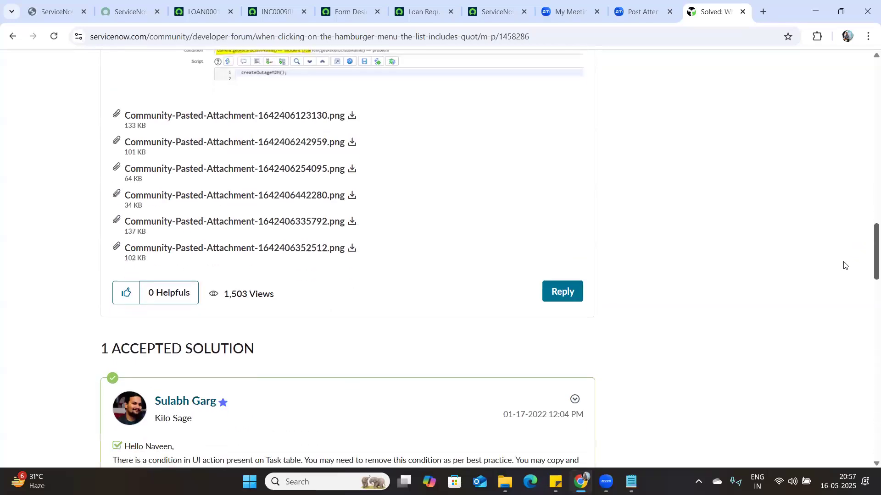
pyautogui.scroll(5, 821, 287)
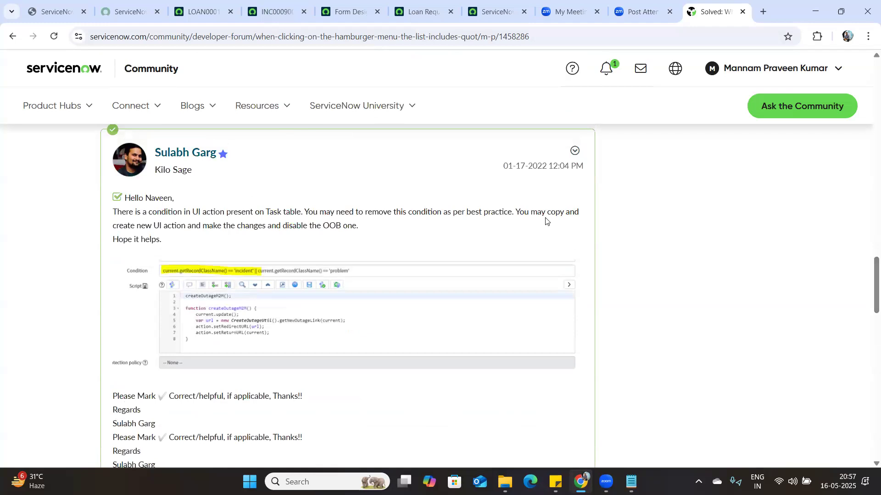
pyautogui.scroll(-10, 869, 320)
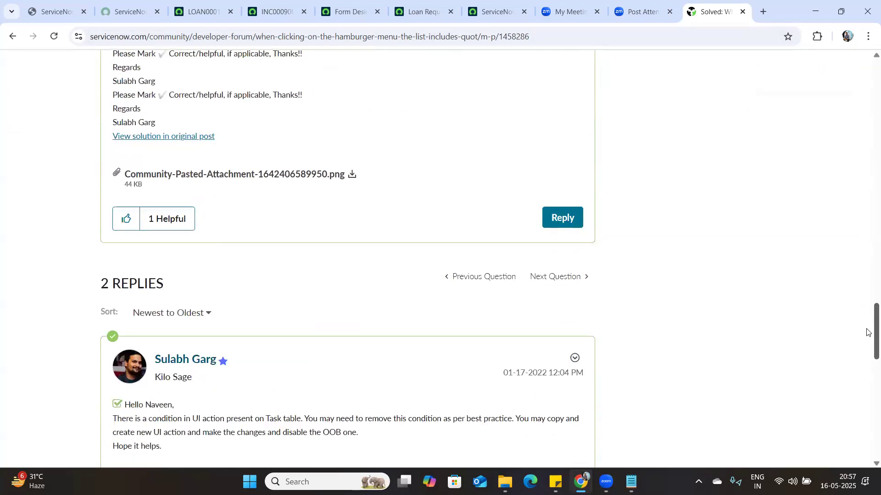
pyautogui.scroll(10, 868, 204)
pyautogui.scroll(20, 868, 203)
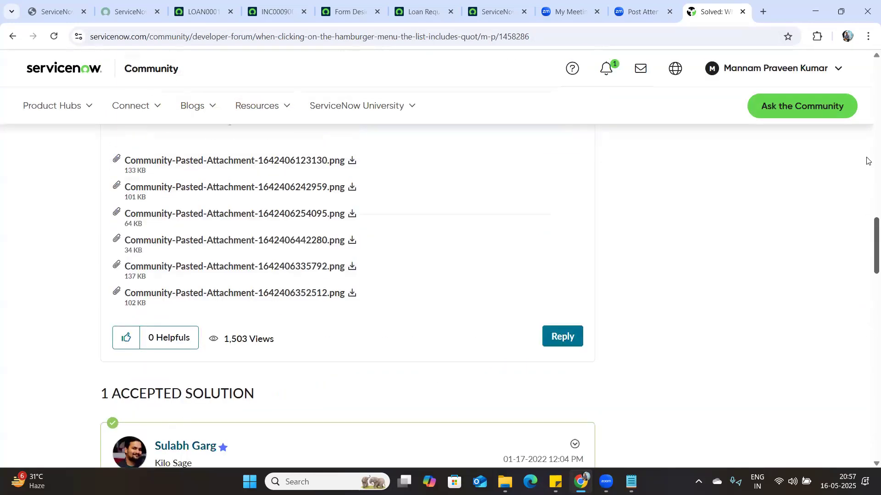
pyautogui.scroll(3, 866, 87)
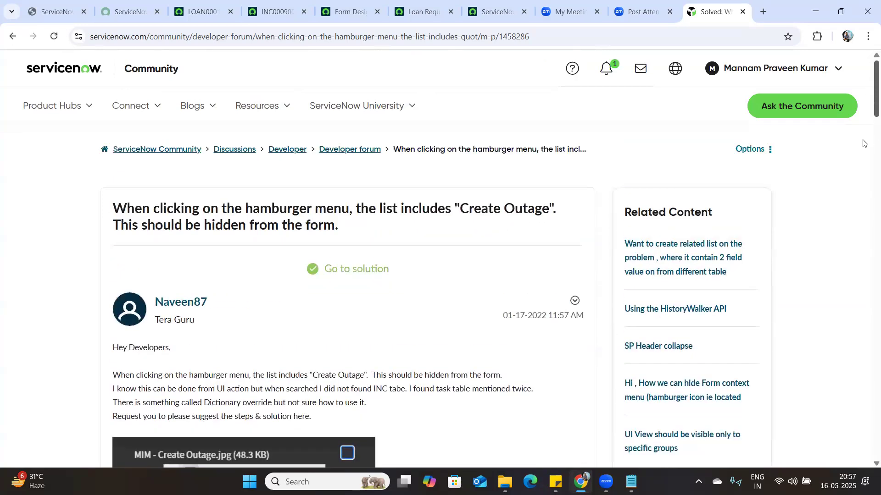
pyautogui.scroll(-6, 867, 91)
pyautogui.scroll(1, 867, 108)
pyautogui.scroll(3, 866, 107)
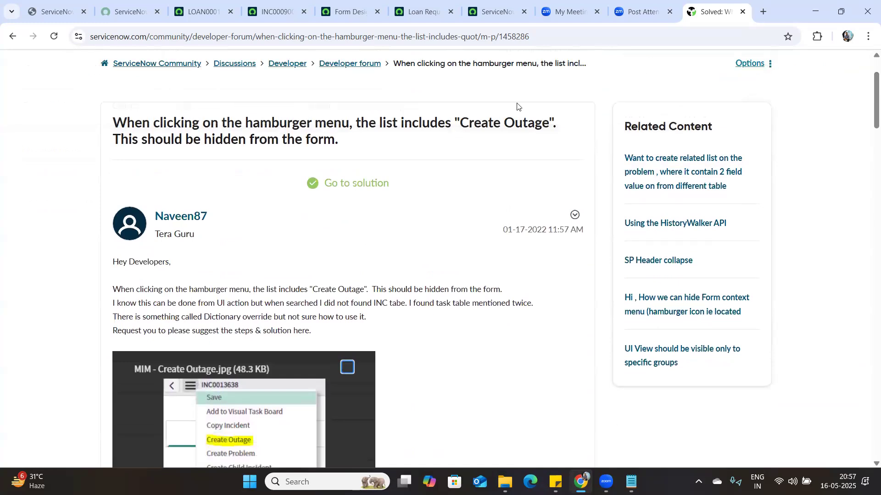
# Highlight "hamburger" in the thread title and compare the thread's menu and UI action screenshots with the LOAN0001002 form's Additional actions control
pyautogui.doubleClick(273, 121)
pyautogui.click(202, 12)
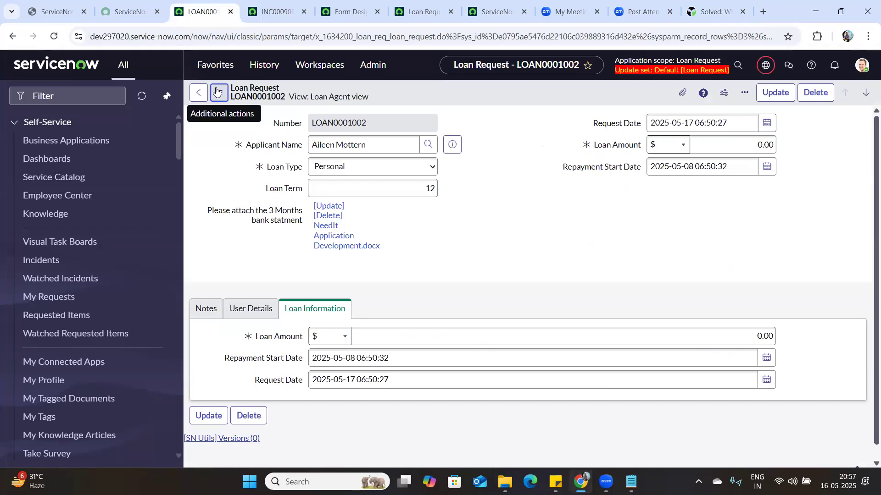
pyautogui.click(707, 8)
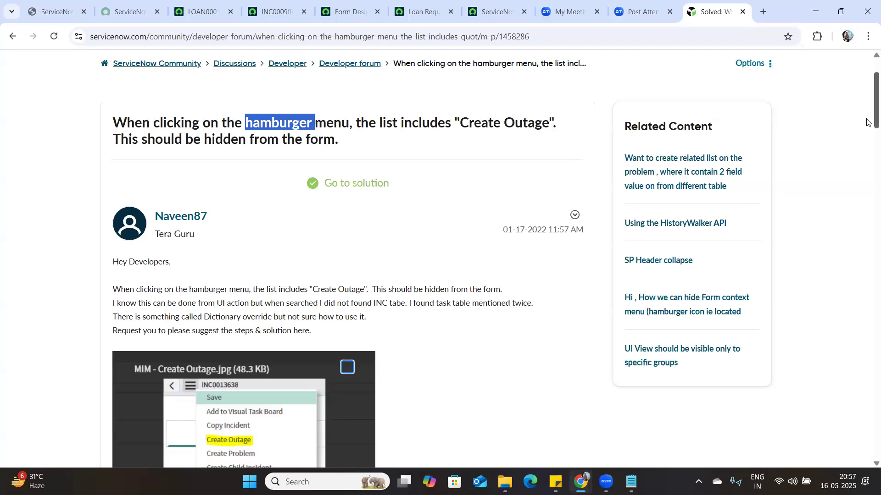
pyautogui.scroll(-5, 868, 143)
pyautogui.scroll(-8, 866, 160)
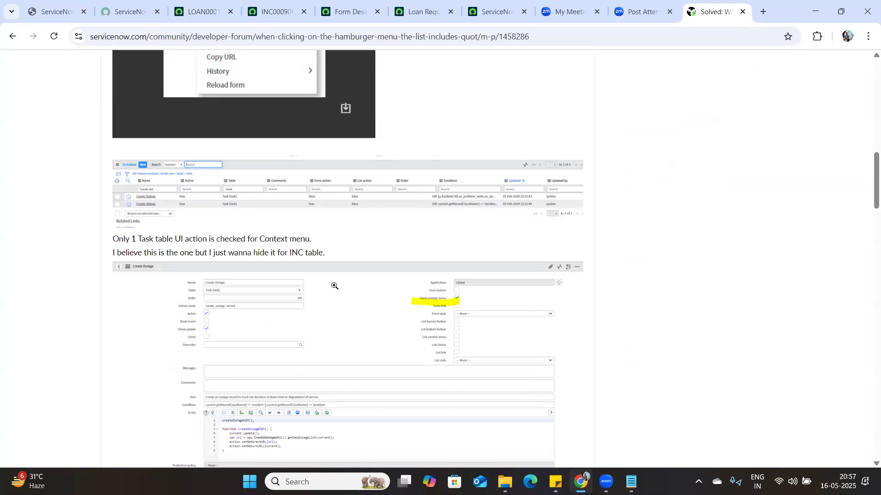
pyautogui.click(203, 3)
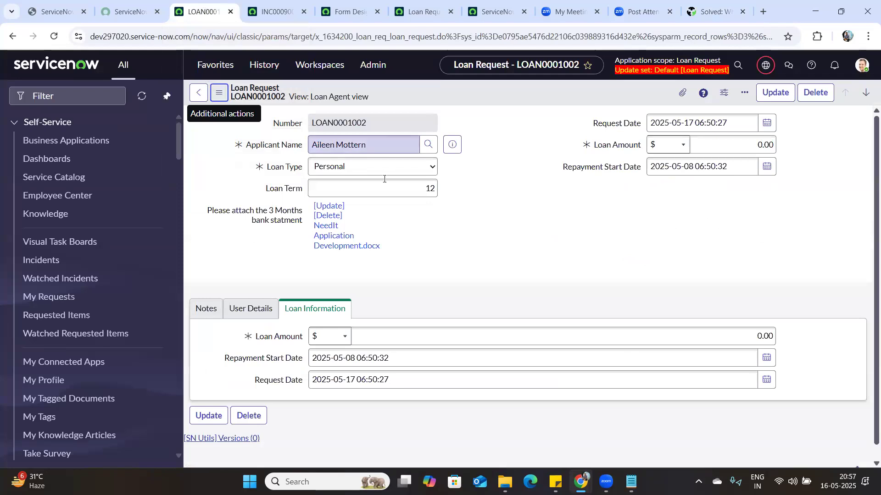
pyautogui.scroll(-1, 867, 249)
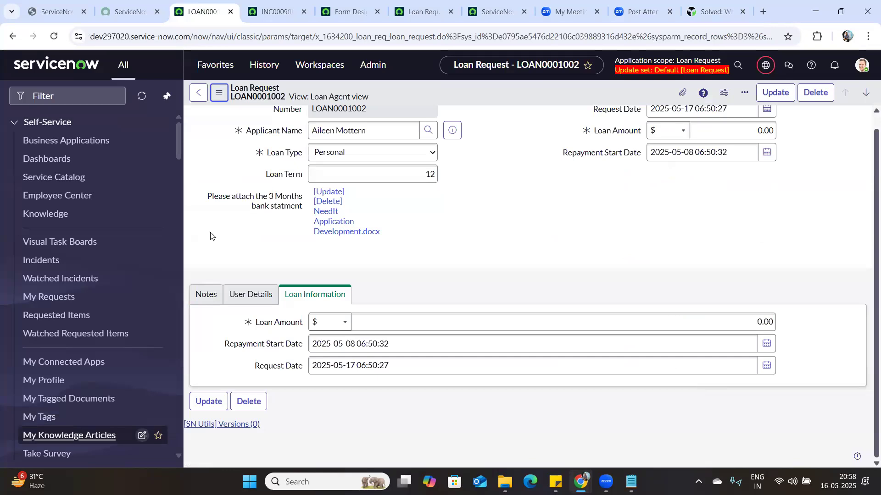
# Return to the course curriculum PDF and highlight the Lesson 9 topics on form basics, form configuration, field types, sections and Form context menu
pyautogui.click(51, 9)
pyautogui.tripleClick(418, 150)
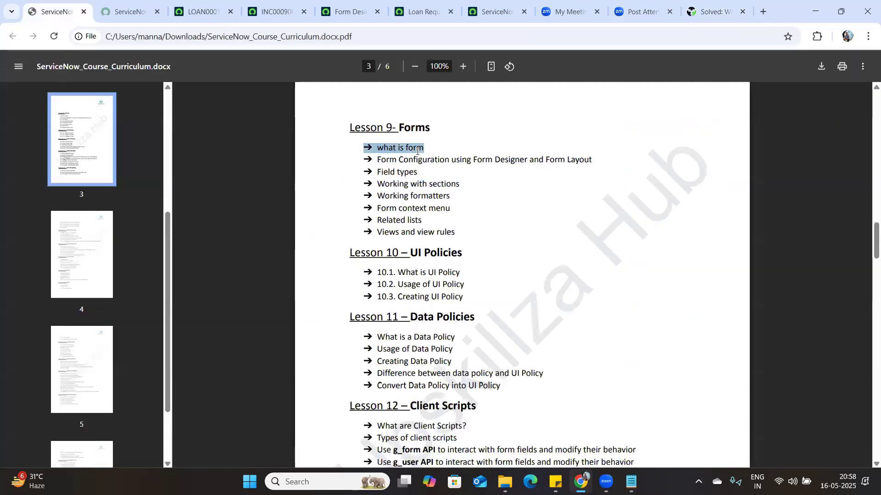
pyautogui.click(428, 163)
pyautogui.tripleClick(428, 163)
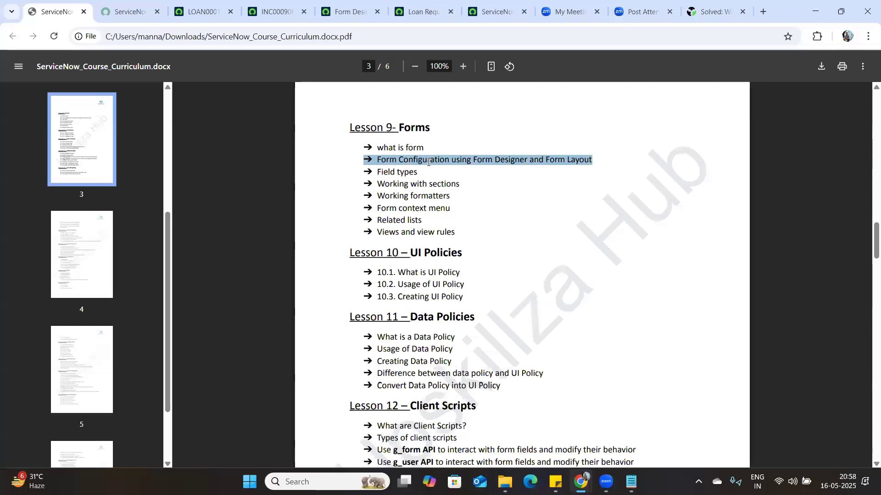
pyautogui.moveTo(418, 181); pyautogui.dragTo(384, 173)
pyautogui.click(449, 189)
pyautogui.moveTo(459, 185); pyautogui.dragTo(377, 171)
pyautogui.moveTo(451, 209); pyautogui.dragTo(384, 209)
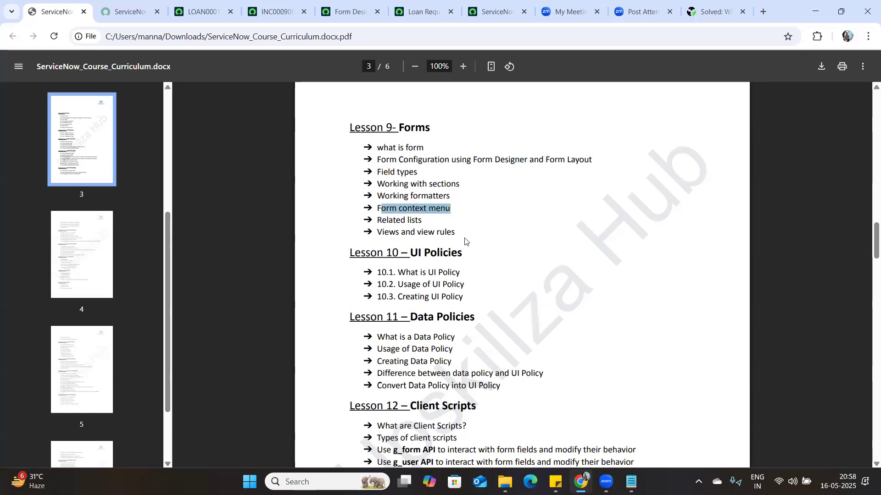
# Highlight the Lesson 9 topics Views and view rules, Working formatters and Related lists in the curriculum
pyautogui.click(416, 243)
pyautogui.moveTo(455, 233); pyautogui.dragTo(379, 234)
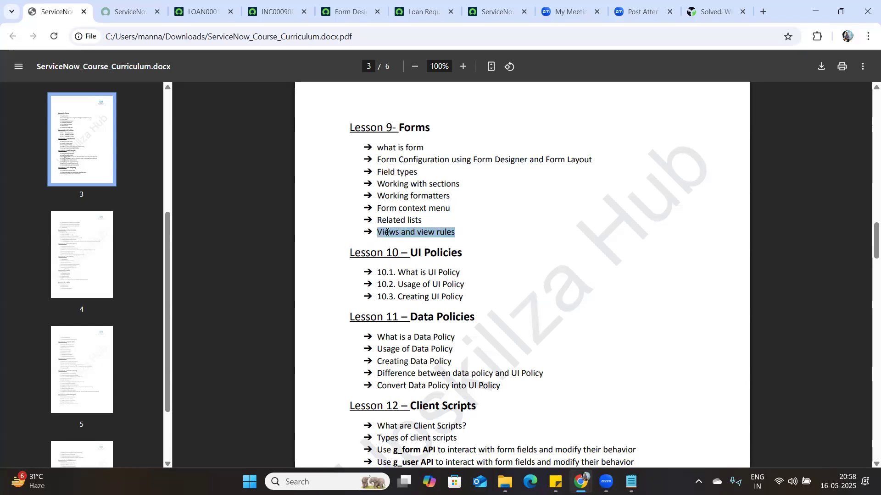
pyautogui.click(387, 233)
pyautogui.doubleClick(387, 233)
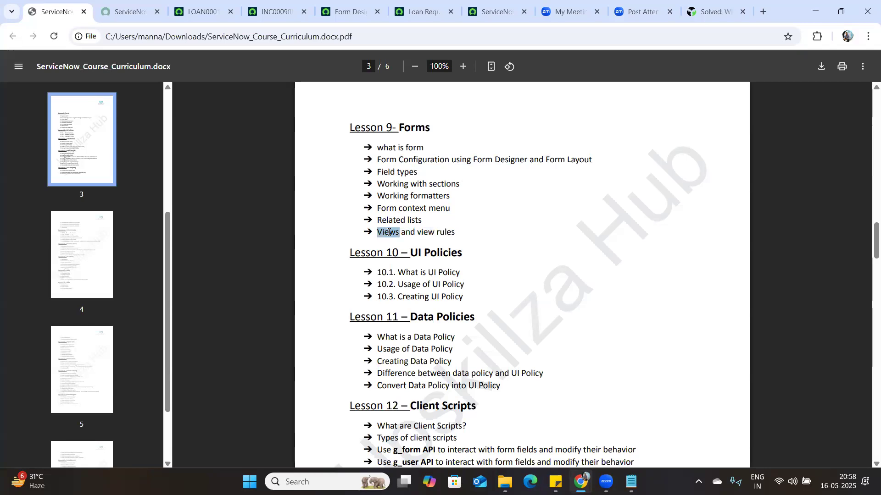
pyautogui.moveTo(378, 205)
pyautogui.mouseDown()
pyautogui.moveTo(412, 209)
pyautogui.moveTo(449, 196)
pyautogui.moveTo(380, 194)
pyautogui.mouseUp()
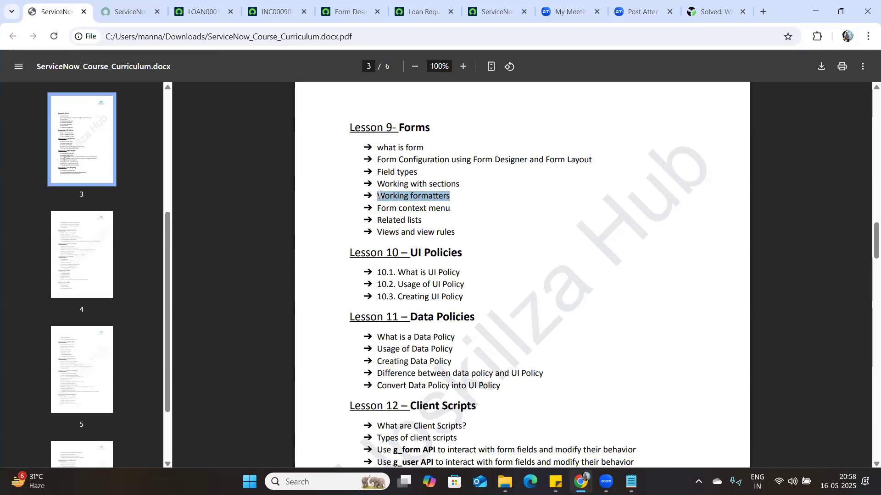
pyautogui.moveTo(426, 220); pyautogui.dragTo(384, 217)
pyautogui.moveTo(455, 232); pyautogui.dragTo(419, 232)
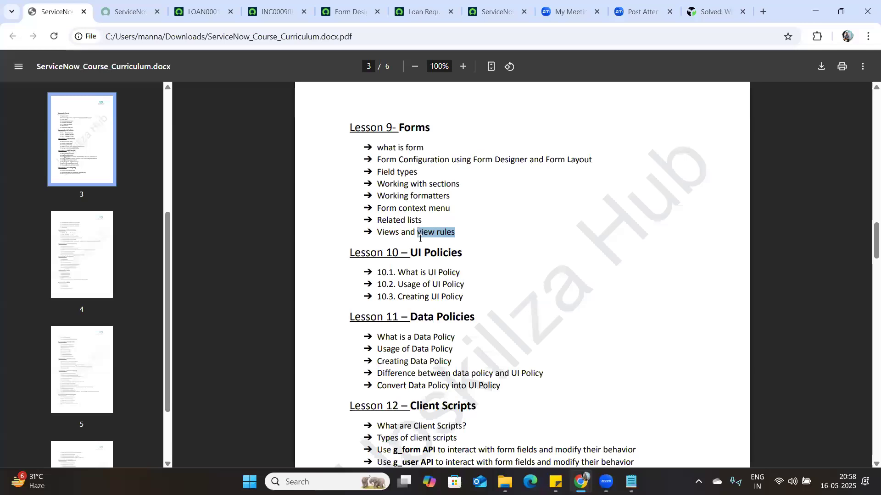